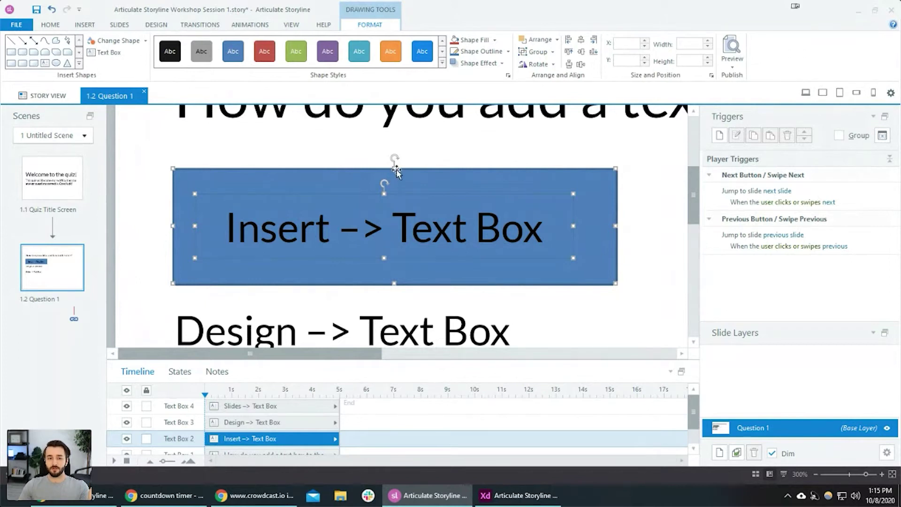
Center the "Insert –> Text Box" text box horizontally over the blue rectangle.
left_click(582, 43)
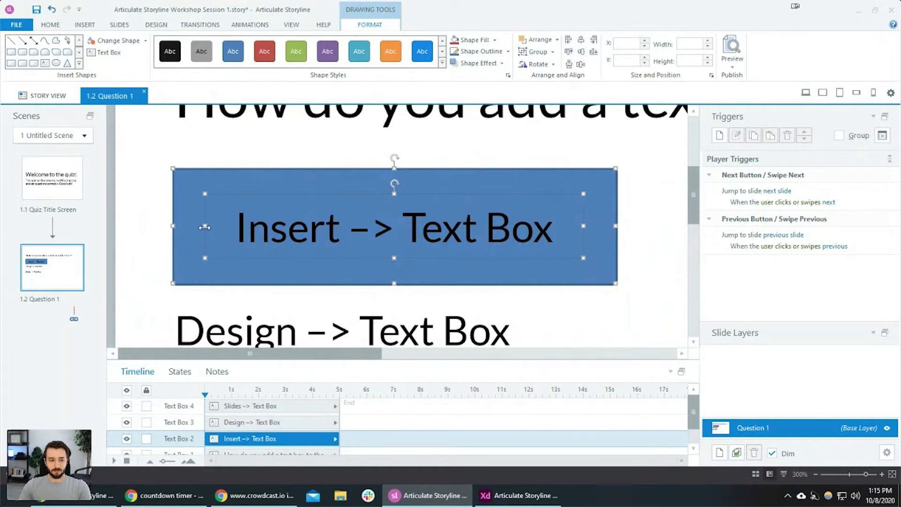
left_click_drag(205, 228, 173, 227)
key("ctrl+z")
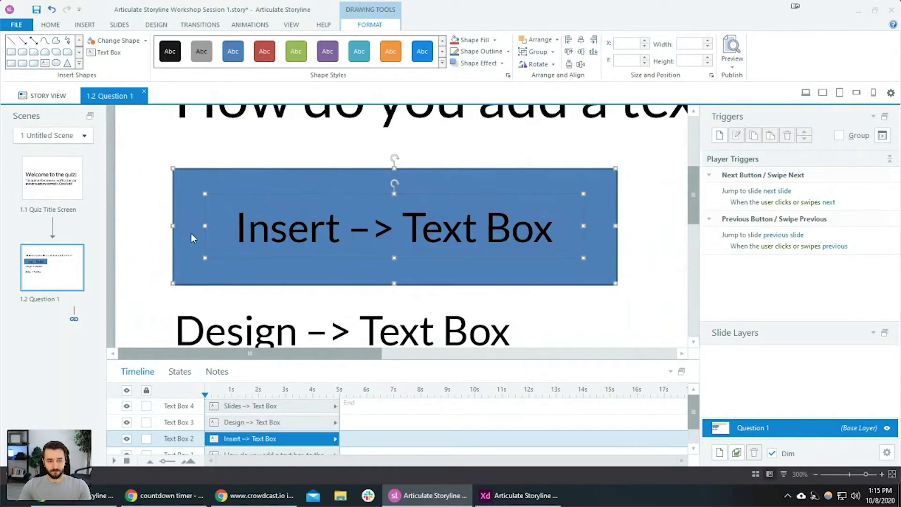
left_click(611, 294)
Change the font color of the "Insert –> Text Box" text to white.
scroll(597, 290, "down", 1, "ctrl")
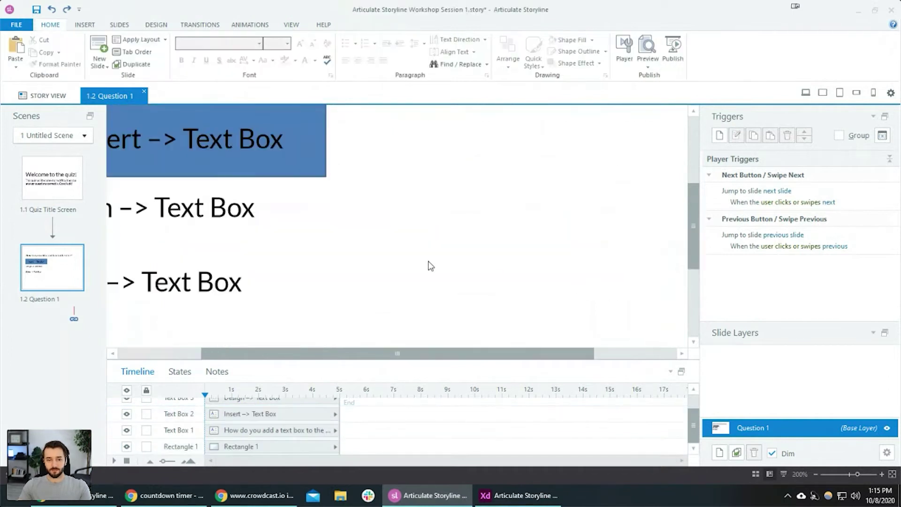
left_click_drag(349, 353, 279, 352)
scroll(348, 279, "up", 3)
left_click(341, 269)
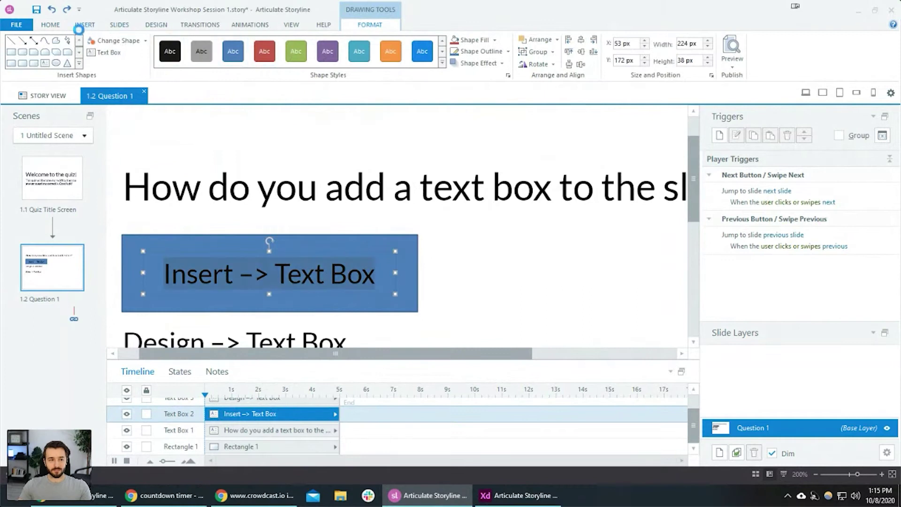
left_click(51, 25)
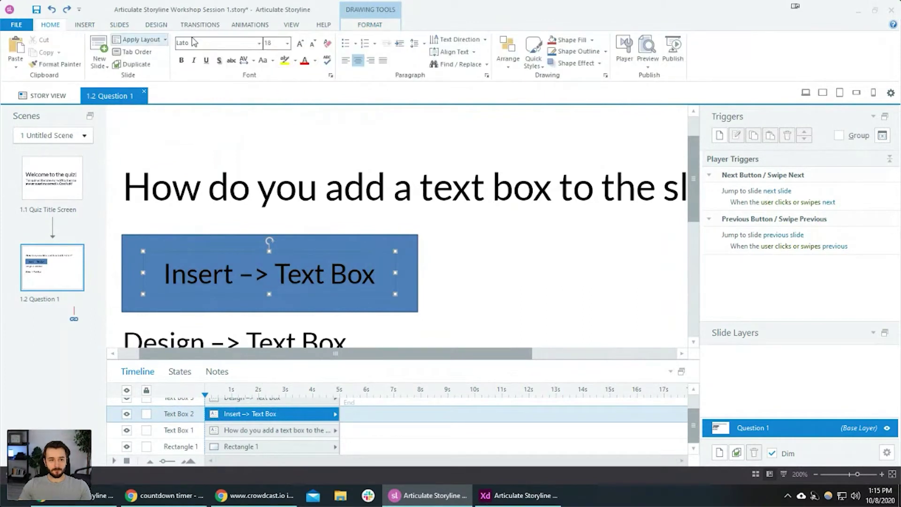
left_click(315, 60)
left_click(305, 82)
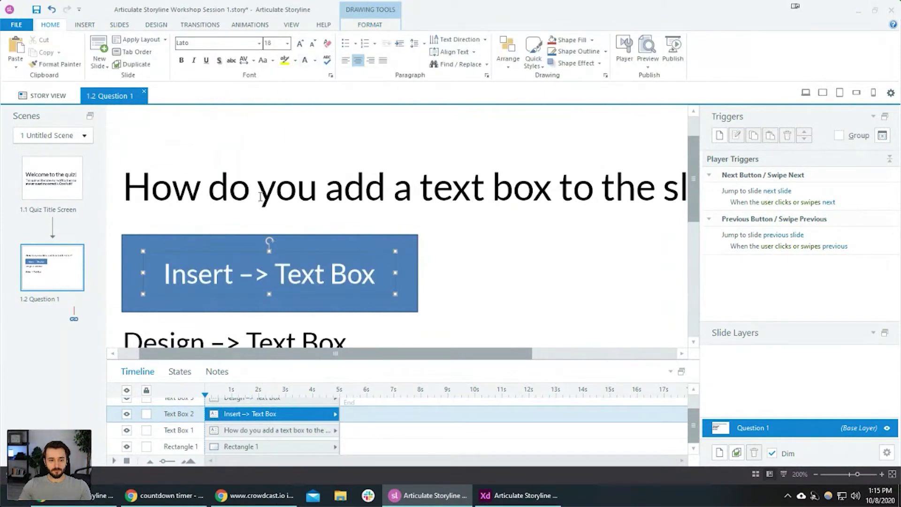
Remove the outline from the blue rectangle behind the "Insert –> Text Box" answer.
scroll(258, 213, "down", 2)
scroll(258, 213, "down", 1)
left_click(441, 271)
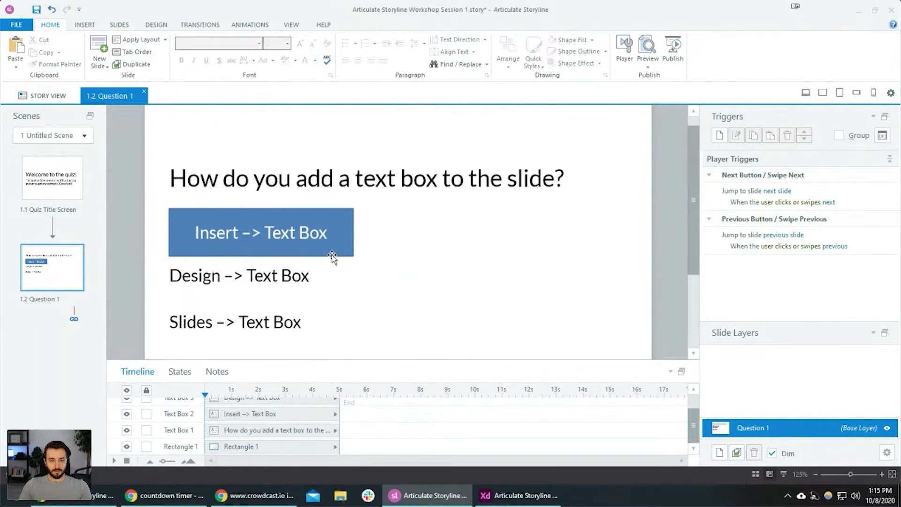
left_click(331, 255)
left_click(388, 282)
scroll(292, 303, "up", 1)
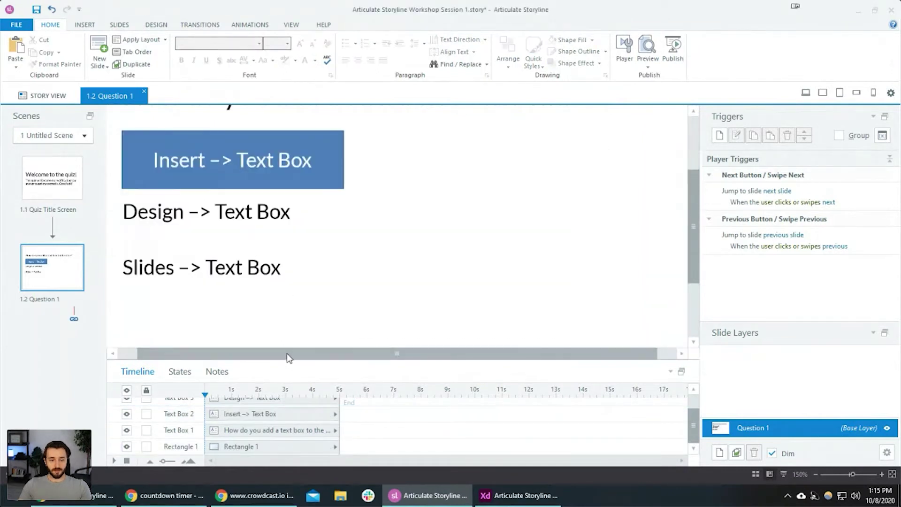
scroll(310, 310, "up", 3)
left_click(356, 259)
left_click(370, 25)
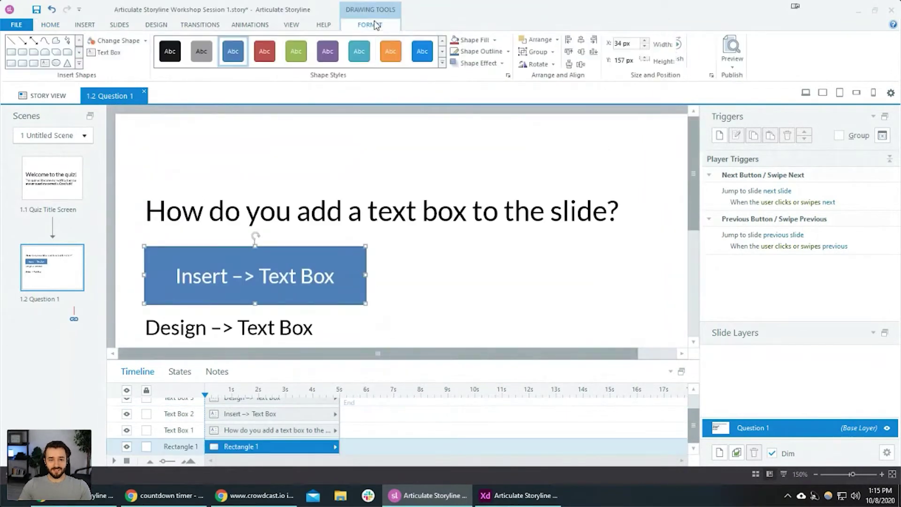
left_click(508, 52)
left_click(483, 145)
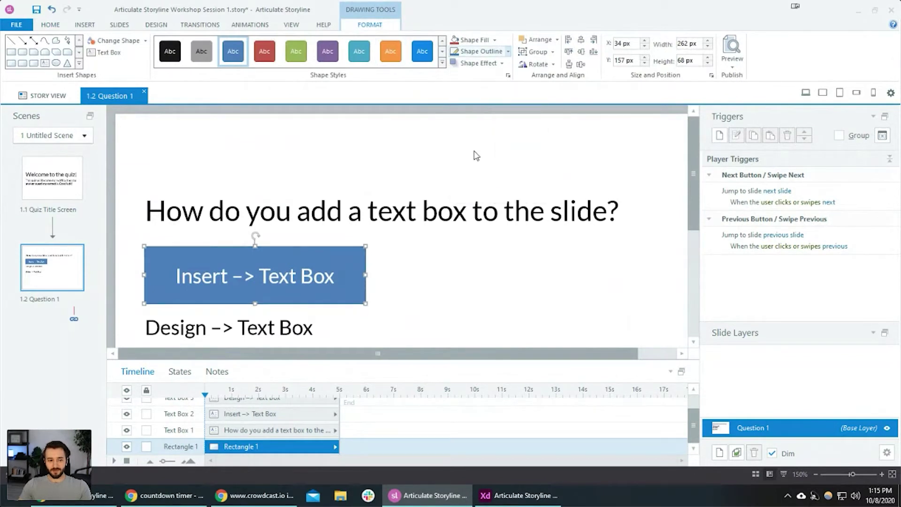
Delete the "Design –> Text Box" and "Slides –> Text Box" text boxes.
scroll(375, 221, "down", 1)
left_click(278, 276)
left_click(271, 317, "shift")
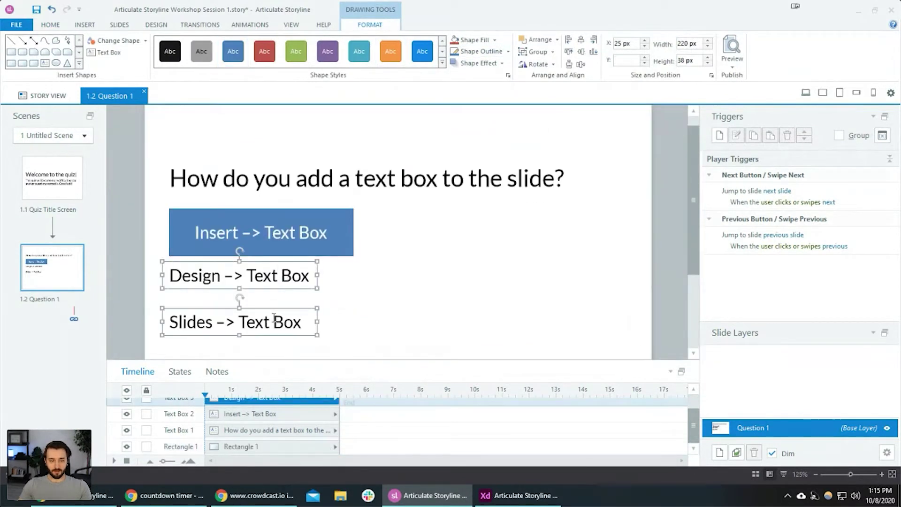
key("Delete")
Group the "Insert –> Text Box" text box with the blue rectangle behind it.
left_click(322, 245)
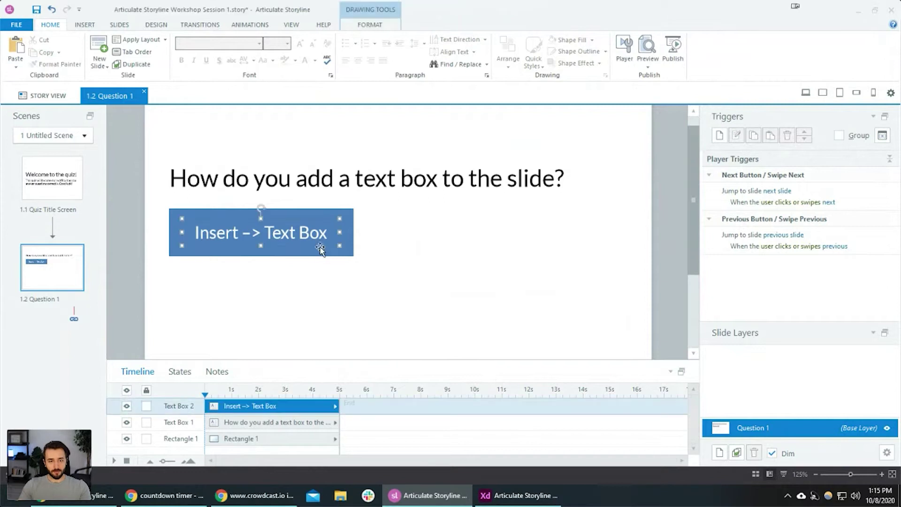
left_click(334, 254, "shift")
key("ctrl+g")
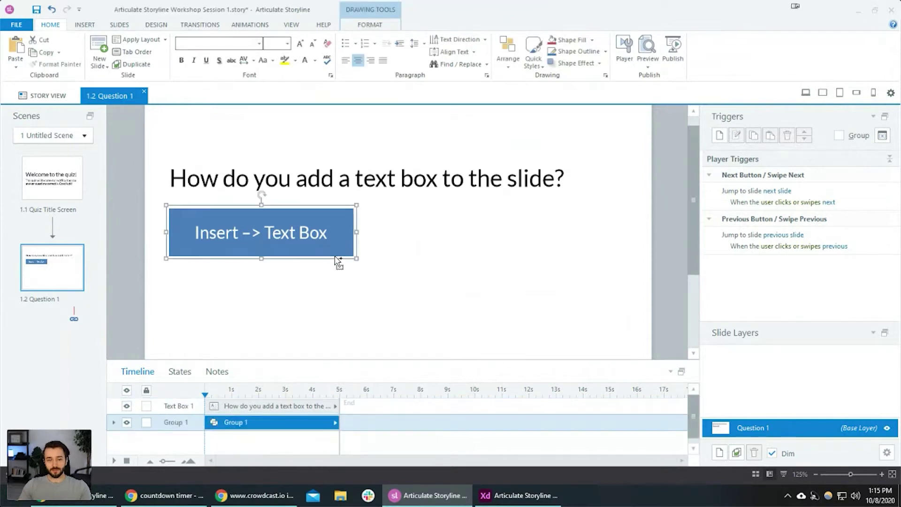
left_click(319, 318)
Shift the answer button group rightward off the question's left edge and select it together with the question text box.
left_click(330, 253)
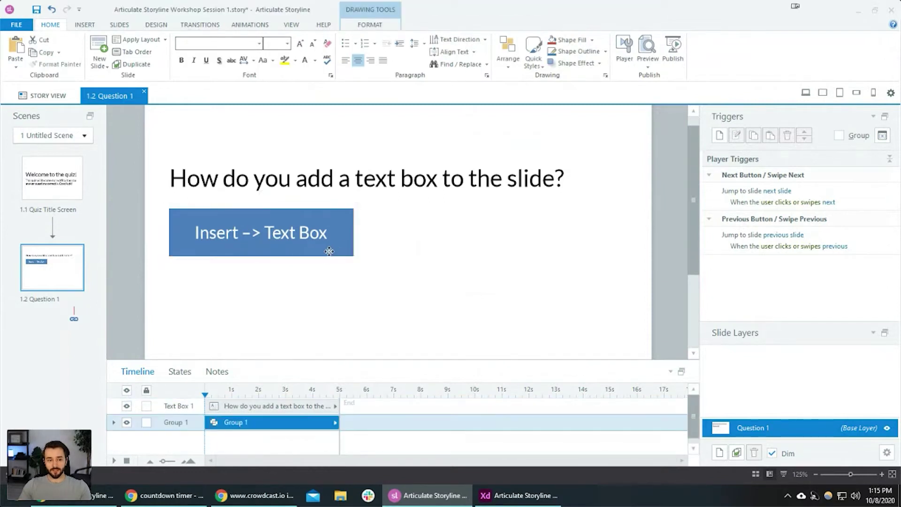
left_click_drag(330, 253, 367, 250)
left_click(373, 178, "shift")
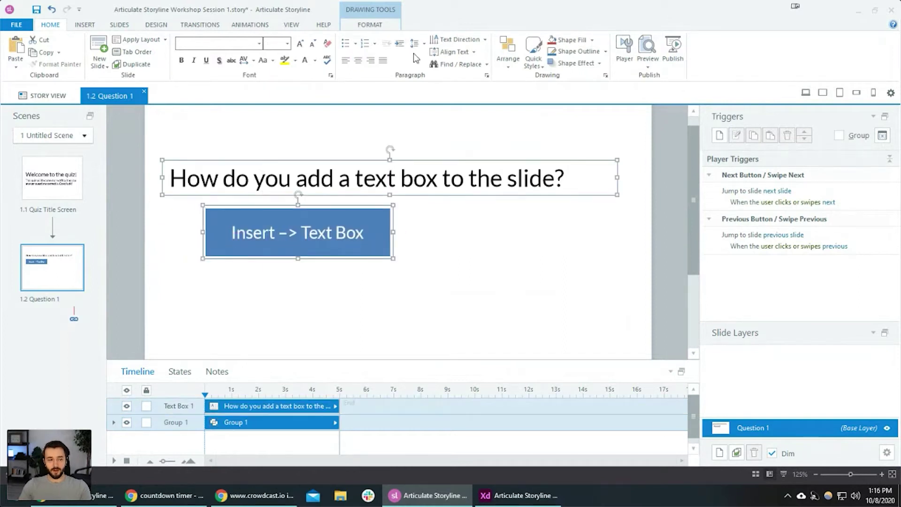
left_click(376, 27)
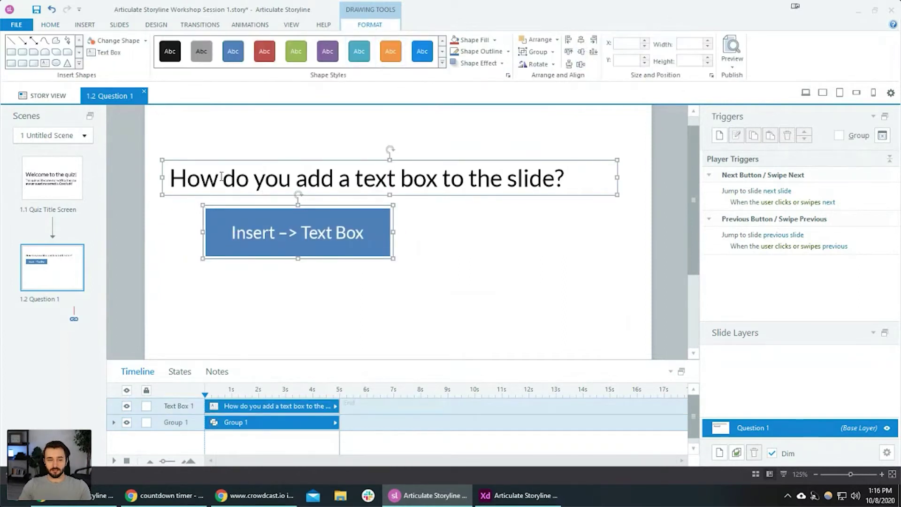
left_click(175, 233)
scroll(187, 257, "up", 1)
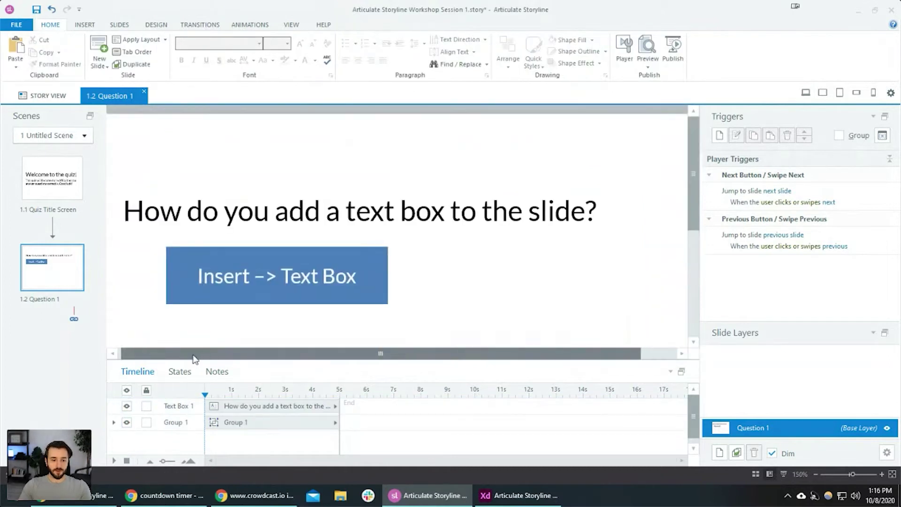
left_click(258, 274)
left_click(253, 207, "shift")
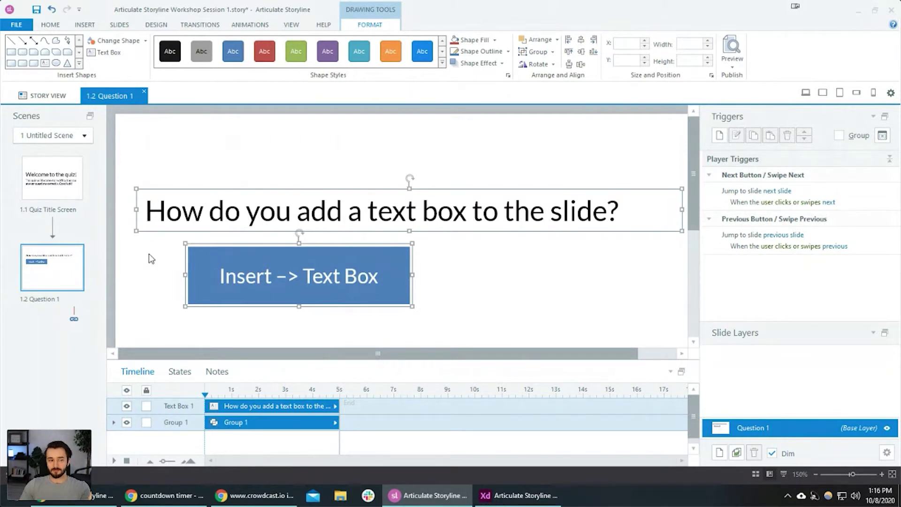
left_click(150, 216)
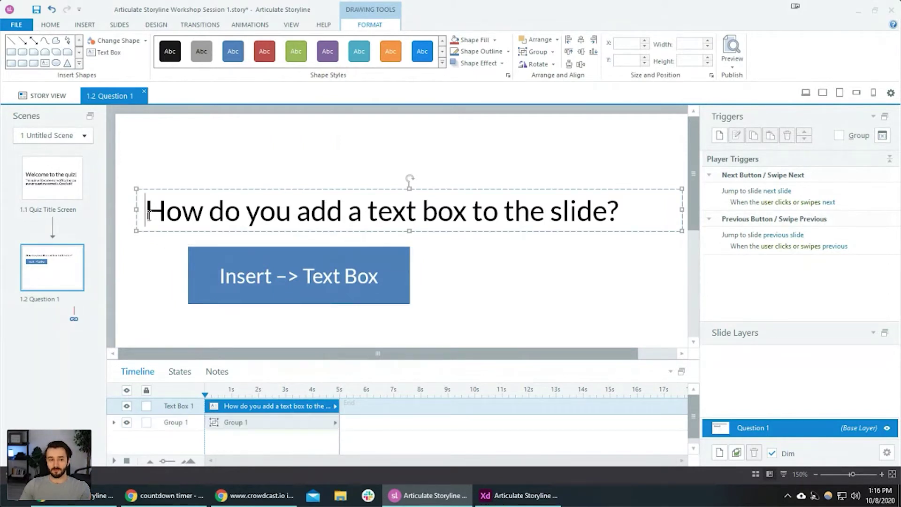
right_click(163, 214)
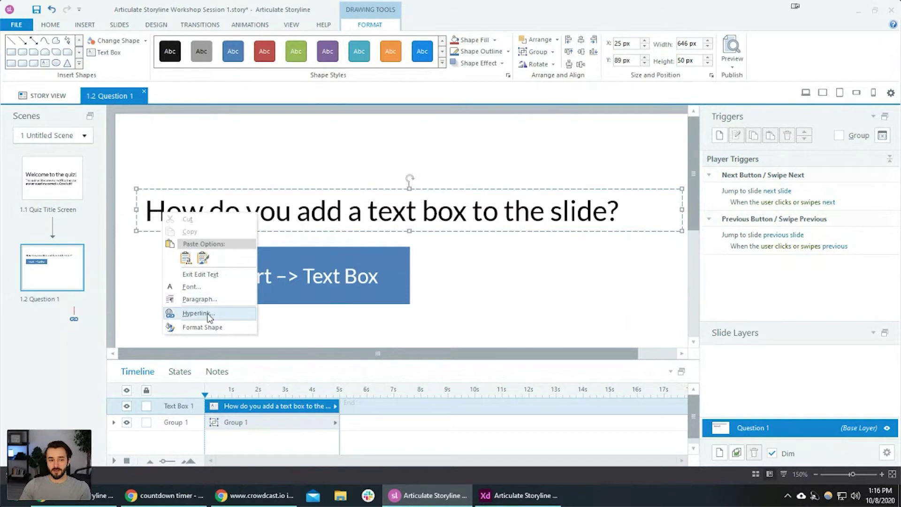
left_click(210, 288)
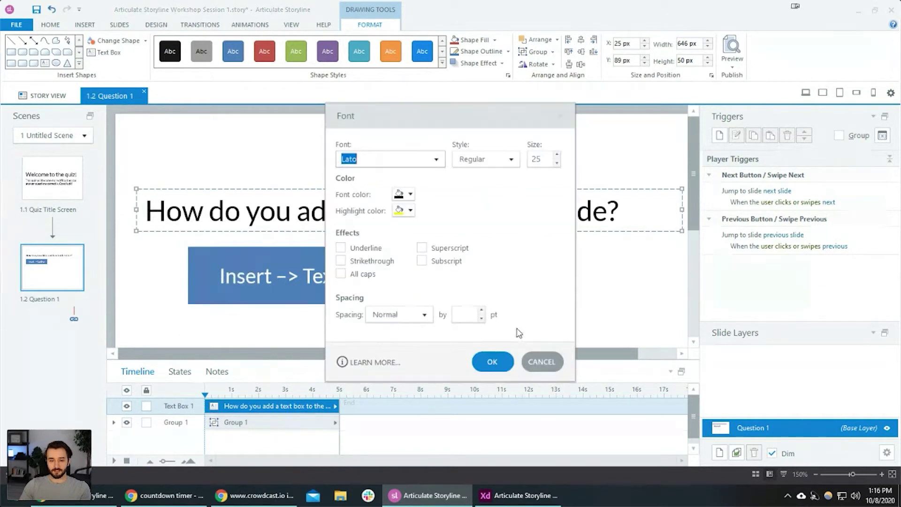
key("Escape")
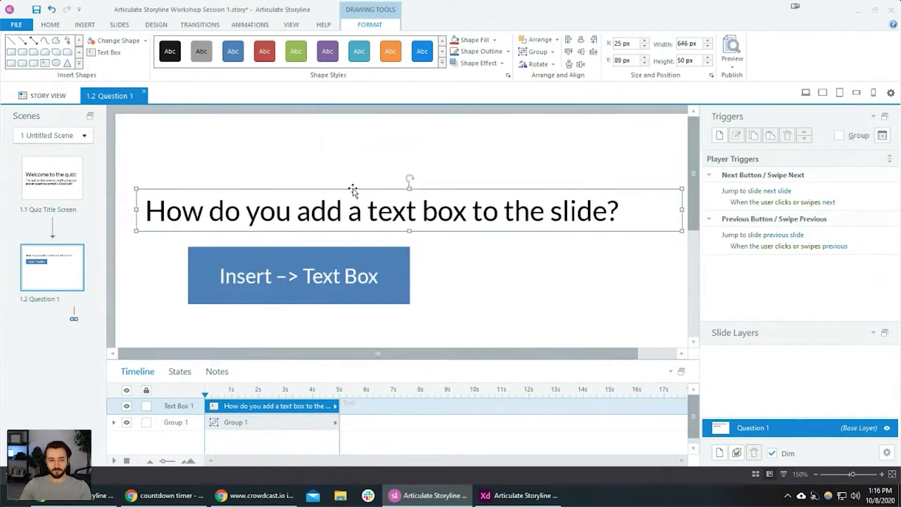
Set the question text box's left internal margin to 0 in its Format Shape settings.
right_click(353, 189)
left_click(388, 389)
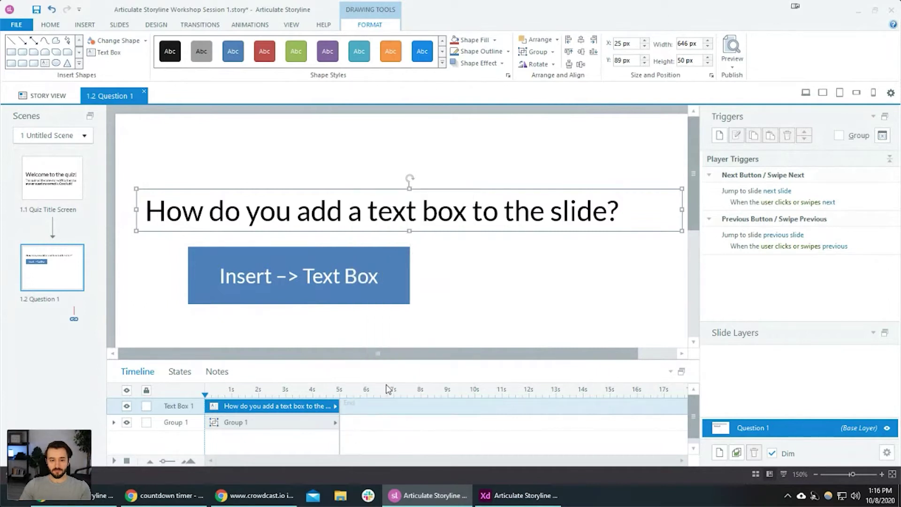
left_click(335, 267)
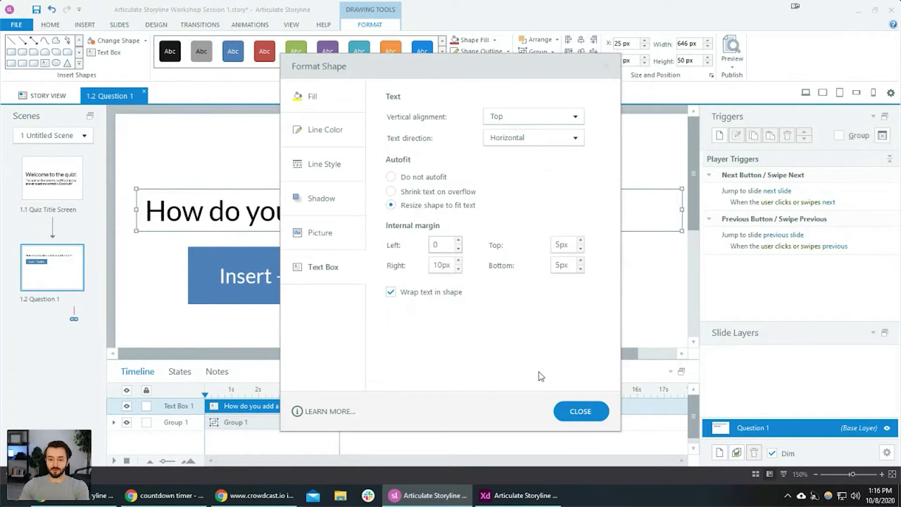
left_click(580, 411)
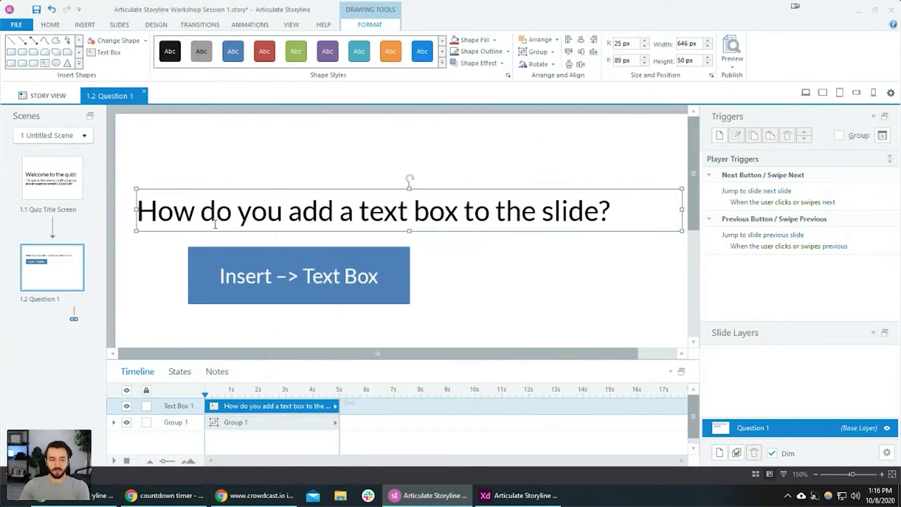
Left-align the answer button group with the question text box.
left_click(235, 280)
left_click(569, 39)
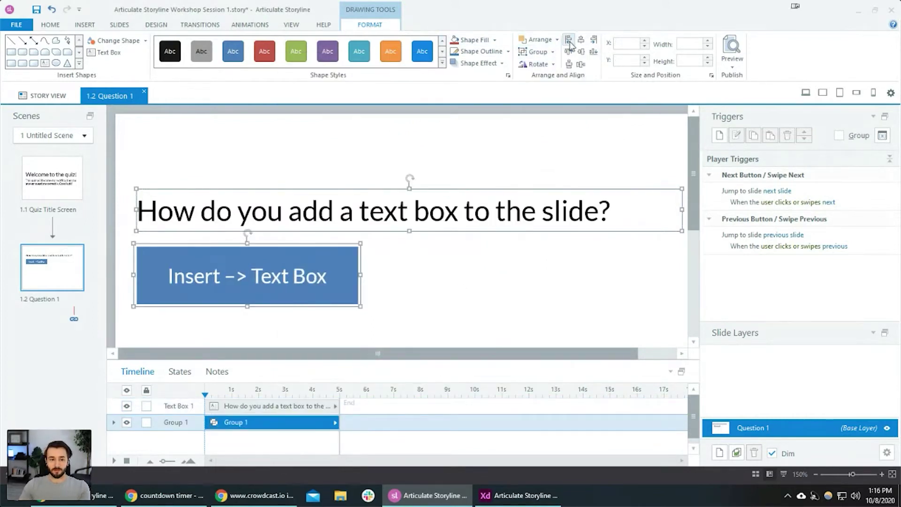
left_click(235, 344)
Move the question text box and answer button together slightly rightward to an X position of 31 px.
scroll(300, 249, "down", 2, "ctrl")
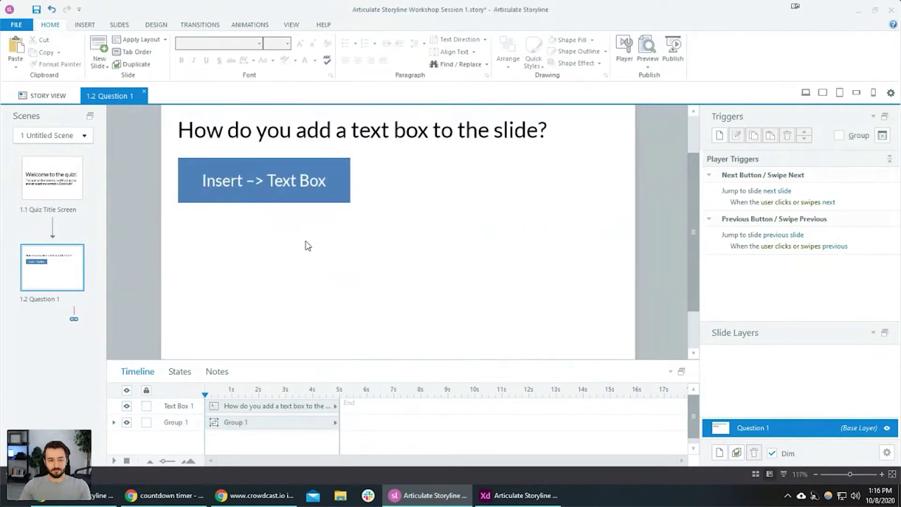
left_click(322, 202)
left_click(348, 223, "shift")
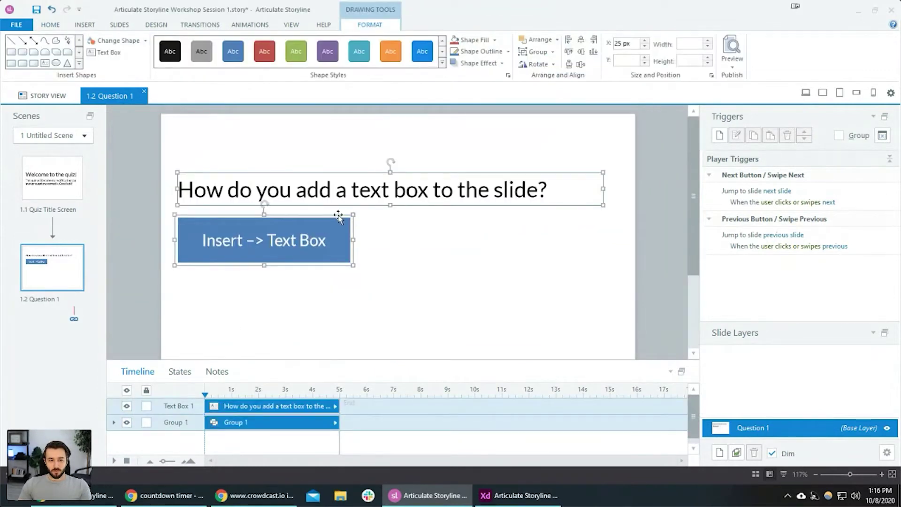
left_click_drag(338, 217, 345, 217)
scroll(427, 266, "down", 1, "ctrl")
scroll(380, 240, "down", 2)
scroll(381, 241, "up", 2)
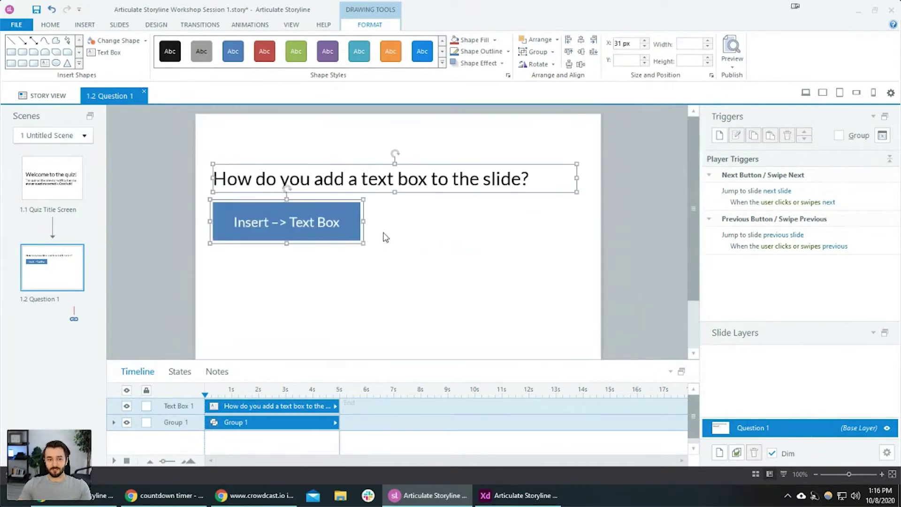
Duplicate the answer button group twice and stack the copies in a column below the original.
left_click(356, 257)
left_click_drag(322, 234, 317, 339)
left_click(371, 330)
scroll(321, 285, "down", 1)
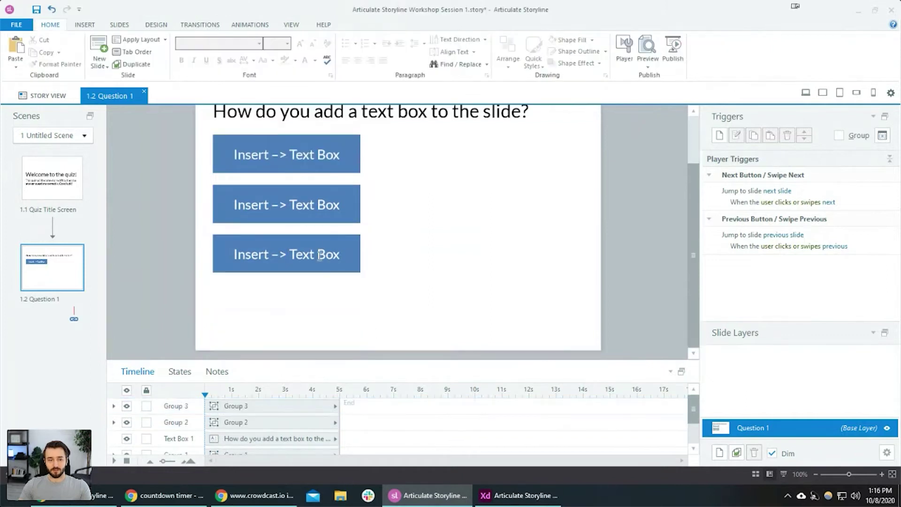
Distribute the three answer button groups vertically so the gaps between them are equal.
scroll(312, 287, "up", 1)
left_click(315, 277)
left_click(316, 236)
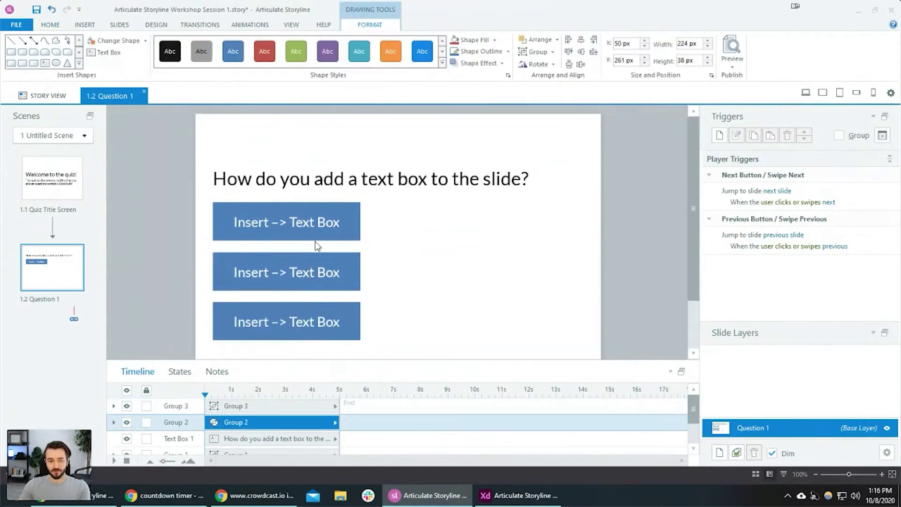
scroll(385, 293, "up", 1)
scroll(276, 257, "down", 2)
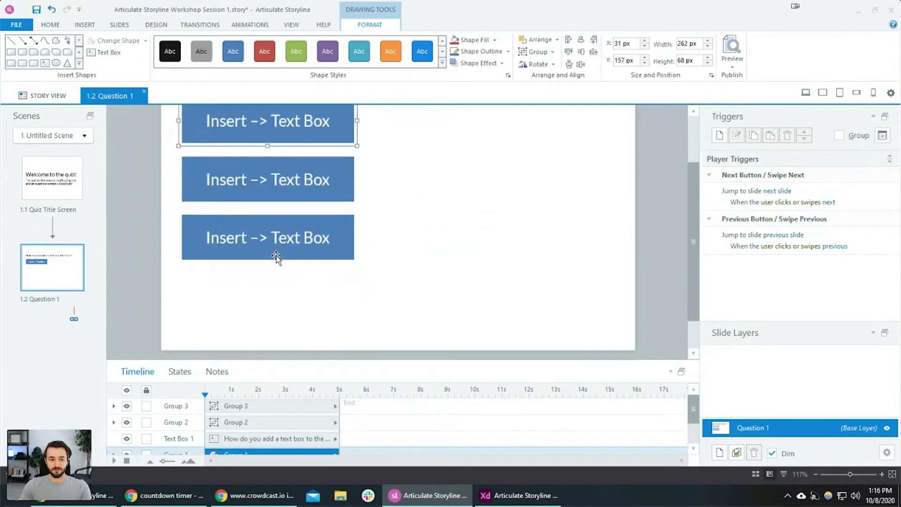
left_click(313, 186, "shift")
left_click(291, 237, "shift")
scroll(300, 244, "up", 2)
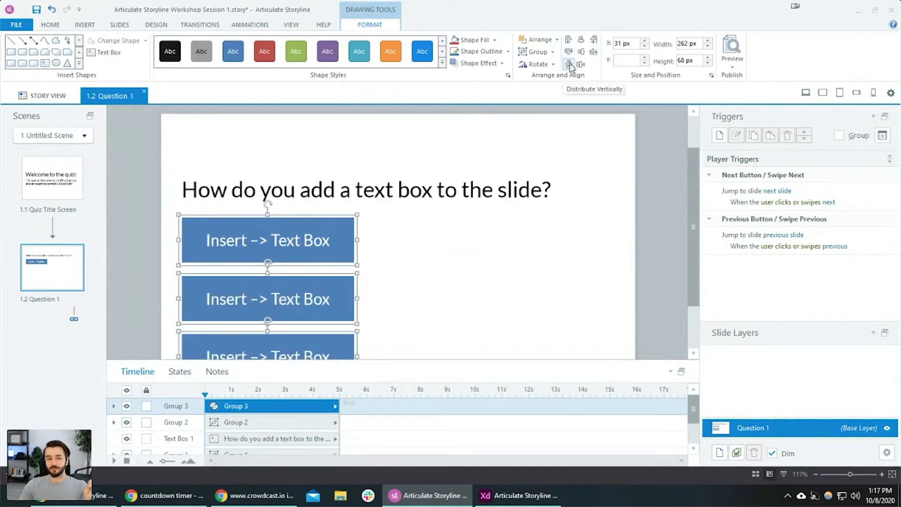
scroll(688, 166, "down", 2)
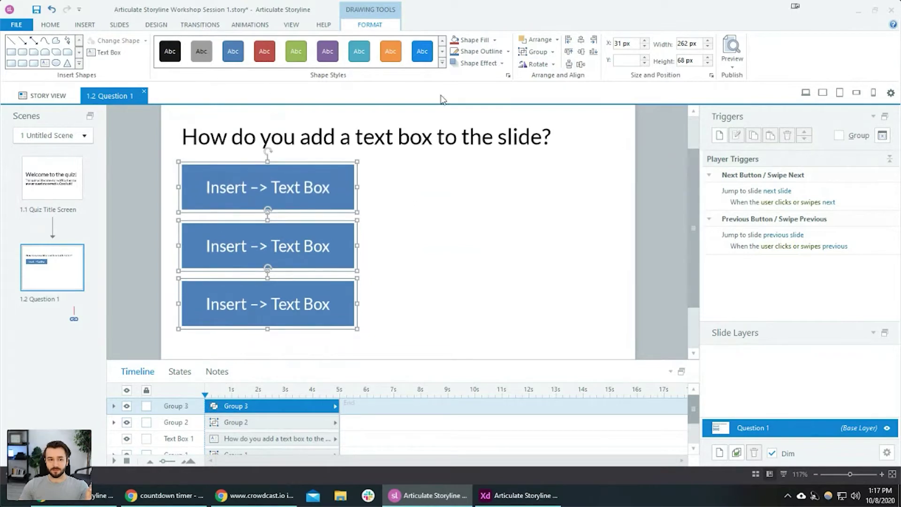
left_click(571, 66)
left_click(410, 263)
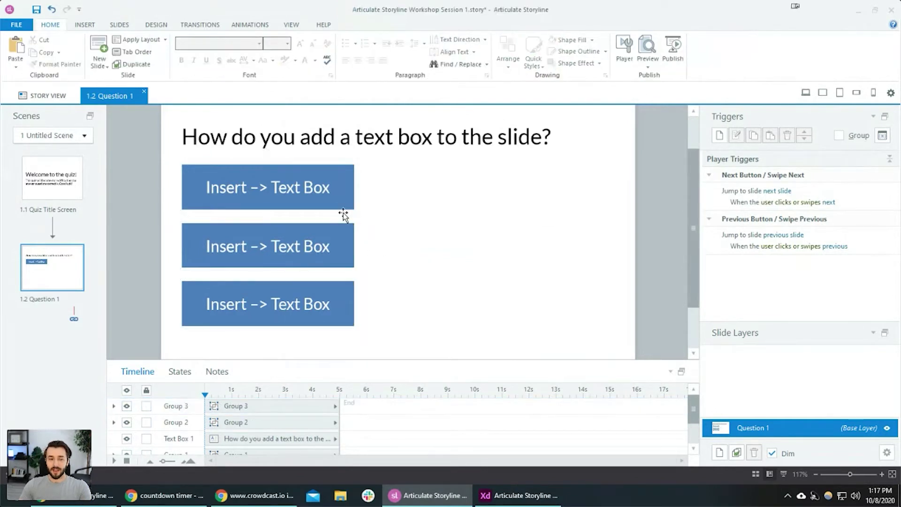
Replace "Insert" with "Slides" in the second answer button and with "Design" in the third.
left_click(337, 254)
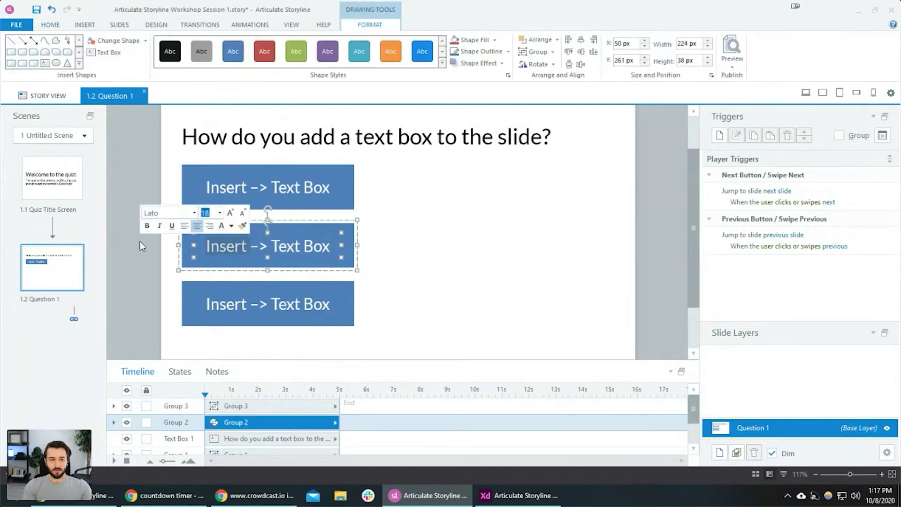
type("Slides")
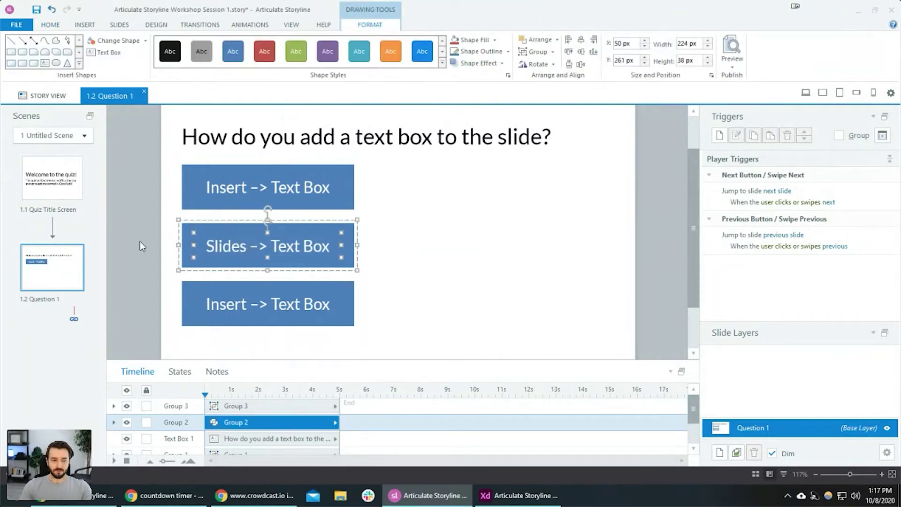
left_click(232, 309)
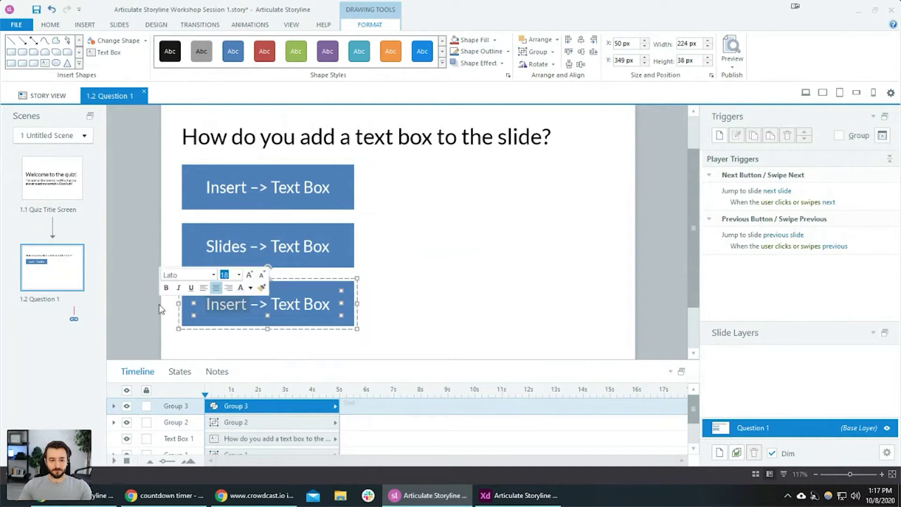
type("Design")
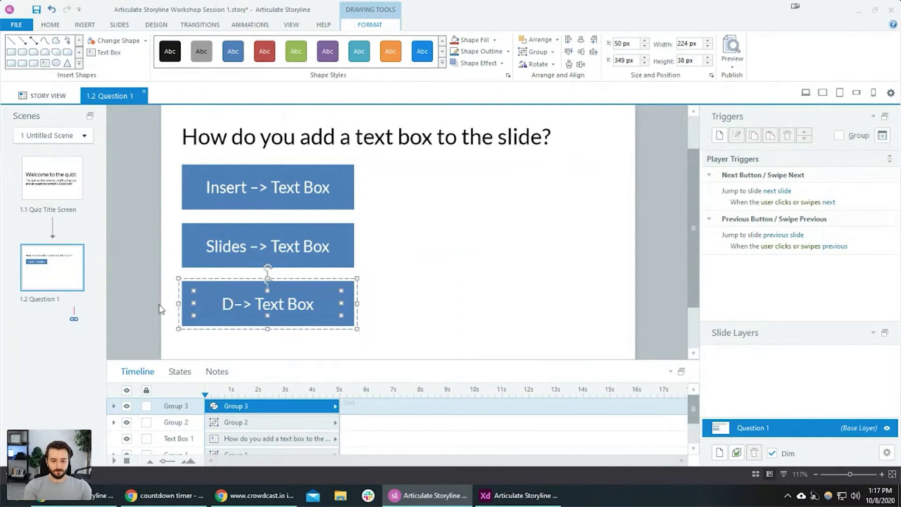
left_click(502, 263)
scroll(502, 264, "down", 1)
scroll(503, 264, "down", 1)
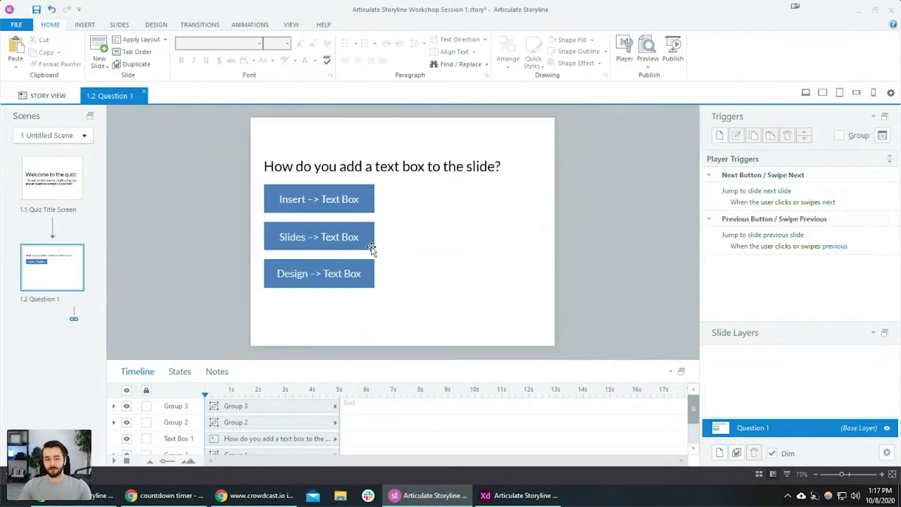
left_click(362, 202)
left_click(362, 237, "shift")
left_click(361, 272, "shift")
Center-align the question text within its text box.
left_click(428, 159)
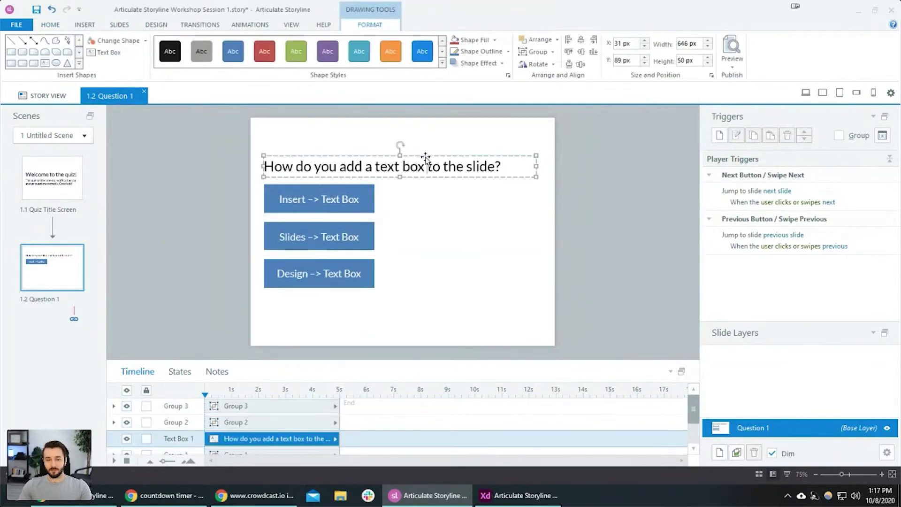
key("ctrl+a")
left_click(53, 24)
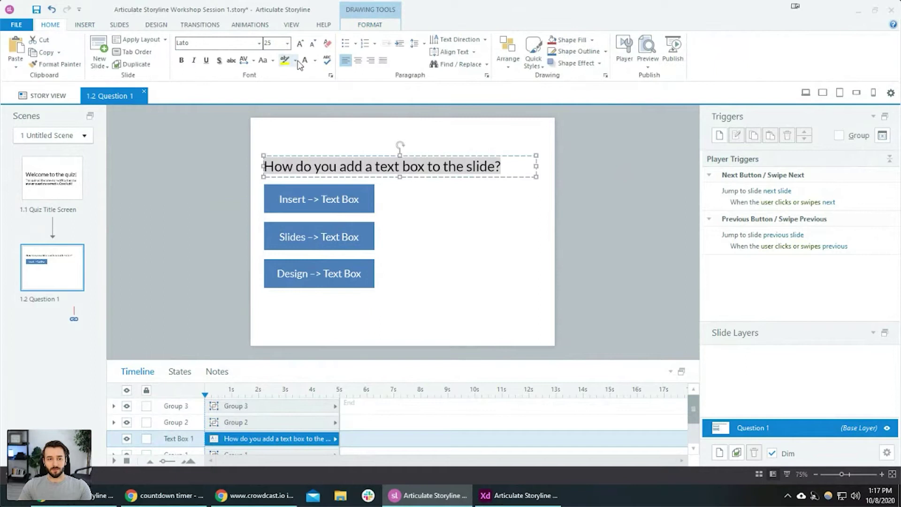
left_click(359, 62)
left_click(373, 26)
left_click(654, 236)
Center the three answer buttons horizontally on the slide as a temporary group, leaving them ungrouped.
left_click(331, 211)
left_click(328, 237, "shift")
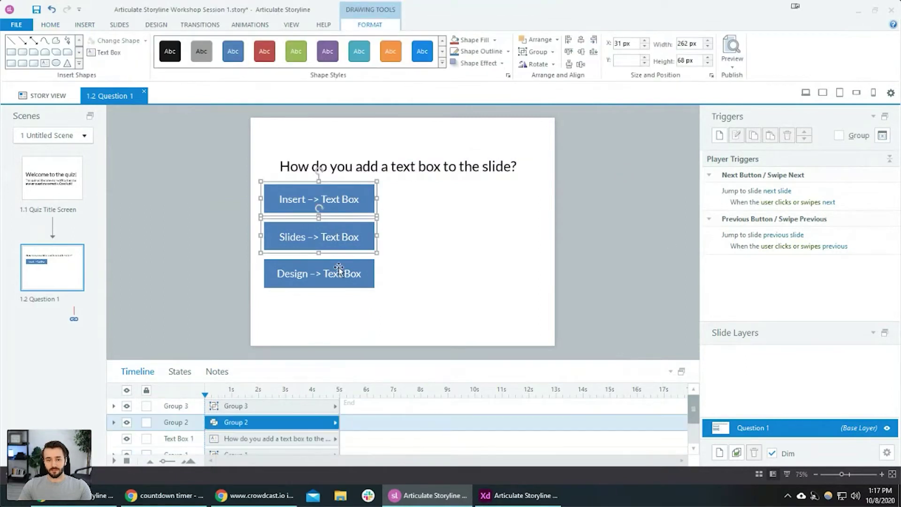
left_click(366, 273, "shift")
key("ctrl+g")
left_click(582, 41)
key("ctrl+shift+g")
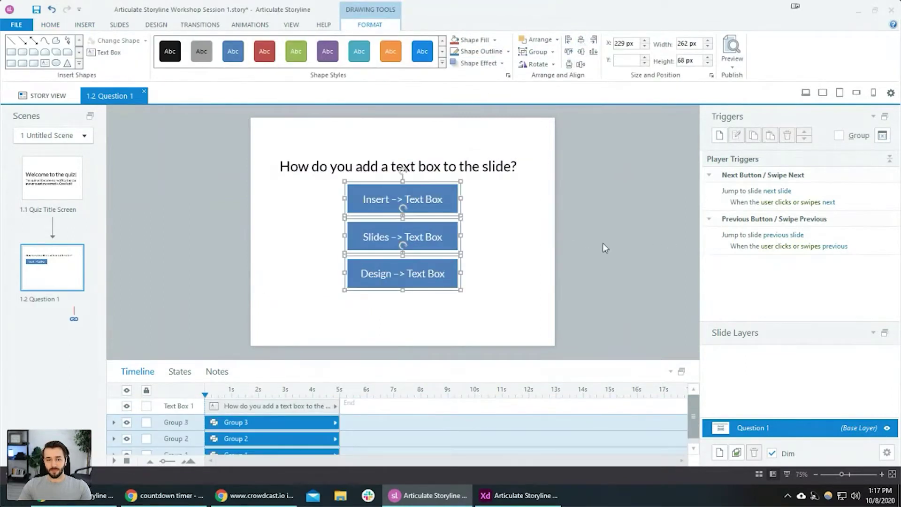
left_click(604, 249)
Move the question text box straight up to a Y position of about 55 px.
left_click(439, 165)
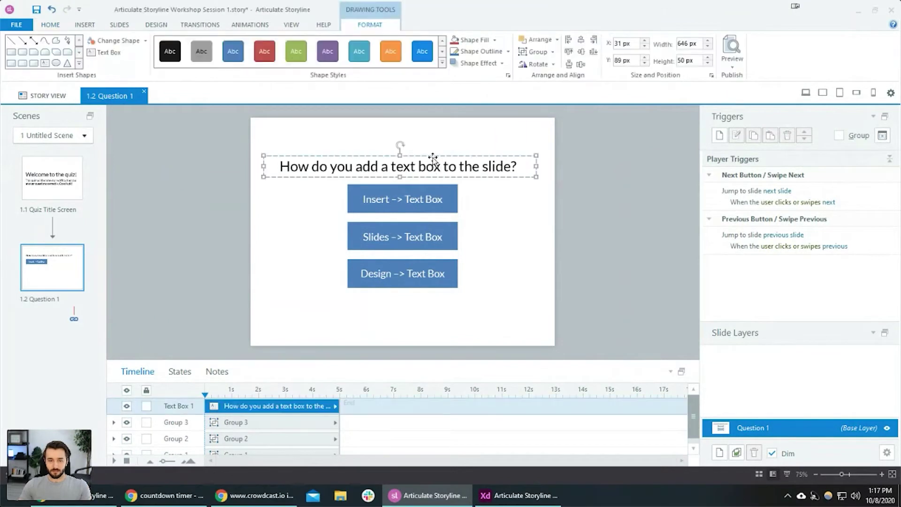
left_click_drag(433, 159, 433, 144)
left_click(545, 248)
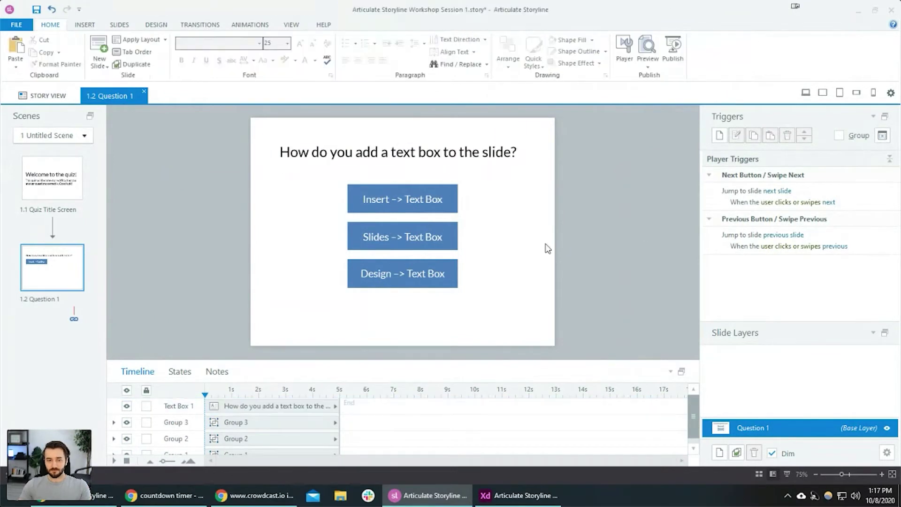
Spread the answer column by moving the Insert button up to about Y 150 px and the Design button down to about Y 373 px.
left_click(408, 190)
left_click_drag(418, 181, 419, 177)
left_click(422, 277)
left_click_drag(421, 277, 428, 301)
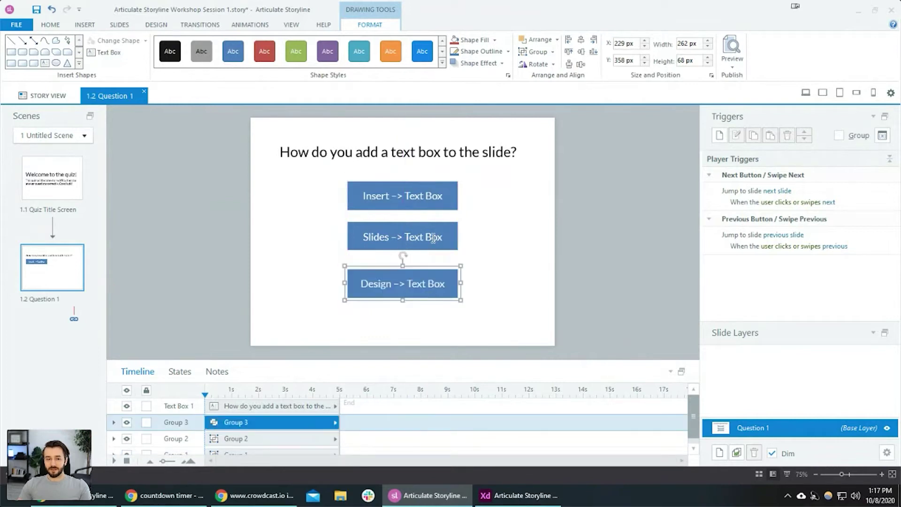
left_click(433, 237, "shift")
left_click(432, 200, "shift")
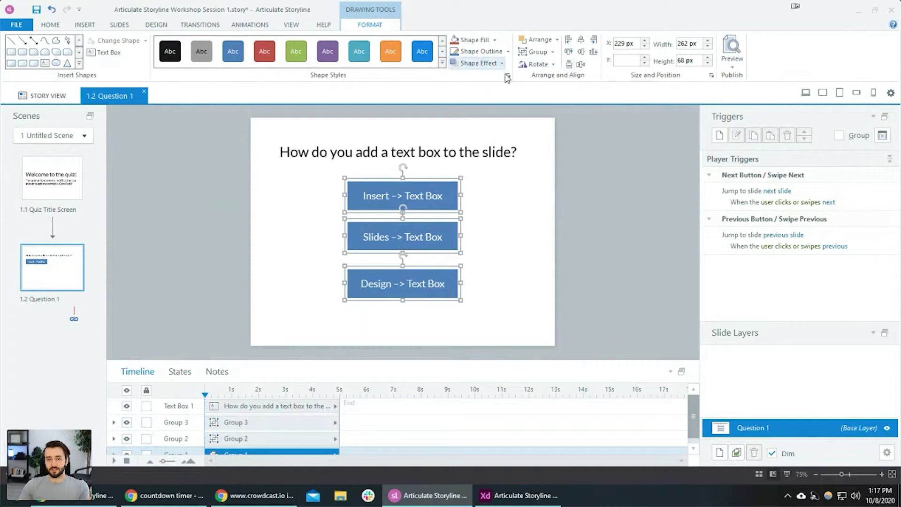
left_click(539, 231)
left_click(424, 283)
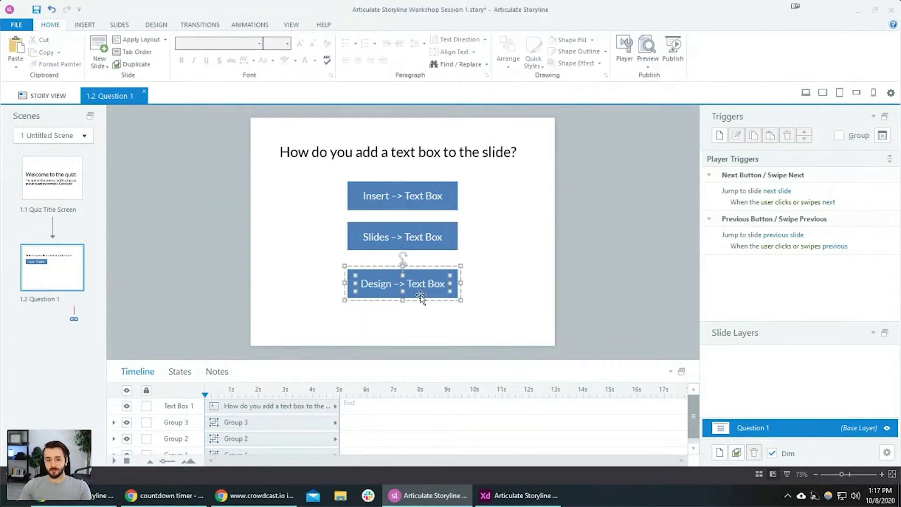
left_click_drag(420, 295, 420, 302)
Distribute the three answer buttons vertically so the Slides button sits midway between the other two.
left_click(425, 235)
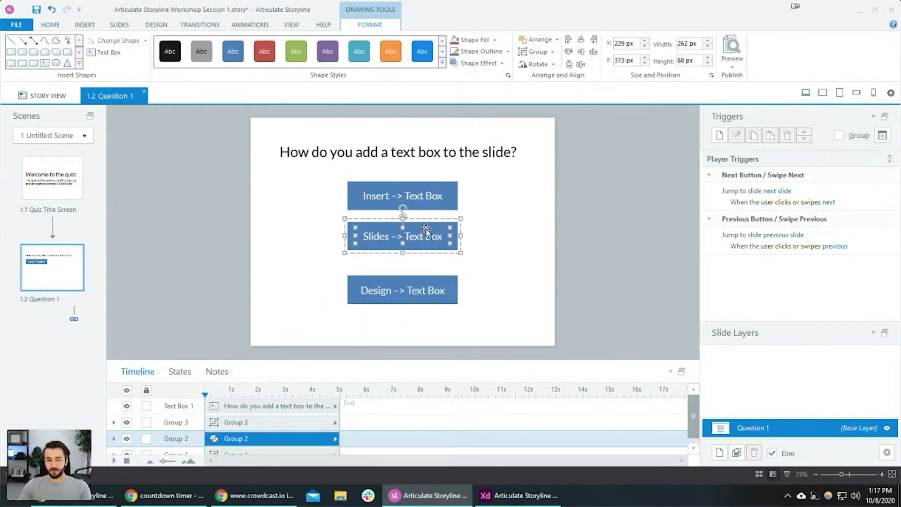
left_click(424, 187, "shift")
left_click(421, 291, "shift")
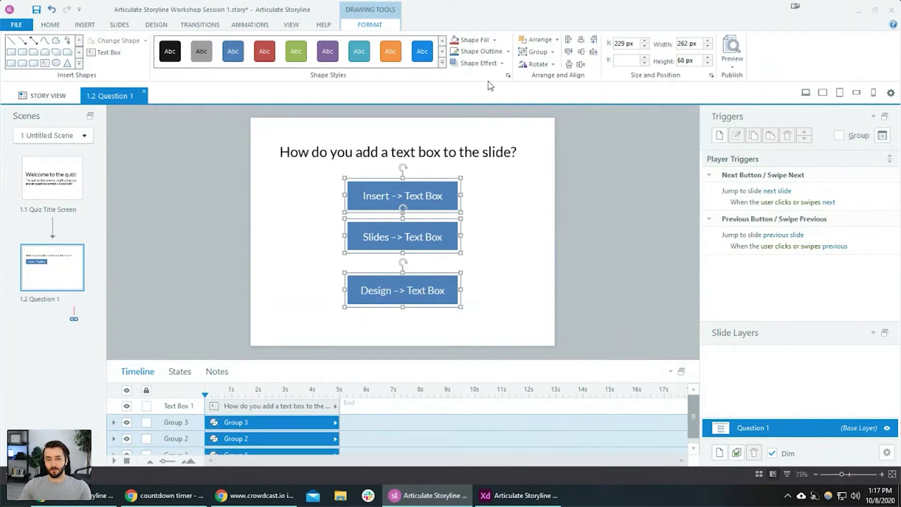
left_click(580, 64)
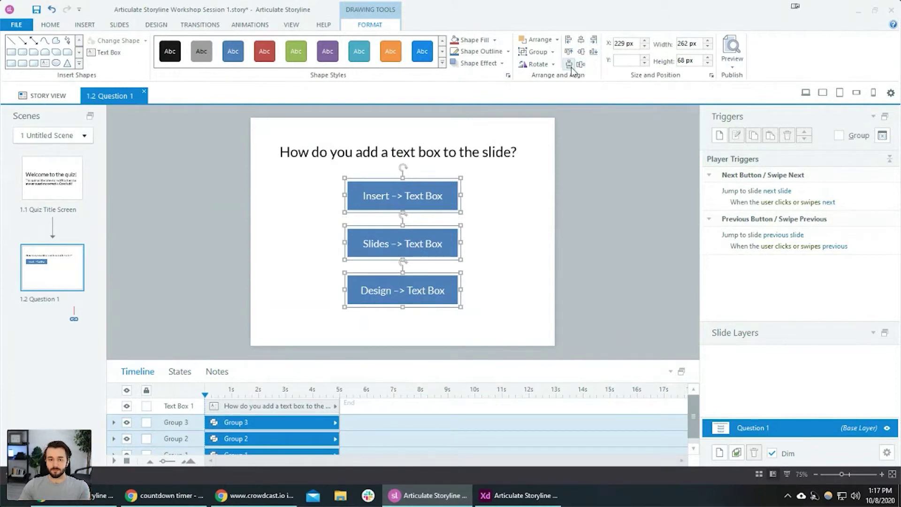
left_click(627, 284)
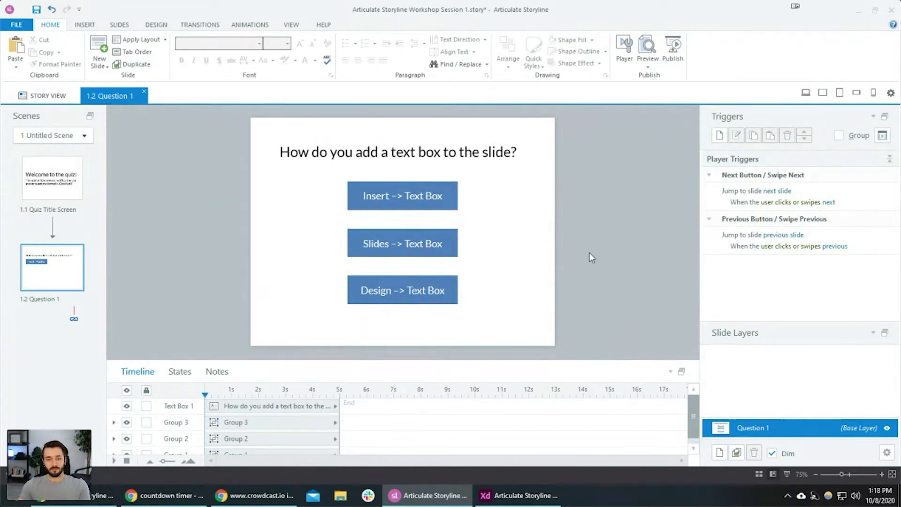
Make the question text bold.
left_click(403, 144)
key("ctrl+b")
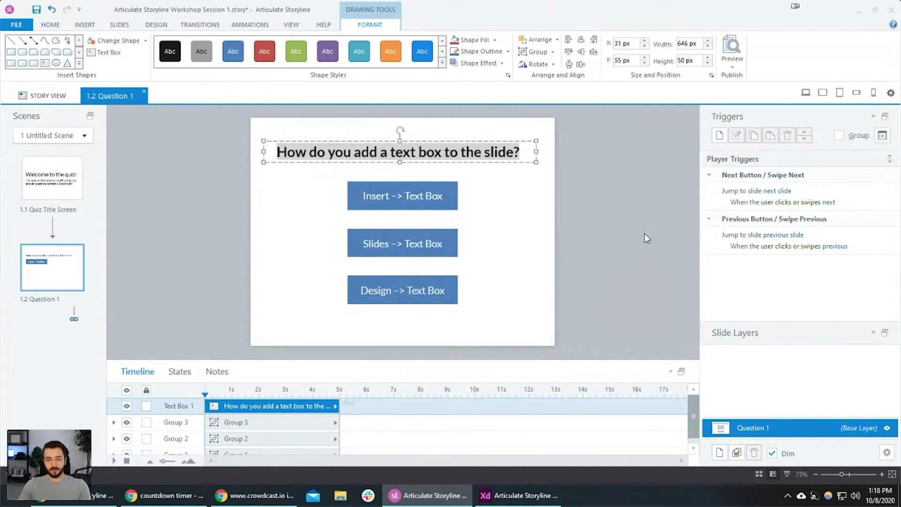
left_click(644, 232)
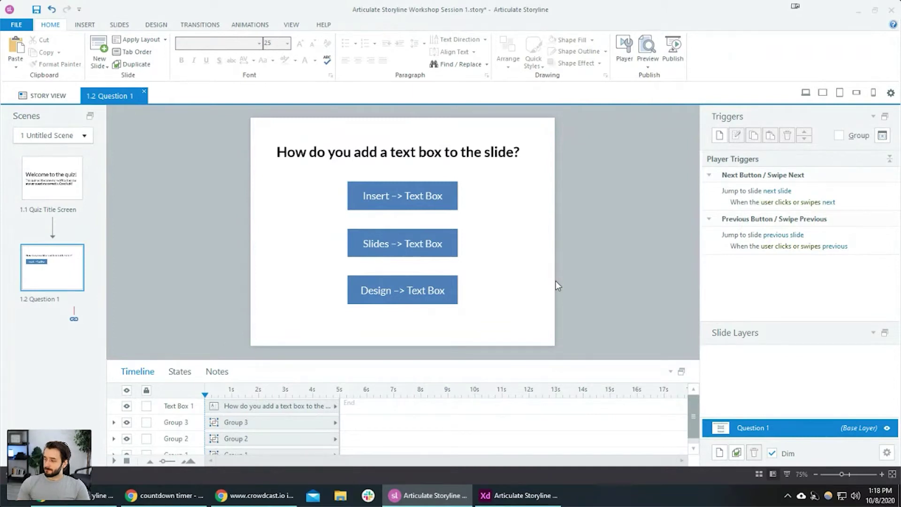
left_click(424, 209)
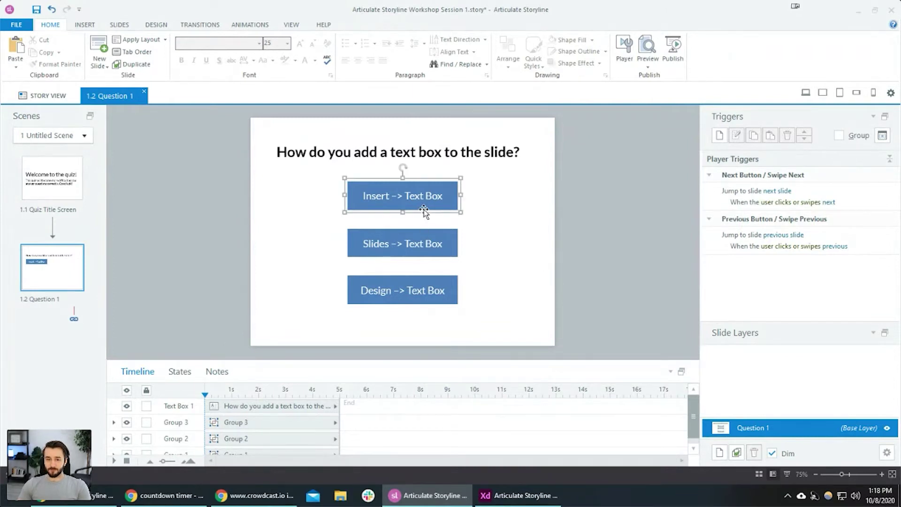
left_click(554, 219)
left_click(442, 199)
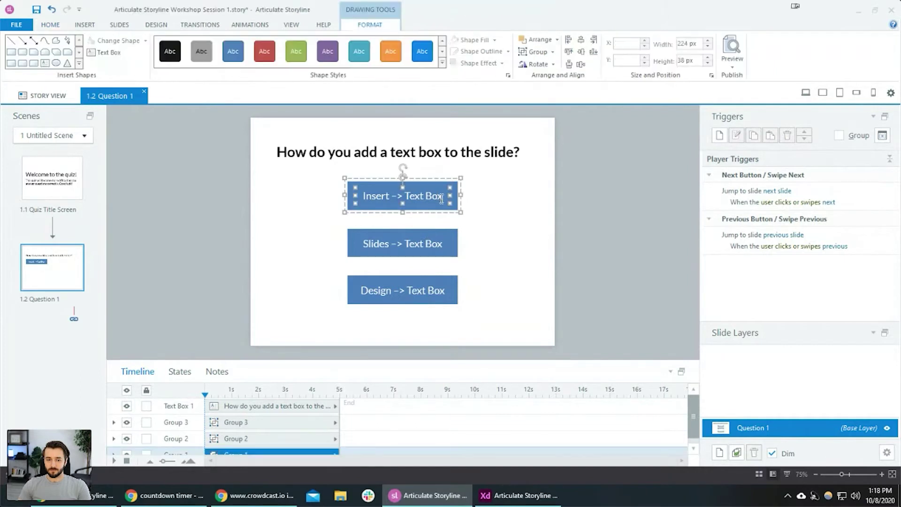
left_click(488, 214)
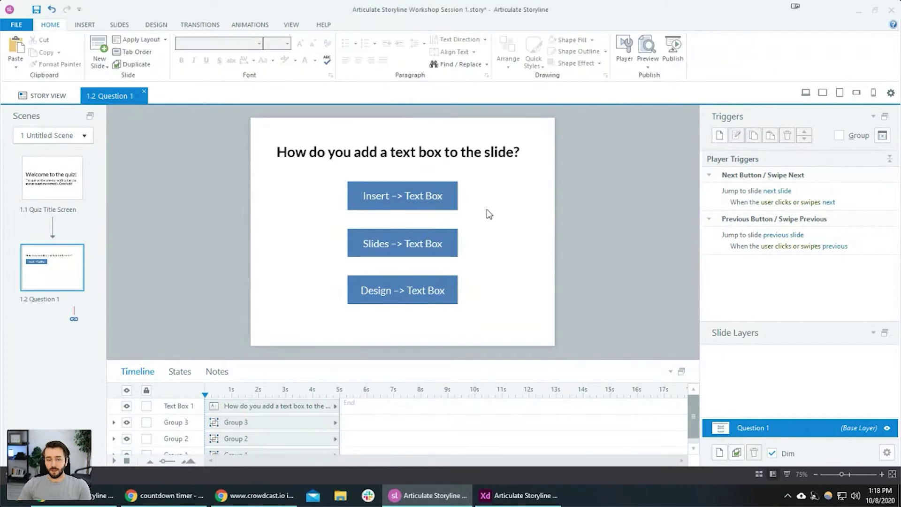
left_click(451, 190)
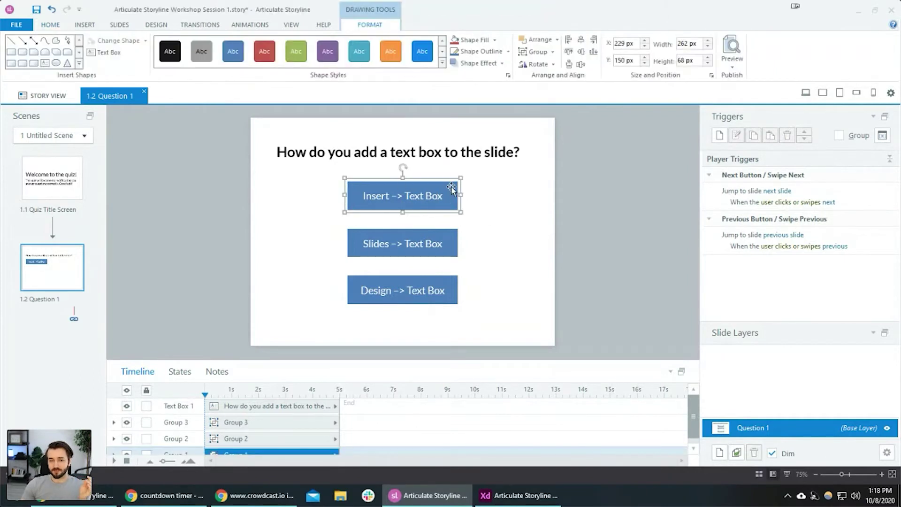
left_click(500, 200)
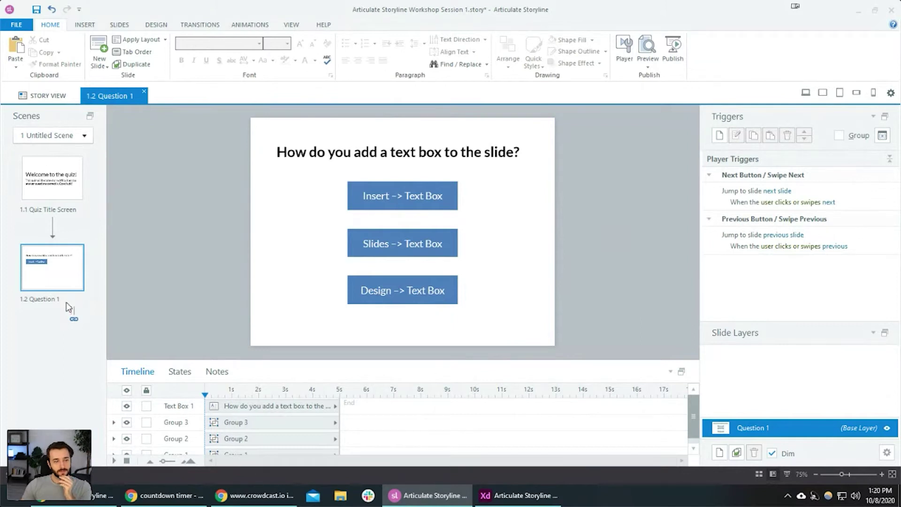
left_click(63, 92)
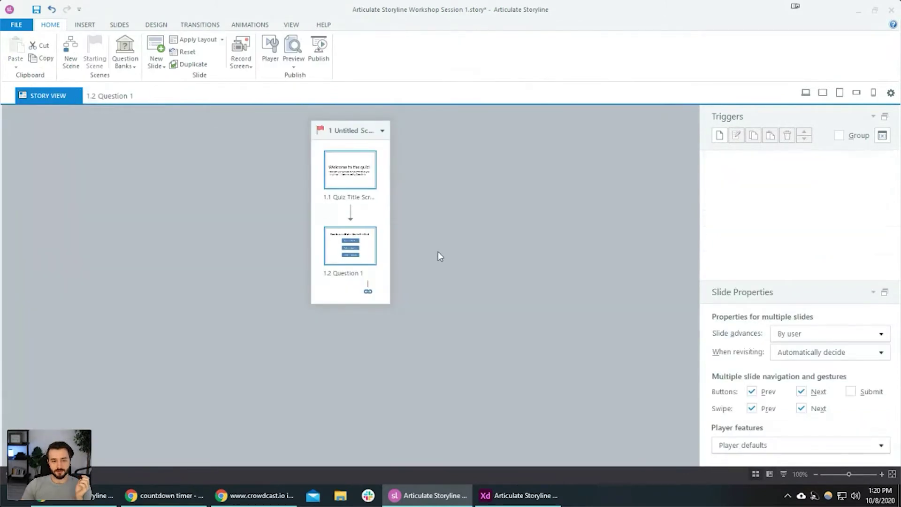
double_click(348, 244)
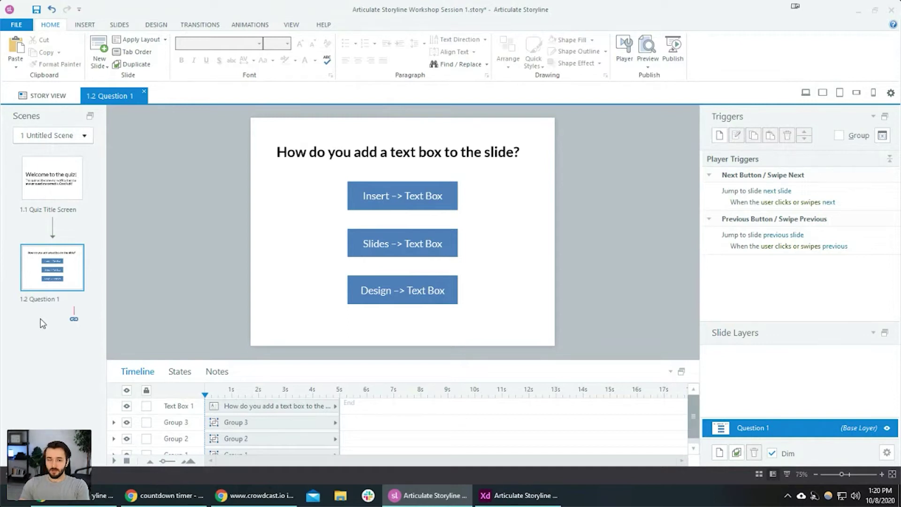
Create a project variable named userScore of type Number with a default value of 0.
left_click(883, 135)
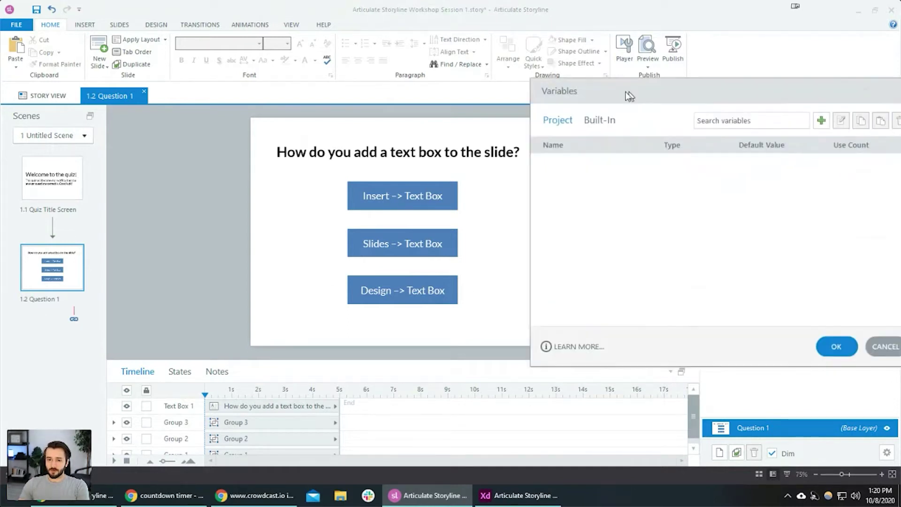
left_click(782, 123)
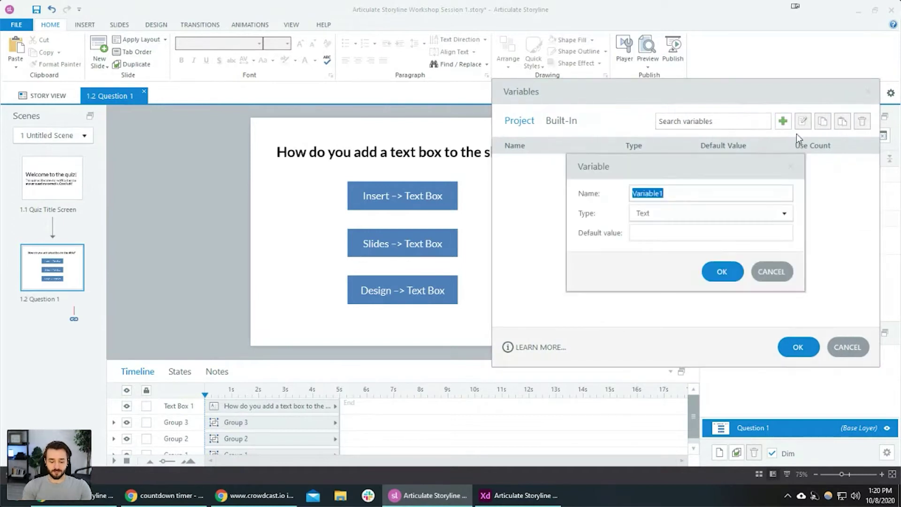
type("userScore")
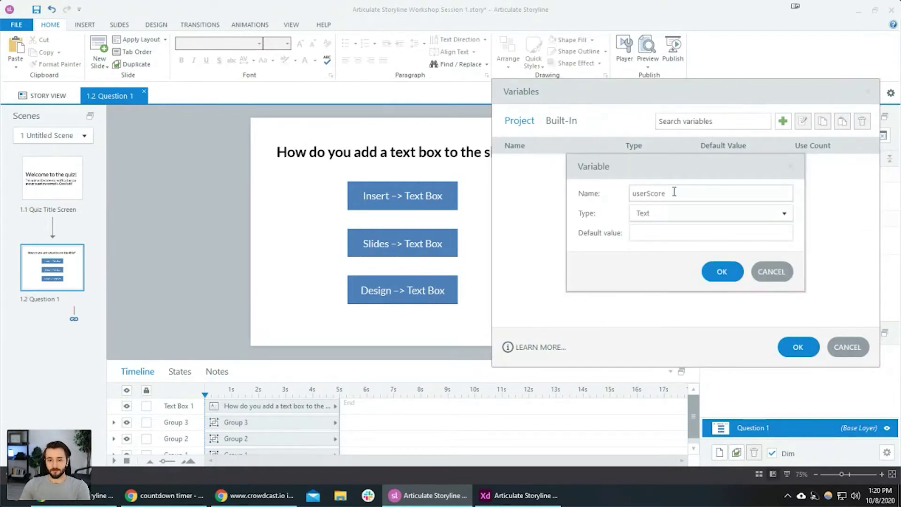
left_click(655, 213)
left_click(664, 228)
left_click(695, 213)
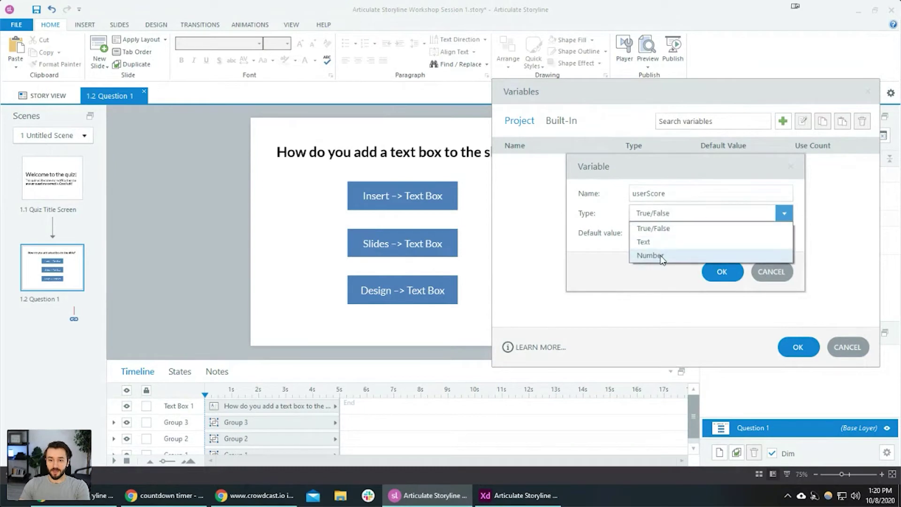
left_click(653, 255)
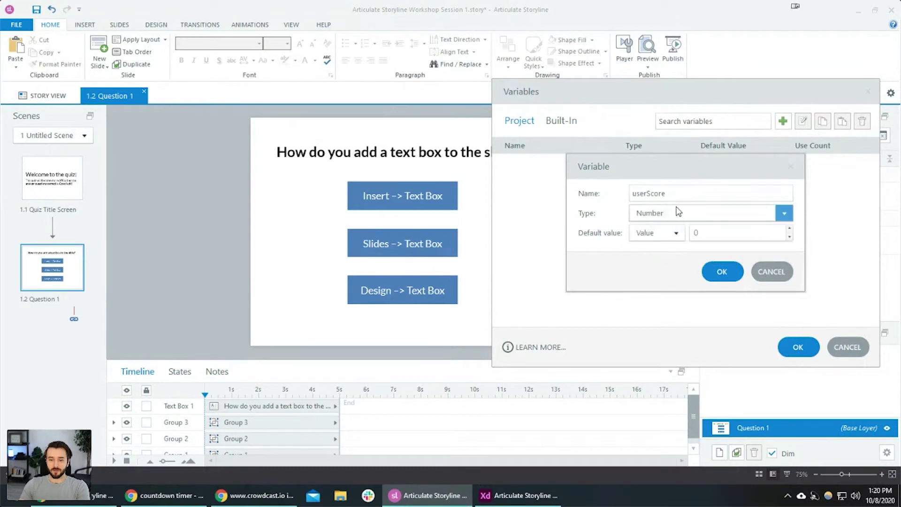
left_click(714, 271)
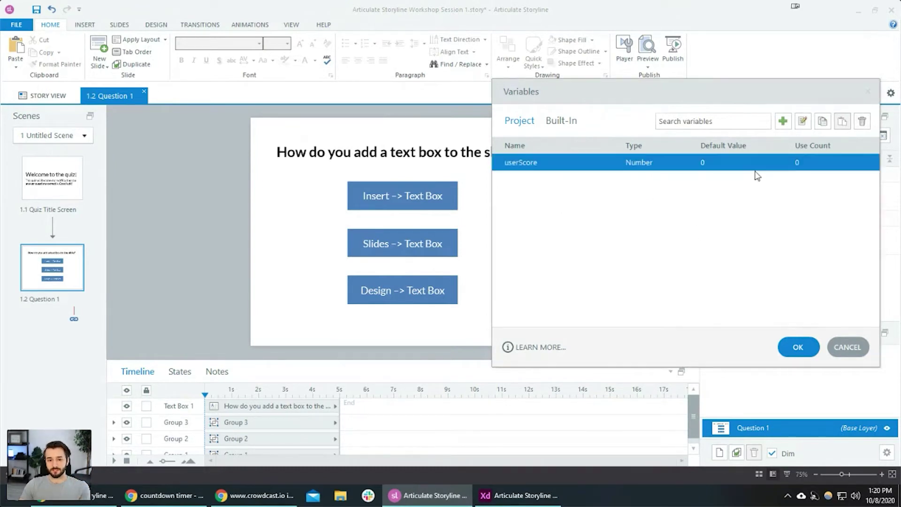
Start a new project variable of type Text and name it q1Response.
left_click(784, 121)
left_click(679, 212)
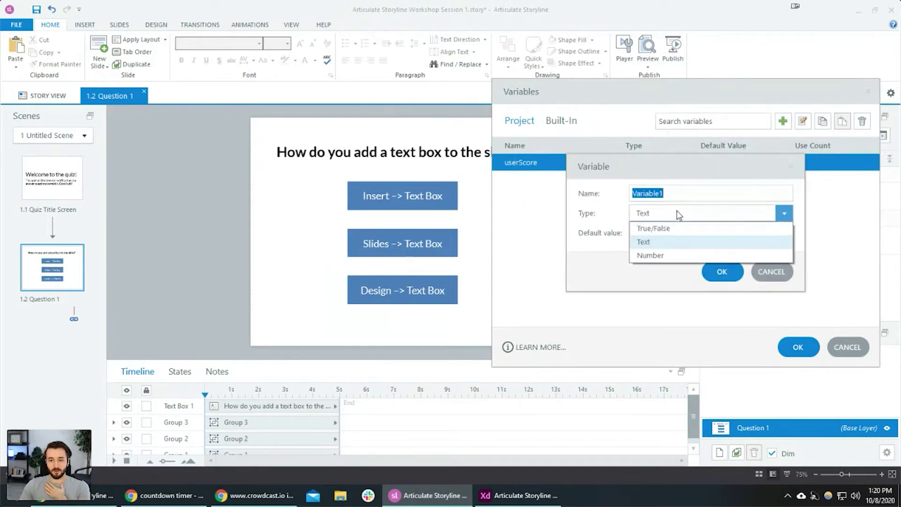
left_click(672, 242)
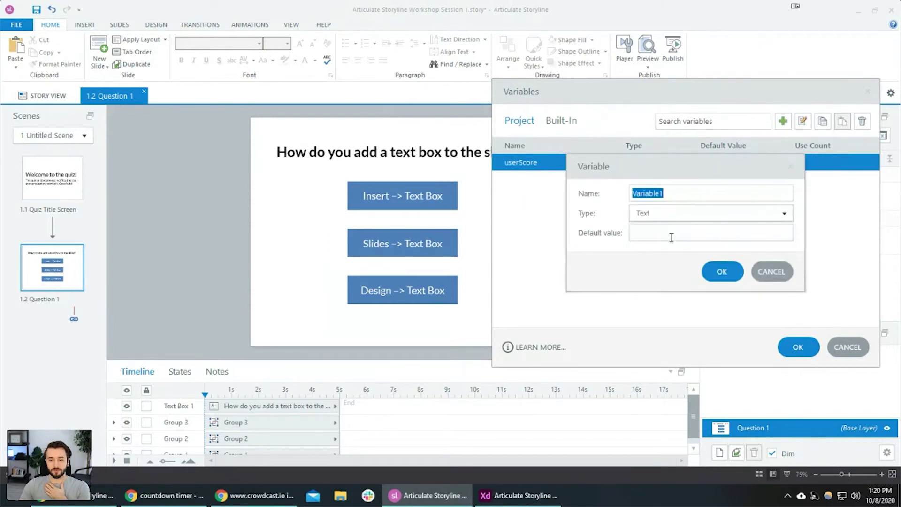
left_click(670, 196)
double_click(670, 196)
type("q1Respns")
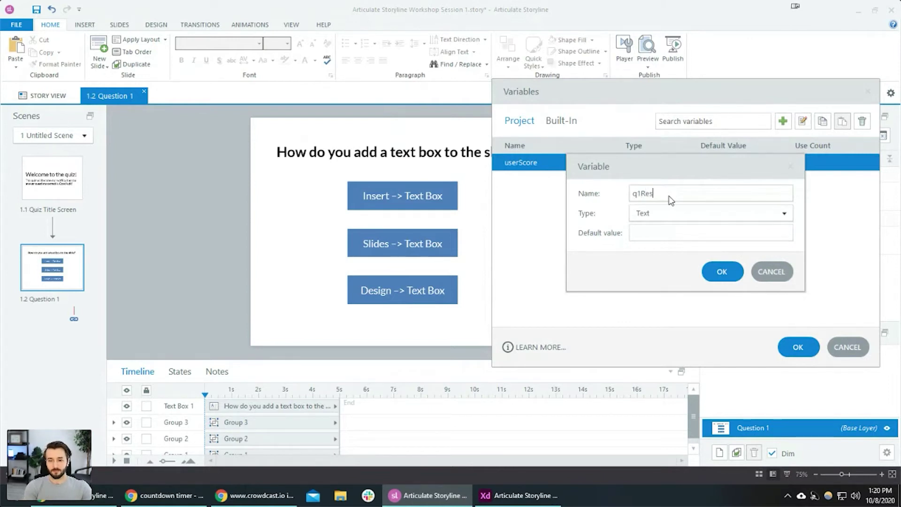
key("BackSpace")
key("BackSpace")
type("onse")
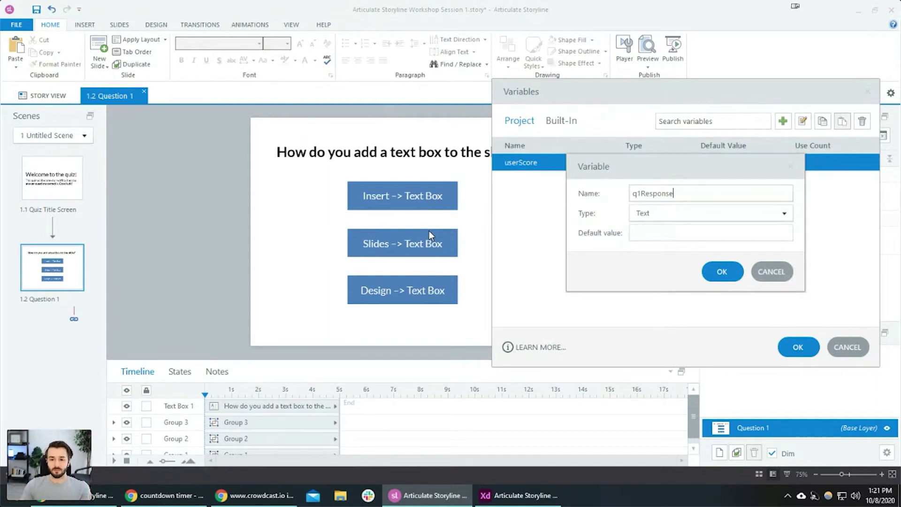
Change the new variable's type to True/False.
left_click_drag(633, 158, 650, 161)
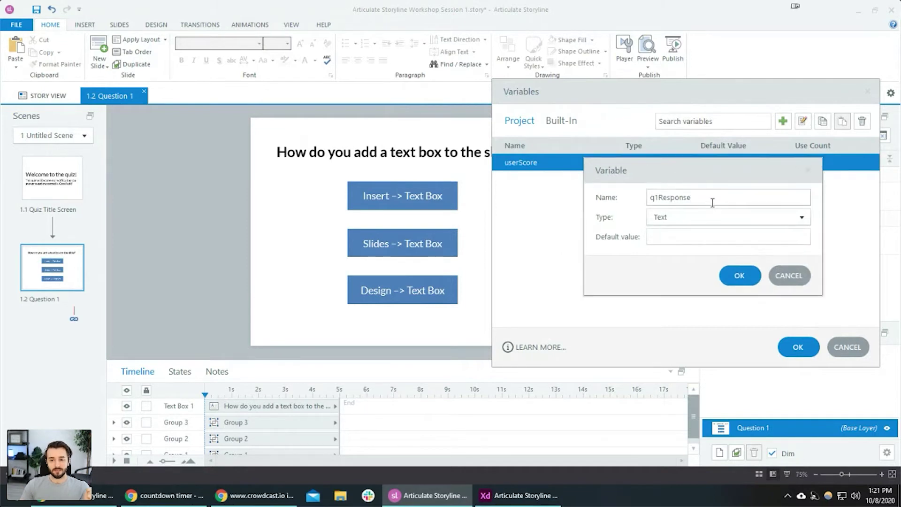
left_click(704, 217)
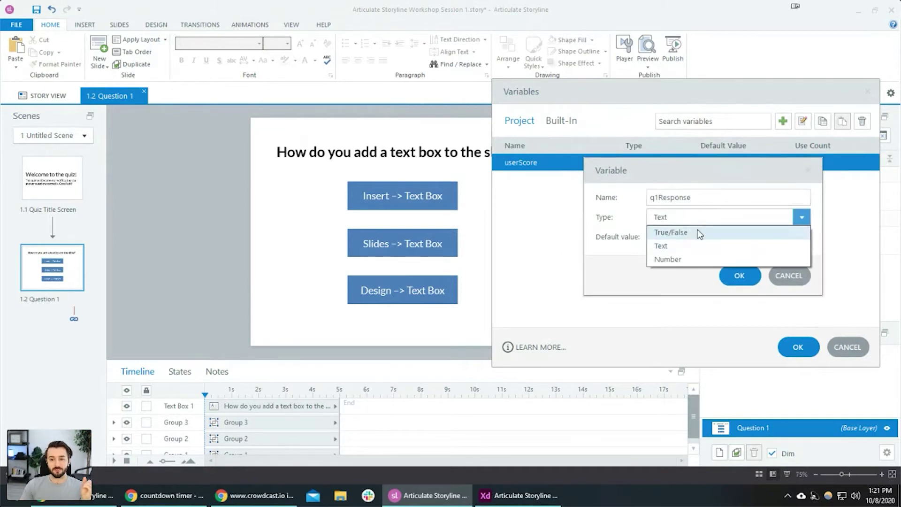
left_click(699, 233)
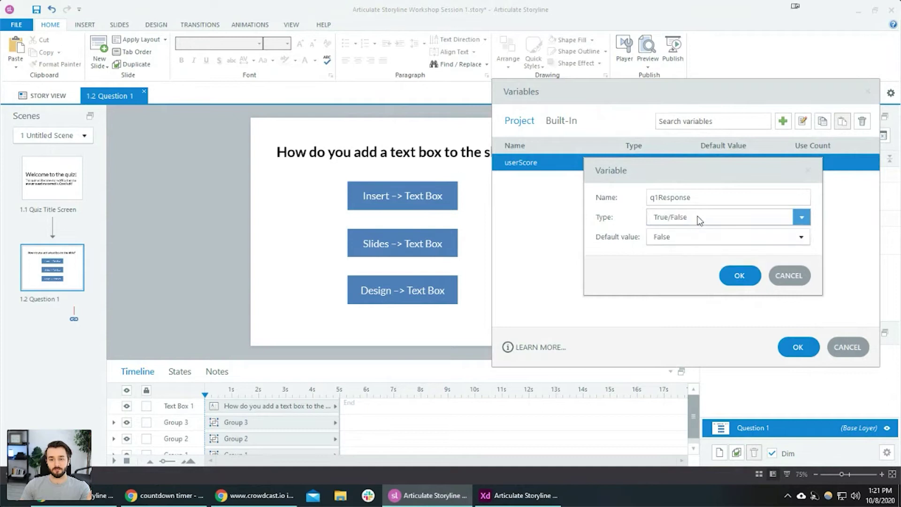
left_click(705, 197)
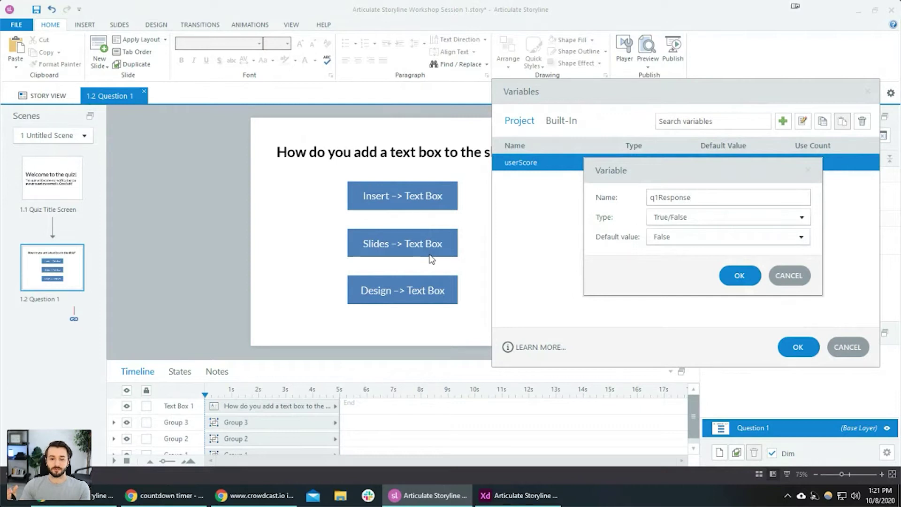
Rename the new variable isQ1Correct, then save it with its default value False.
left_click_drag(698, 198, 650, 199)
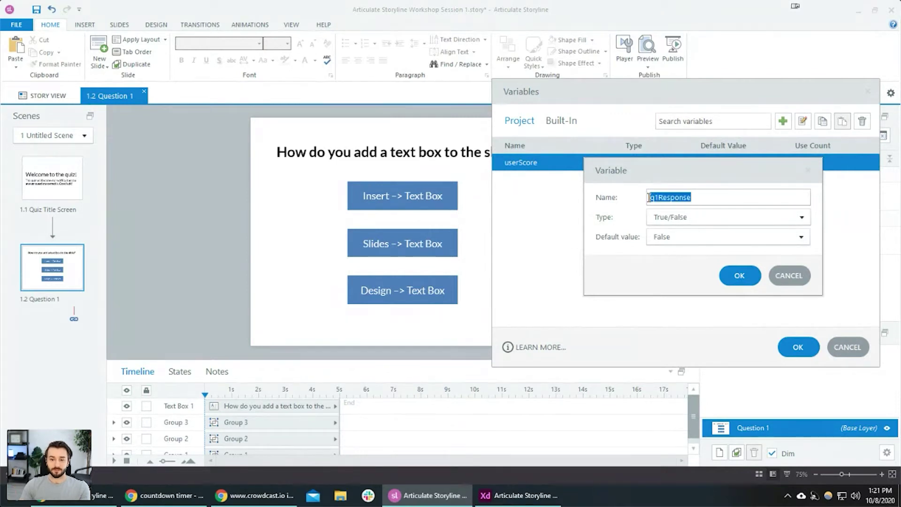
type("q1")
type("Right")
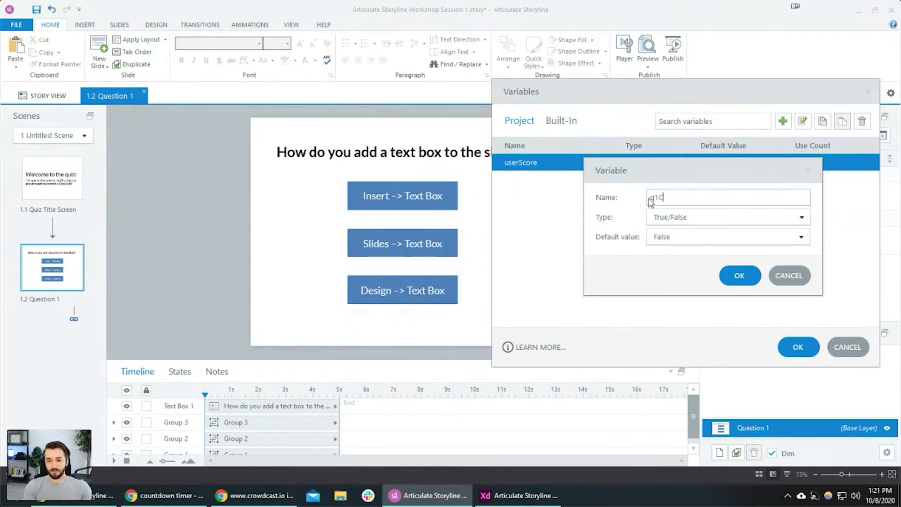
key("ctrl+a")
type("isQ1Co")
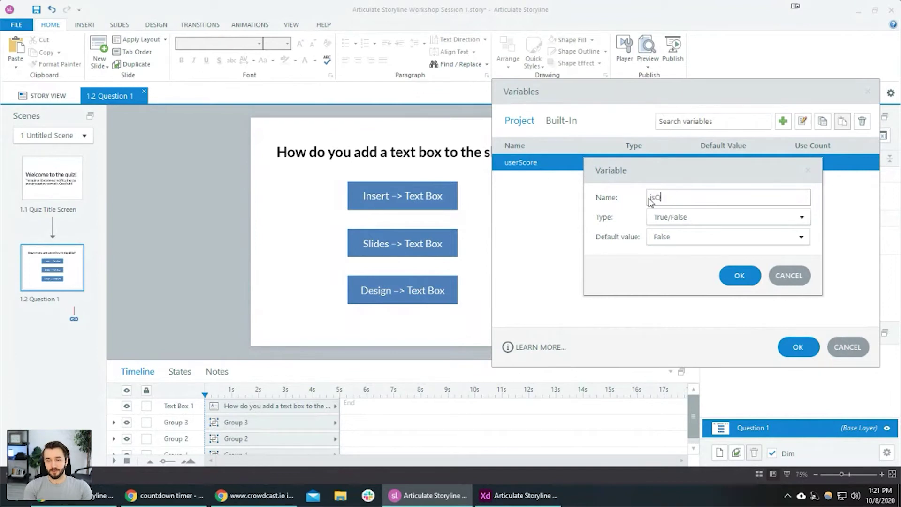
key("BackSpace")
key("BackSpace")
type("Correct")
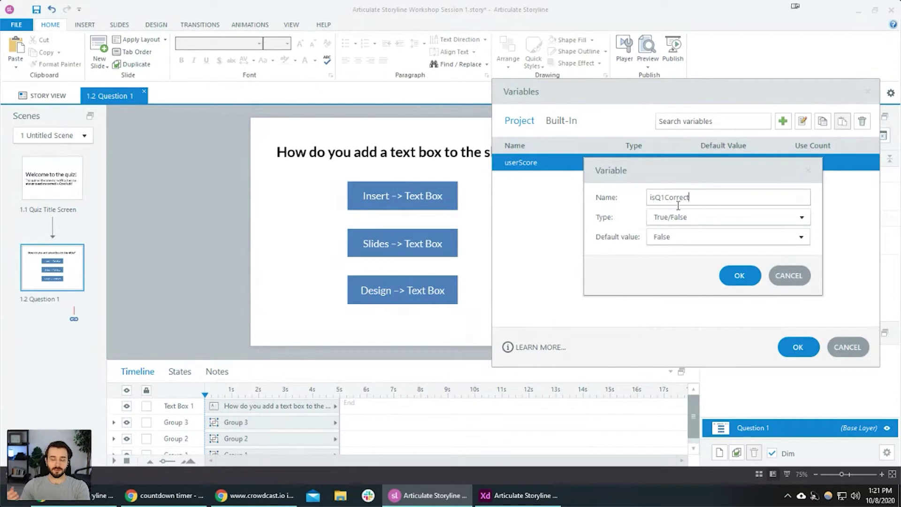
left_click(736, 277)
left_click(797, 347)
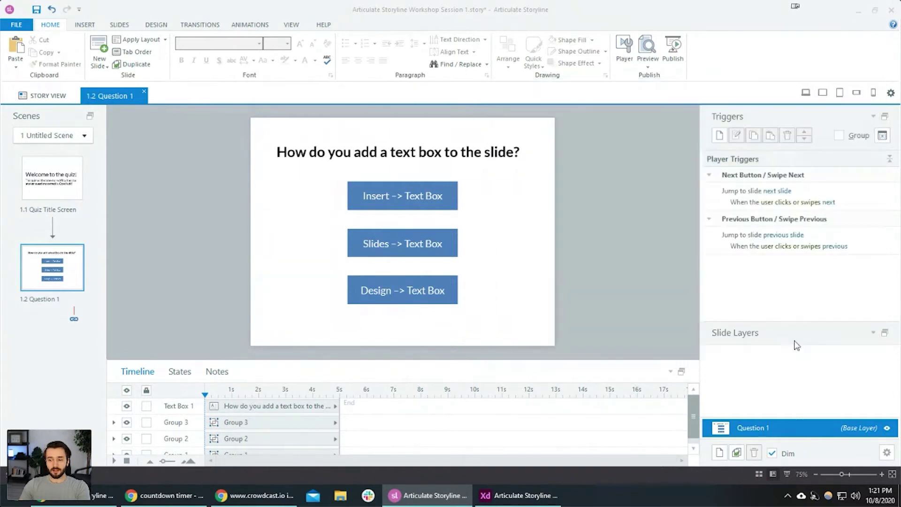
Examine the built-in graded question templates for a new slide, previewing Multiple Choice and Multiple Response, without inserting one.
left_click(85, 25)
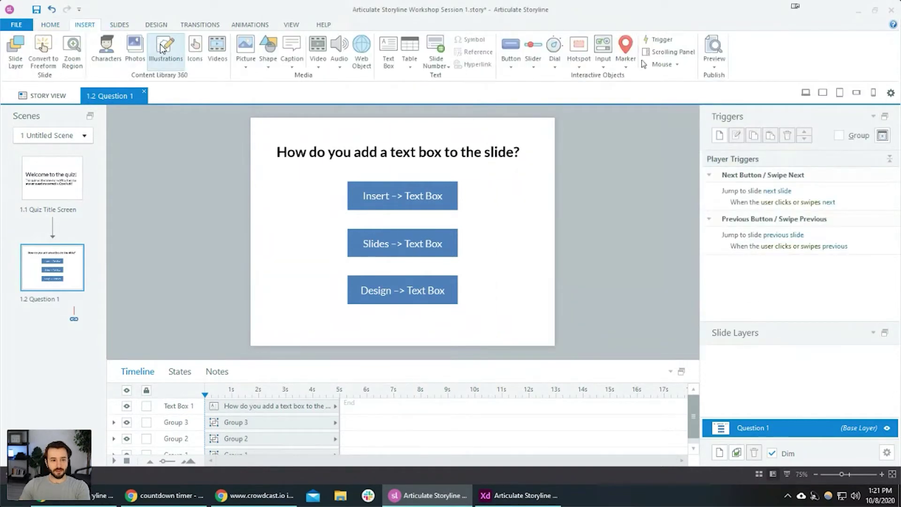
right_click(47, 267)
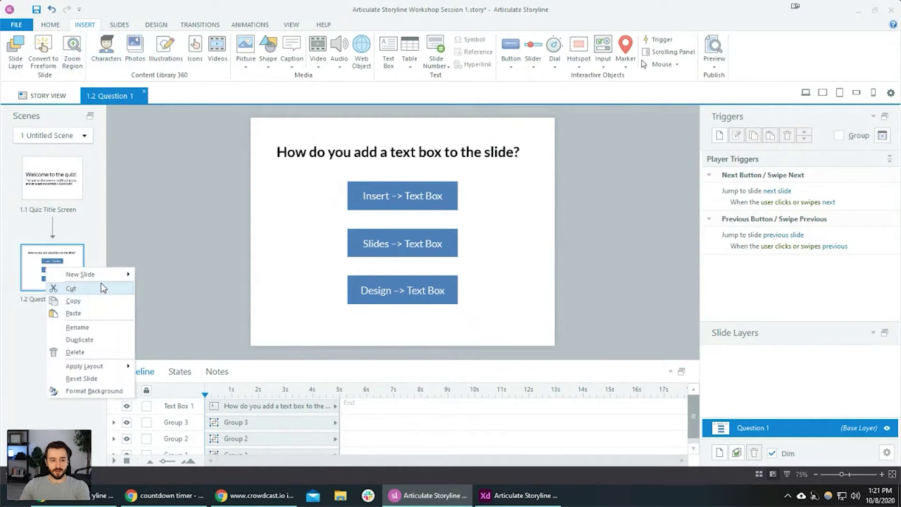
mouse_move(105, 277)
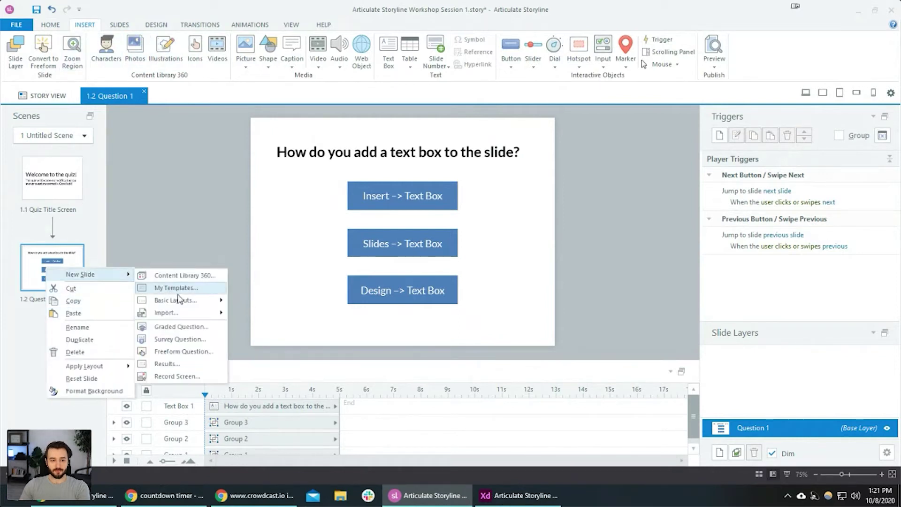
mouse_move(186, 301)
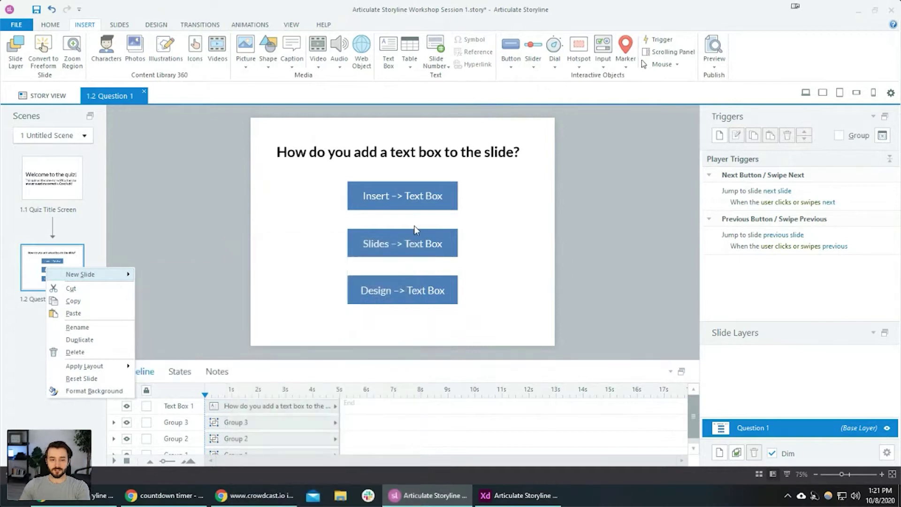
left_click_drag(596, 193, 317, 70)
left_click(372, 191)
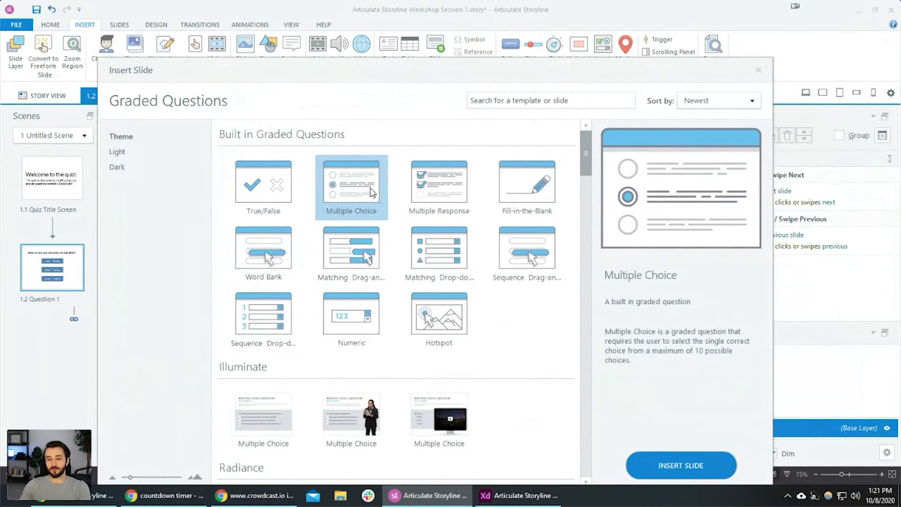
left_click(421, 192)
left_click_drag(434, 77, 464, 34)
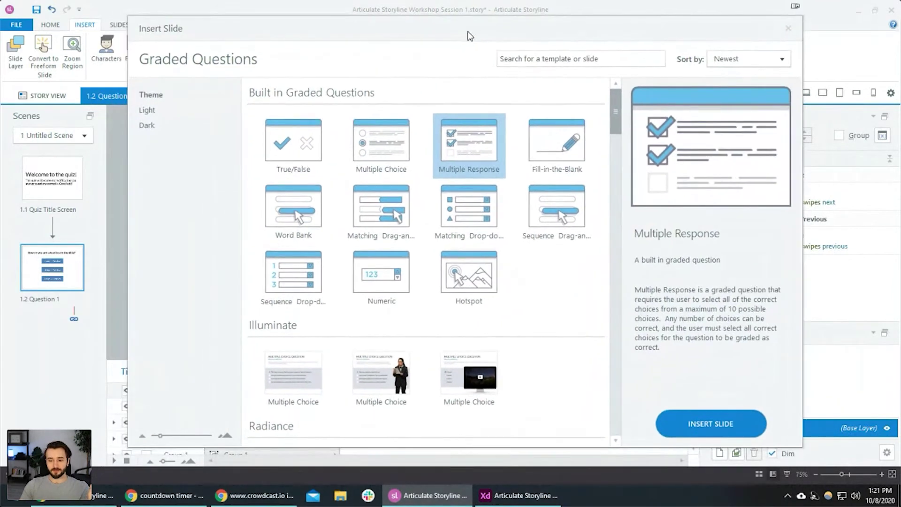
left_click(788, 29)
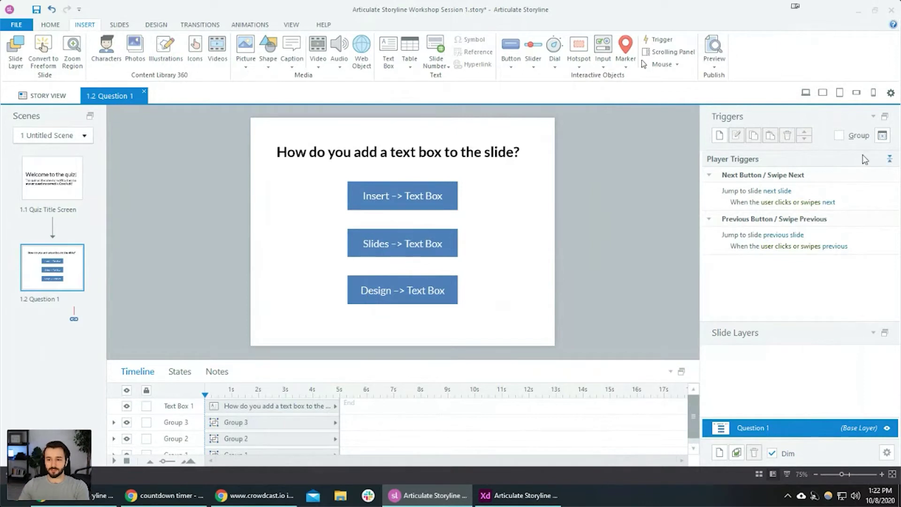
Review the project variables with their types and default values.
left_click(882, 136)
left_click_drag(762, 102, 724, 83)
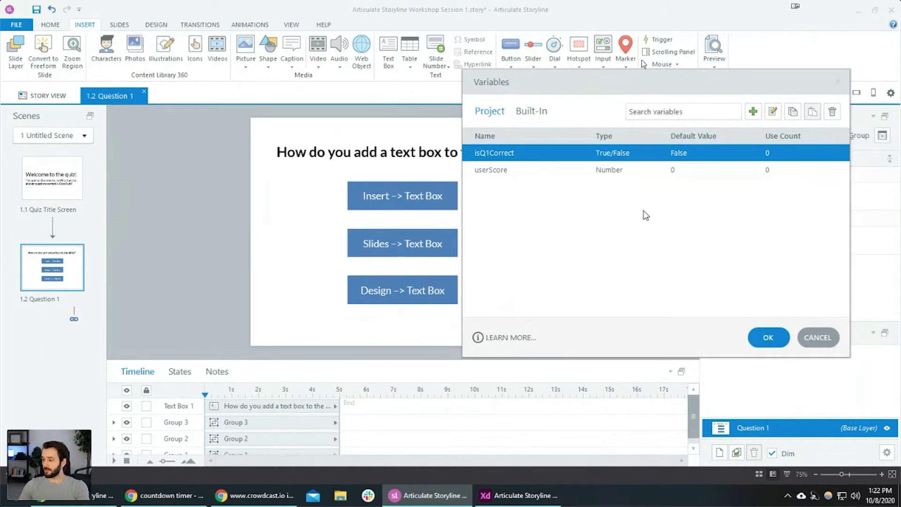
left_click(768, 339)
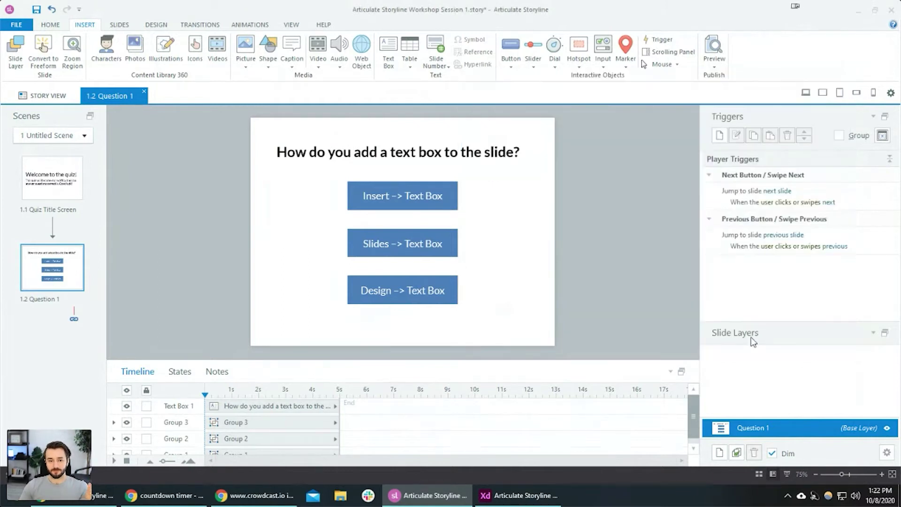
left_click(417, 212)
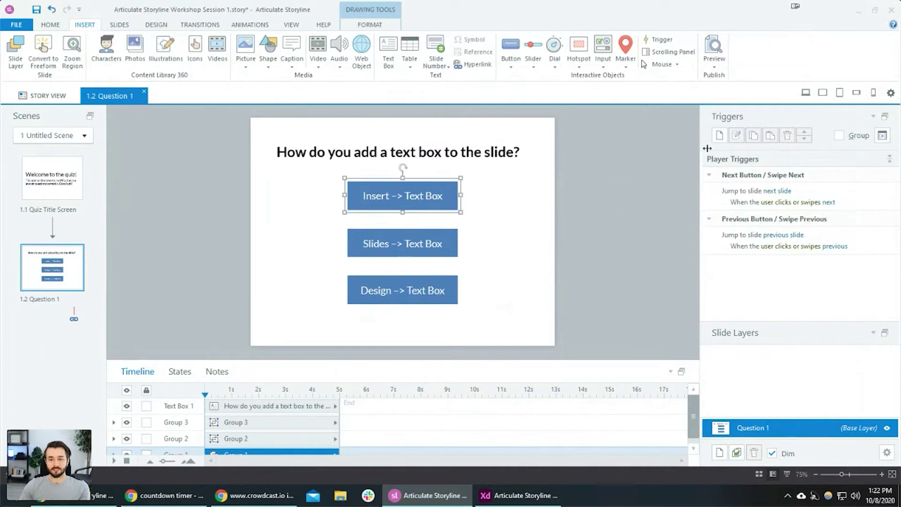
left_click(721, 136)
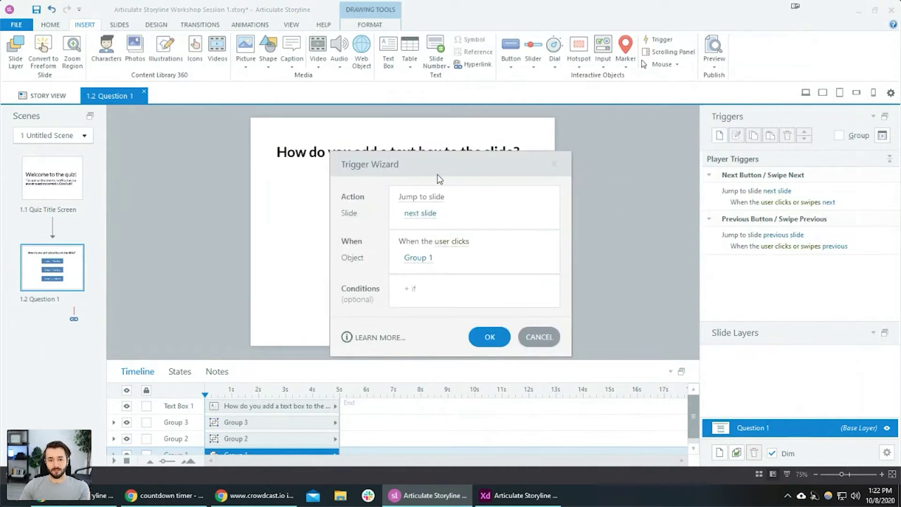
left_click_drag(436, 168, 545, 168)
left_click(522, 193)
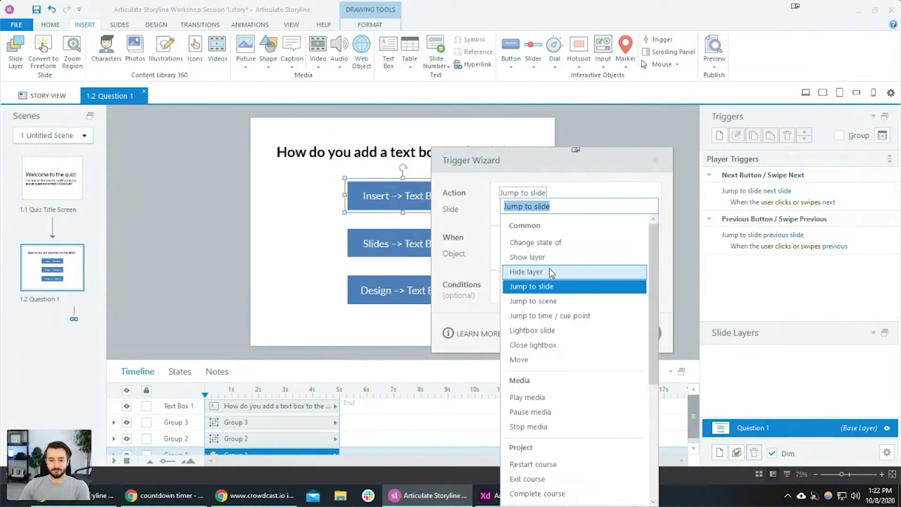
left_click(554, 288)
left_click(640, 332)
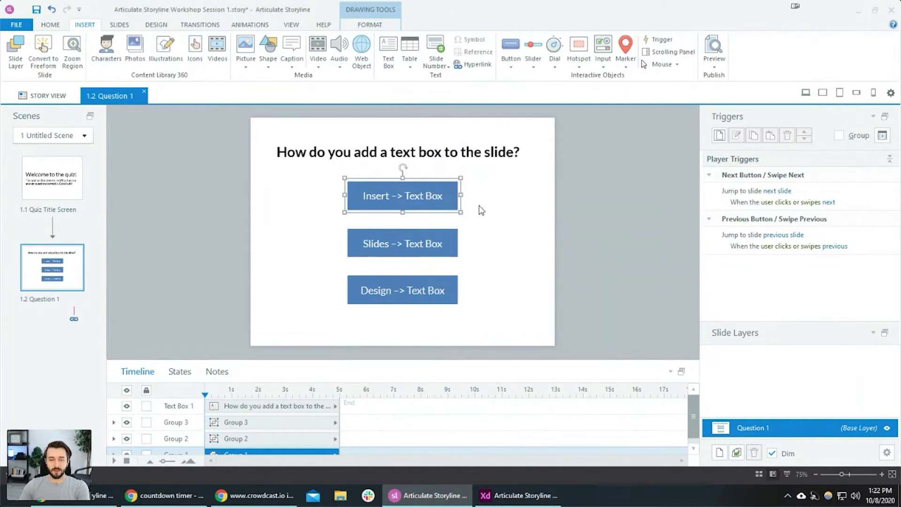
left_click(526, 207)
left_click(440, 208)
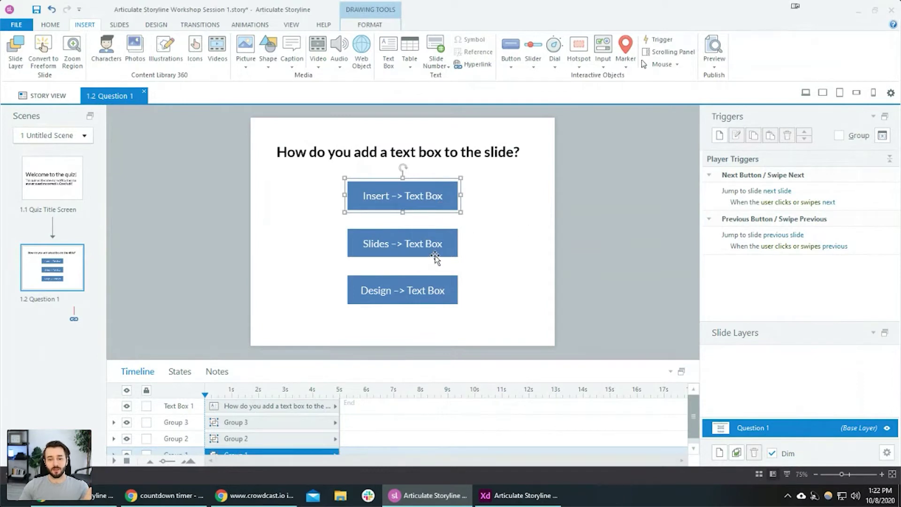
left_click(430, 252)
Add a trigger to the "Insert –> Text Box" button that sets isQ1Correct to True when the user clicks it.
left_click(447, 206)
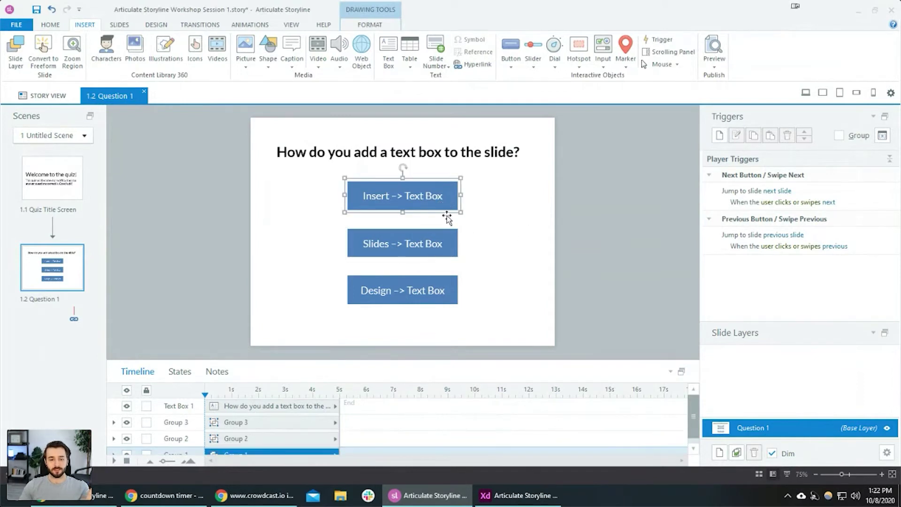
left_click(719, 136)
left_click_drag(538, 165, 607, 137)
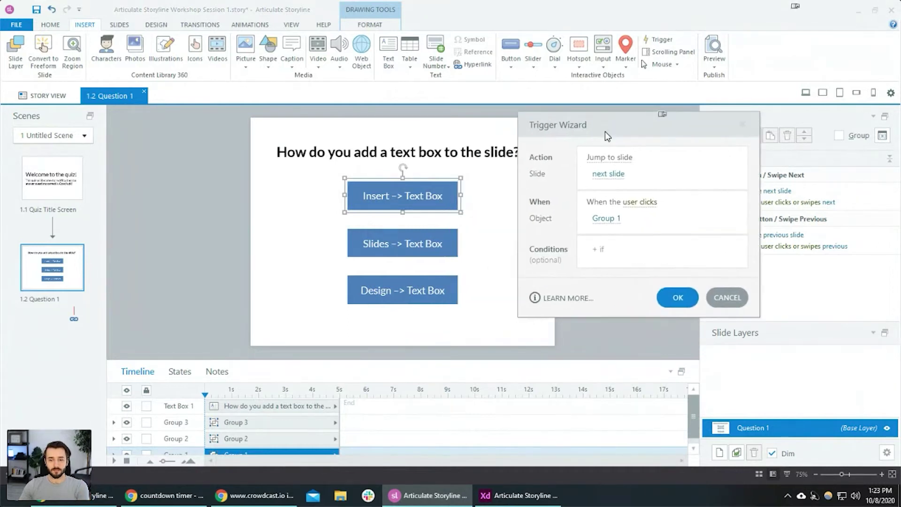
left_click(610, 160)
type("change")
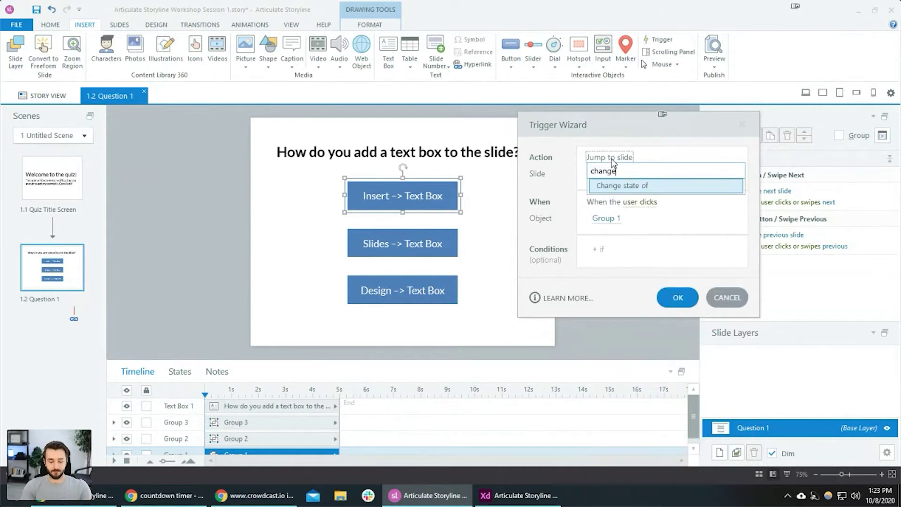
key("ctrl+a")
type("vari")
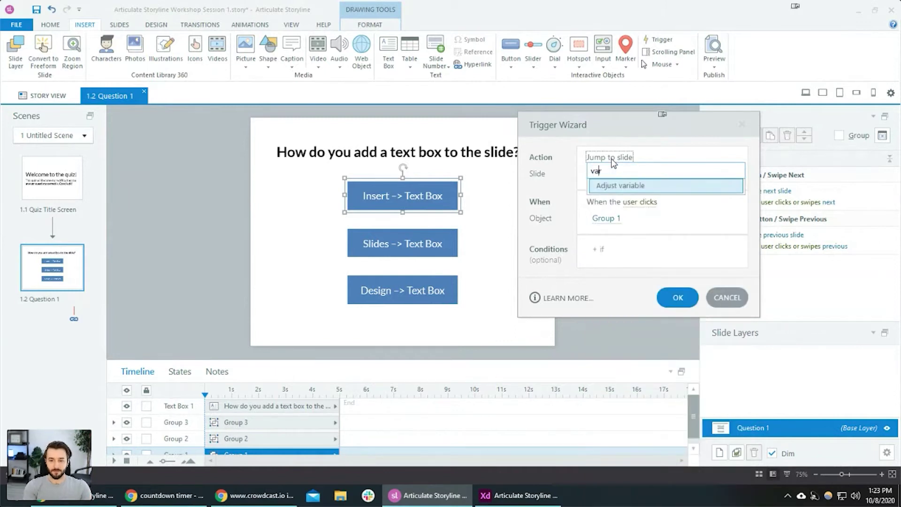
left_click(626, 189)
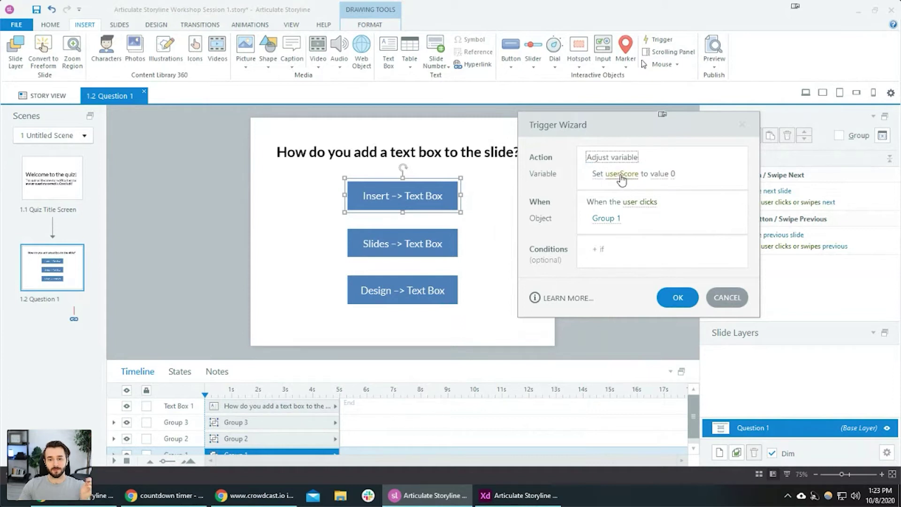
left_click(621, 175)
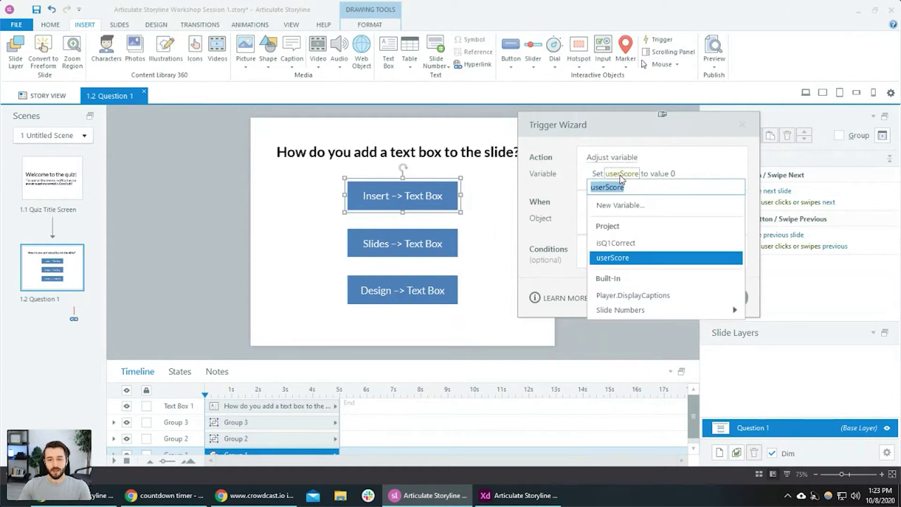
left_click(639, 243)
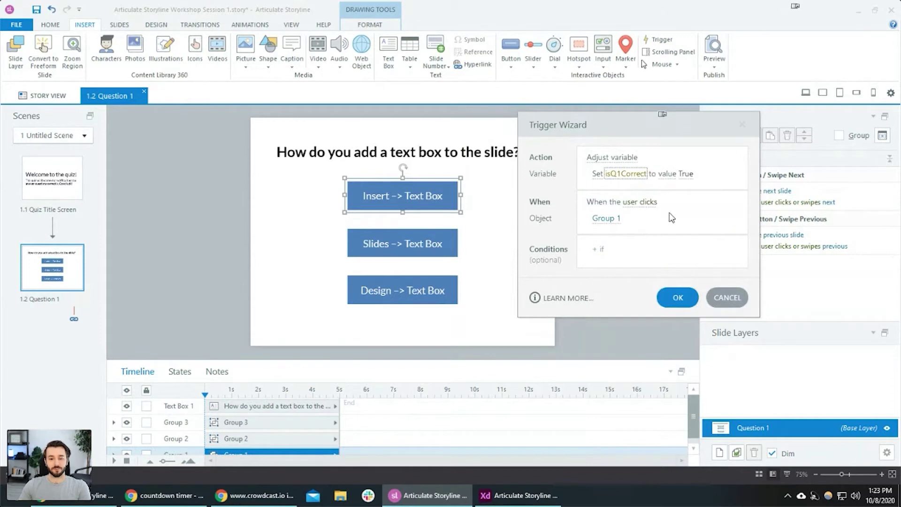
left_click(678, 295)
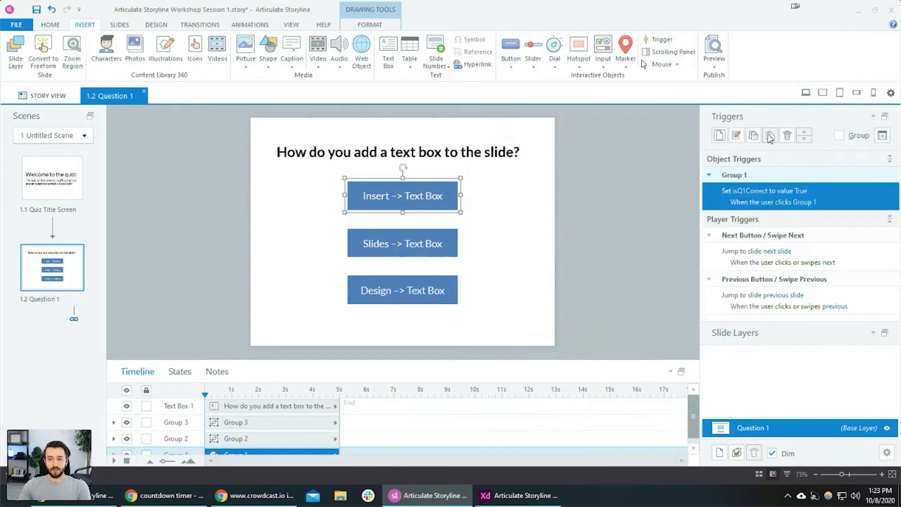
left_click(425, 256)
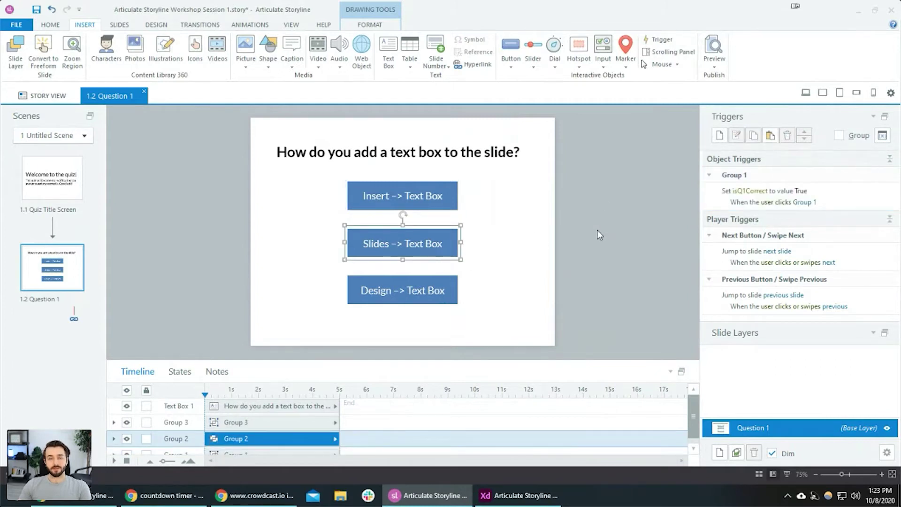
left_click(437, 207)
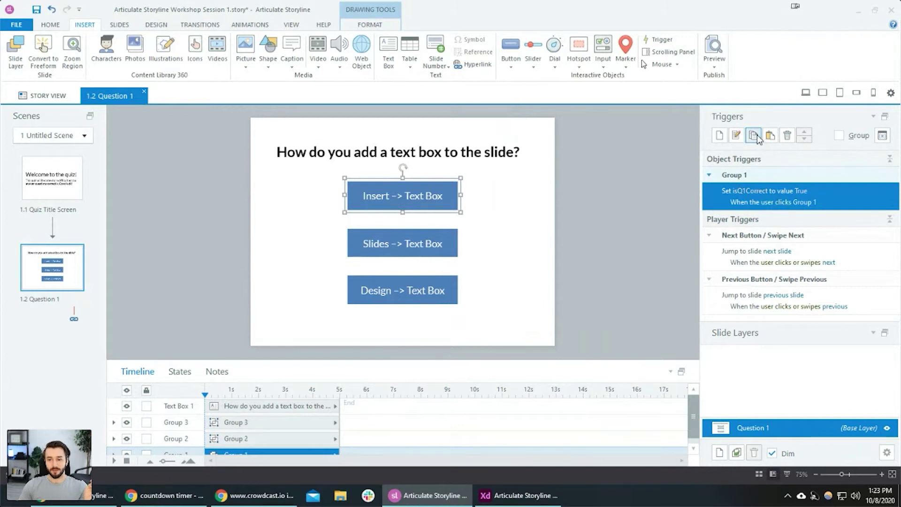
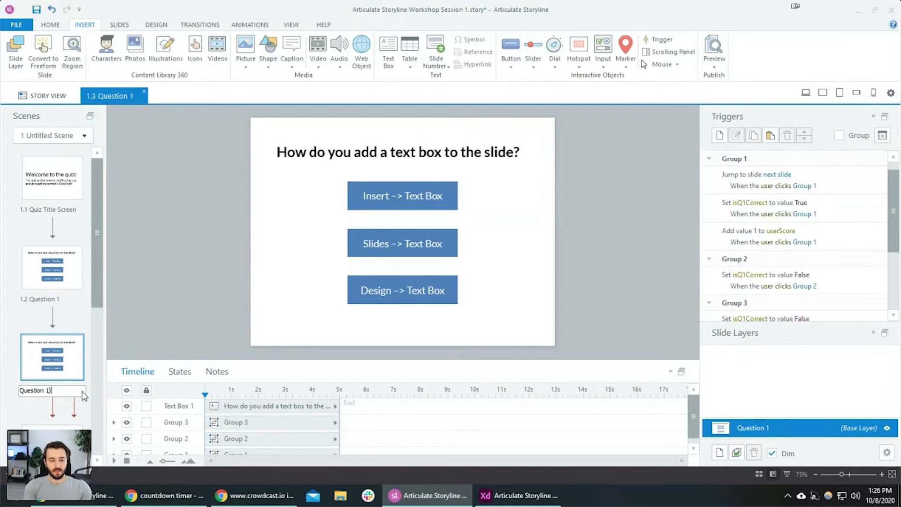
Rename the two duplicated question slides, 1.3 as Question 1A and 1.4 as Question 1B.
key("Return")
scroll(77, 390, "down", 1)
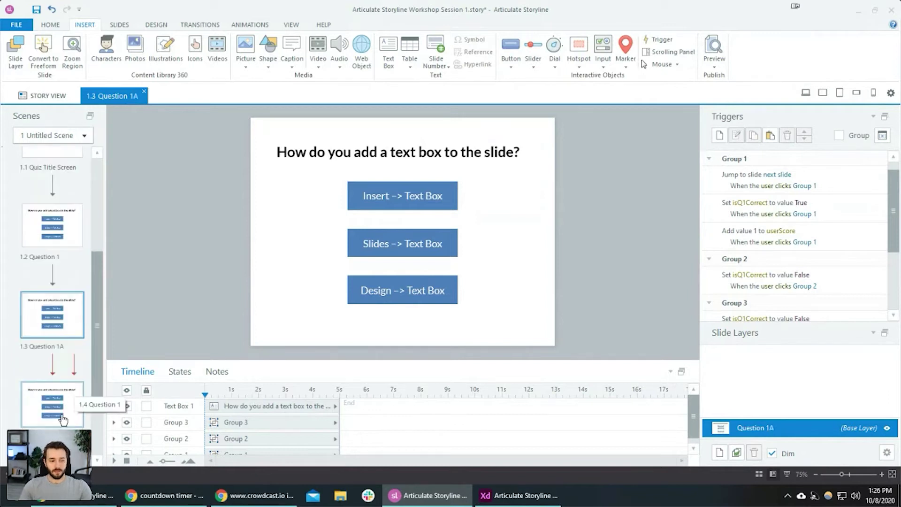
left_click(58, 434)
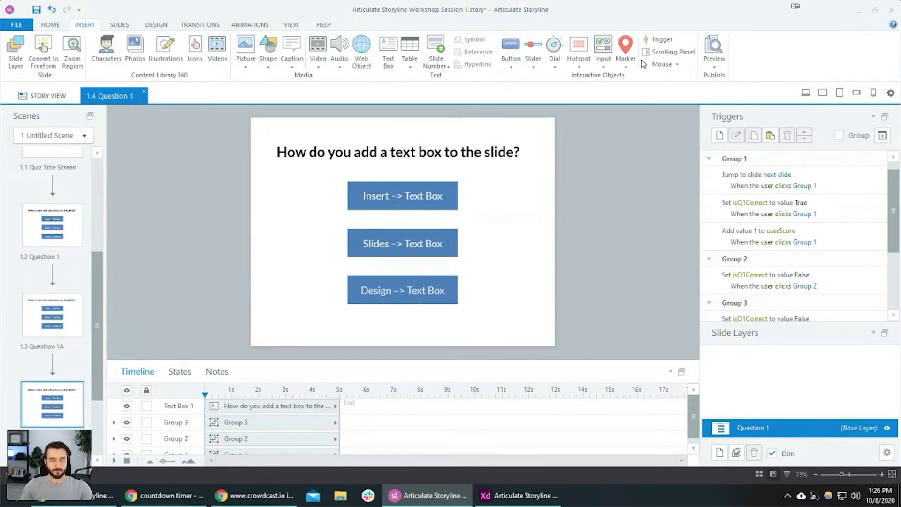
type("B")
key("Return")
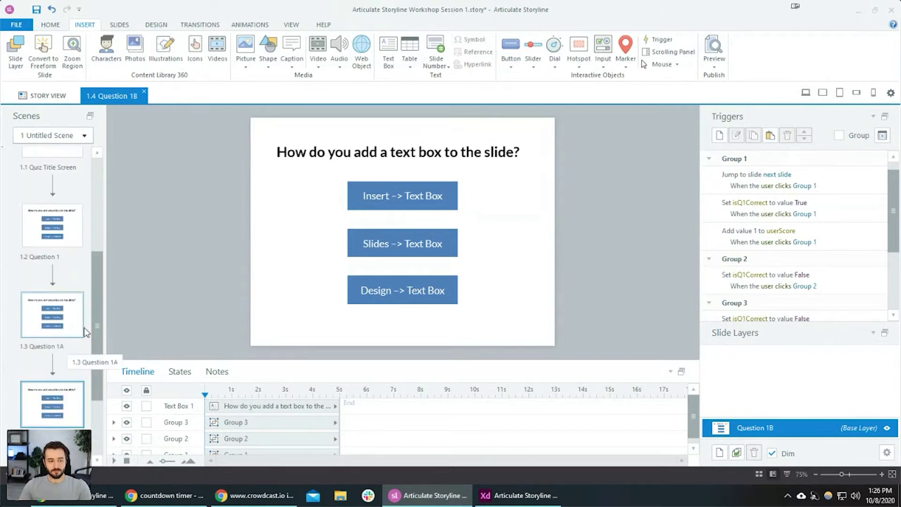
On slide 1.2 Question 1, set the "Insert –> Text Box" button's jump trigger to slide 1.4 Question 1B.
left_click(60, 234)
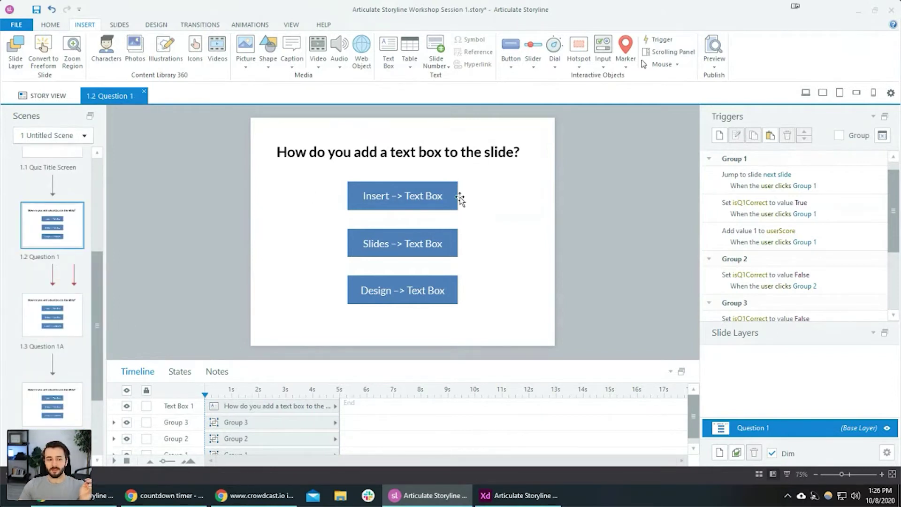
left_click(426, 222)
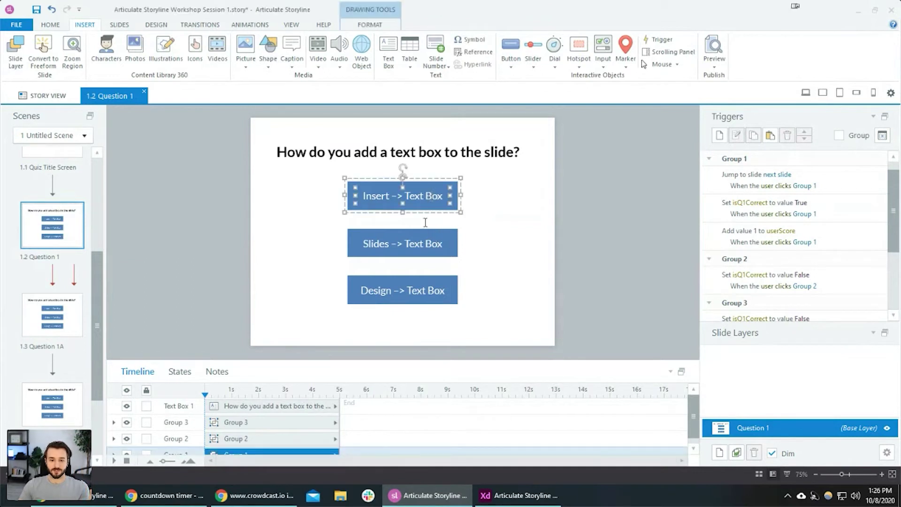
left_click(429, 237)
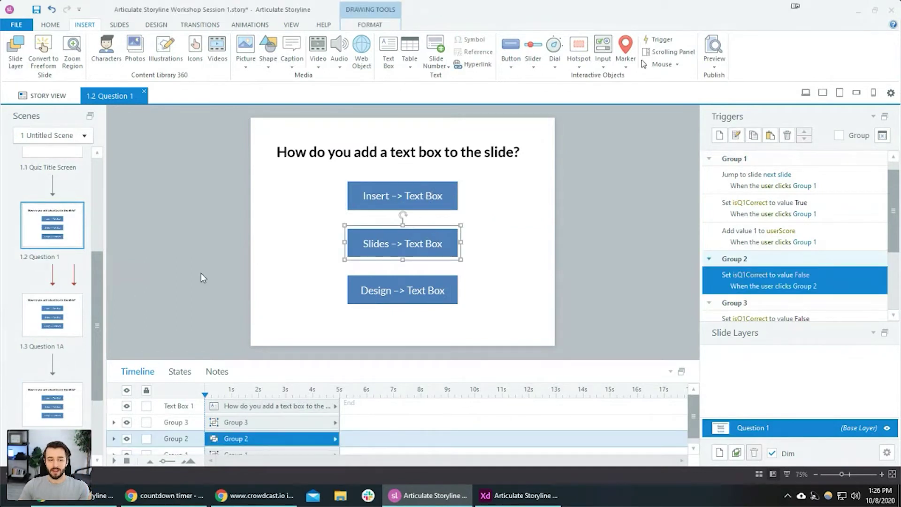
double_click(436, 196)
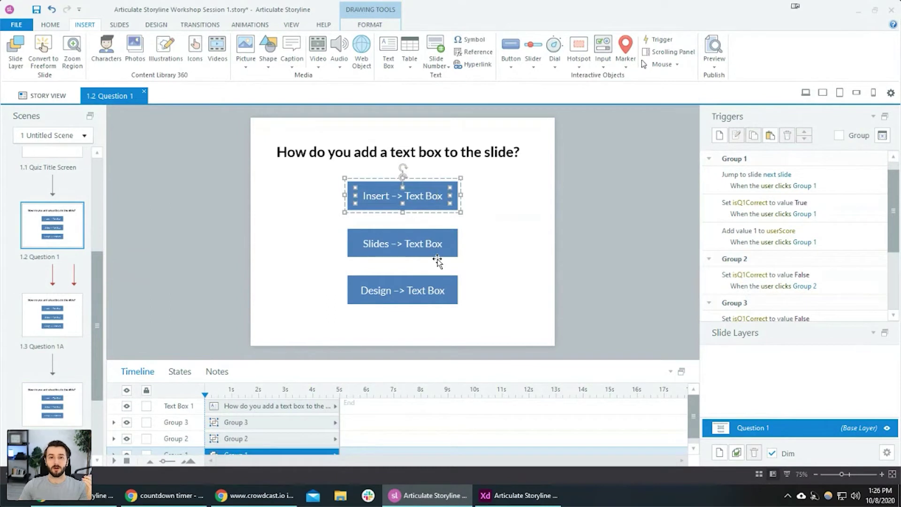
left_click(64, 309, "ctrl")
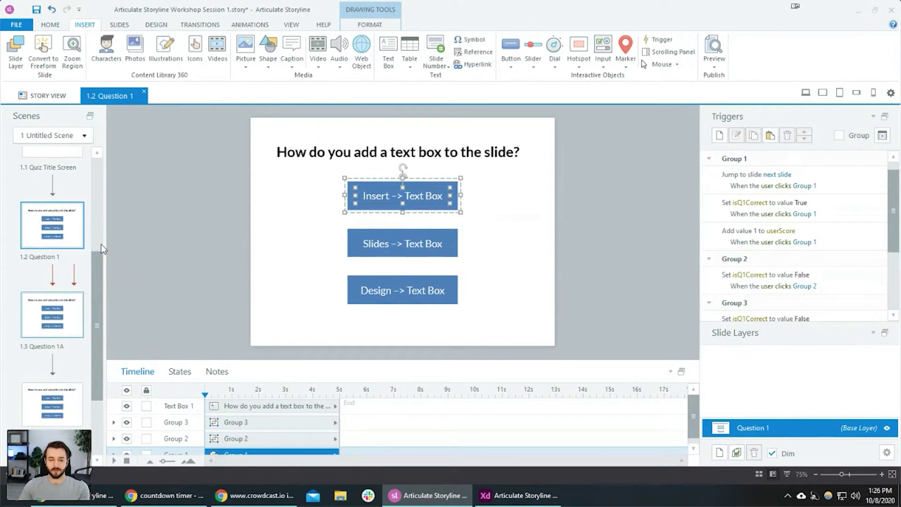
left_click(508, 242)
left_click(434, 206)
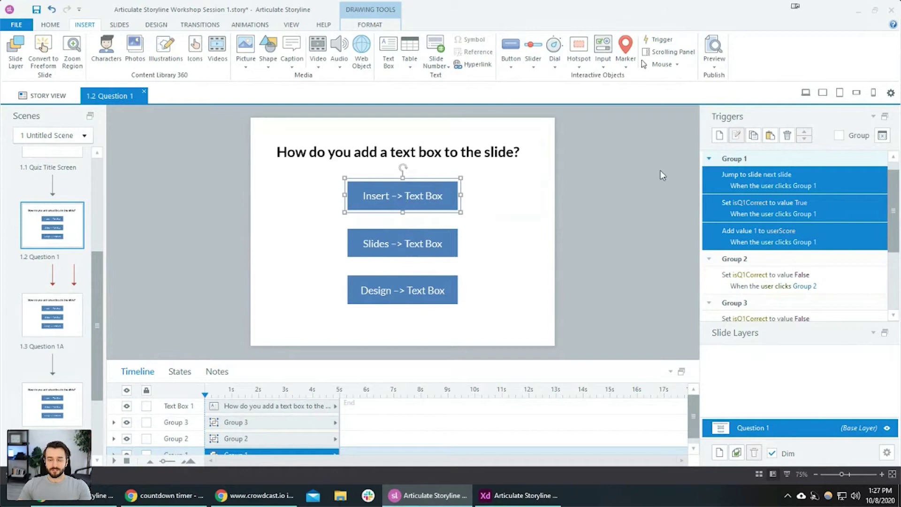
left_click(787, 179)
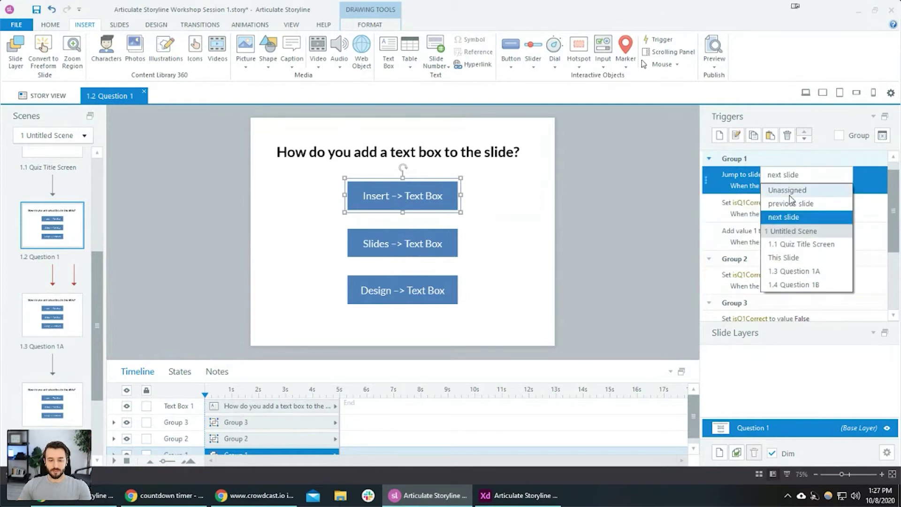
left_click(818, 283)
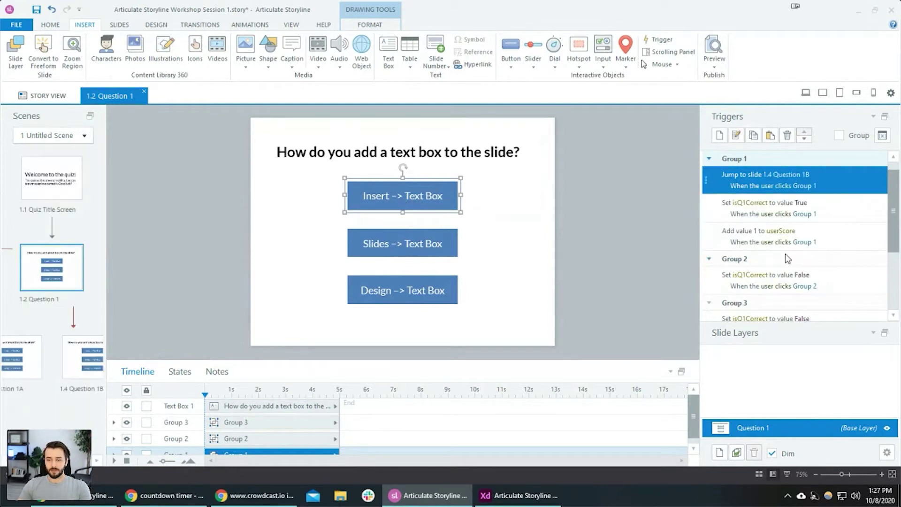
Add jumps to slide 1.3 Question 1A on the "Slides –> Text Box" button, above its variable trigger, and on the "Design –> Text Box" button.
left_click(448, 251)
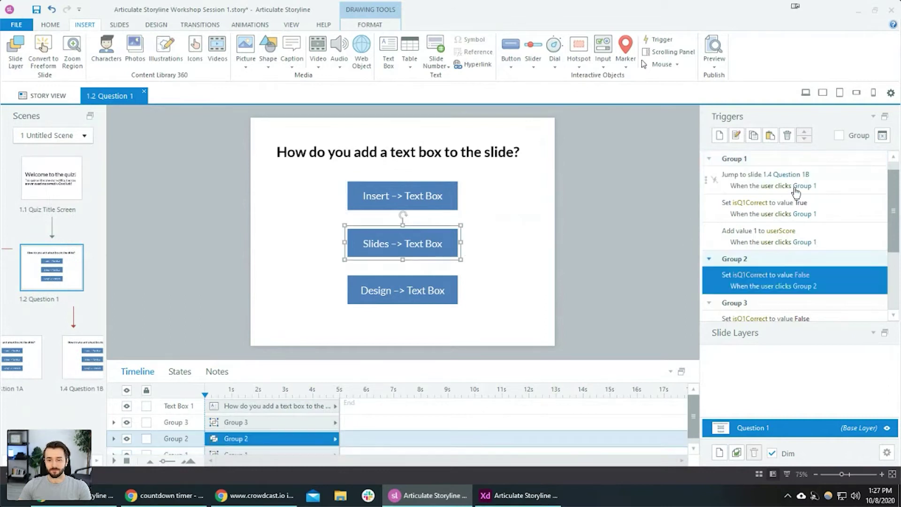
left_click(793, 188)
left_click(429, 252)
left_click(770, 135)
left_click(805, 131)
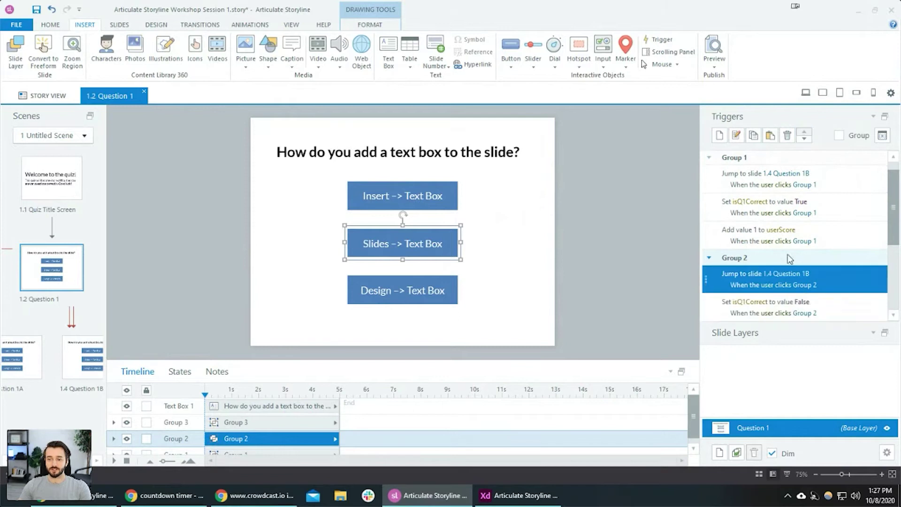
left_click(806, 276)
left_click(801, 368)
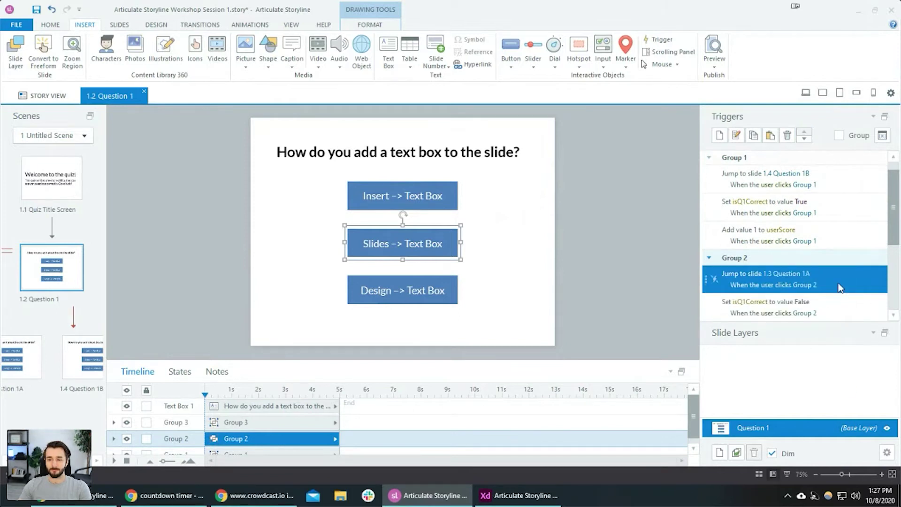
left_click(446, 301)
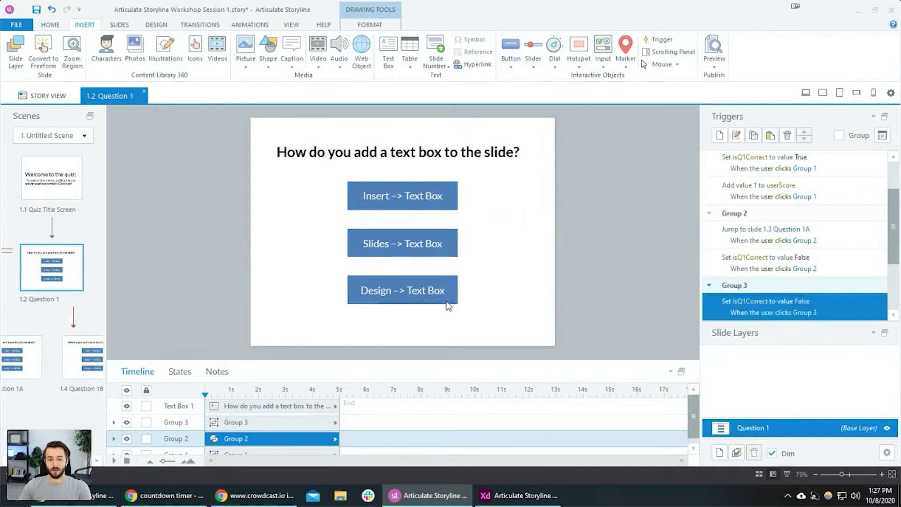
left_click(770, 135)
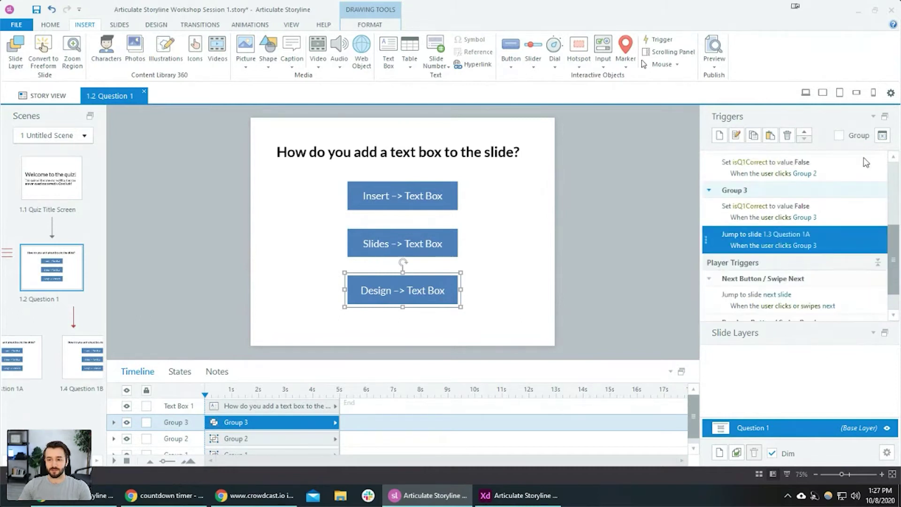
Move the "Insert –> Text Box" button's jump trigger below its isQ1Correct and userScore triggers.
scroll(807, 240, "up", 5)
left_click(845, 198)
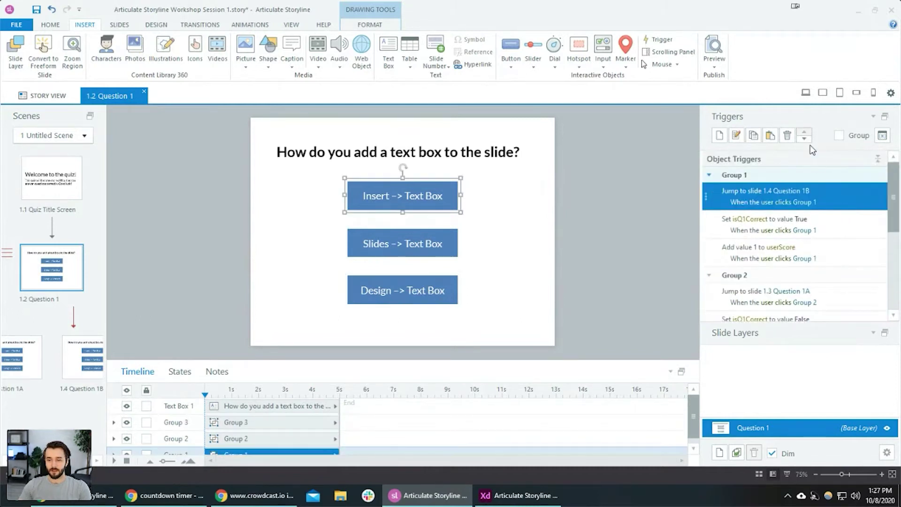
left_click(806, 138)
left_click(805, 138)
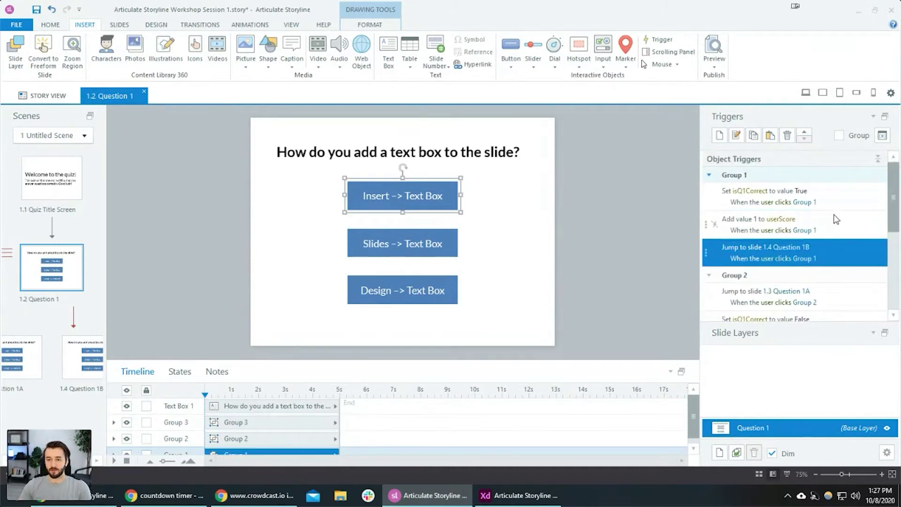
left_click(843, 195)
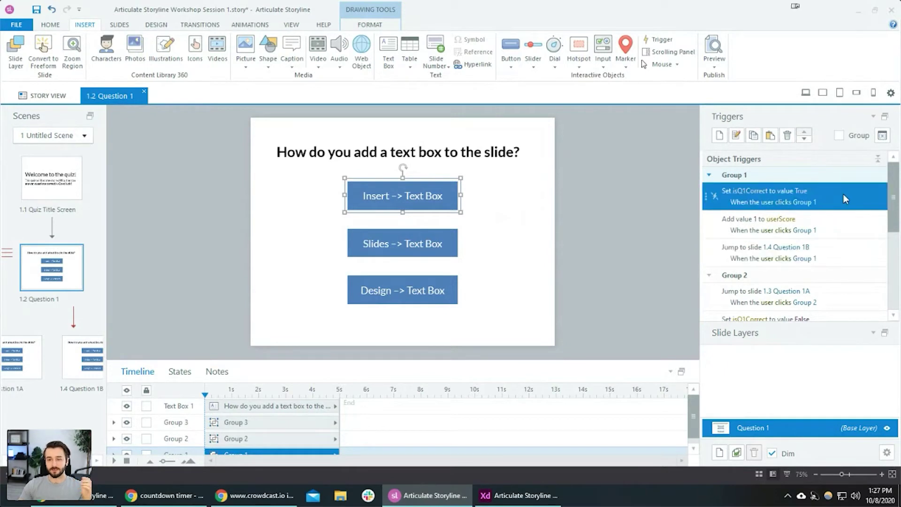
left_click(847, 224)
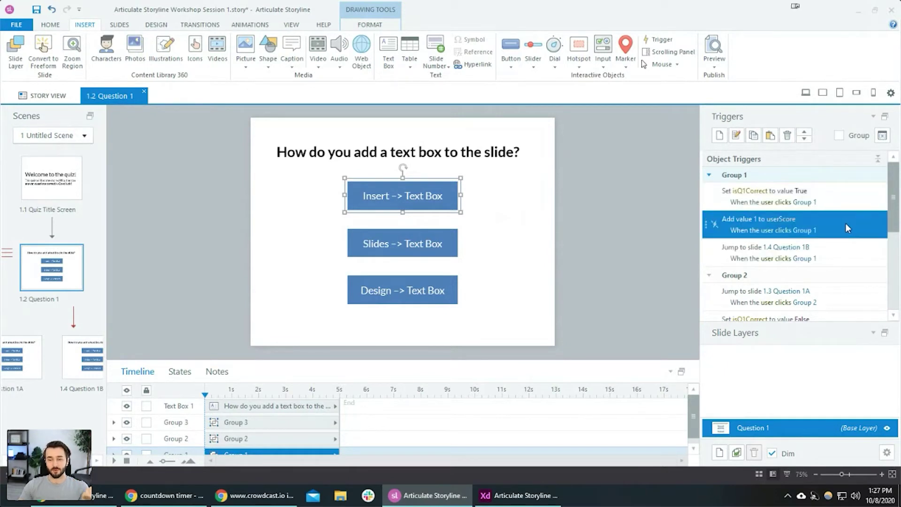
left_click(846, 255)
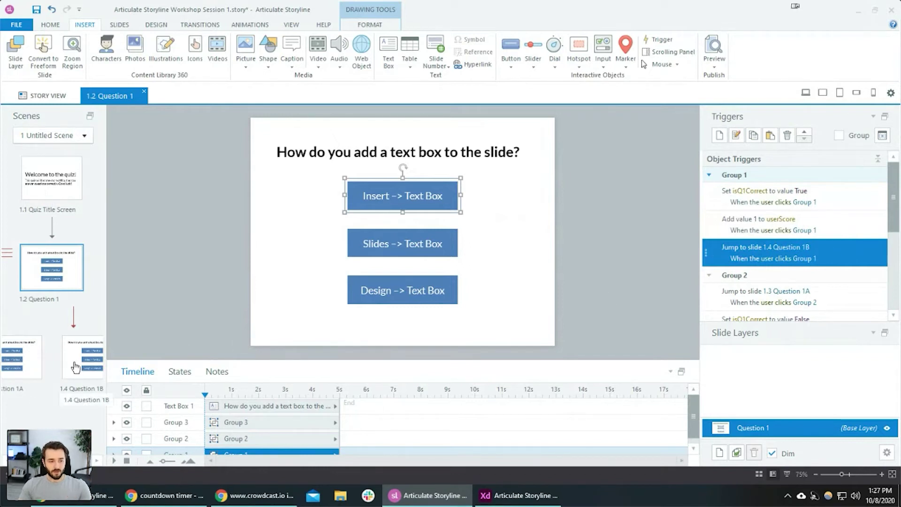
On slide 1.3 Question 1A, change the question text to "How do you add text to ?".
left_click_drag(106, 308, 128, 310)
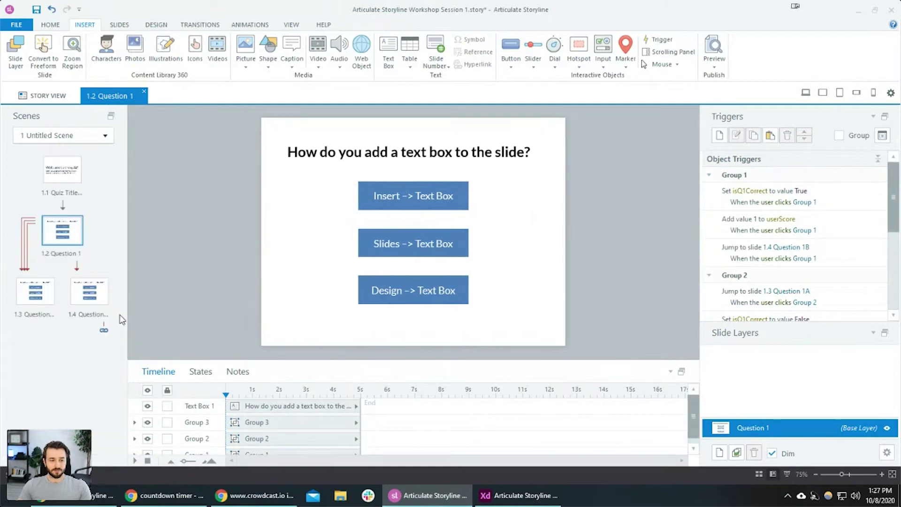
left_click(43, 292)
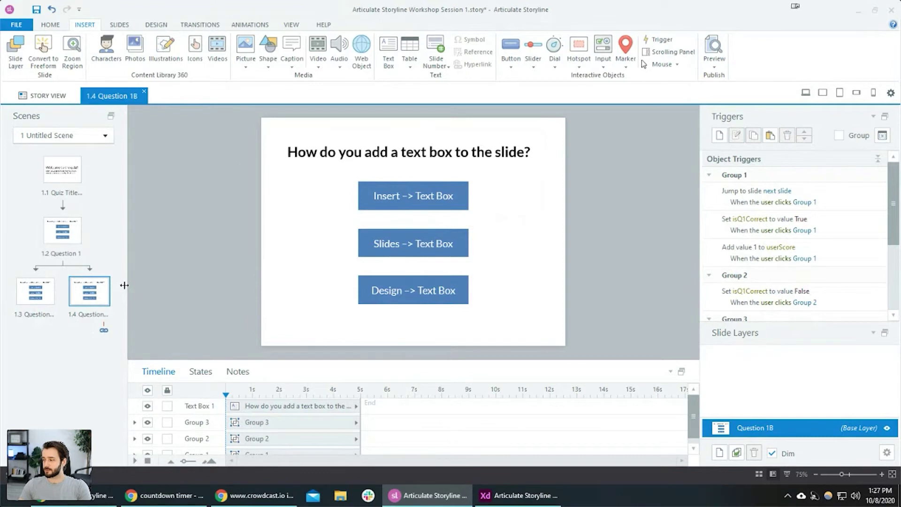
left_click(36, 299)
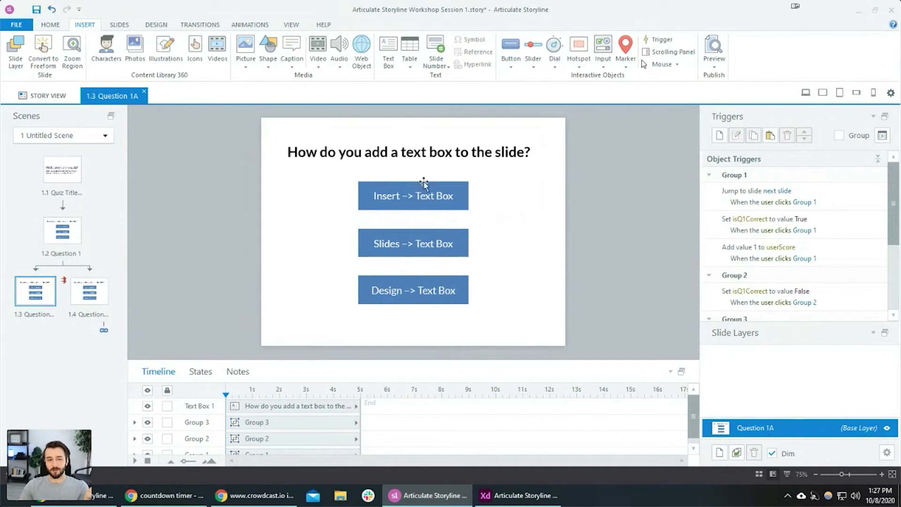
left_click(405, 155)
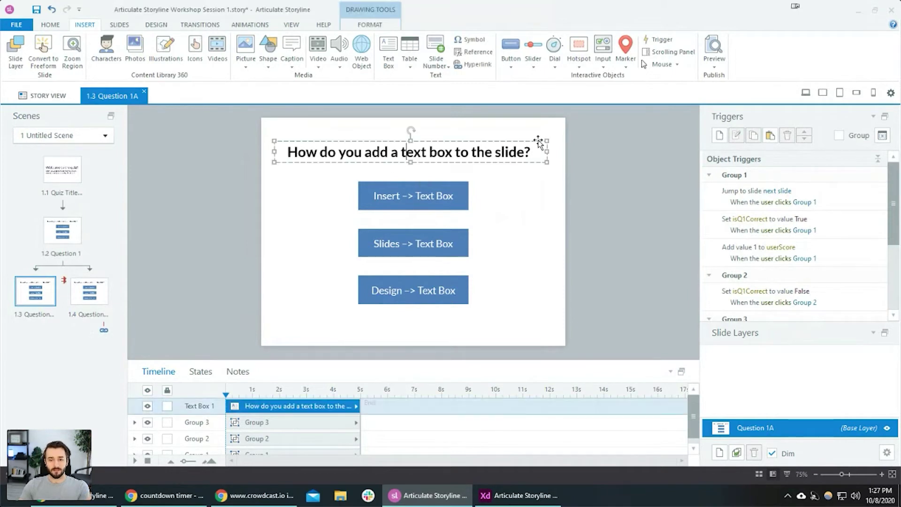
left_click_drag(525, 153, 293, 154)
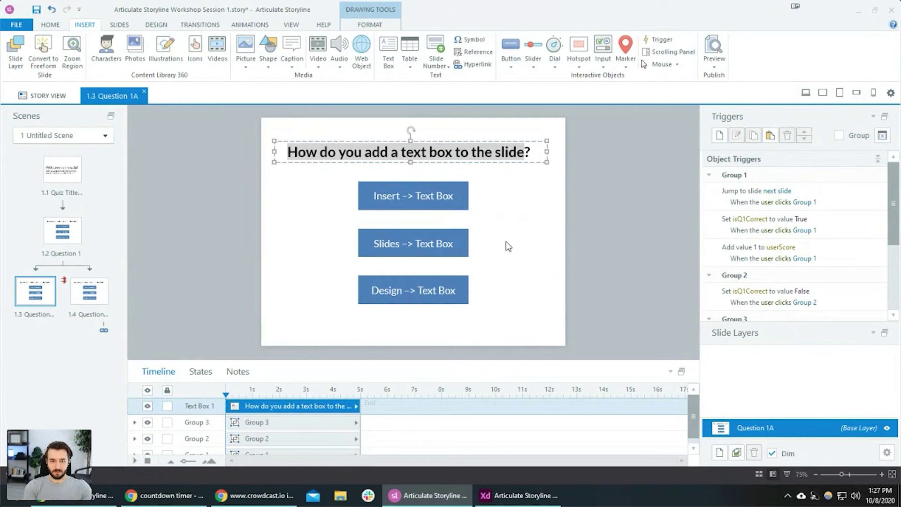
type("How do you add")
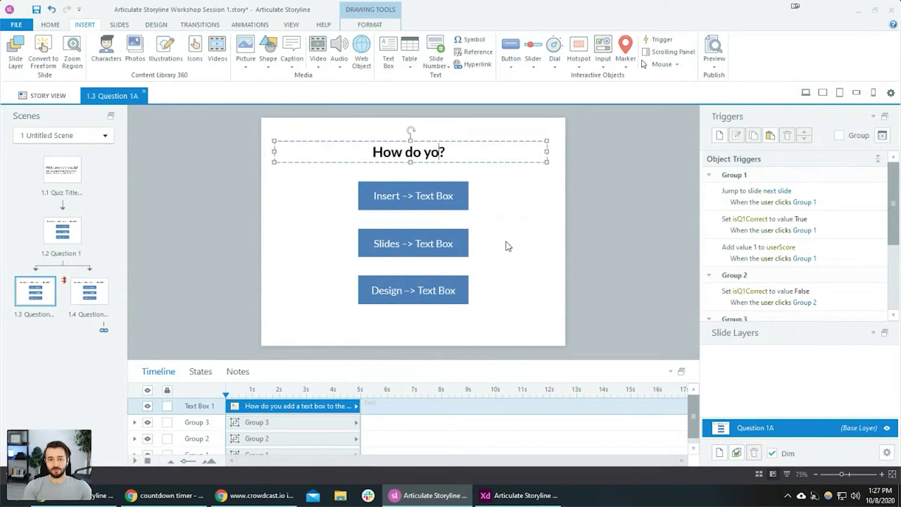
type(" text to")
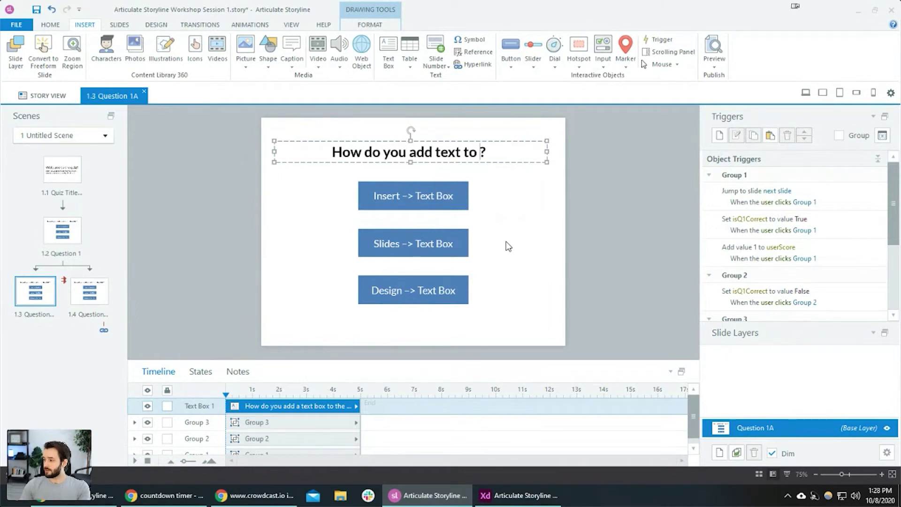
Review the isQ1Correct and userScore click triggers of the "Insert –> Text Box" button on slide 1.3 Question 1A.
left_click_drag(851, 218, 829, 202)
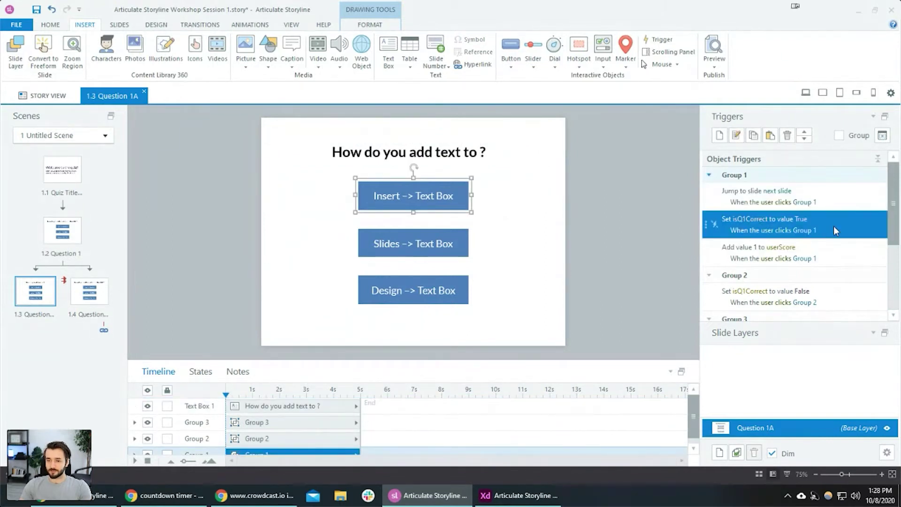
left_click(805, 133)
left_click(805, 139)
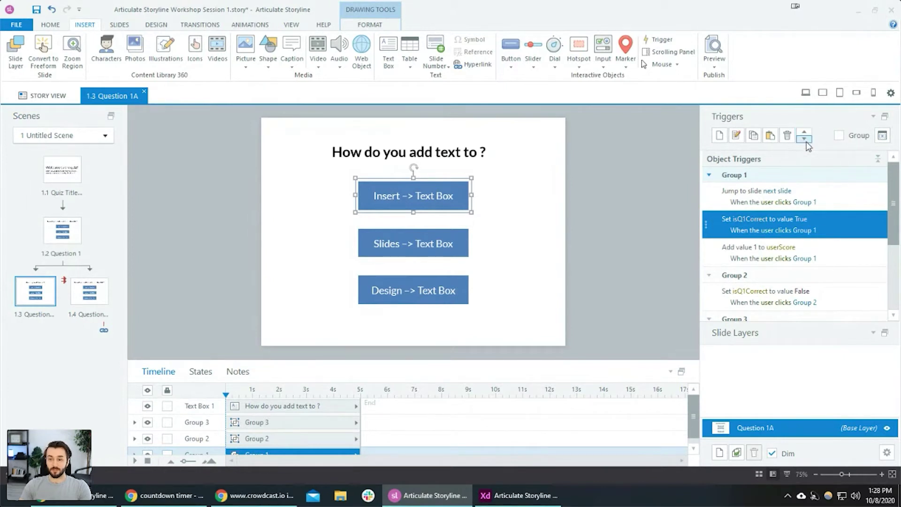
left_click(834, 252)
mouse_move(835, 252)
left_mouse_down()
mouse_move(836, 208)
mouse_move(834, 248)
left_mouse_up()
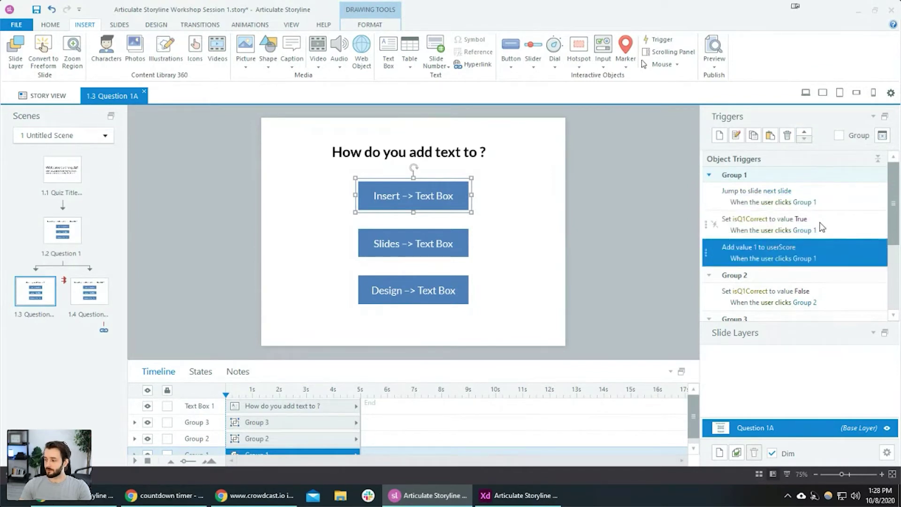
Change the question text on slide 1.3 Question 1A to "What is a text box?".
left_click(454, 150)
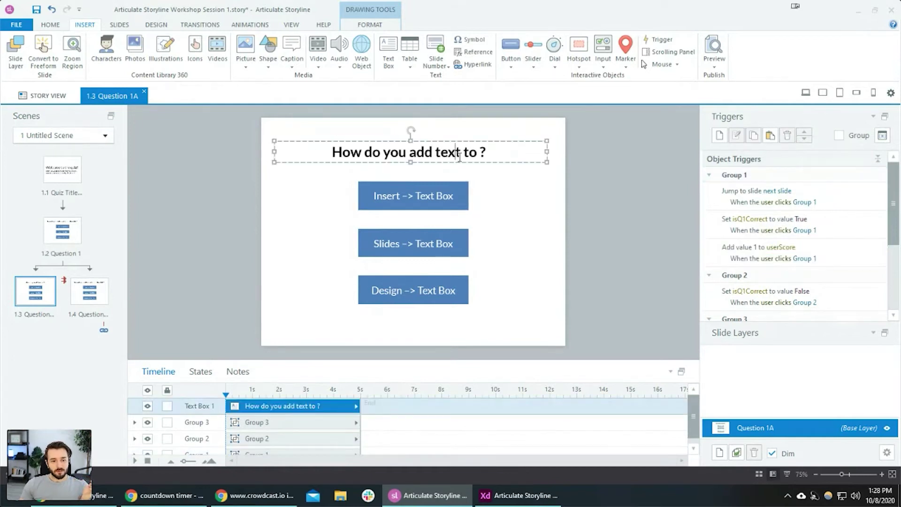
left_click_drag(480, 152, 331, 153)
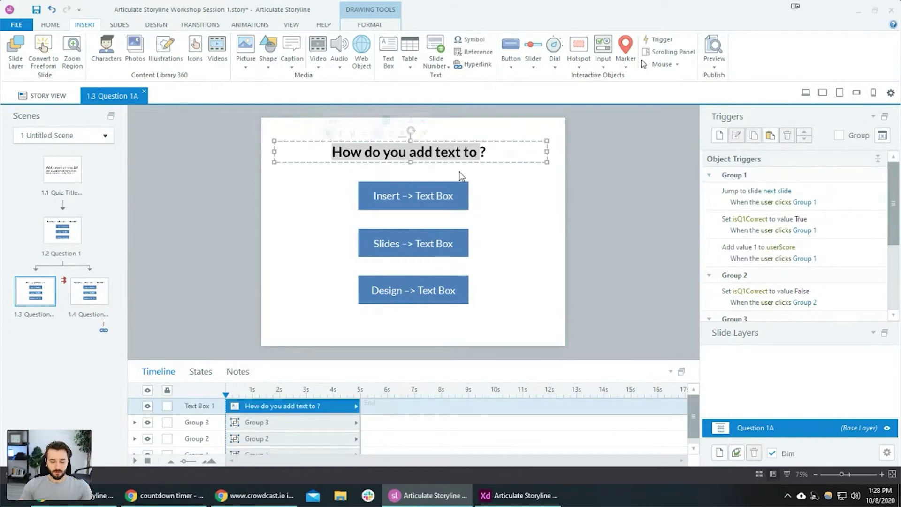
type("What is a text bo")
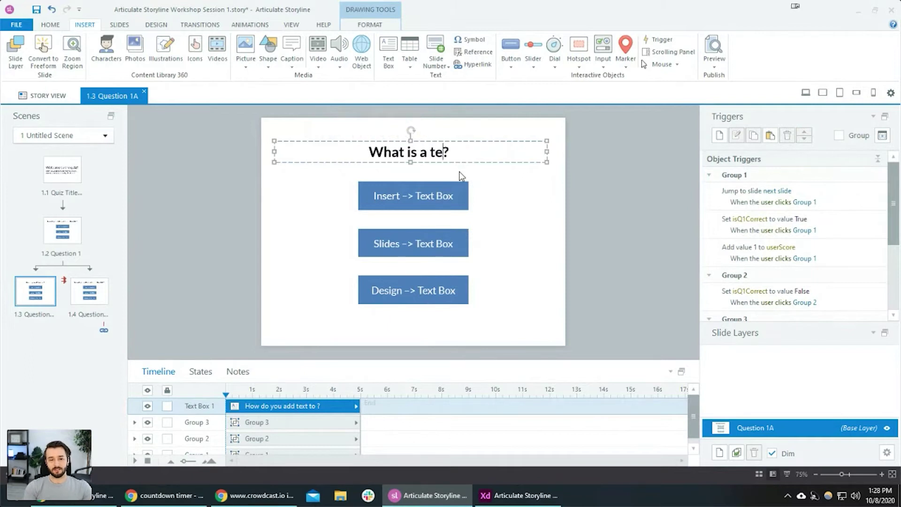
type("x>")
key("BackSpace")
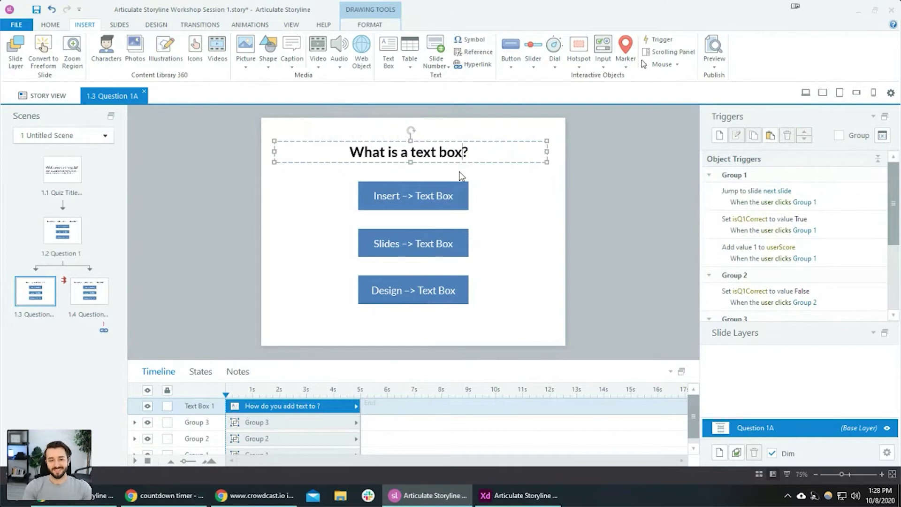
Relabel the "Insert –> Text Box" button on slide 1.3 as "A box that holds text" and widen it so the label fits on one line.
left_click(389, 193)
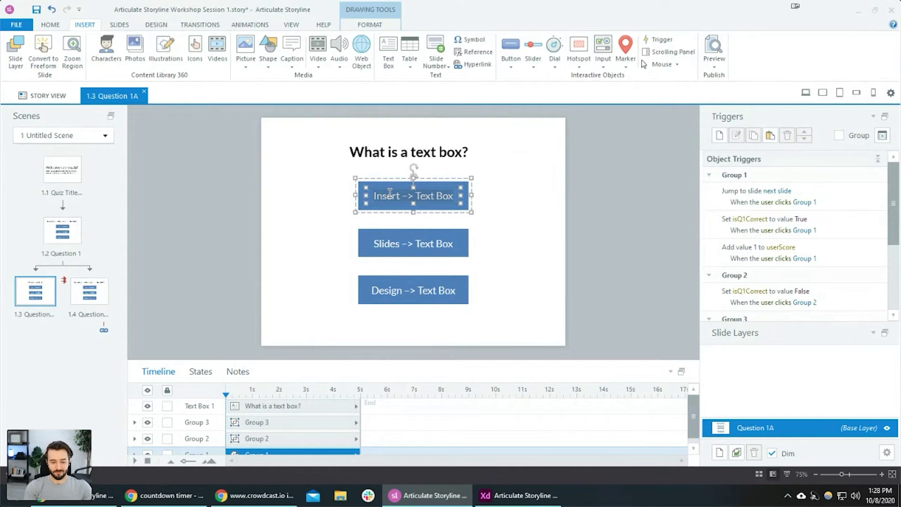
type("A box that holds te")
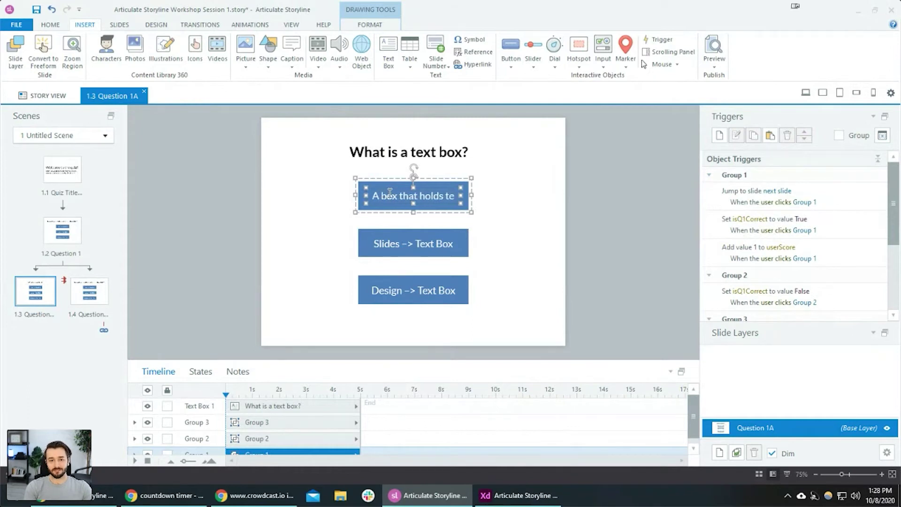
type("xt")
key("Escape")
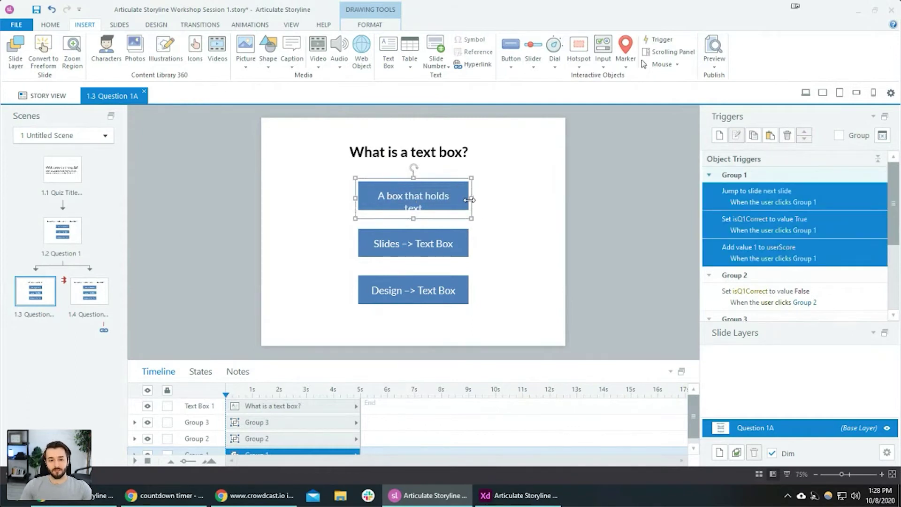
left_click_drag(470, 199, 503, 200)
left_click(556, 230)
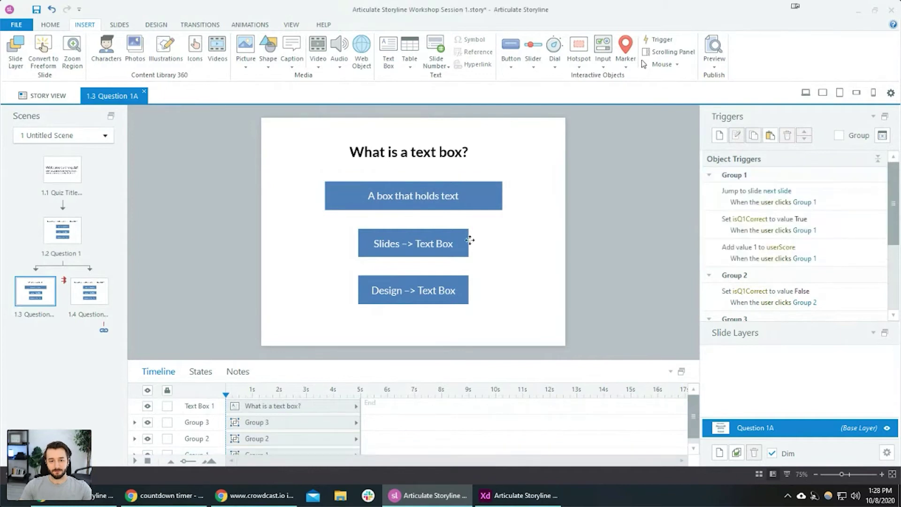
Widen the "Slides –> Text Box" and "Design –> Text Box" buttons together to match the first answer button's width.
left_click(470, 241)
left_click(444, 295, "shift")
left_click_drag(471, 242, 502, 243)
left_click(509, 247)
Relabel the "Slides –> Text Box" answer button on slide 1.3 as "A box that holds numbers".
left_click(468, 253)
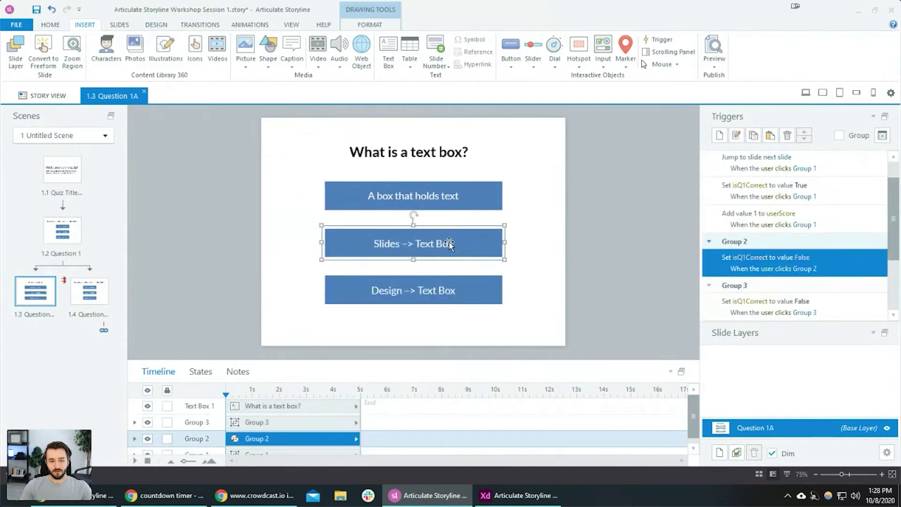
left_click(464, 246)
key("ctrl+a")
type("A box")
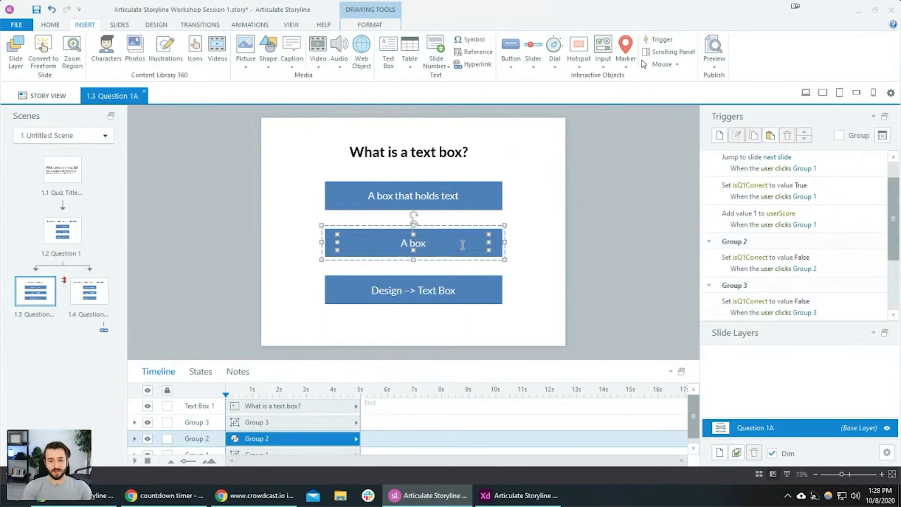
type(" that holds numbers")
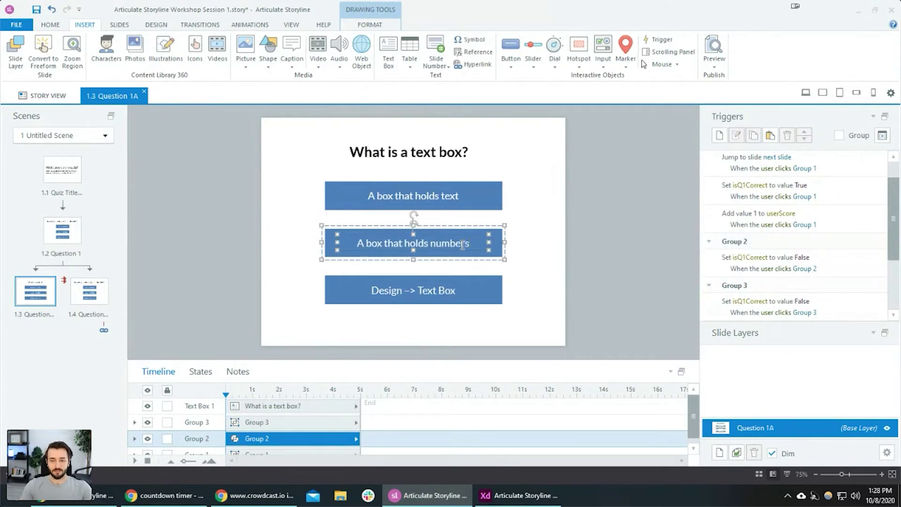
Relabel the "Design –> Text Box" answer button on slide 1.3 as "There is no such thing".
left_click(405, 295)
left_click(407, 294)
key("ctrl+a")
key("BackSpace")
type("There is")
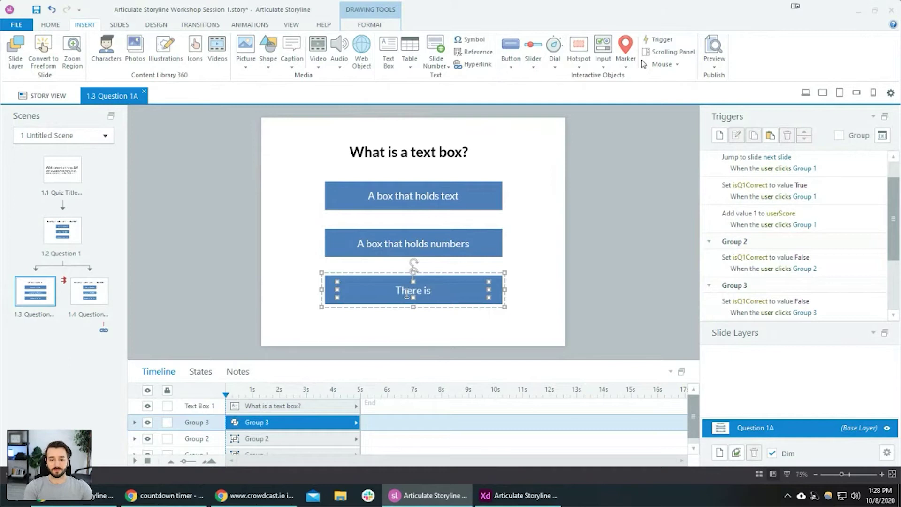
type(" no such thing")
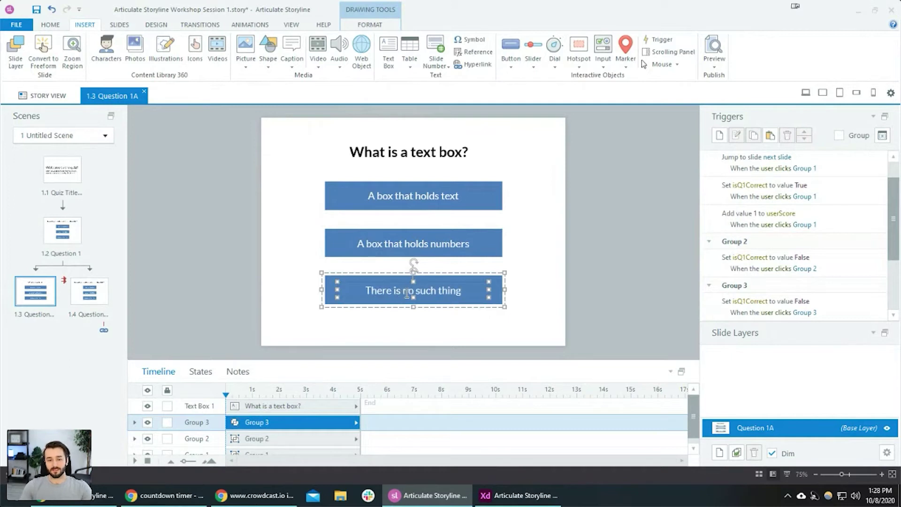
left_click(641, 292)
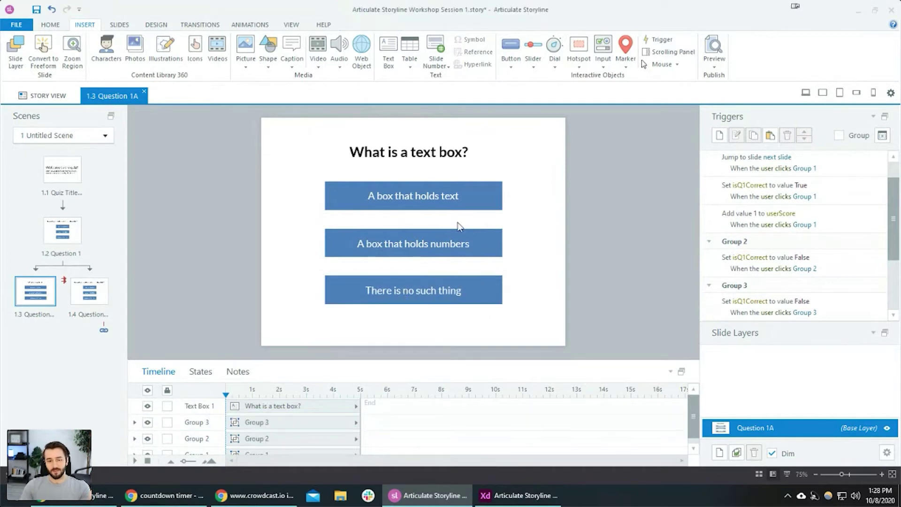
On slide 1.4 Question 1B, change the question text to "Which shortcut do you use to add a text box to a slide?".
left_click(67, 232)
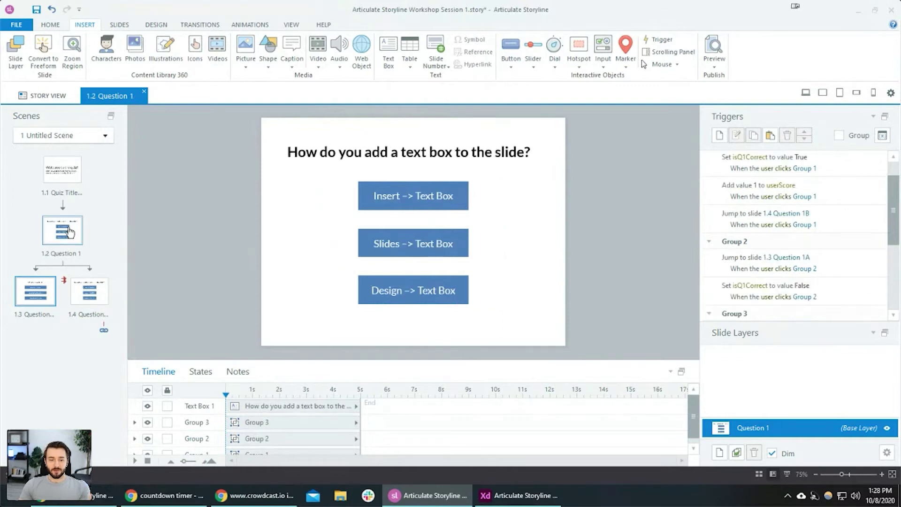
left_click(89, 290)
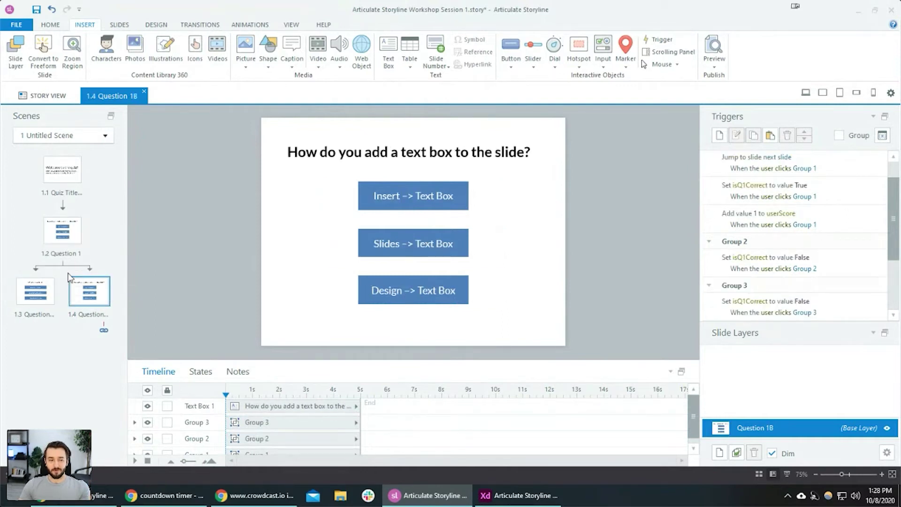
left_click(365, 151)
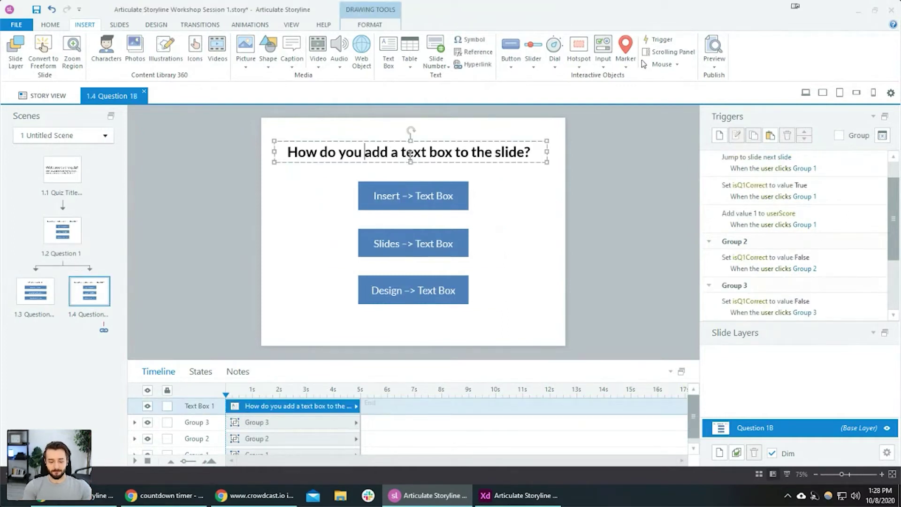
key("ctrl+a")
type("Which short")
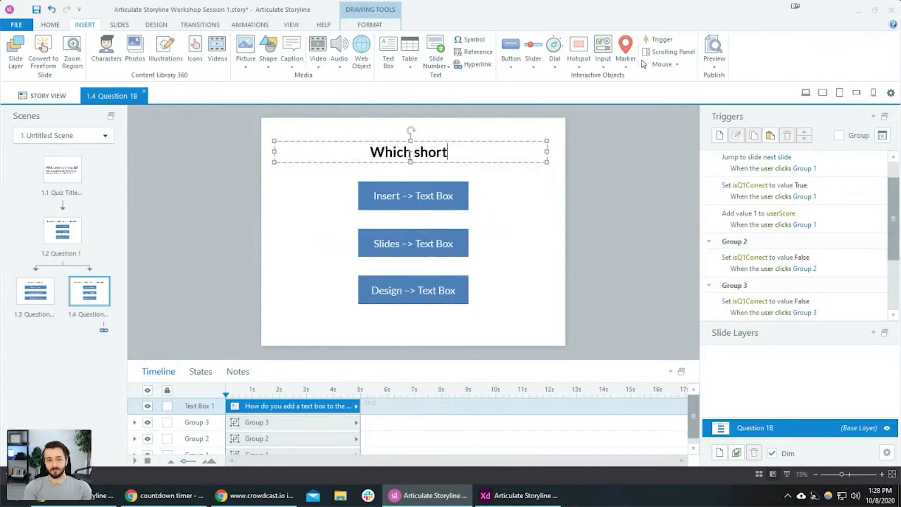
type("cut do you use to add ")
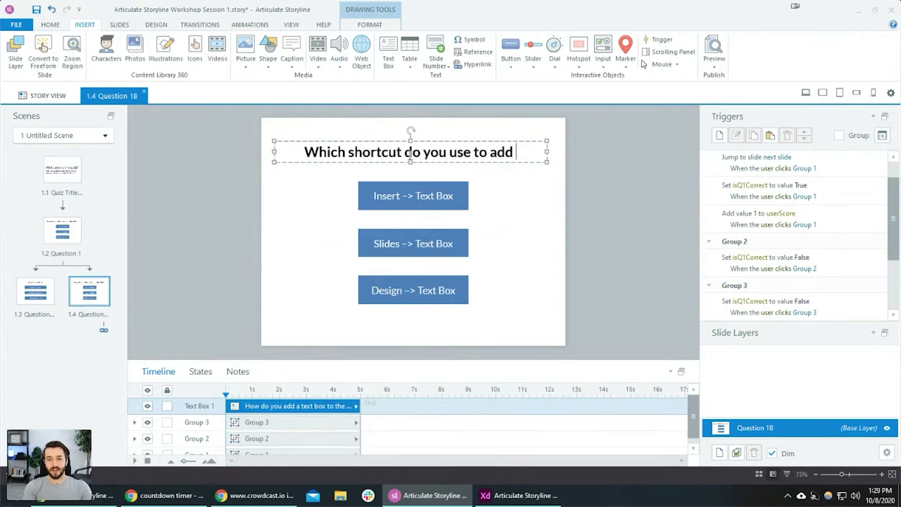
type("a textbox to a slide?")
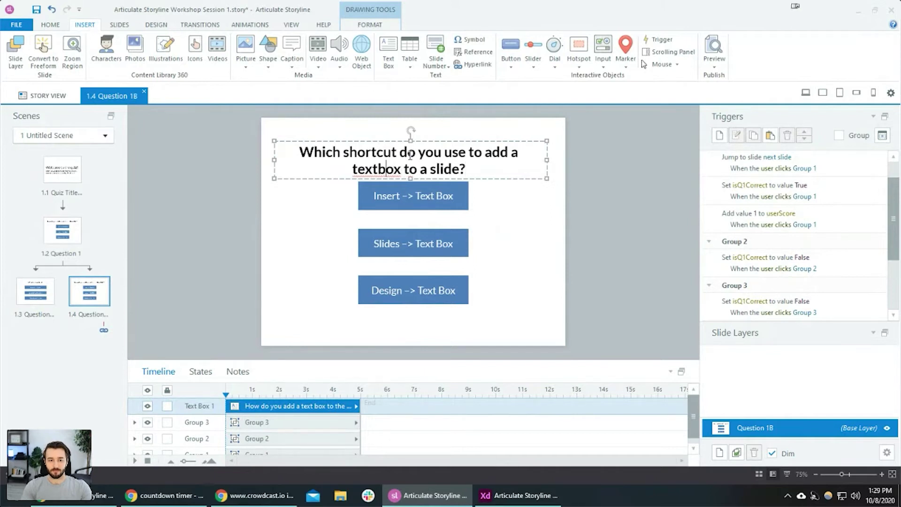
key("Left")
Move all three answer buttons on slide 1.4 down together to clear the two-line question.
left_click(409, 196)
left_click(413, 243, "shift")
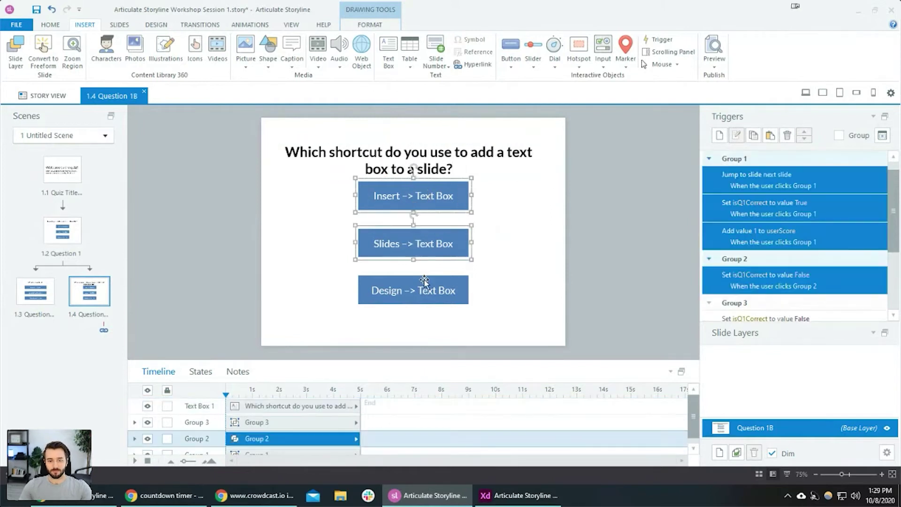
left_click(439, 284, "shift")
left_click_drag(438, 253, 437, 268)
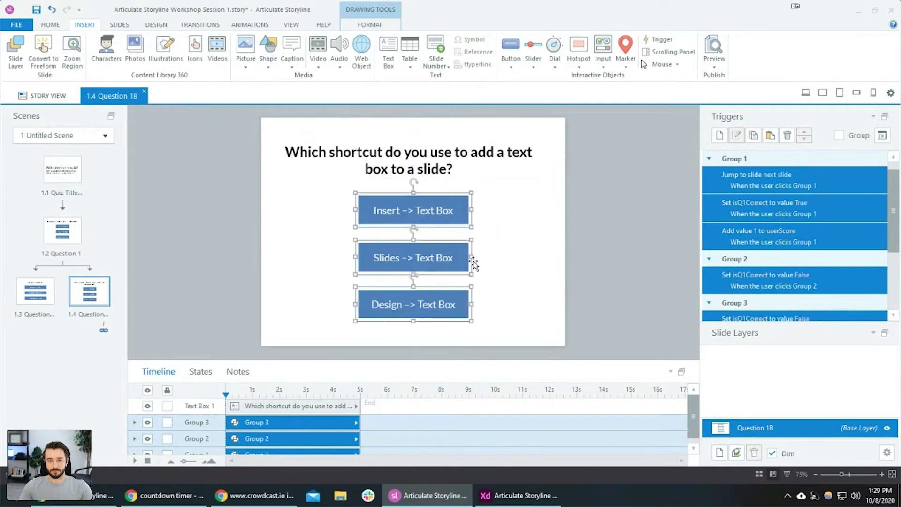
Relabel the "Slides –> Text Box" answer button on slide 1.4 as "Ctrl + T".
left_click(412, 207)
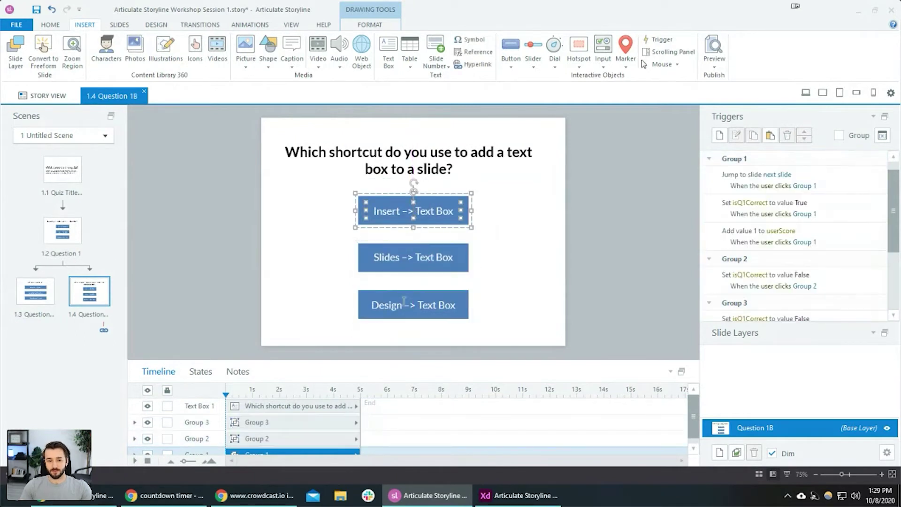
left_click(410, 304)
left_click(422, 259)
key("ctrl+a")
type("C")
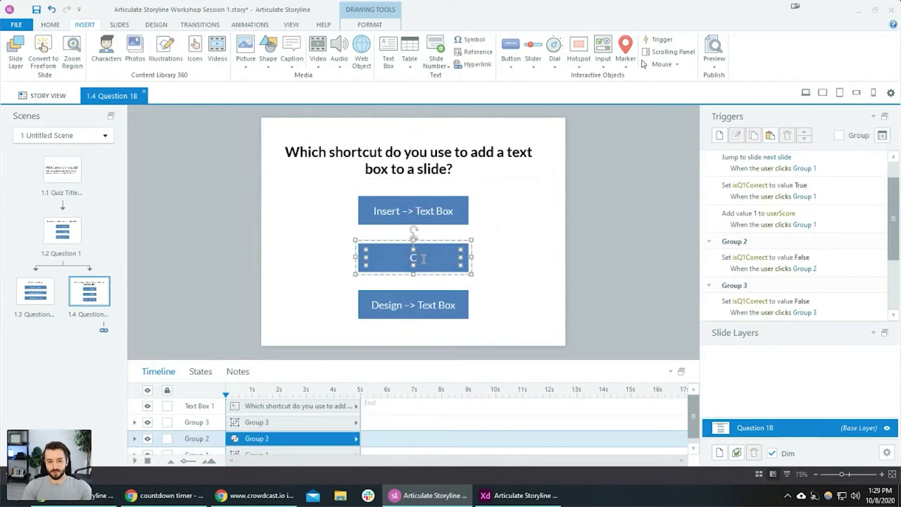
type("trl + T")
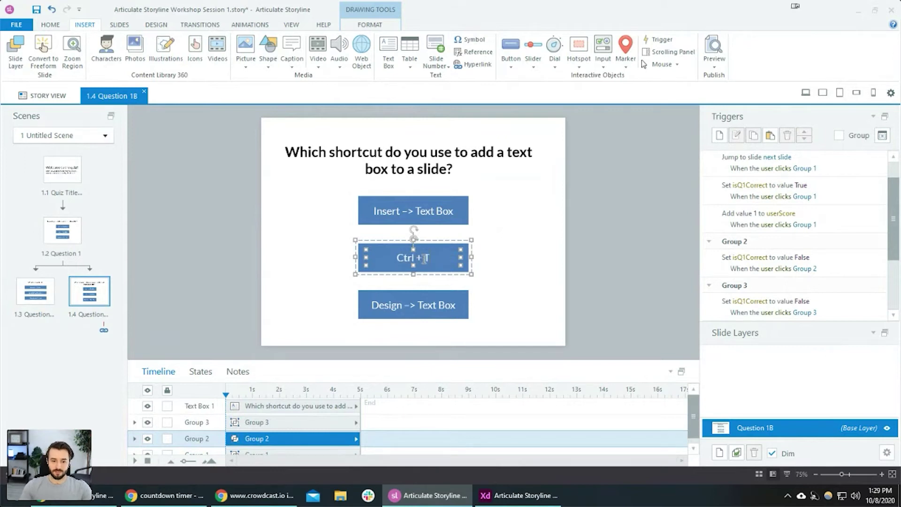
Relabel the "Insert –> Text Box" answer button on slide 1.4 as Type "Text".
left_click(428, 214)
key("ctrl+a")
type("Typ")
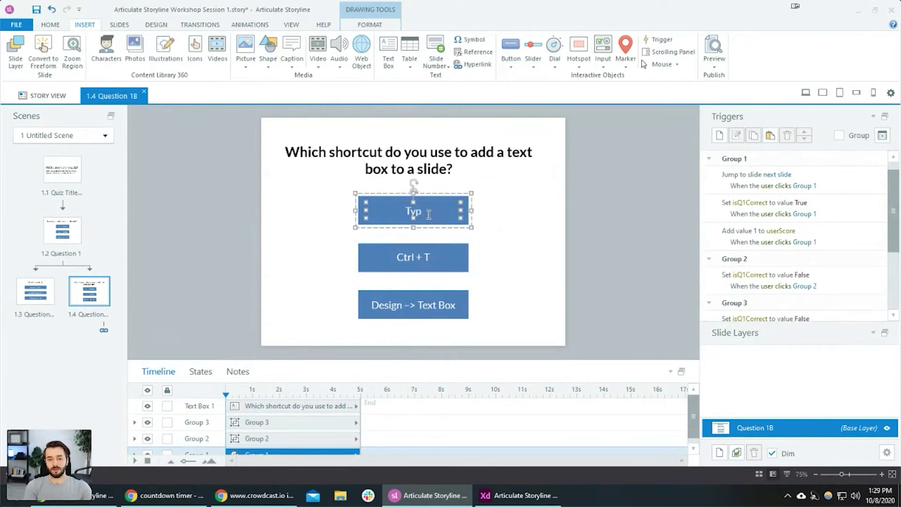
type("e \"Text\"")
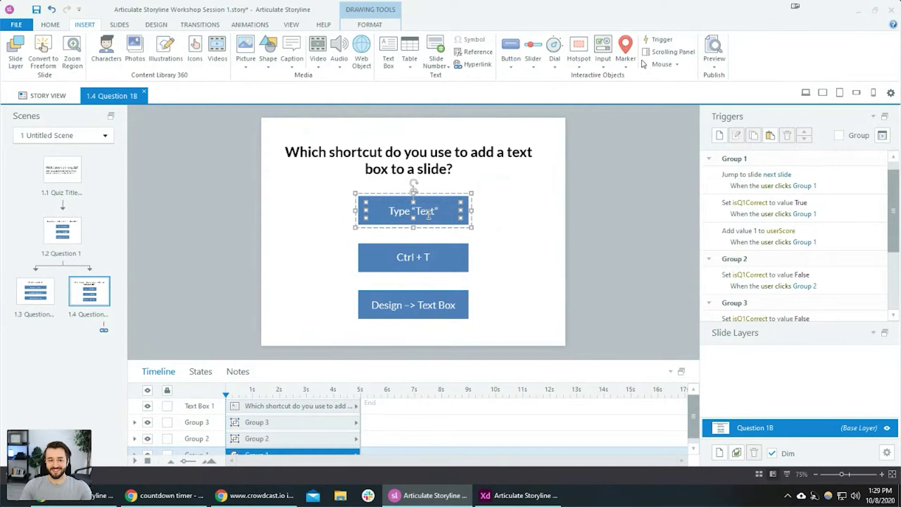
Relabel the "Design –> Text Box" answer button on slide 1.4 as "Alt + T".
left_click(411, 306)
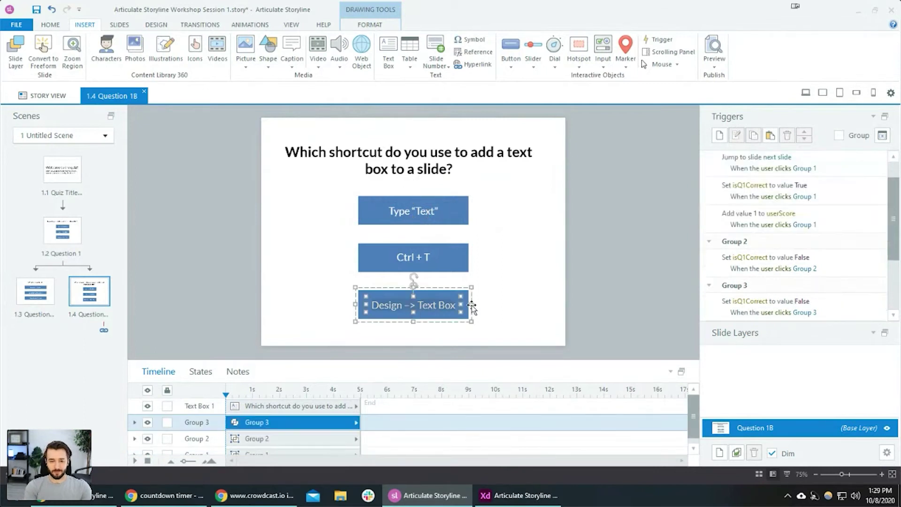
key("ctrl+a")
type("Alt + T")
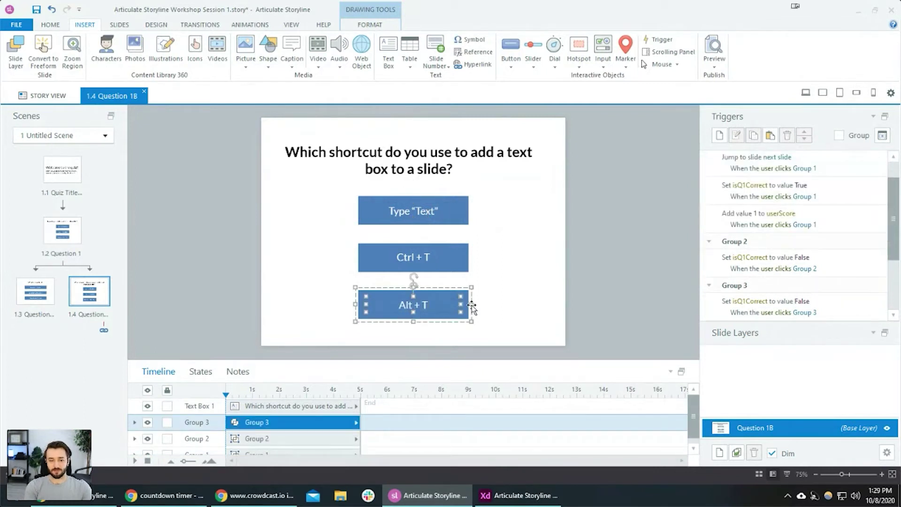
left_click(603, 252)
Create a True/False project variable named isQ1BCorrect with a default value of False.
left_click(432, 221)
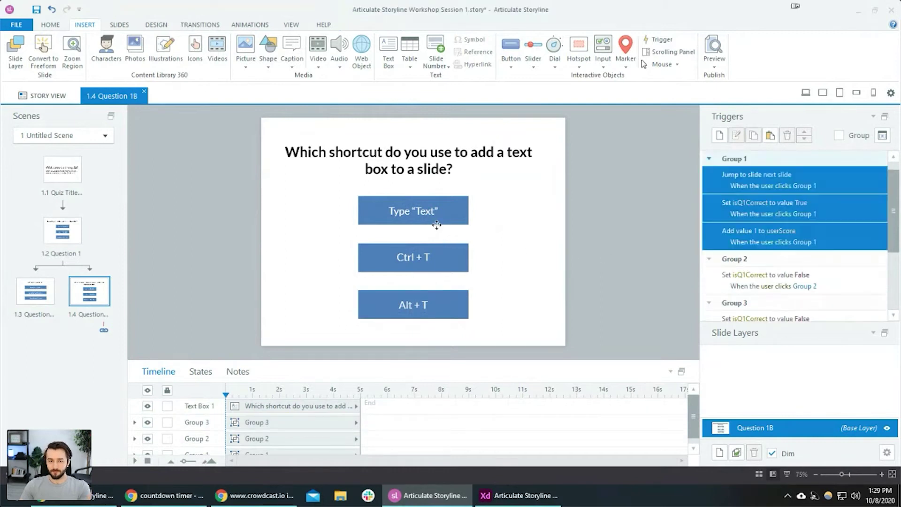
left_click(834, 180)
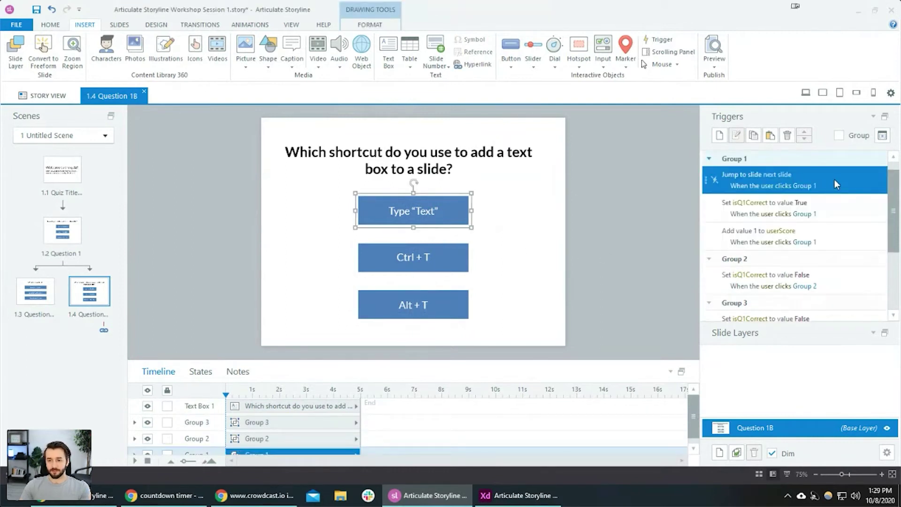
left_click(826, 204)
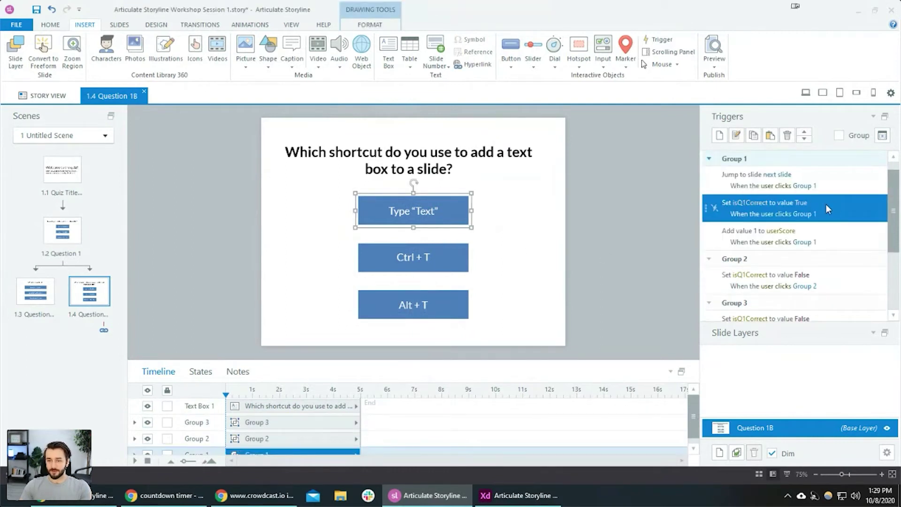
left_click(882, 135)
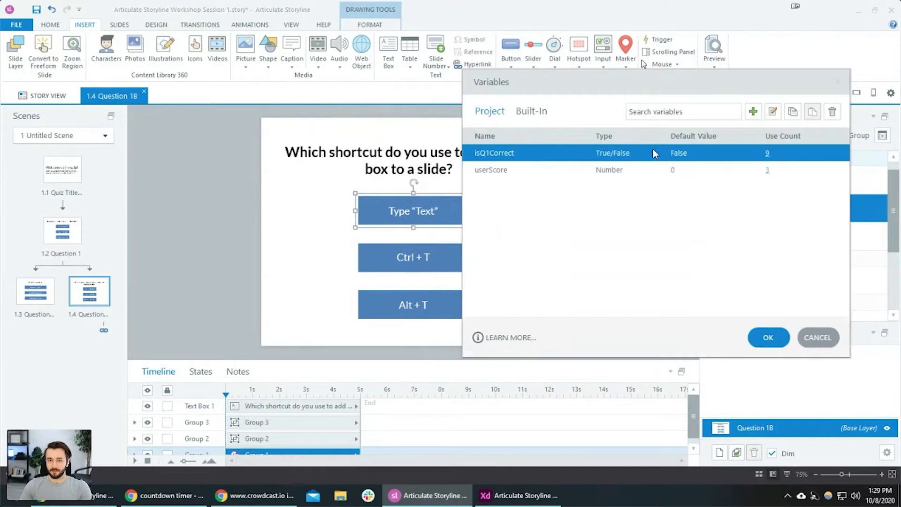
left_click(750, 114)
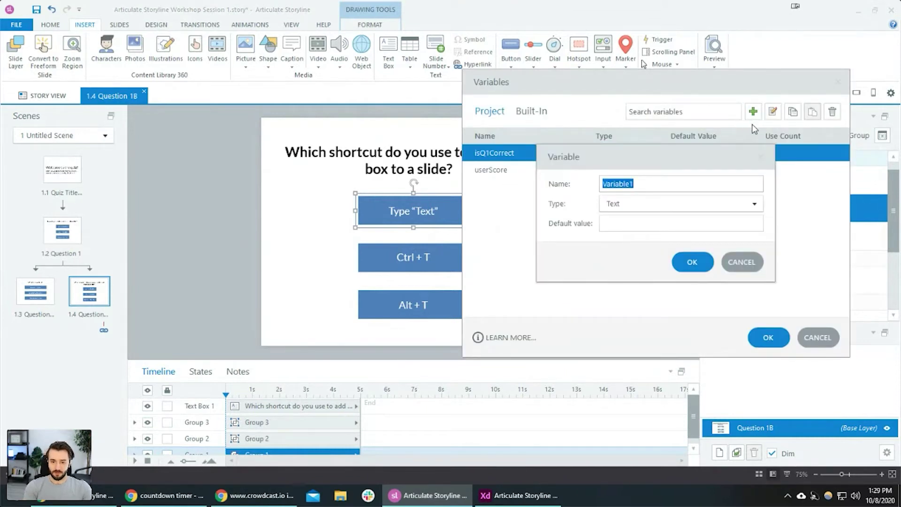
type("isQ1")
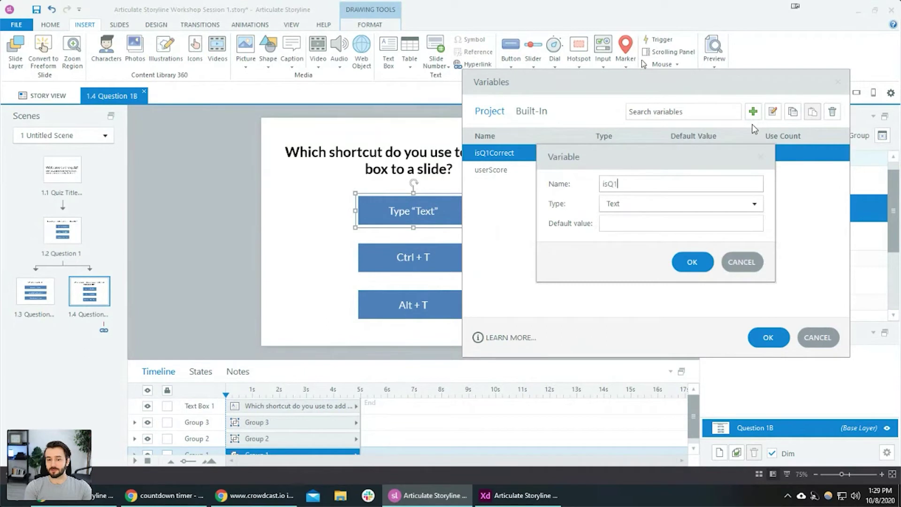
type("BCor")
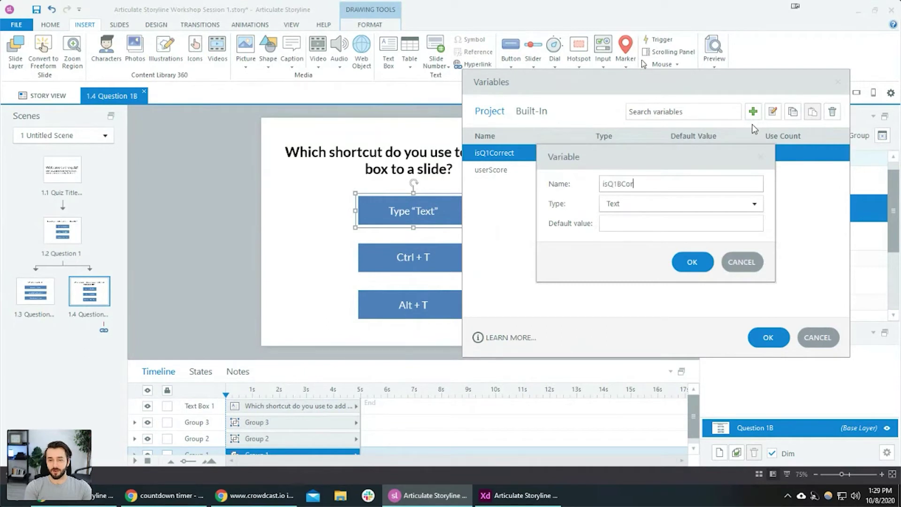
type("rect")
left_click(751, 203)
left_click(634, 218)
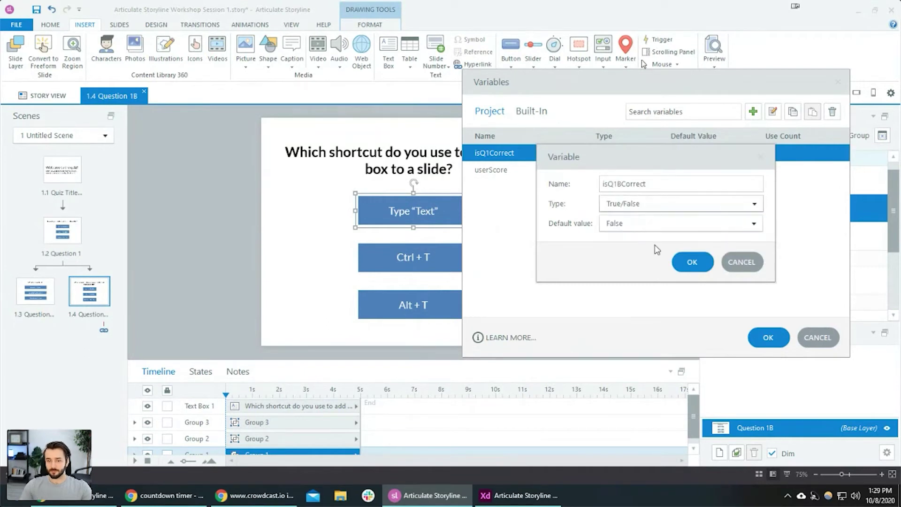
left_click(691, 262)
Duplicate the isQ1BCorrect variable, rename the copy isQ1ACorrect, and save the variable changes.
left_click(793, 112)
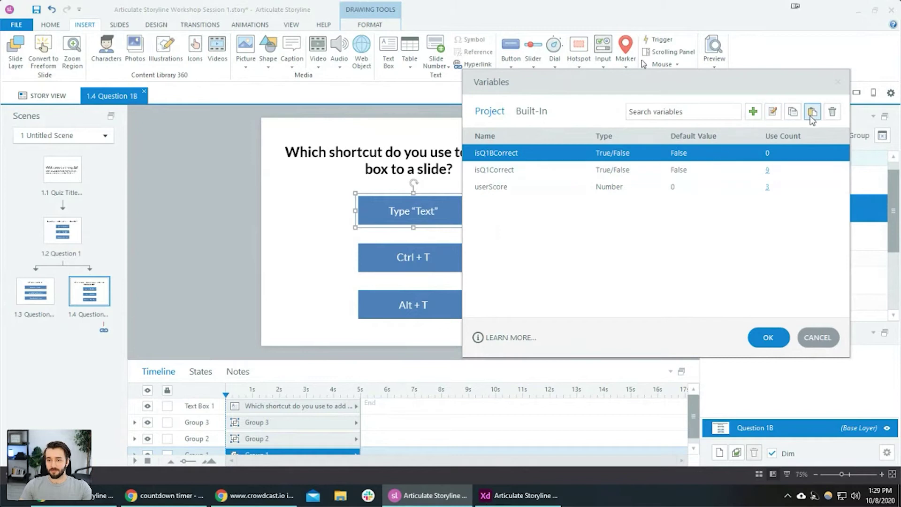
left_click(813, 112)
double_click(511, 174)
left_click(527, 168)
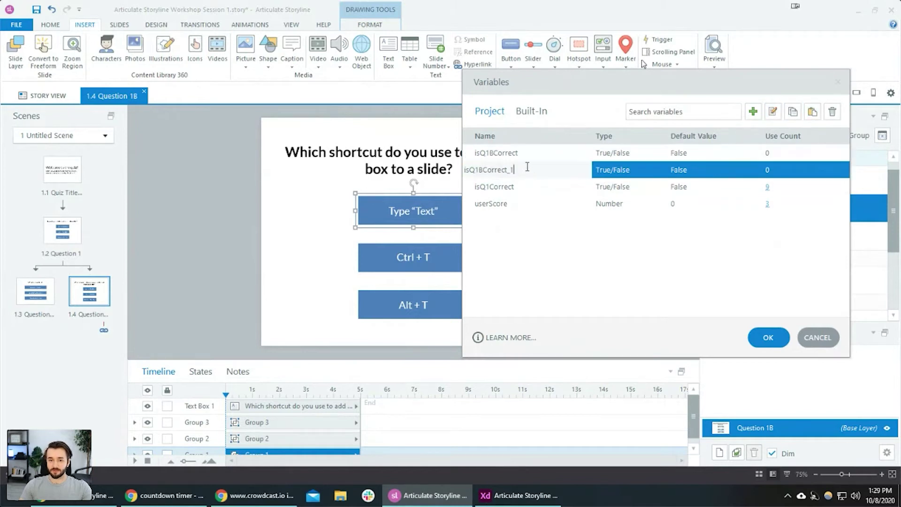
key("BackSpace")
key("BackSpace")
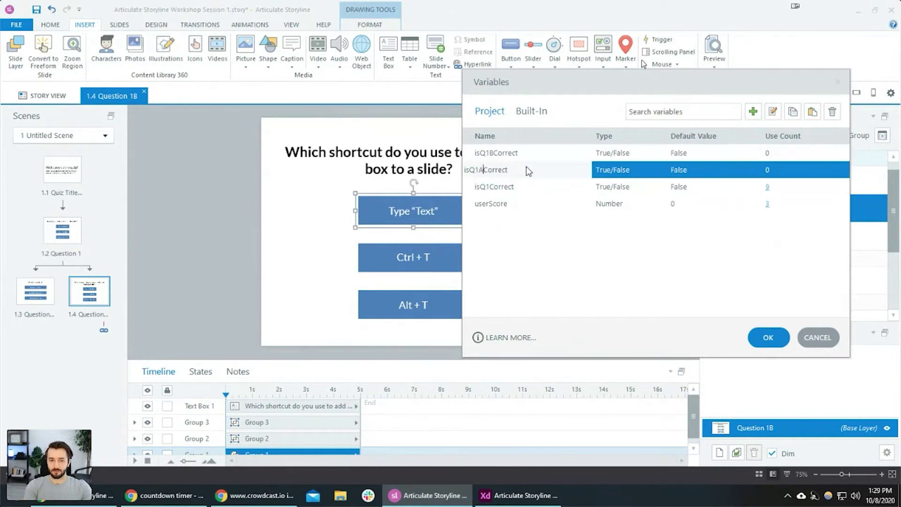
key("Down")
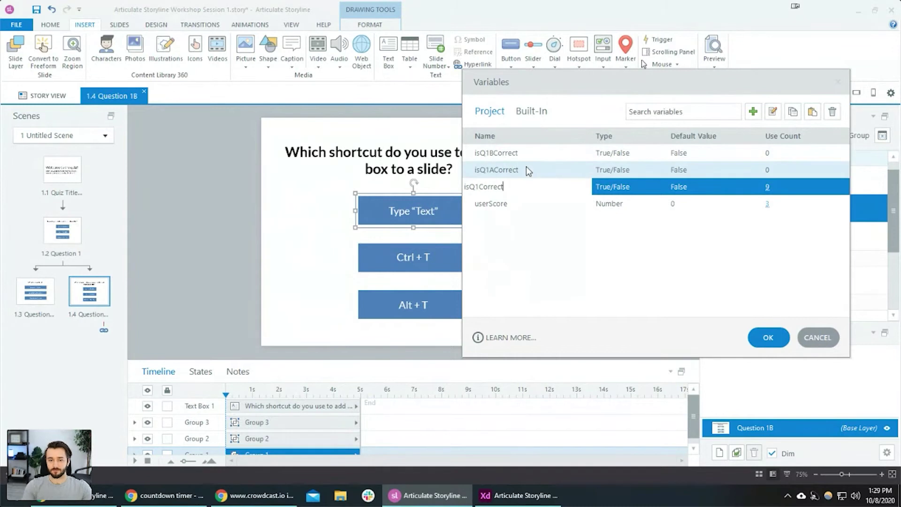
left_click(768, 337)
left_click(602, 221)
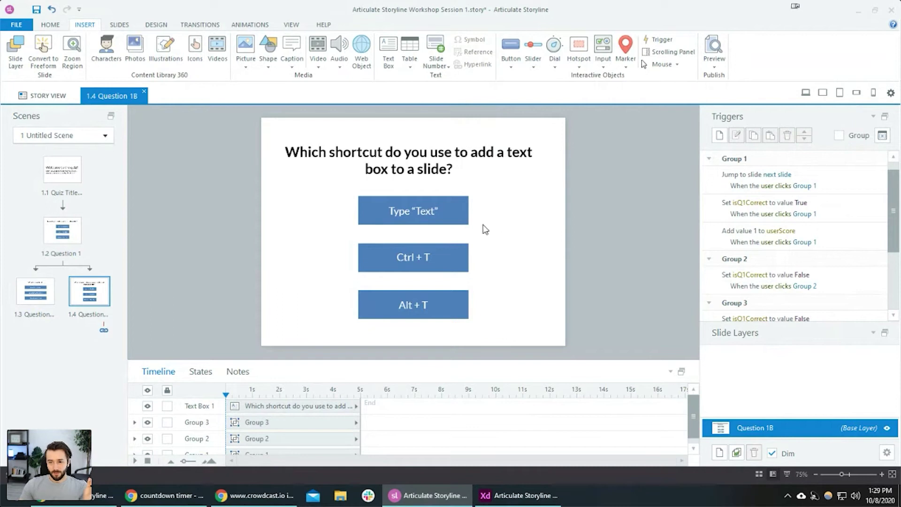
Change the correctness trigger of the Type "Text" answer on slide 1.4 to set isQ1BCorrect to False.
left_click(766, 208)
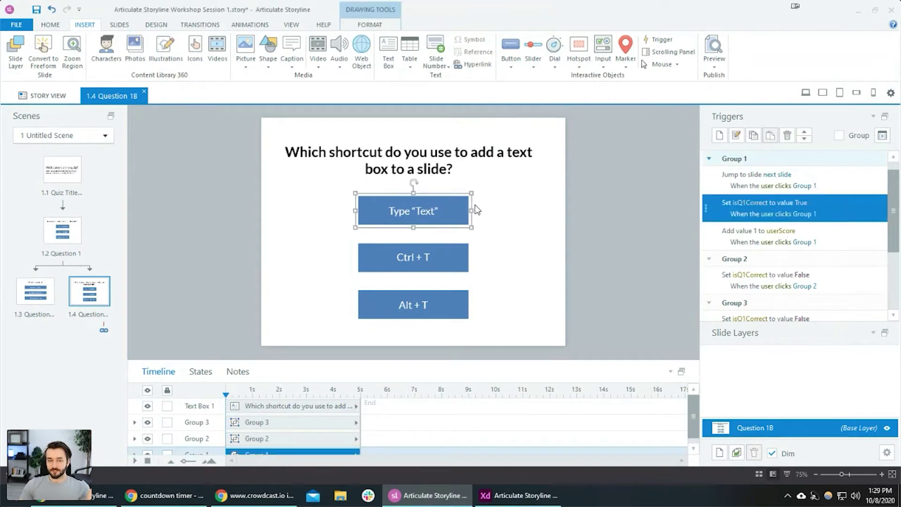
left_click(751, 202)
scroll(769, 141, "up", 3)
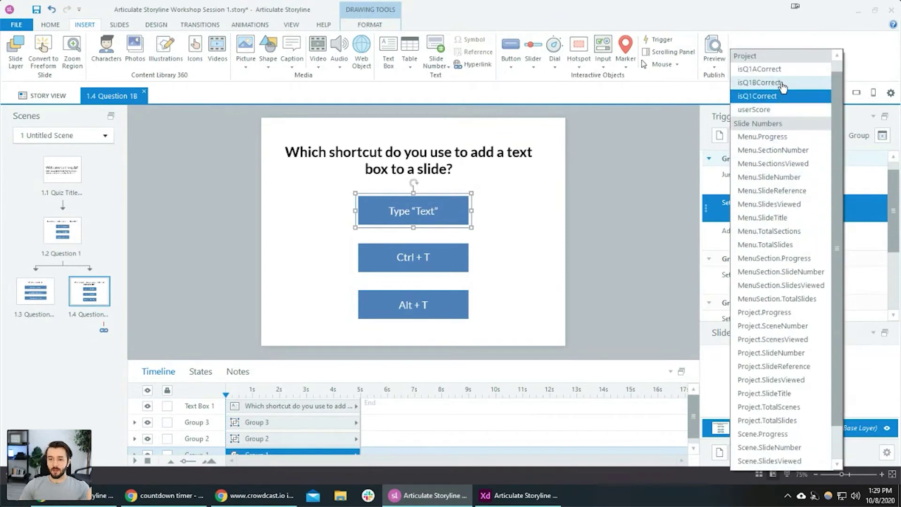
left_click(775, 83)
left_click(810, 205)
left_click(815, 228)
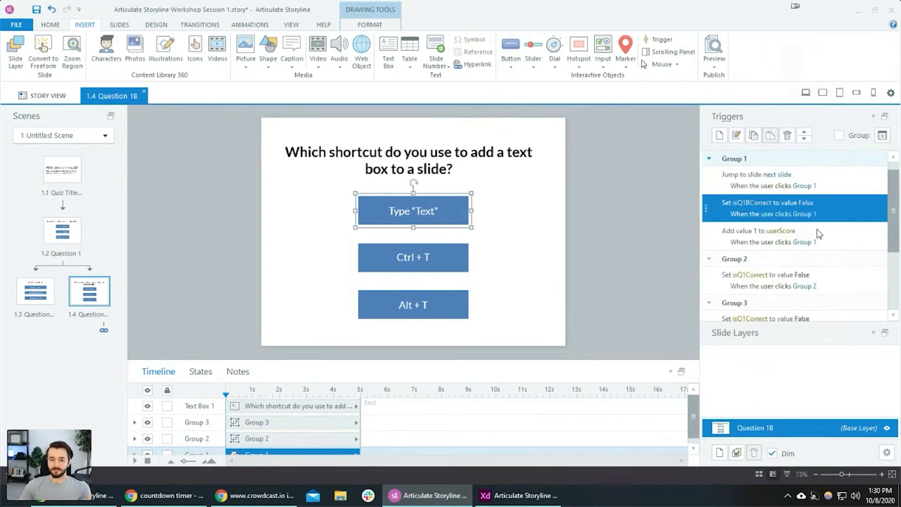
Change the correctness trigger of the "Ctrl + T" answer on slide 1.4 to set isQ1BCorrect to True.
left_click(455, 268)
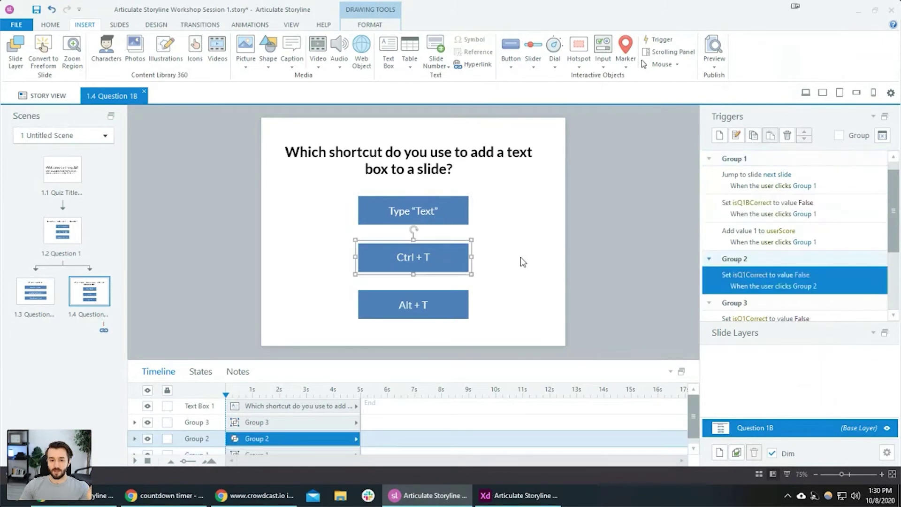
left_click(761, 279)
scroll(794, 93, "up", 5)
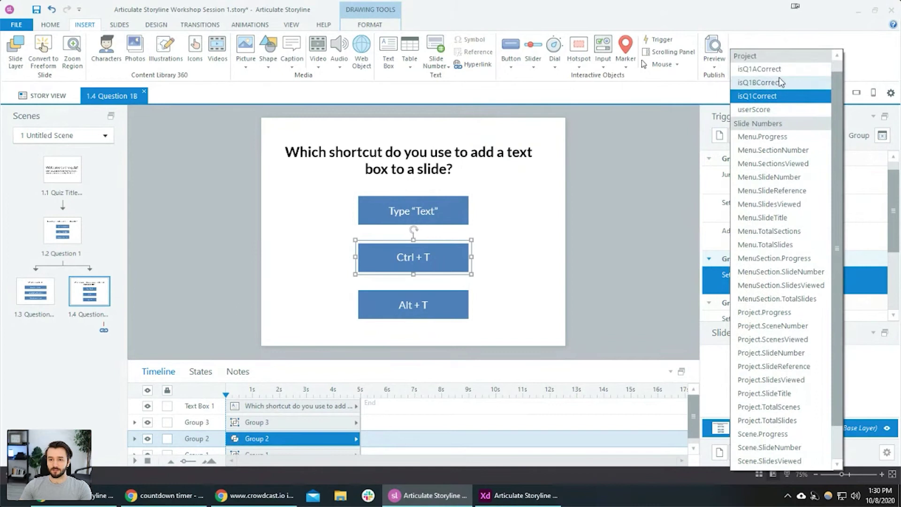
left_click(781, 83)
left_click(811, 276)
left_click(811, 290)
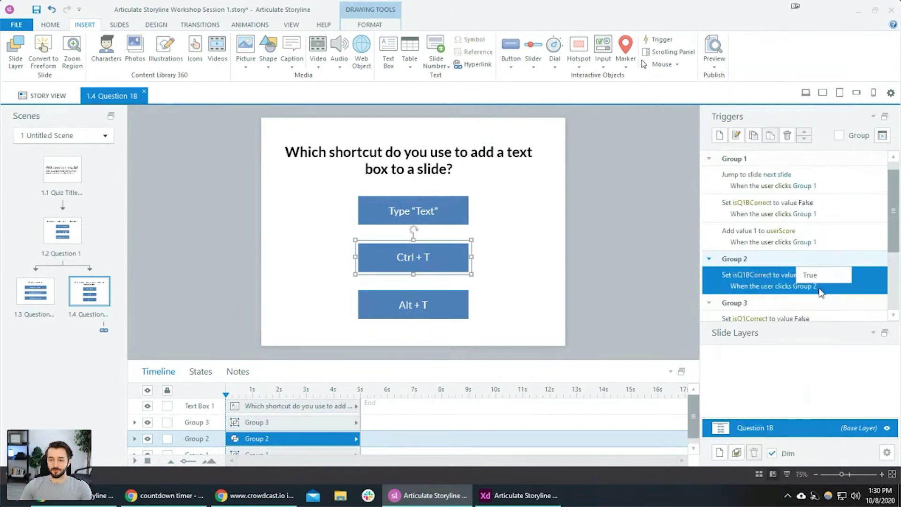
Switch the variable in the "Alt + T" answer's correctness trigger on slide 1.4 to isQ1BCorrect.
left_click(454, 302)
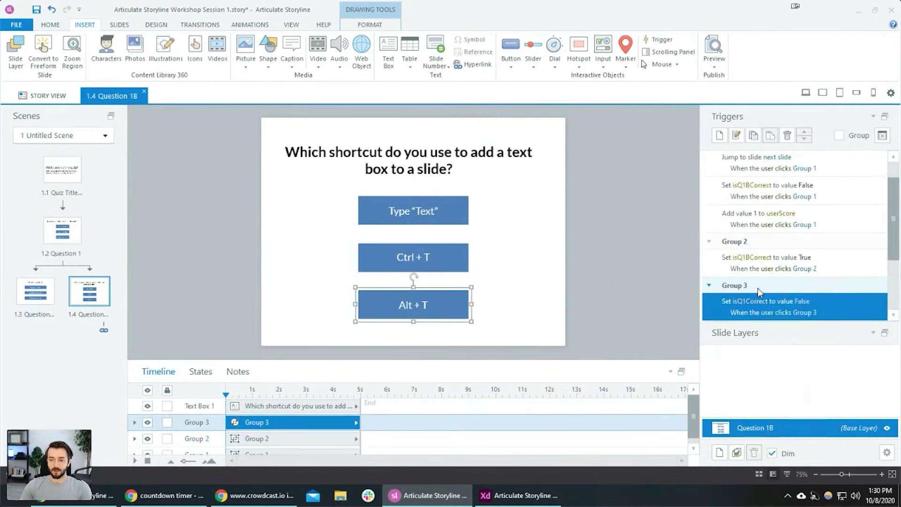
left_click(762, 300)
scroll(794, 165, "up", 5)
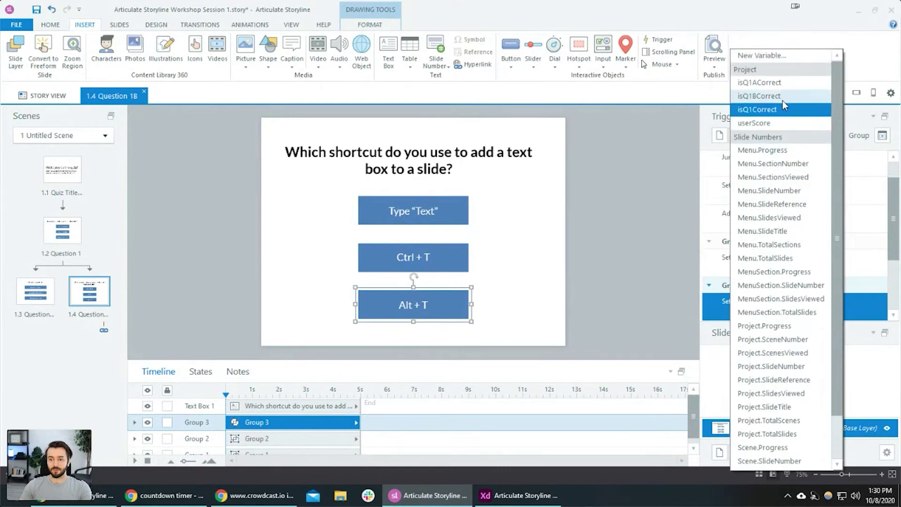
left_click(776, 97)
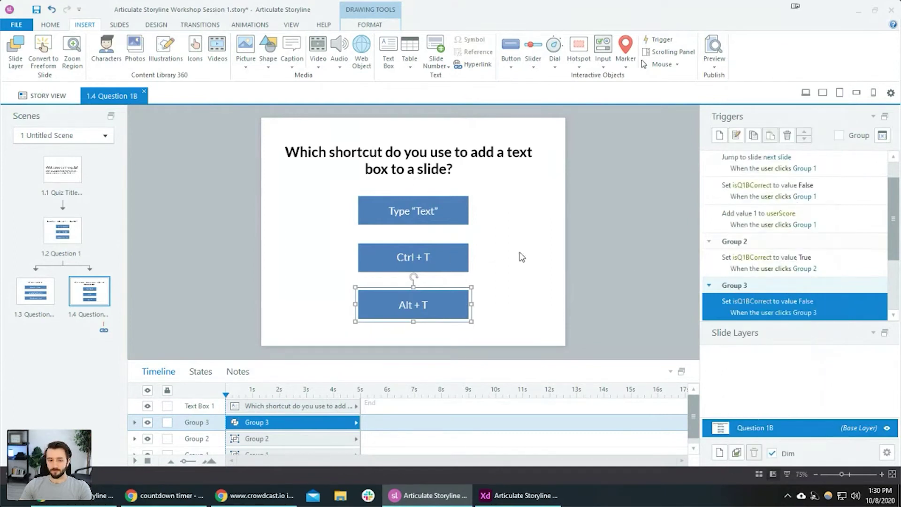
left_click(633, 262)
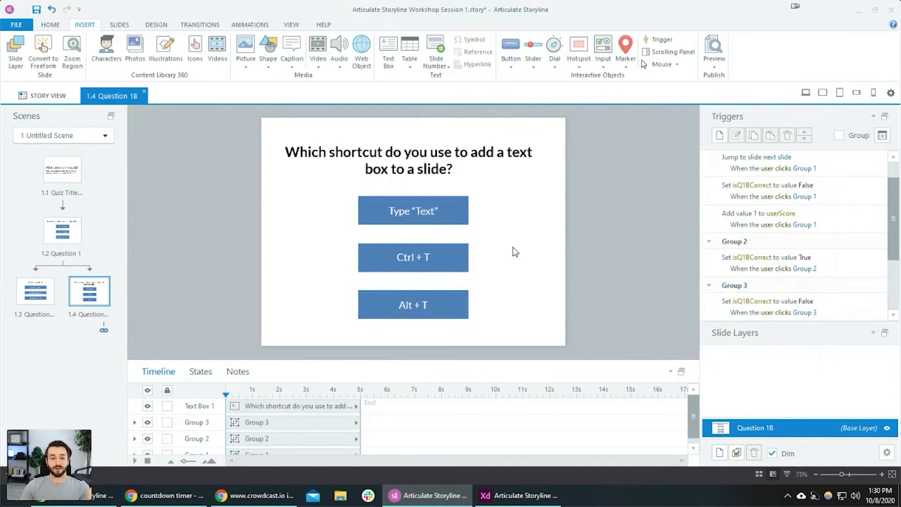
scroll(796, 252, "up", 1)
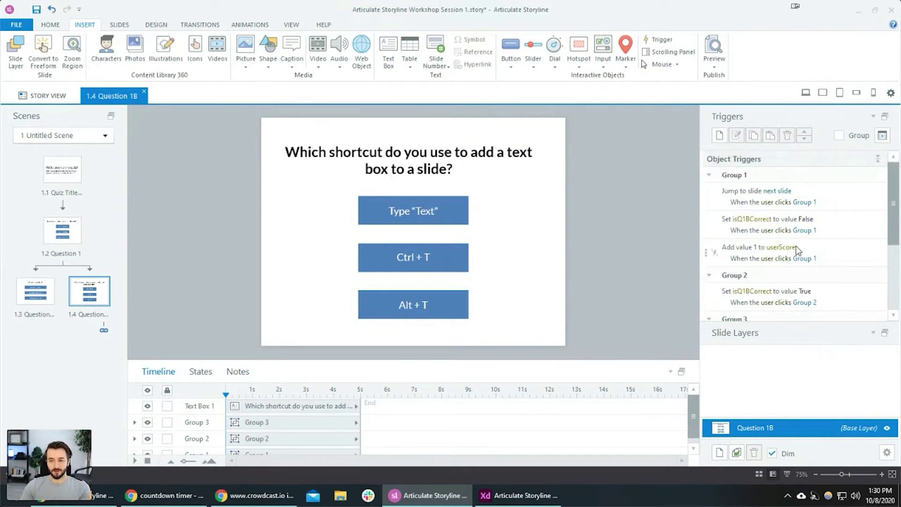
scroll(797, 251, "down", 2)
scroll(798, 252, "up", 2)
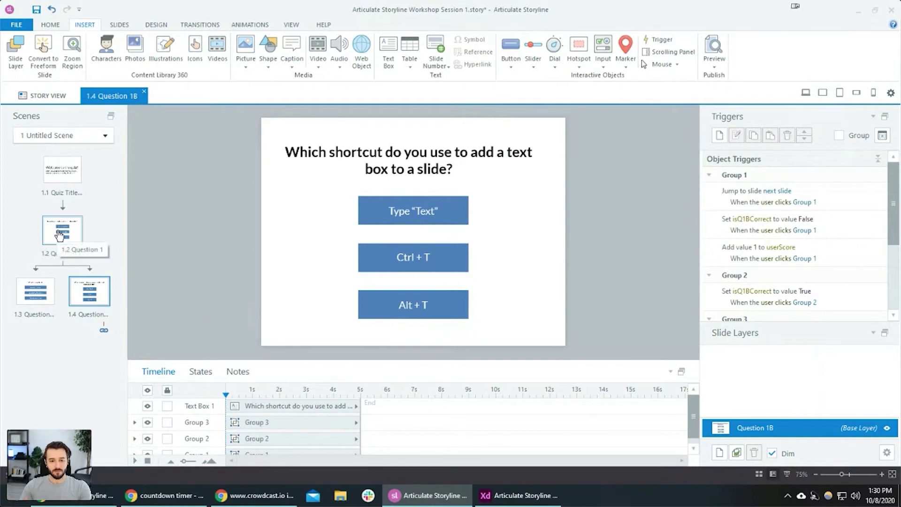
left_click(446, 217)
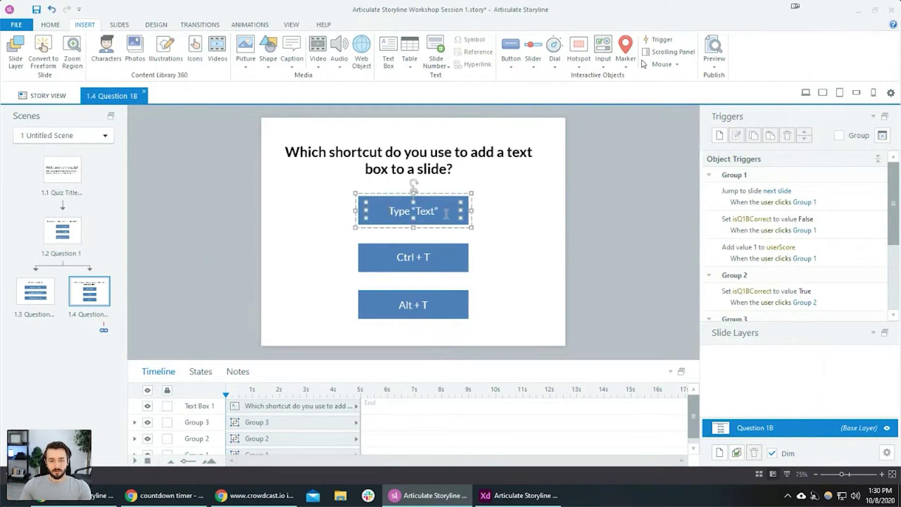
left_click(458, 248)
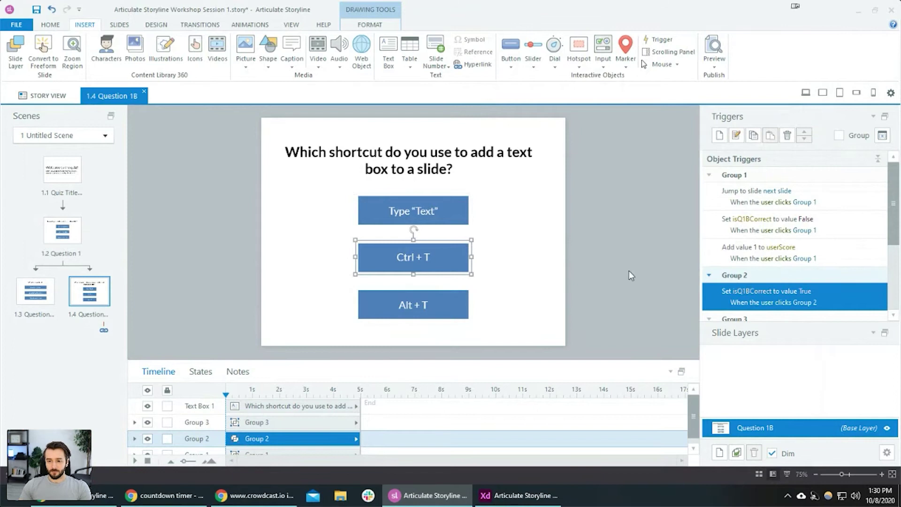
On slide 1.3, switch the variable in the "A box that holds text" answer's correctness trigger to isQ1ACorrect.
left_click(47, 294)
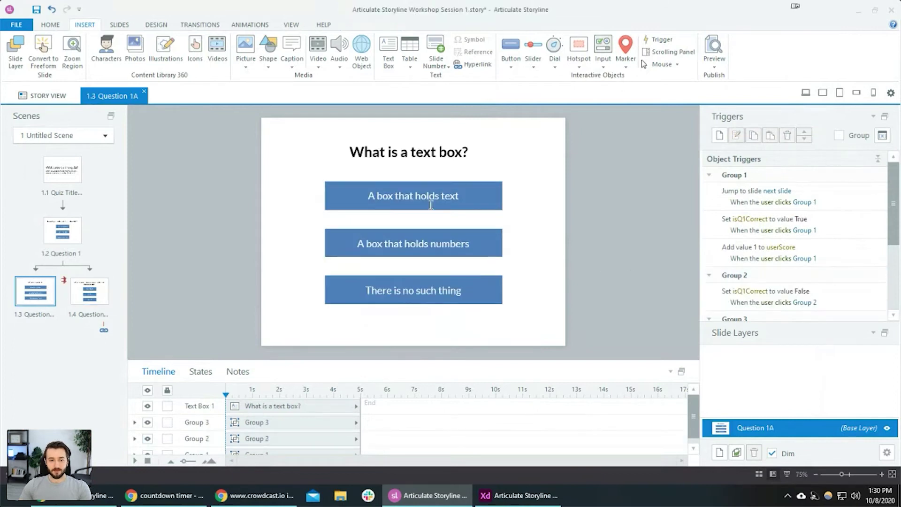
left_click(479, 190)
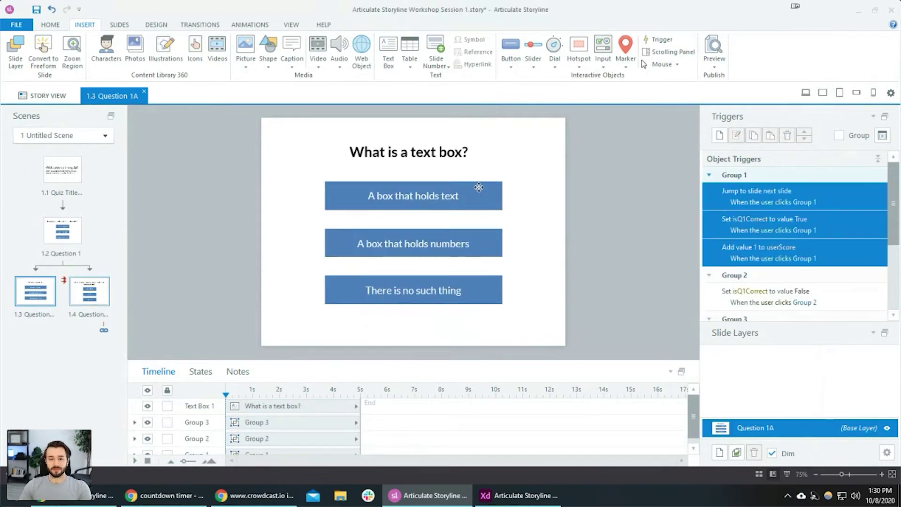
left_click(754, 220)
scroll(797, 112, "up", 1)
left_click(782, 70)
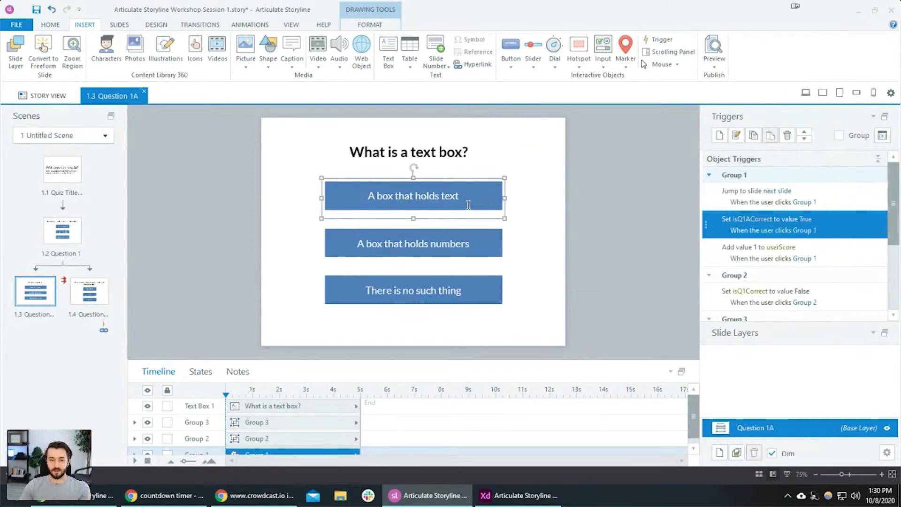
Switch the variable in the "A box that holds numbers" answer's correctness trigger on slide 1.3 to isQ1ACorrect.
left_click(468, 246)
left_click(755, 297)
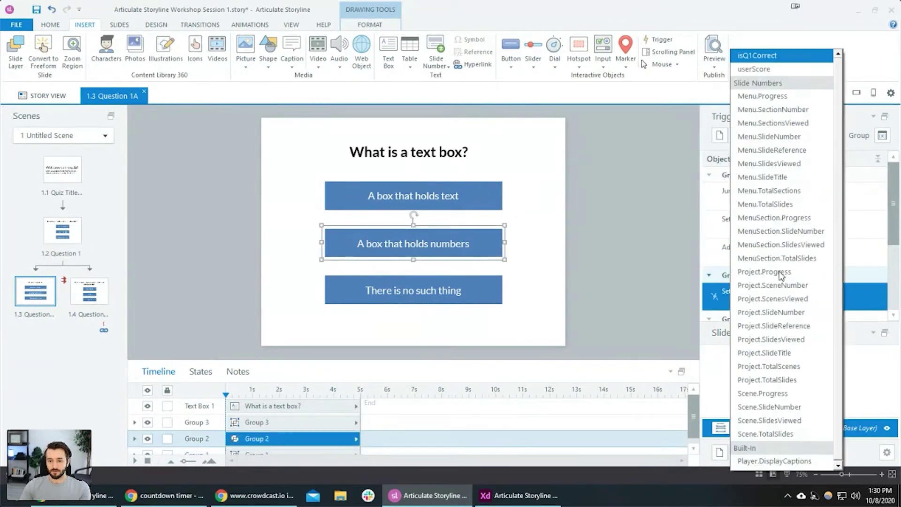
scroll(803, 125, "up", 2)
left_click(770, 80)
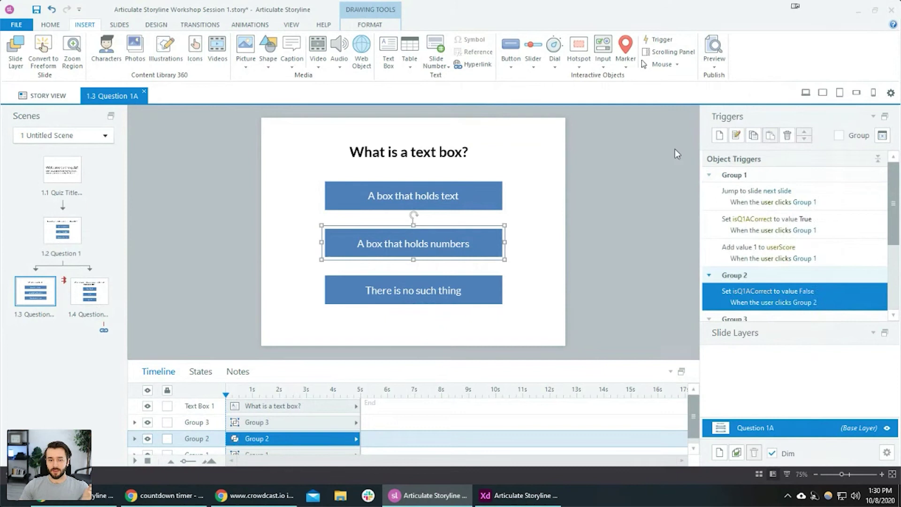
Switch the variable in the "There is no such thing" answer's correctness trigger on slide 1.3 to isQ1ACorrect.
left_click(434, 287)
left_click(757, 302)
scroll(788, 141, "up", 2)
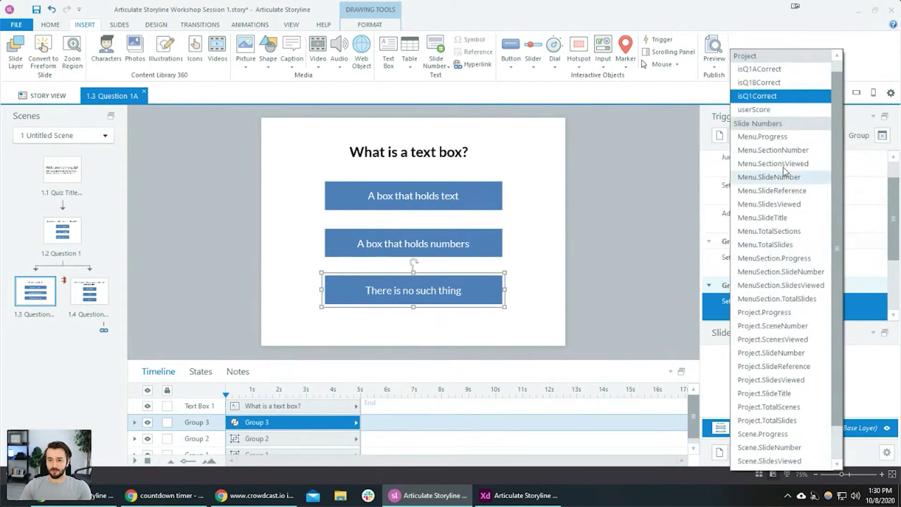
left_click(782, 73)
On slide 1.4, move the first answer's jump-to-next-slide trigger below its correctness and score triggers.
left_click(102, 299)
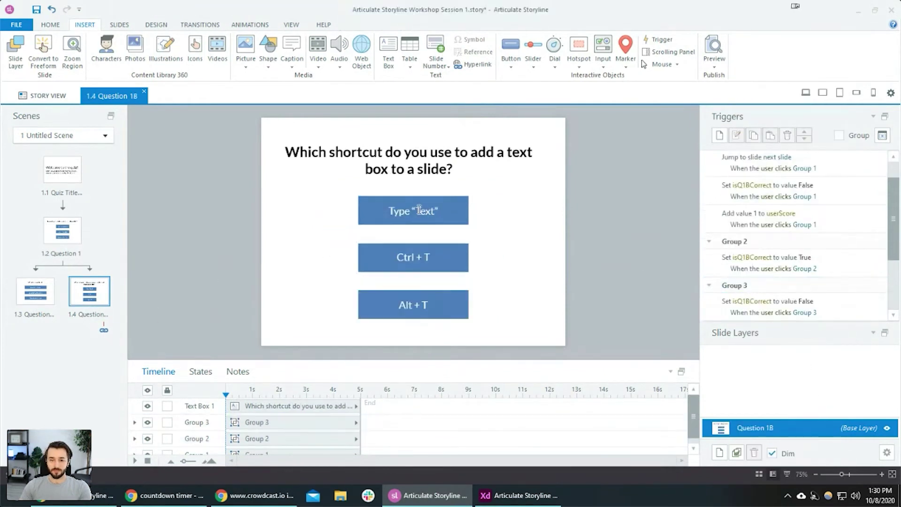
left_click(466, 218)
left_click(853, 233)
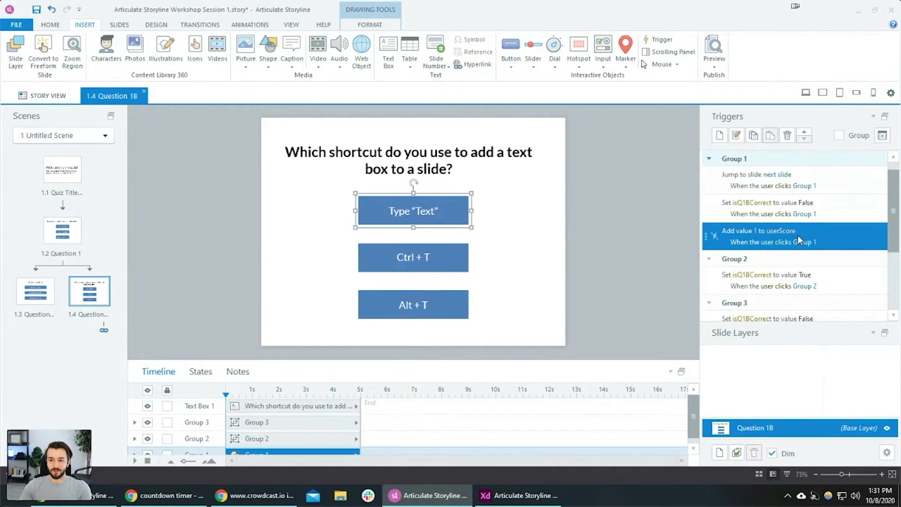
left_click(840, 184)
left_click(805, 139)
left_click(805, 139)
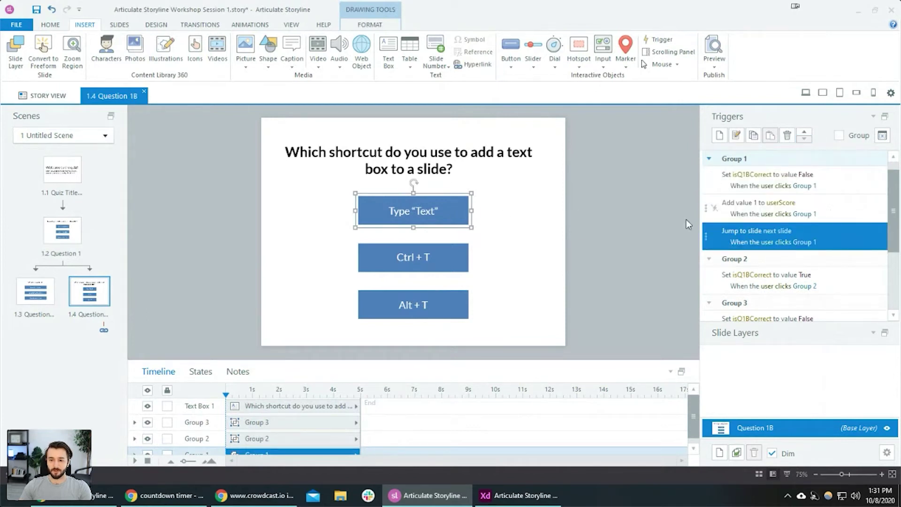
Copy the first answer's trigger that adds 1 to userScore onto the "Ctrl + T" answer.
left_click(834, 209)
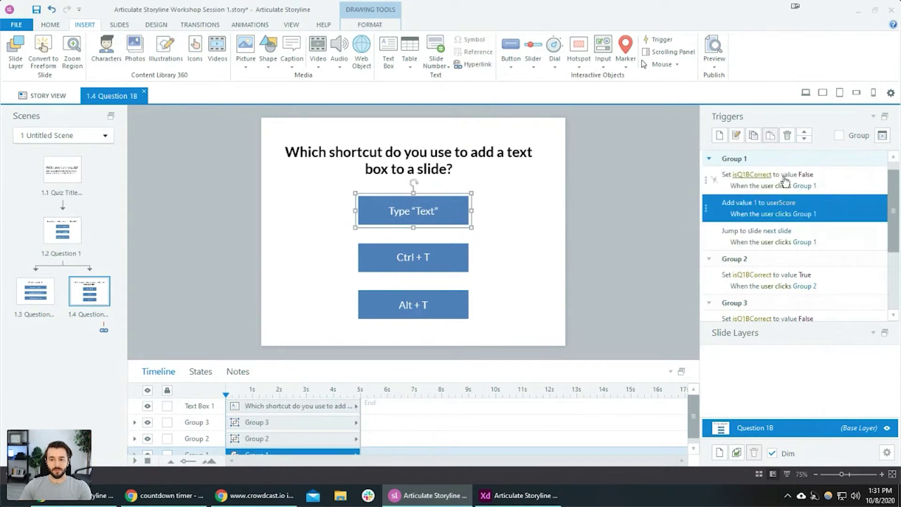
left_click(753, 135)
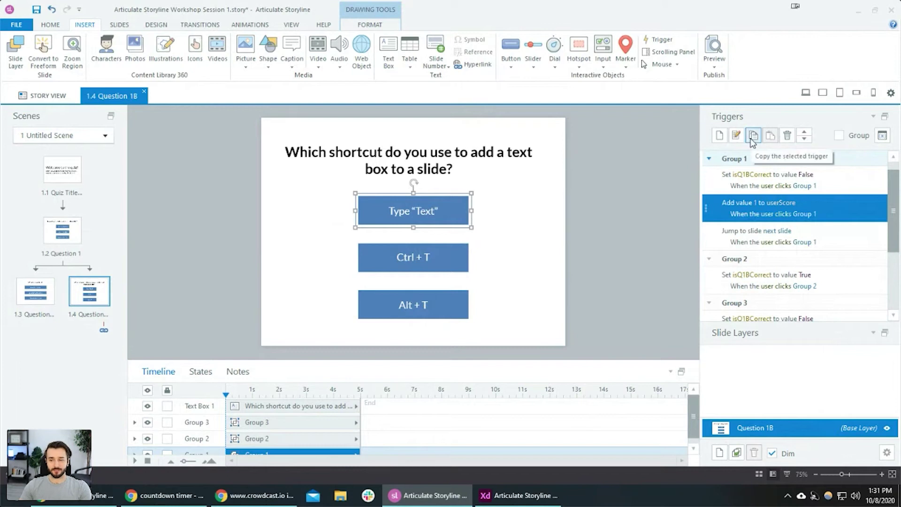
left_click(455, 272)
left_click(770, 136)
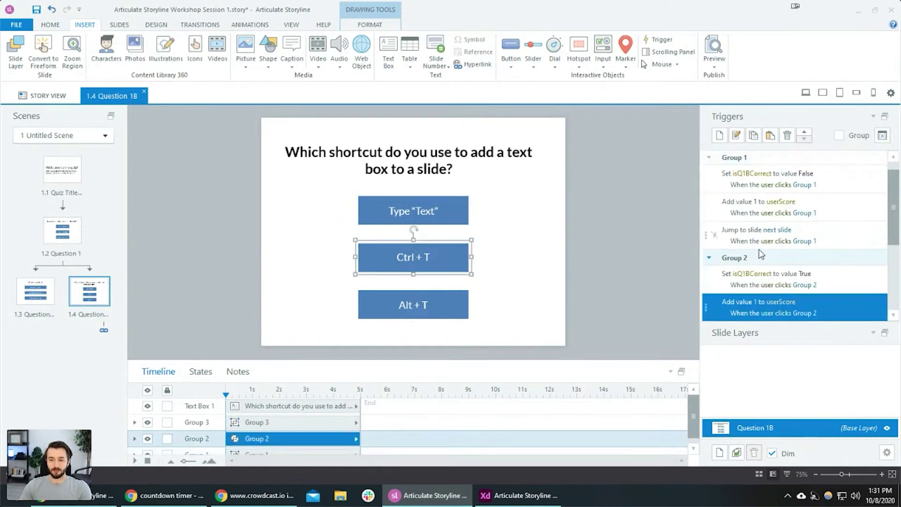
Delete the trigger that adds 1 to userScore from the first answer on slide 1.4.
scroll(789, 276, "down", 3)
scroll(787, 269, "up", 4)
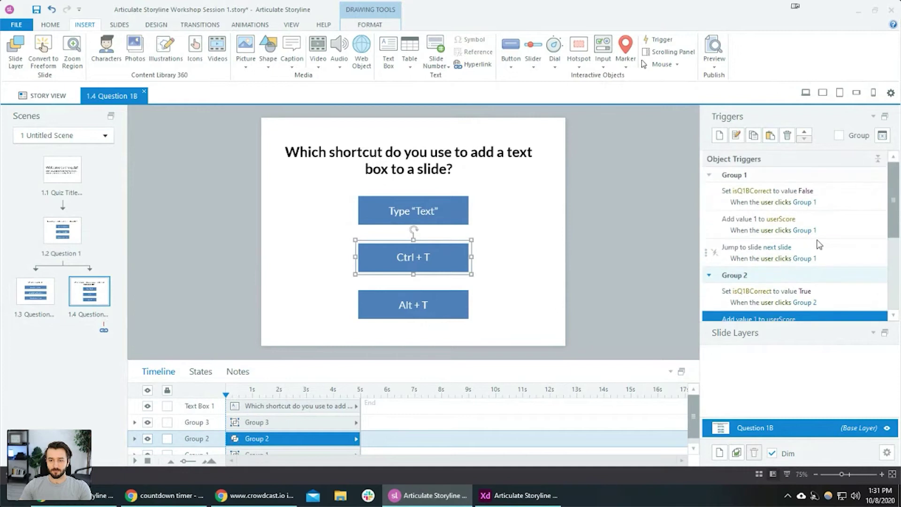
left_click(815, 234)
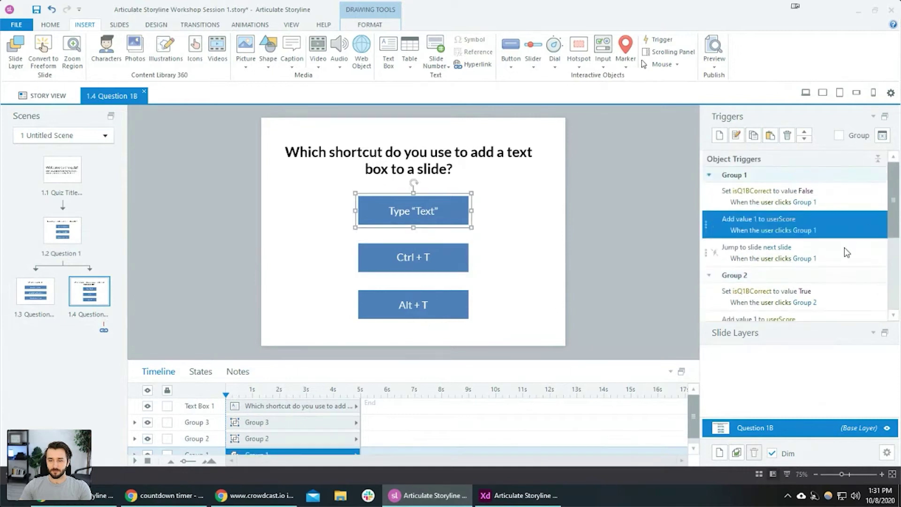
left_click(789, 136)
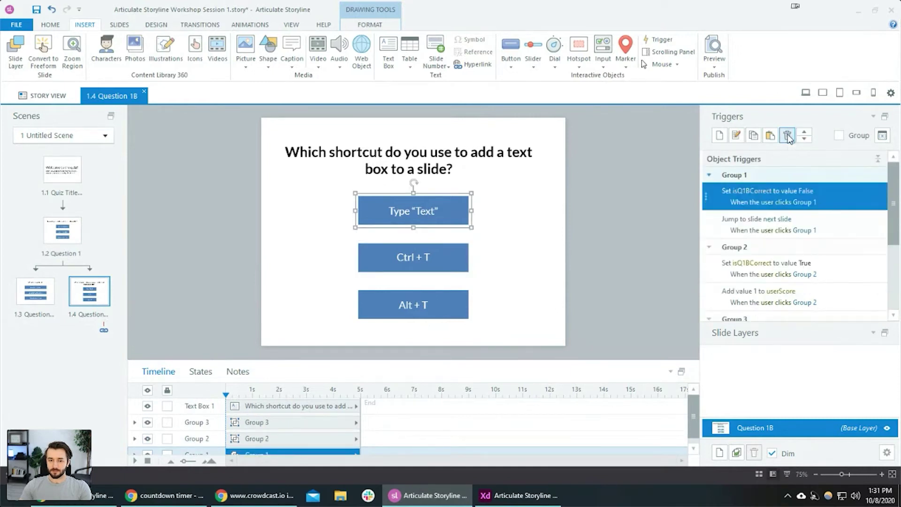
Review the answers on slides 1.2 and 1.3, checking which triggers each Question 1A answer has.
left_click(44, 290)
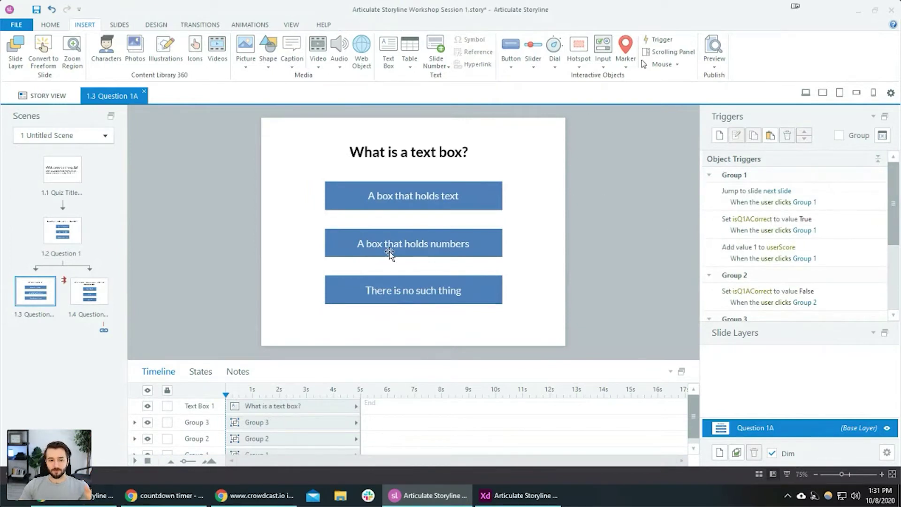
left_click(73, 236)
left_click(462, 201)
left_click(426, 239)
left_click(36, 290)
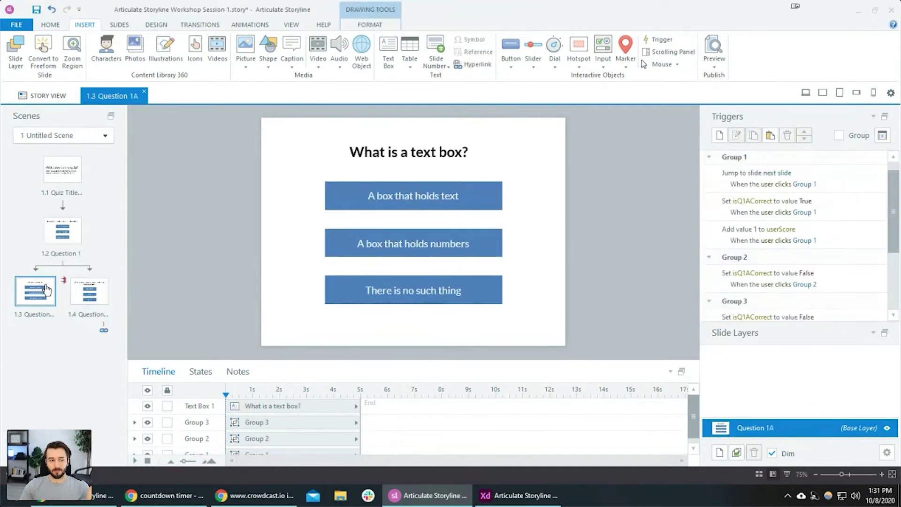
left_click(472, 199)
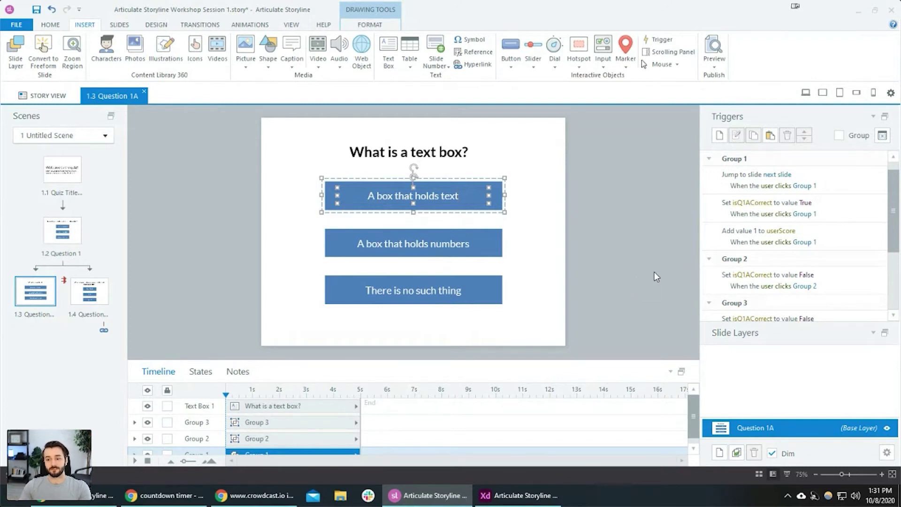
scroll(837, 237, "down", 3)
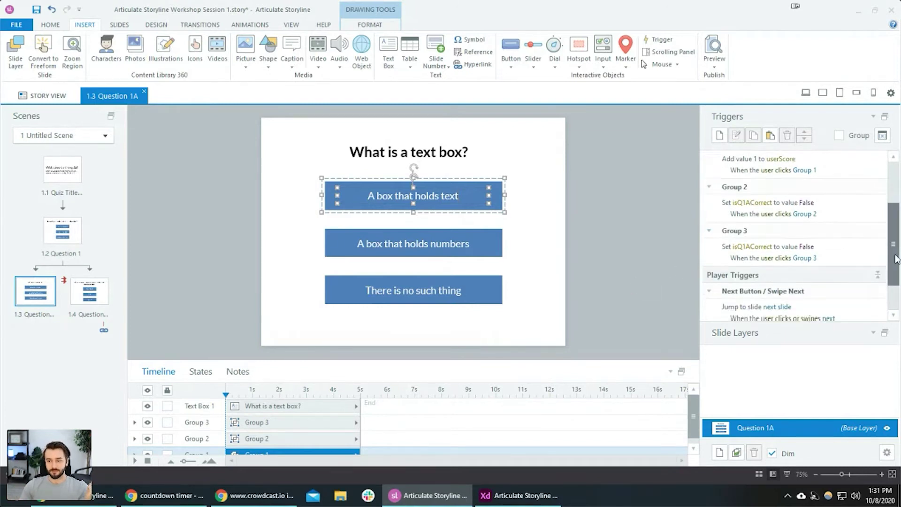
left_click_drag(895, 259, 882, 220)
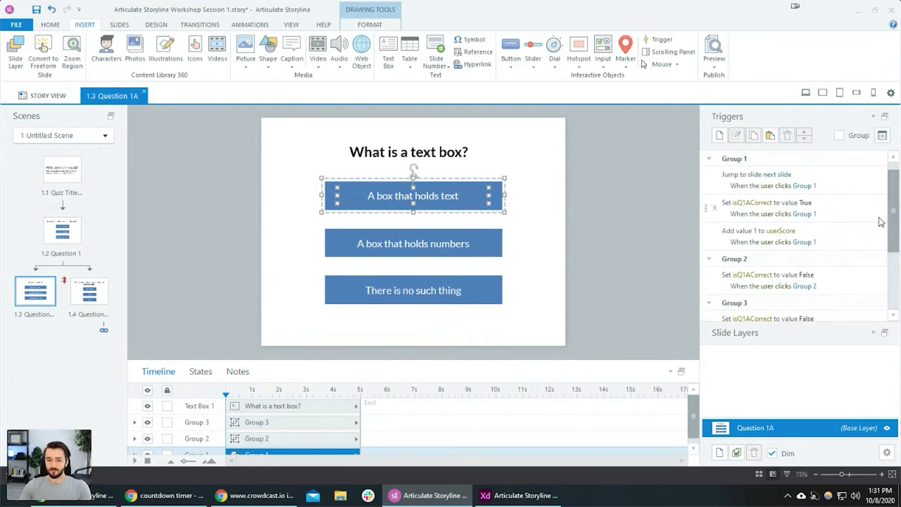
left_click(606, 272)
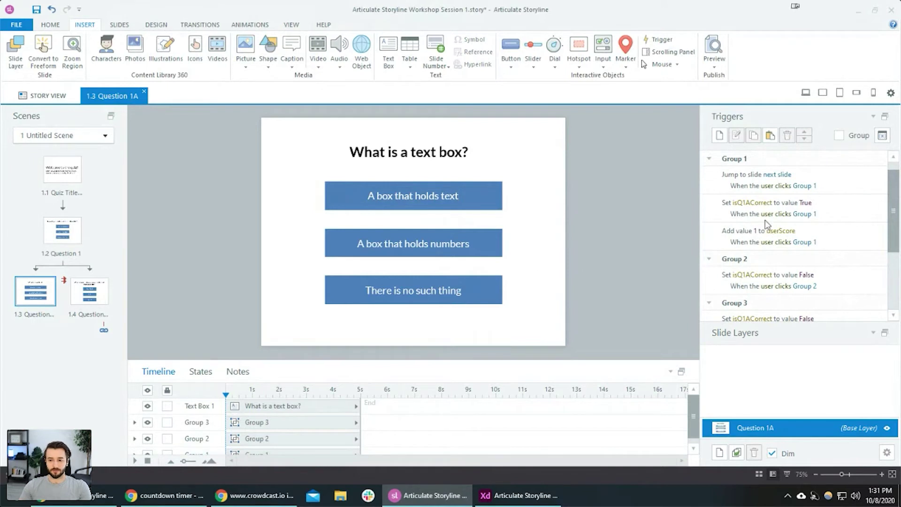
left_click_drag(894, 225, 893, 217)
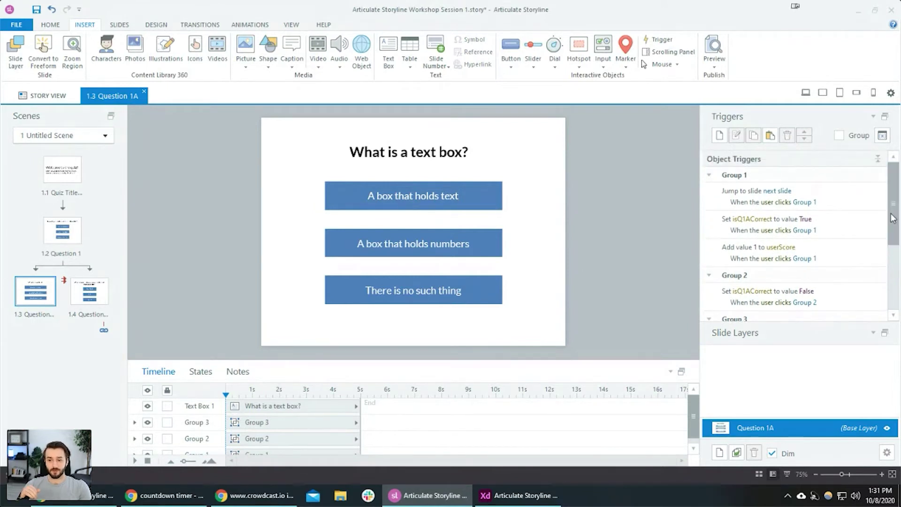
On slide 1.3, move the "A box that holds text" answer's jump-to-next-slide trigger below its correctness and score triggers, and copy it.
left_click(859, 249)
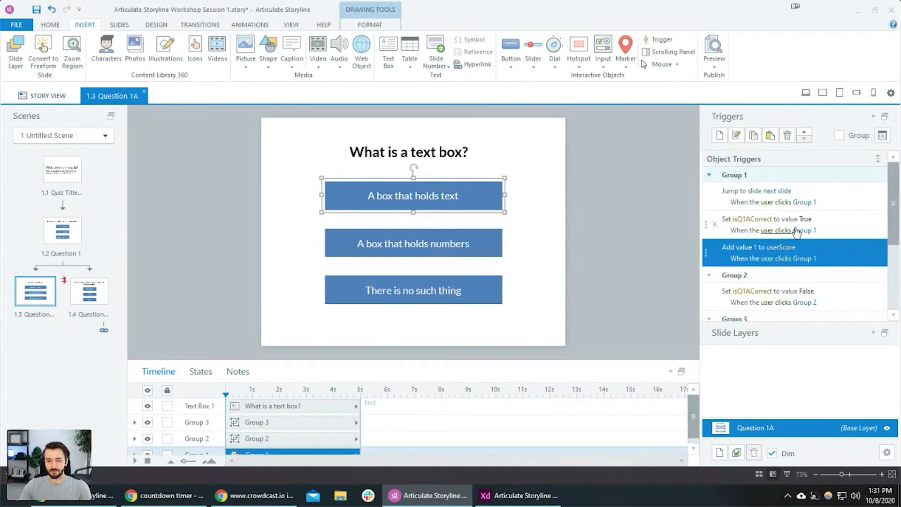
scroll(858, 221, "down", 2)
left_click(862, 235)
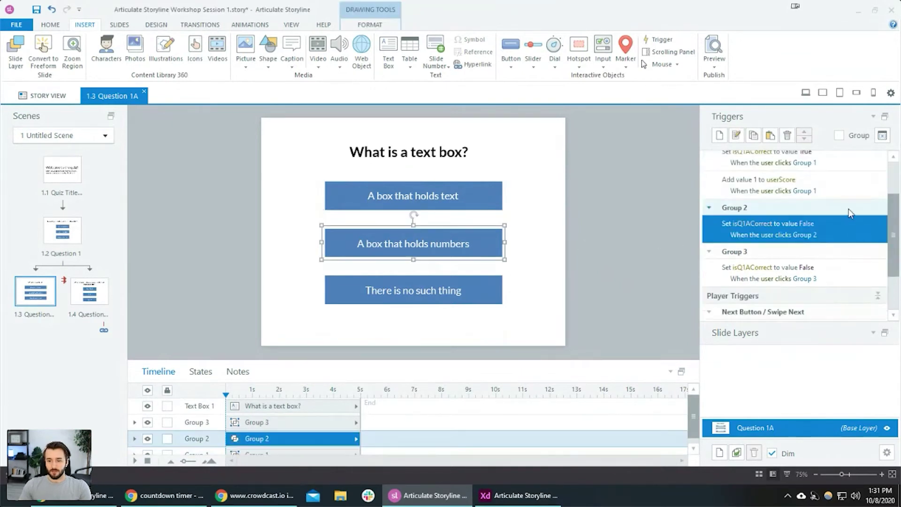
scroll(852, 202, "up", 2)
left_click(852, 197)
left_click(805, 139)
left_click(805, 139)
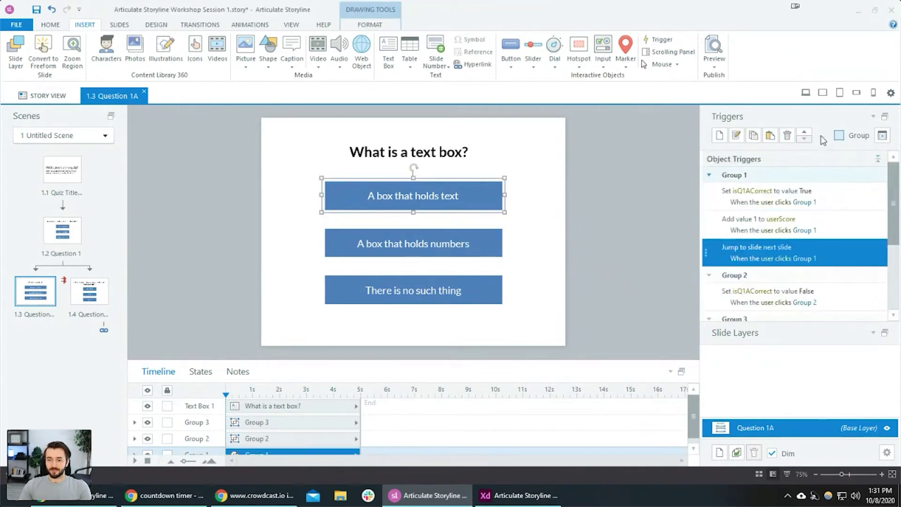
left_click(755, 137)
scroll(805, 232, "down", 2)
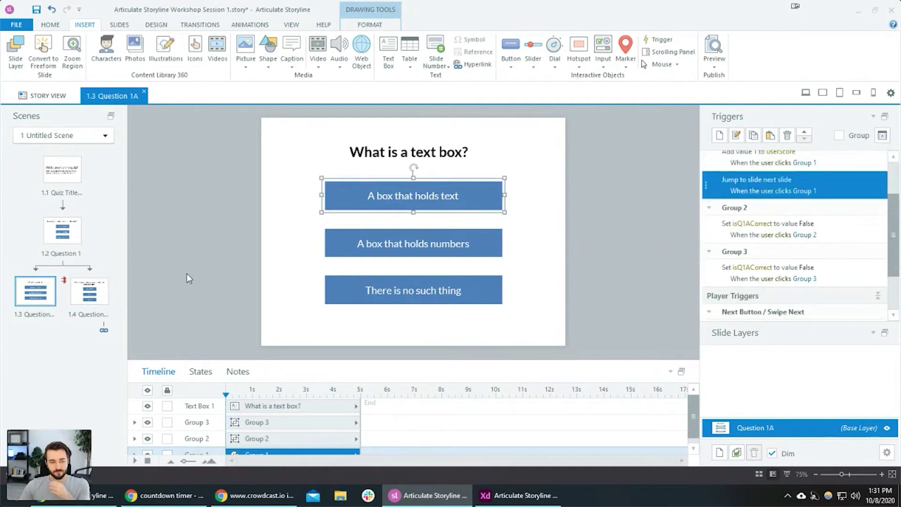
Compare the question wording and branching of slides 1.2, 1.3 and 1.4.
left_click(91, 296)
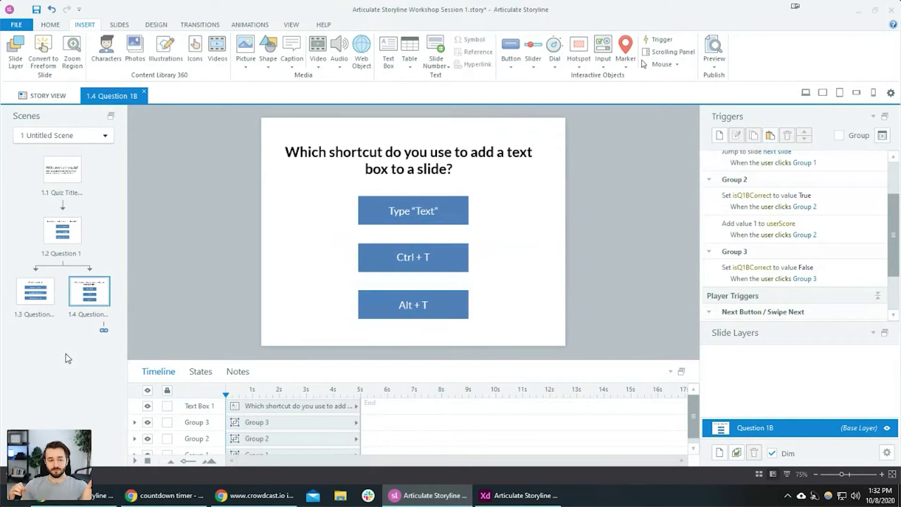
left_click(69, 241)
left_click(36, 292)
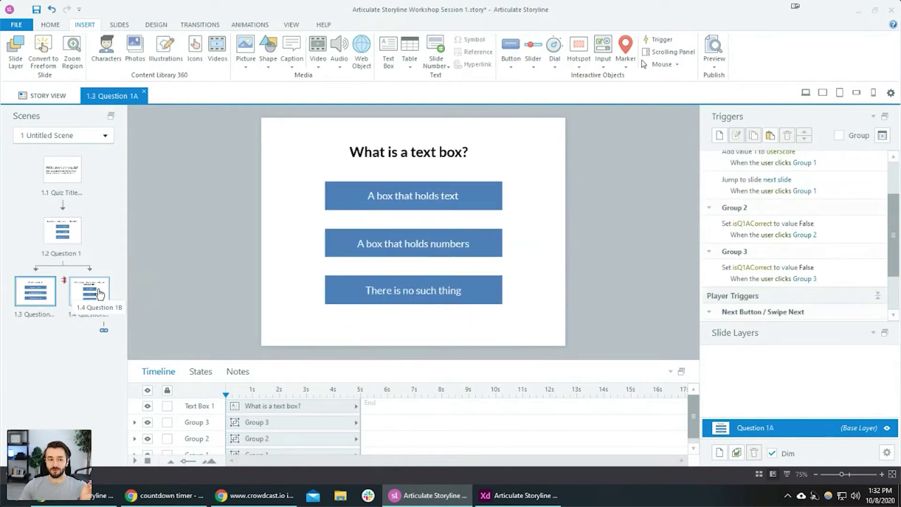
left_click(94, 295)
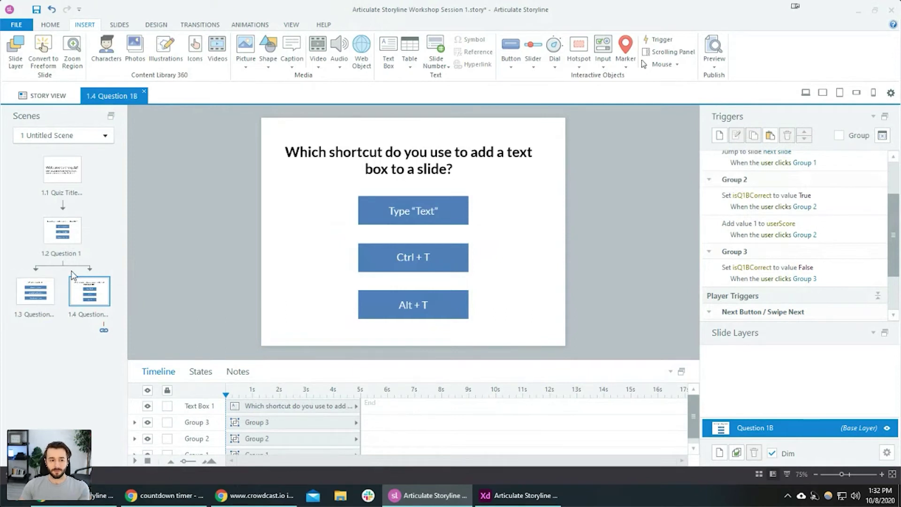
left_click(56, 237)
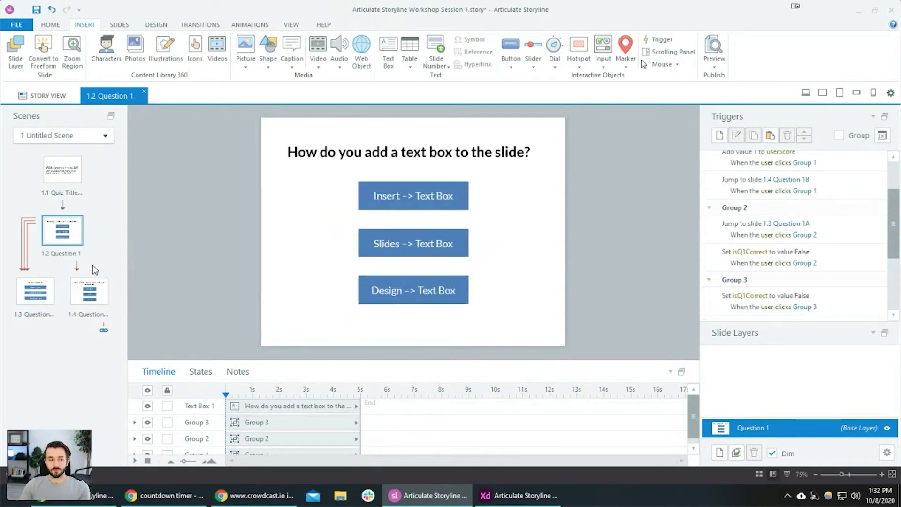
left_click(377, 167)
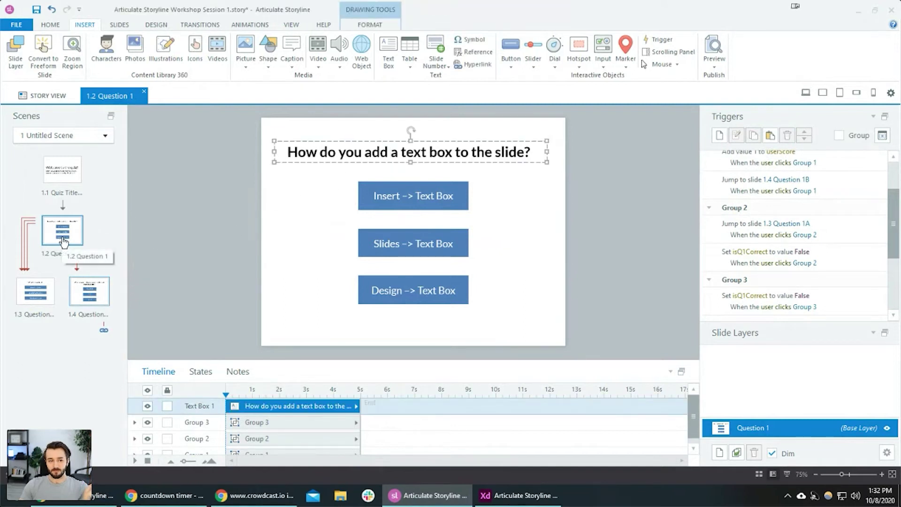
left_click(356, 152)
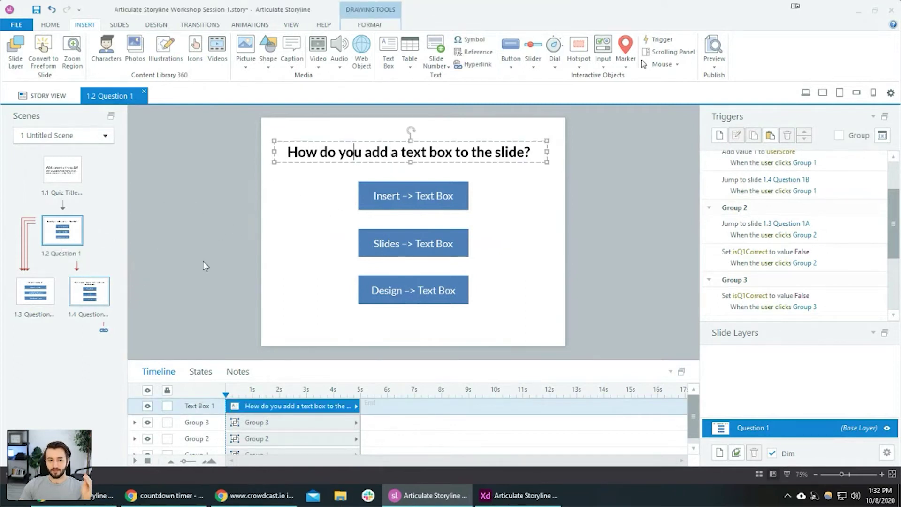
left_click(89, 291)
left_click(488, 162)
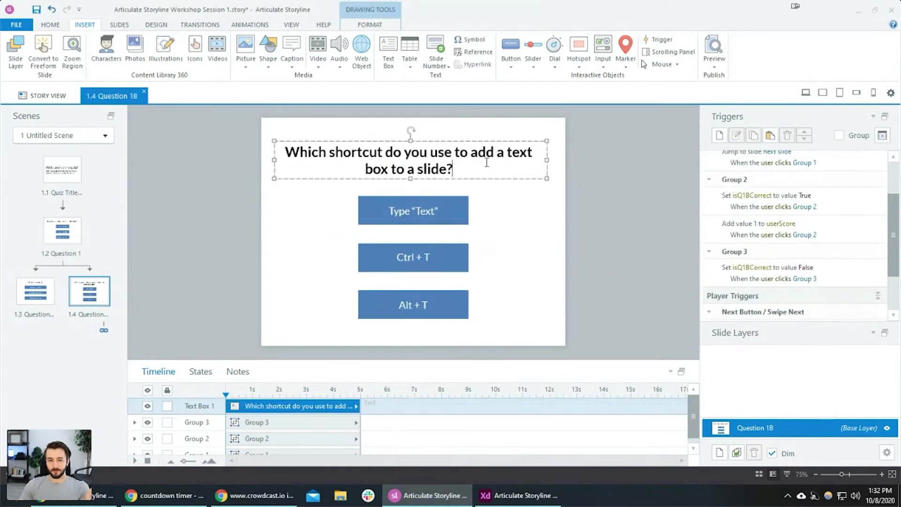
left_click(516, 245)
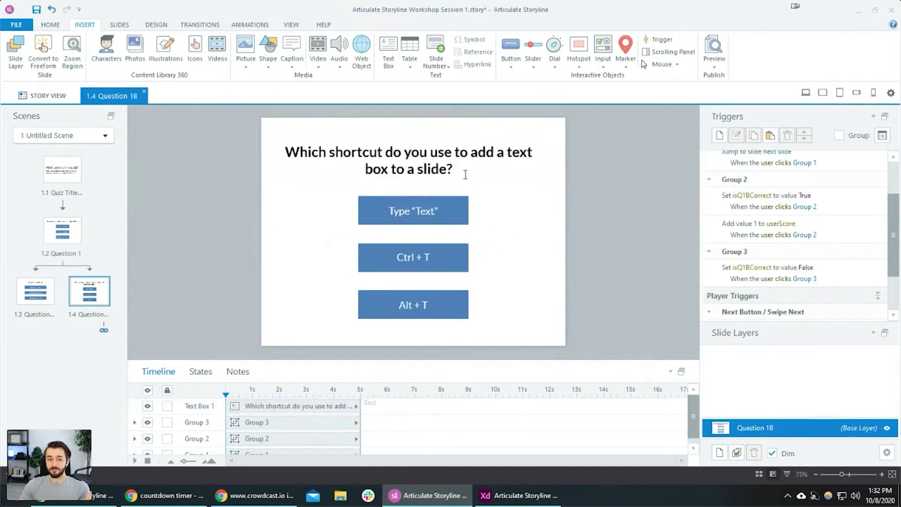
left_click(456, 164)
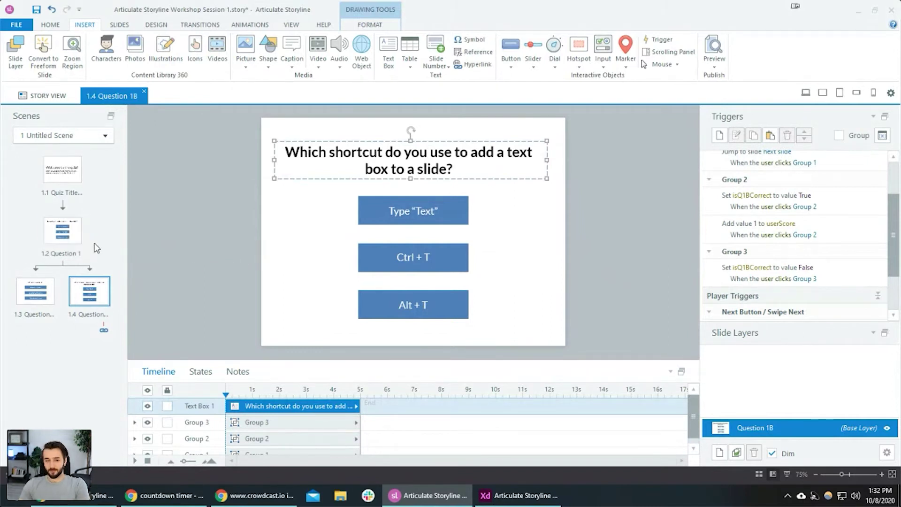
left_click(141, 247)
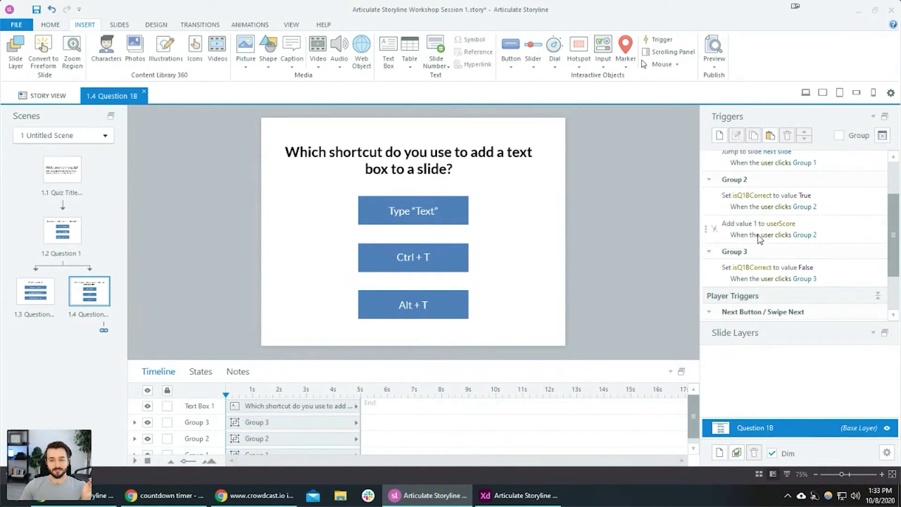
Disable and re-enable the trigger that sets isQ1BCorrect to False for the first answer on slide 1.4.
scroll(760, 240, "up", 2)
left_click(714, 196)
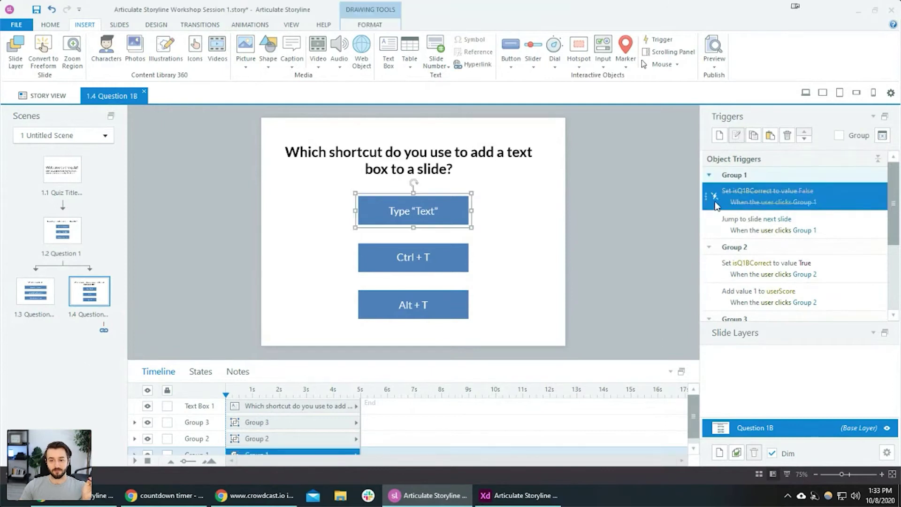
left_click(714, 197)
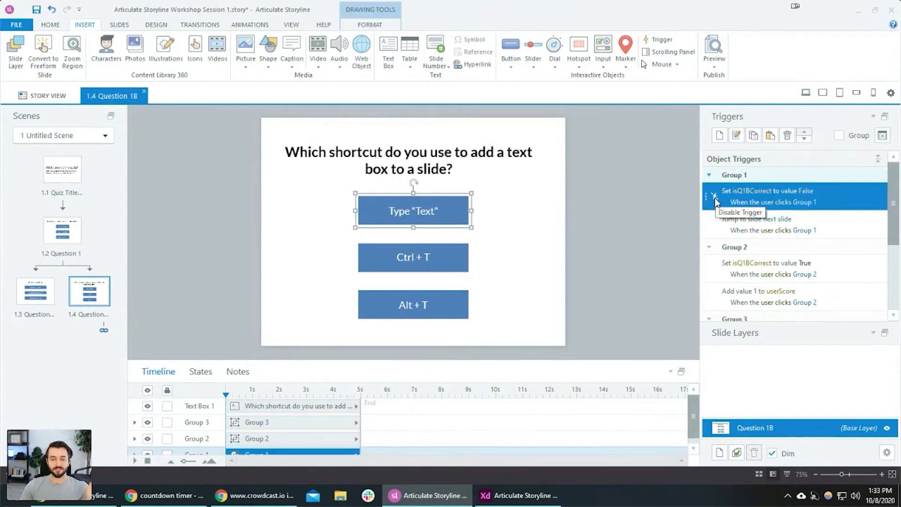
Disable and re-enable the jump-to-next-slide trigger of the first answer on slide 1.4.
left_click(715, 230)
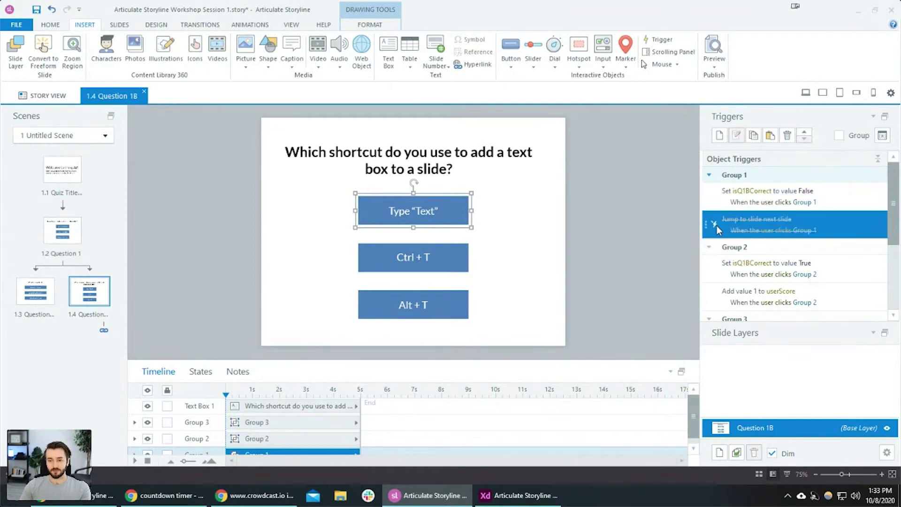
left_click(716, 225)
left_click(715, 224)
left_click(526, 353)
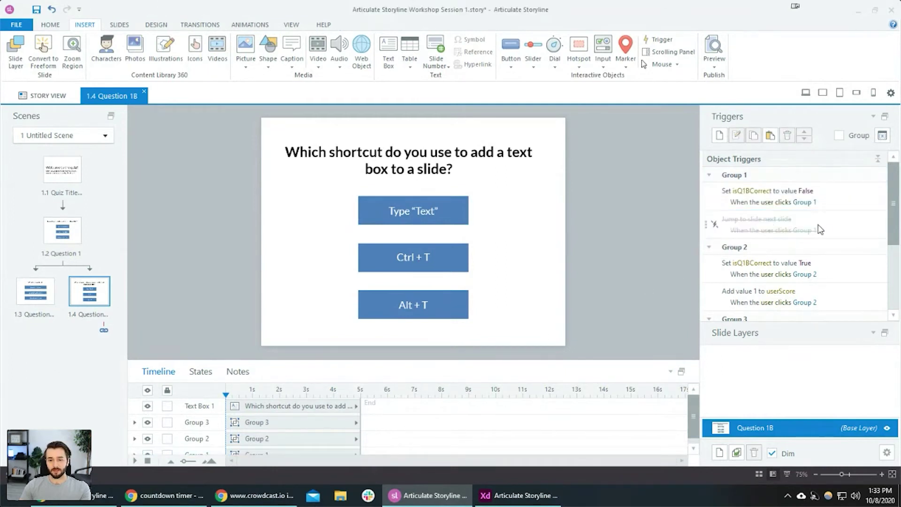
left_click(839, 227)
left_click(715, 223)
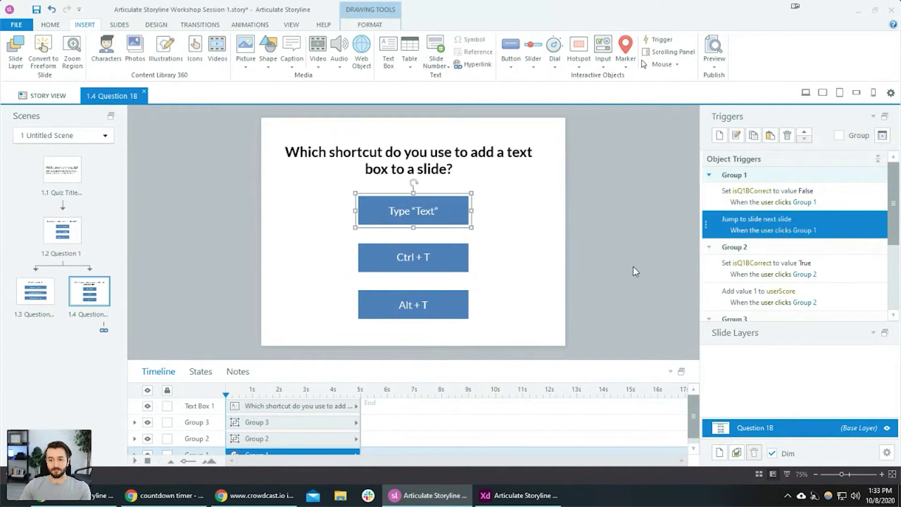
Enlarge the timeline on slide 1.4 so every object row shows, and select the question text.
left_click(632, 266)
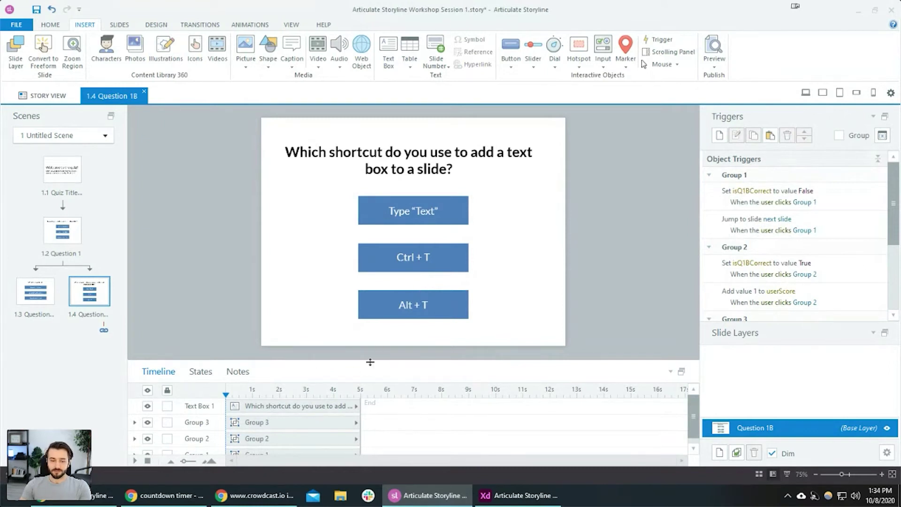
left_click_drag(368, 361, 368, 267)
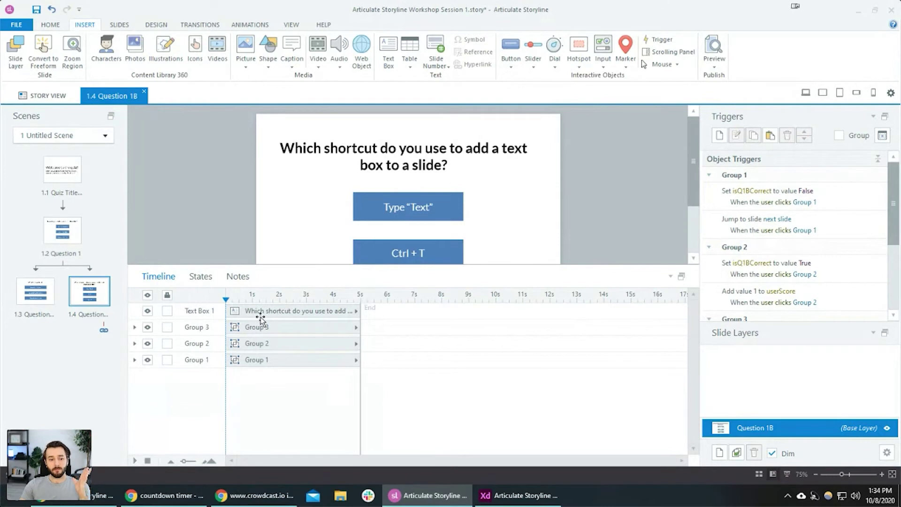
scroll(501, 228, "down", 3)
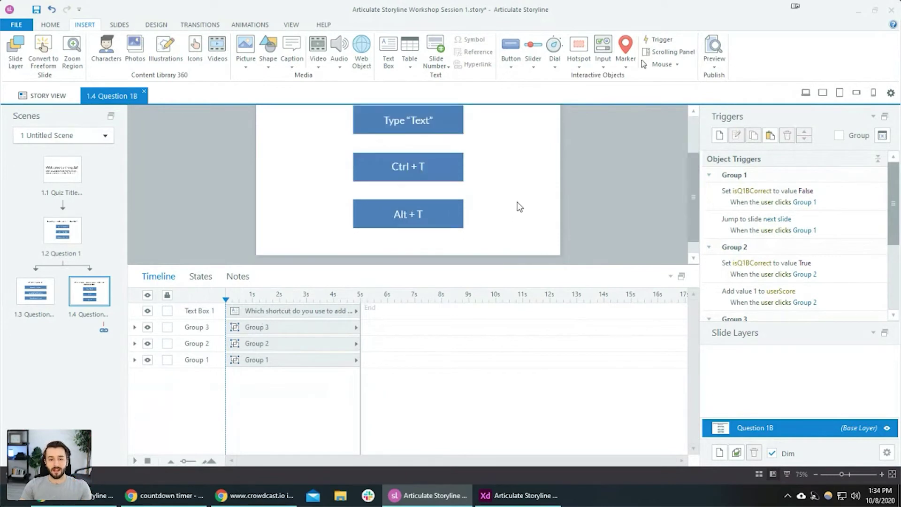
scroll(517, 201, "down", 1)
scroll(517, 202, "up", 2)
scroll(438, 202, "down", 3)
left_click(281, 311)
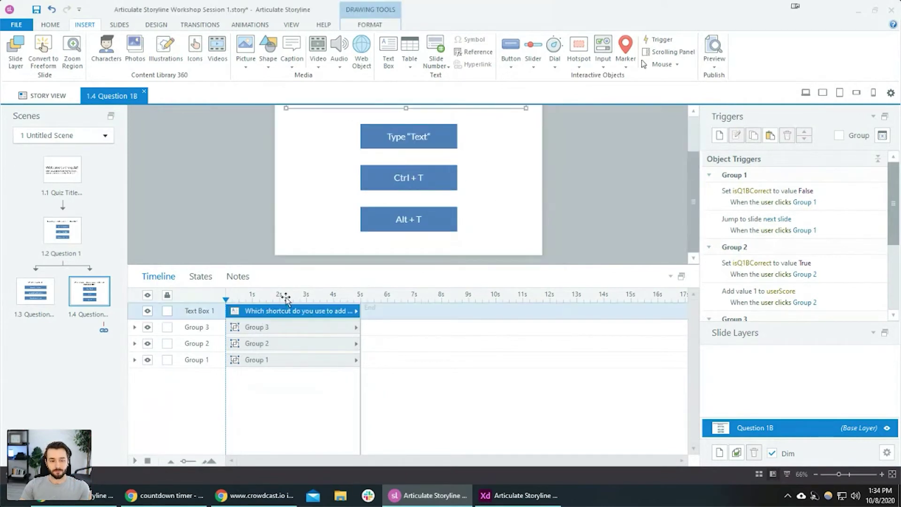
scroll(358, 245, "up", 2)
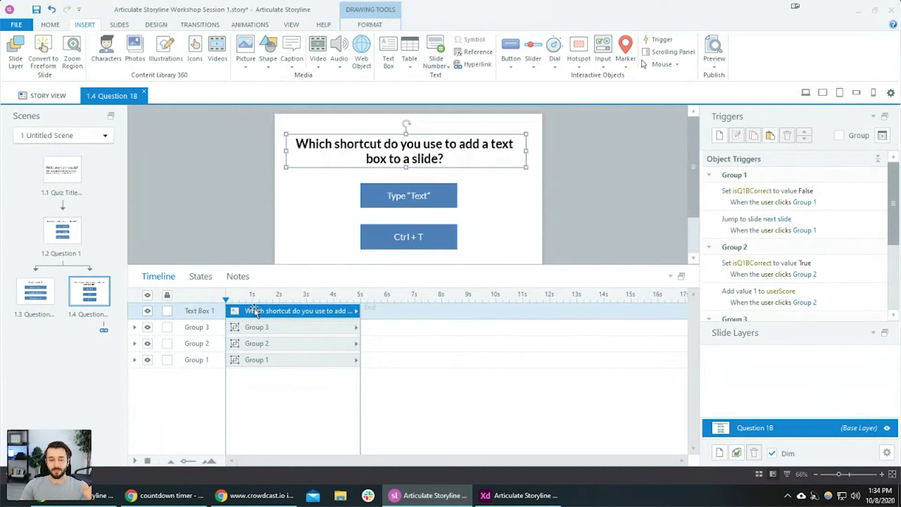
Delay the start of all three answer groups on slide 1.4 to 1 second, and preview the slide.
left_click(235, 327)
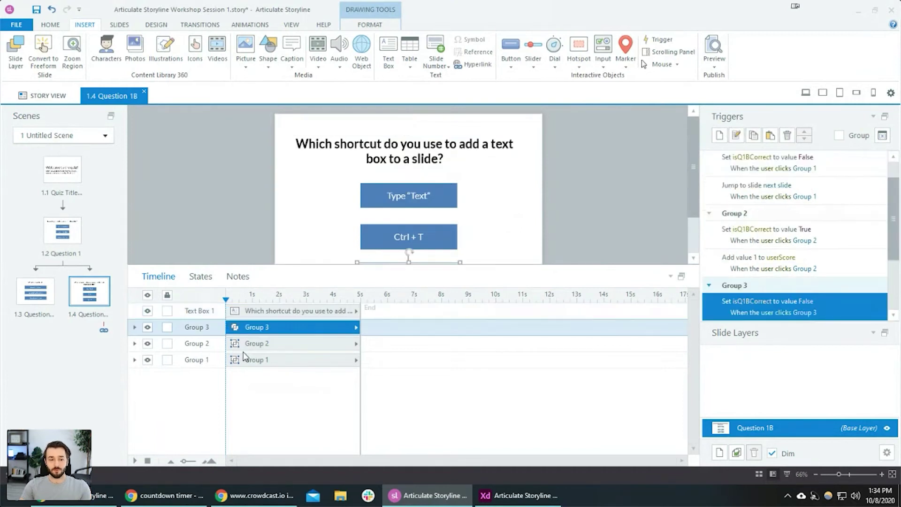
left_click(235, 359, "shift")
left_click_drag(230, 345, 252, 345)
key("ctrl+F12")
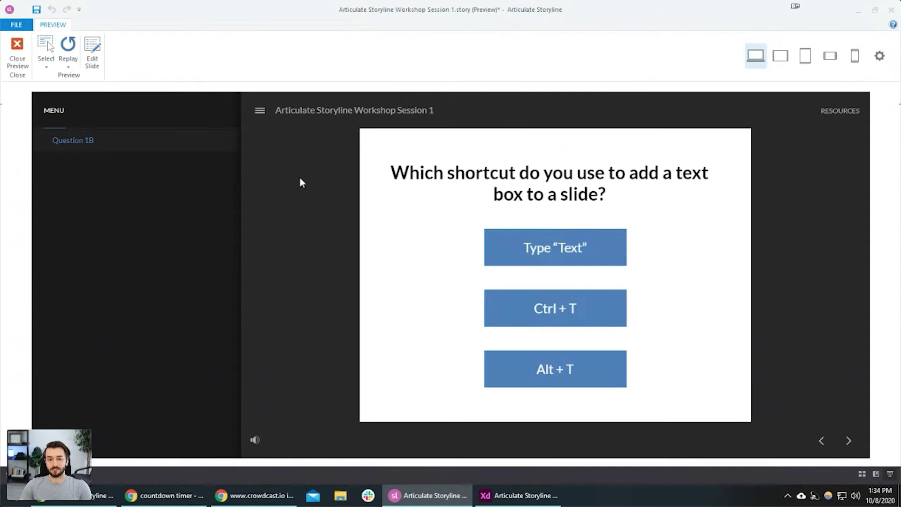
left_click(72, 49)
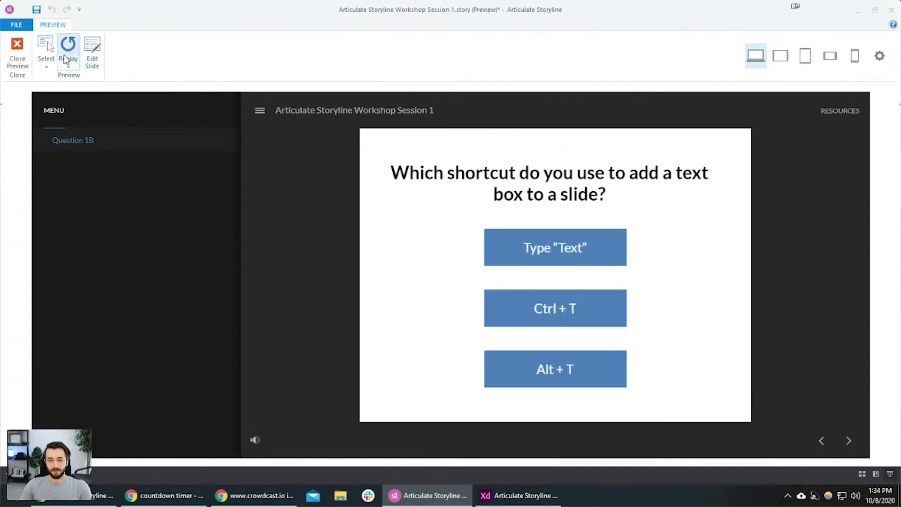
left_click(14, 61)
Move the start of all three answer groups on slide 1.4 back to 0 seconds on the timeline.
left_click(262, 327)
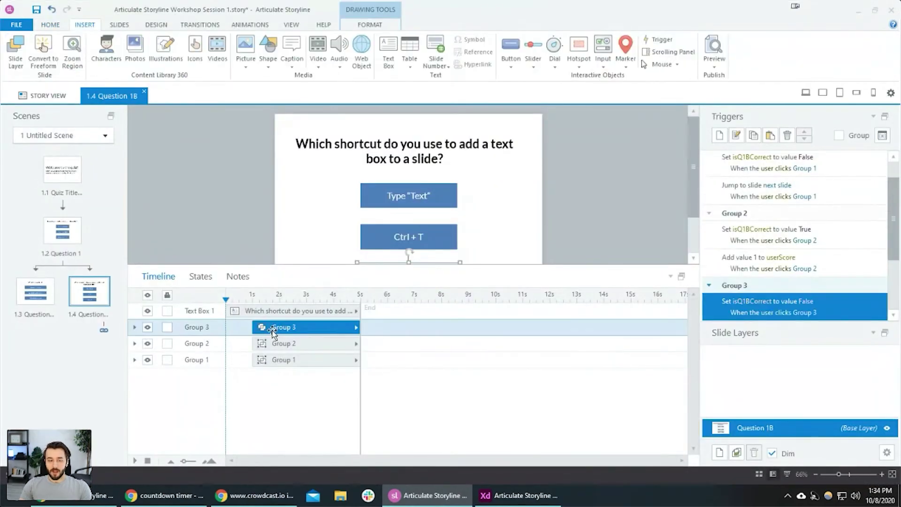
left_click(273, 360, "shift")
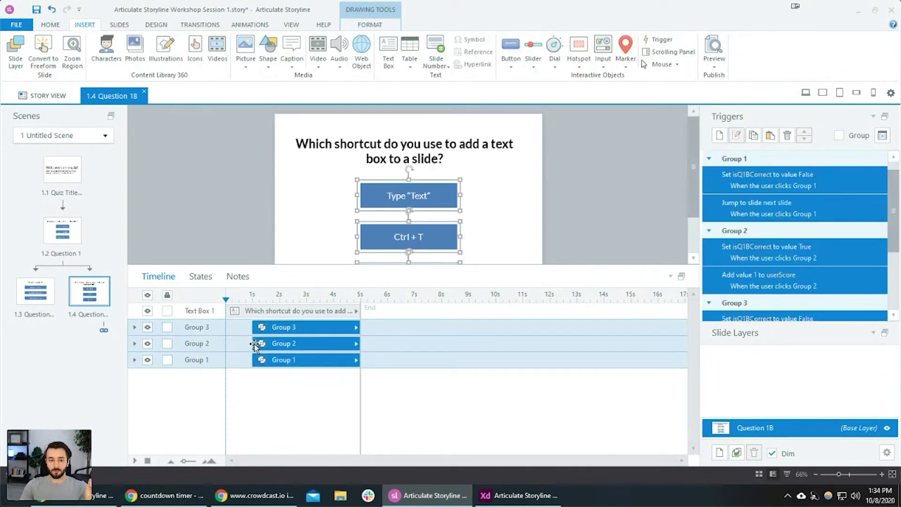
left_click_drag(256, 345, 228, 345)
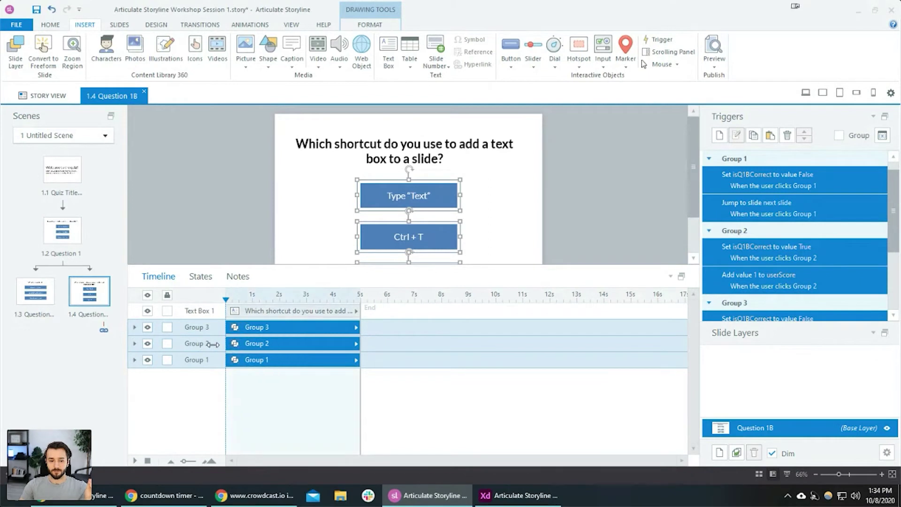
left_click(676, 202)
Examine slide 1.4's timeline objects alongside the correctness and jump triggers of its first answer.
left_click(840, 184)
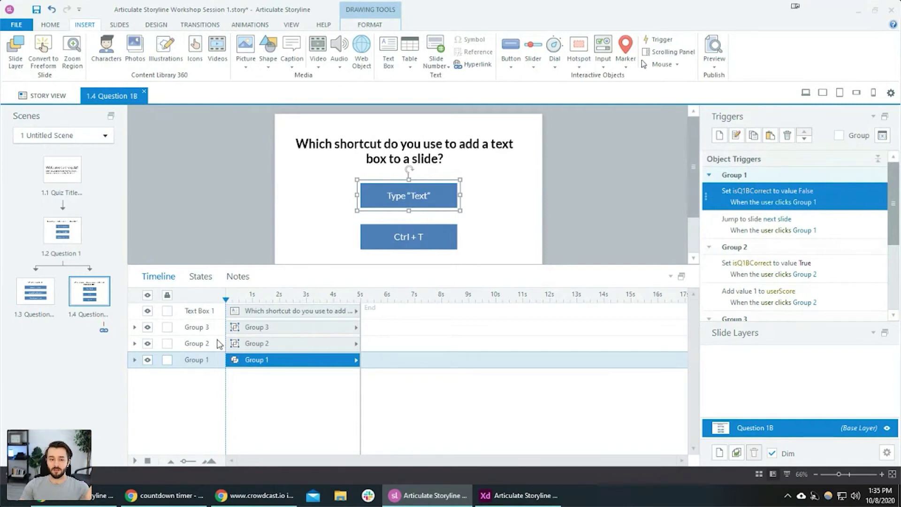
left_click(266, 311)
left_click(267, 359, "shift")
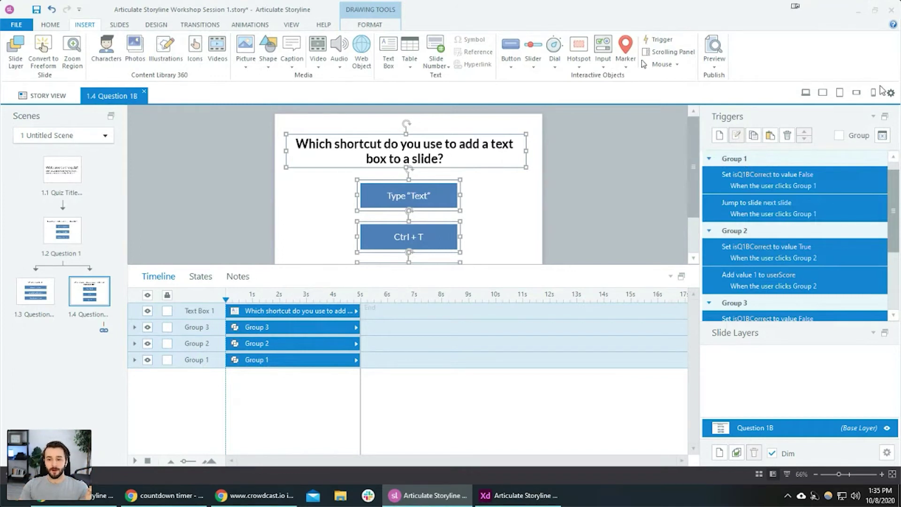
left_click(851, 181)
left_click(854, 202)
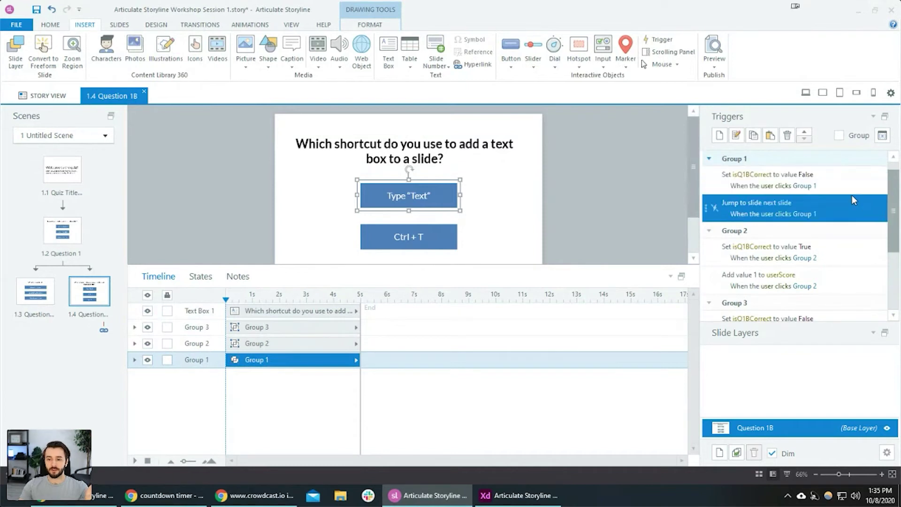
left_click(851, 201)
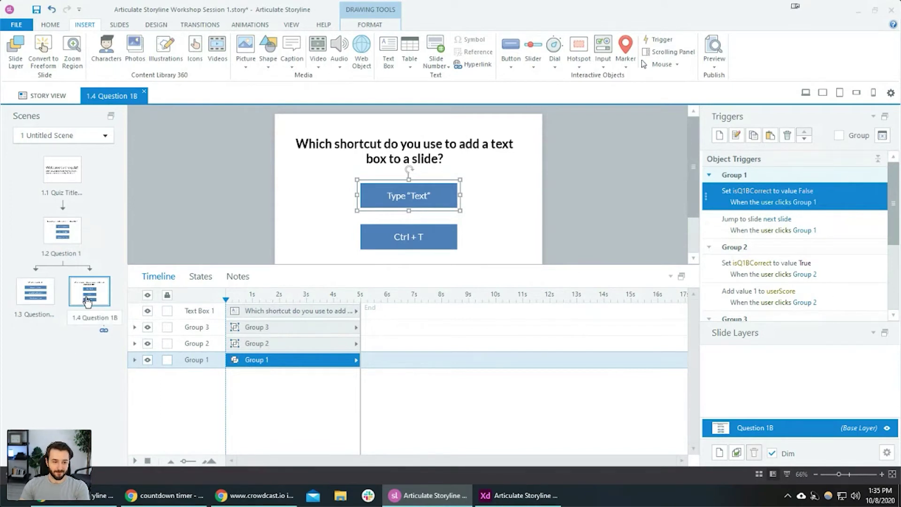
Duplicate the Question 1A slide and rename the copy as Question 1C.
left_click(35, 291)
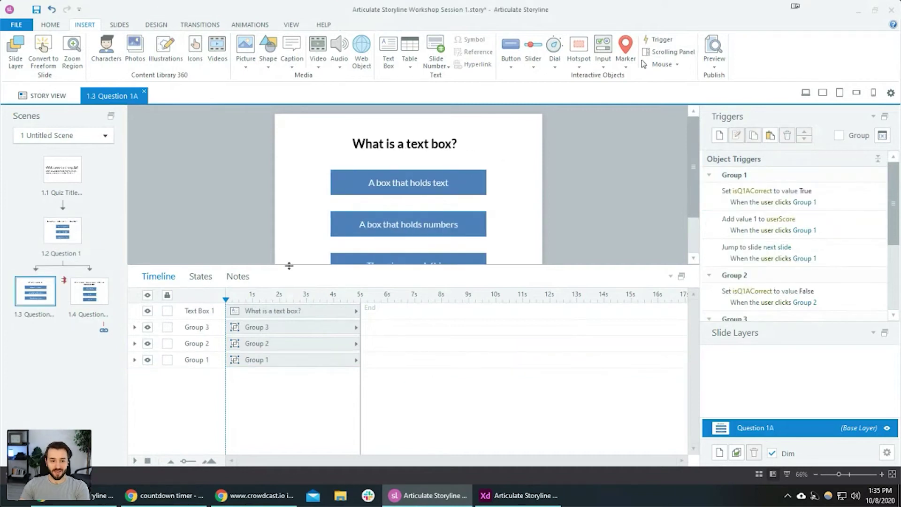
left_click_drag(289, 265, 285, 299)
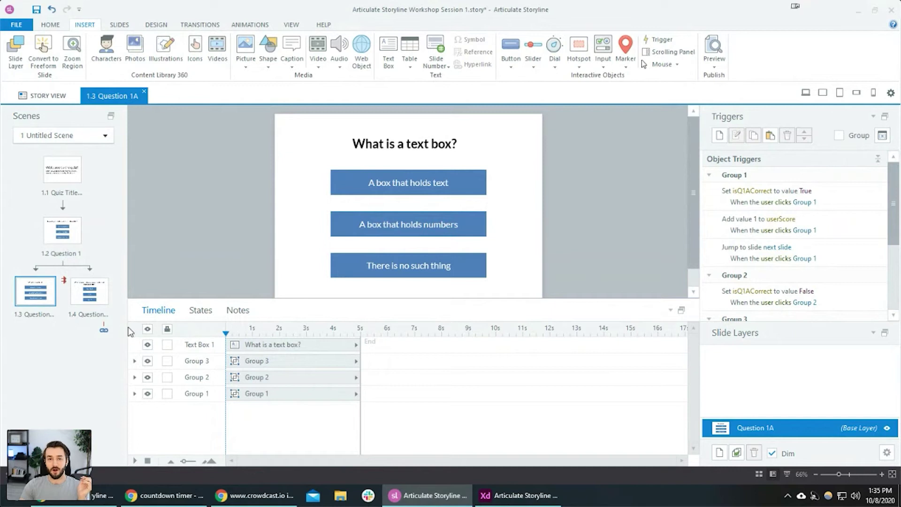
right_click(37, 297)
left_click(69, 368)
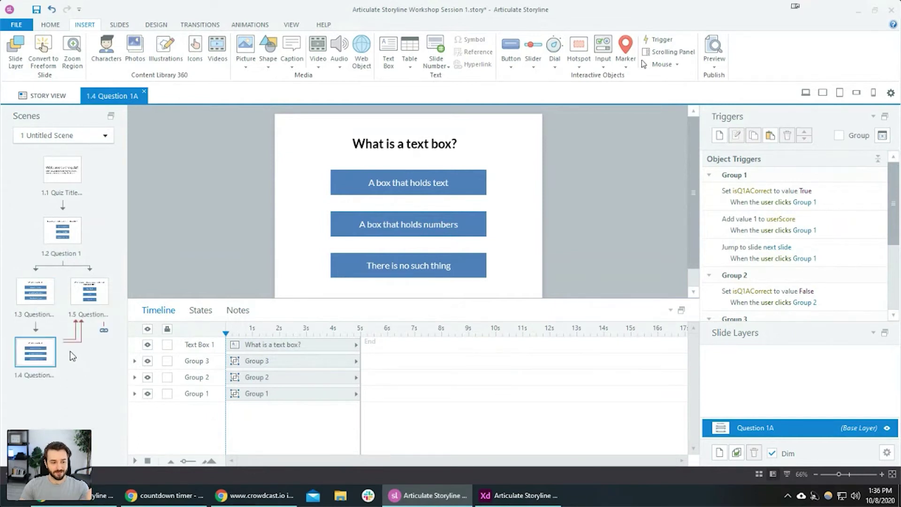
left_click(37, 377)
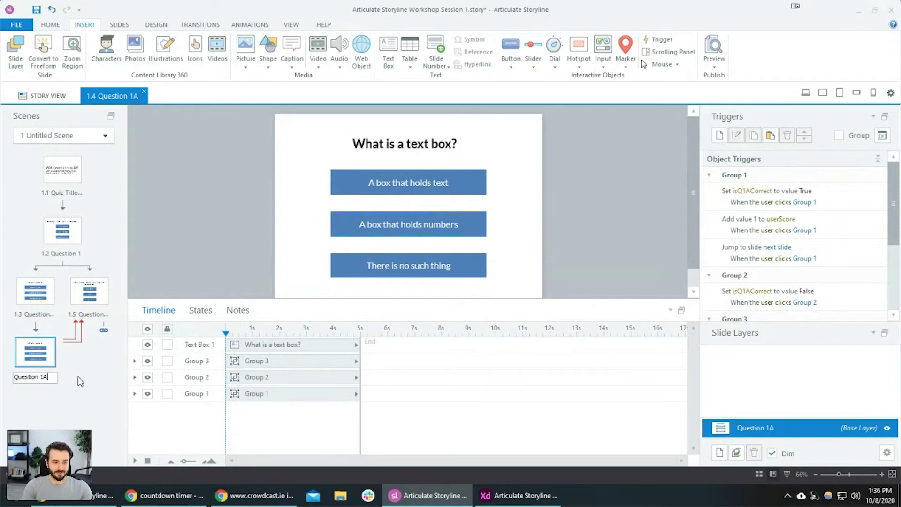
type("C")
key("Return")
On the Question 1C slide, change the question to "Are you human?" and the first answer to "Yes".
left_click(416, 146)
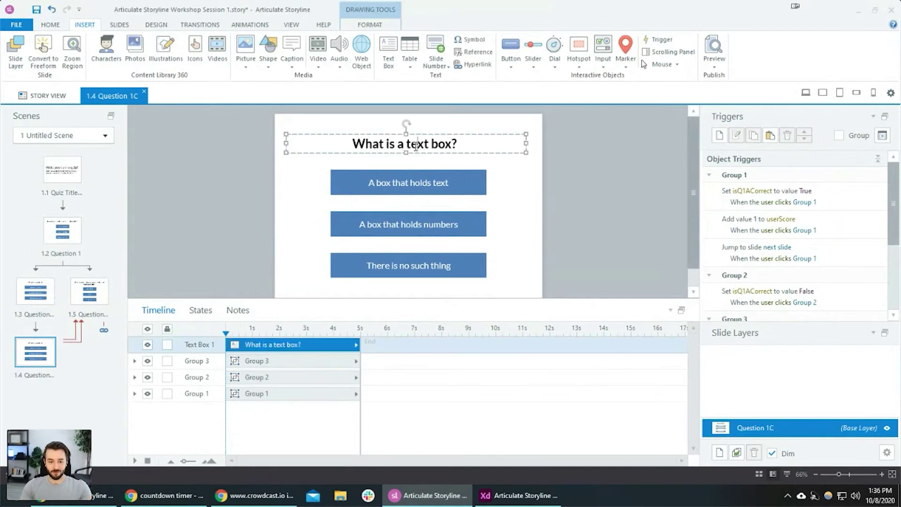
left_click(416, 146)
key("ctrl+a")
type("Are you ")
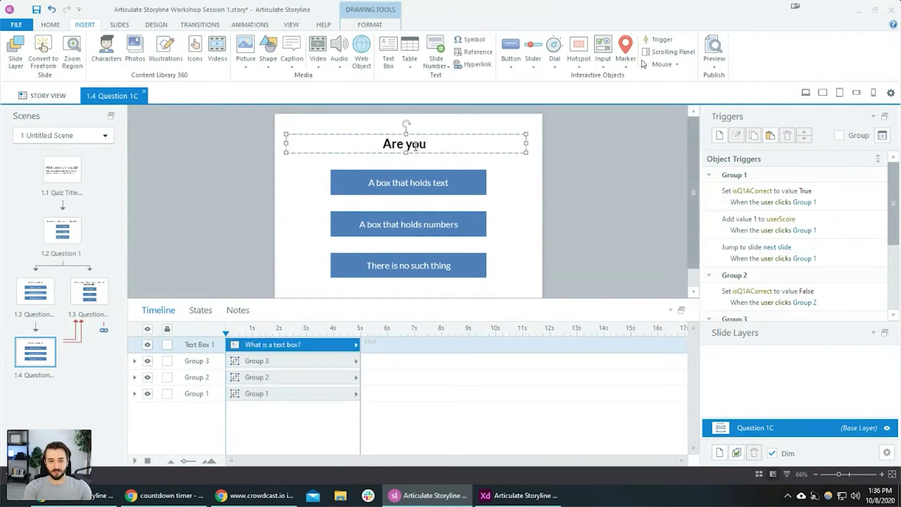
type("human?")
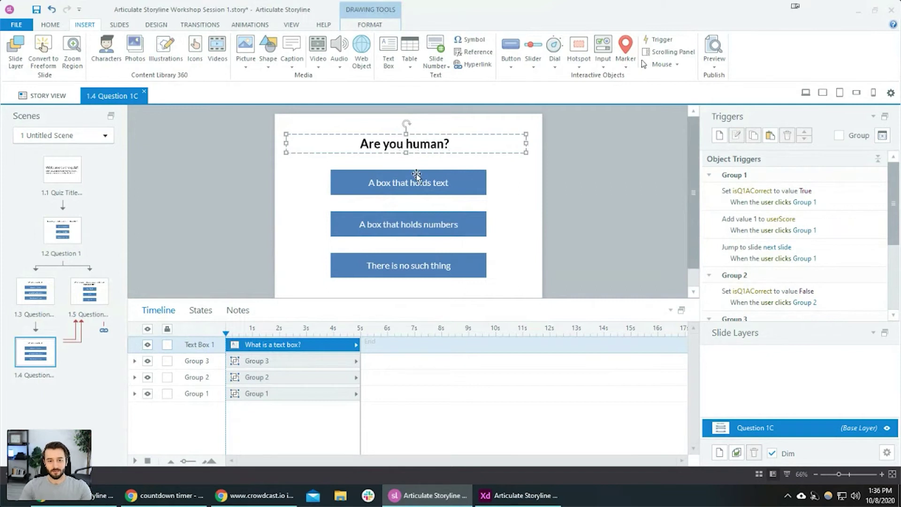
left_click(417, 175)
left_click(416, 181)
key("ctrl+a")
type("Yes")
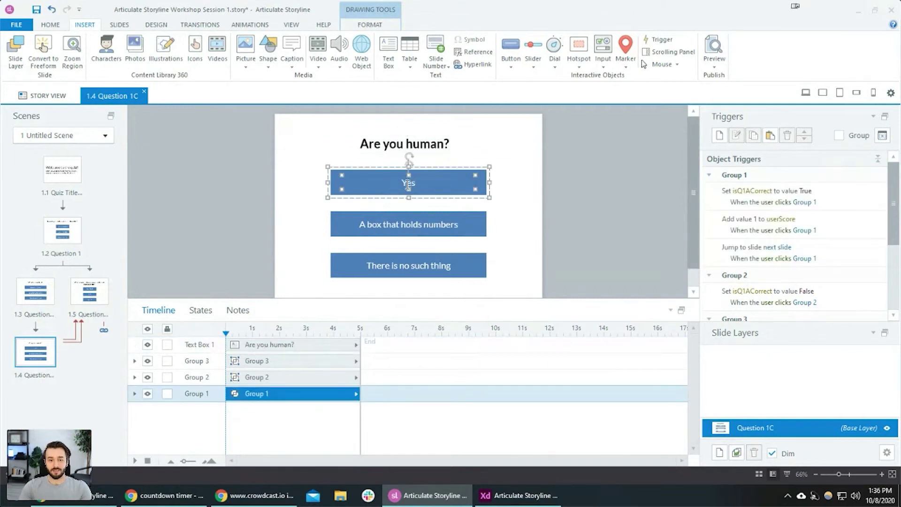
Change the second answer on Question 1C to "No" and narrow the Yes and No boxes together.
left_click(450, 224)
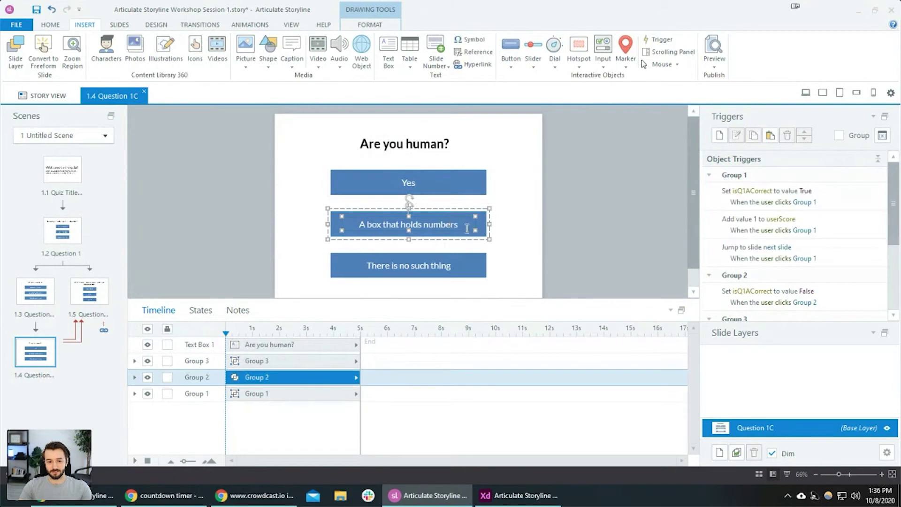
left_click(467, 229)
key("ctrl+a")
type("No")
key("Escape")
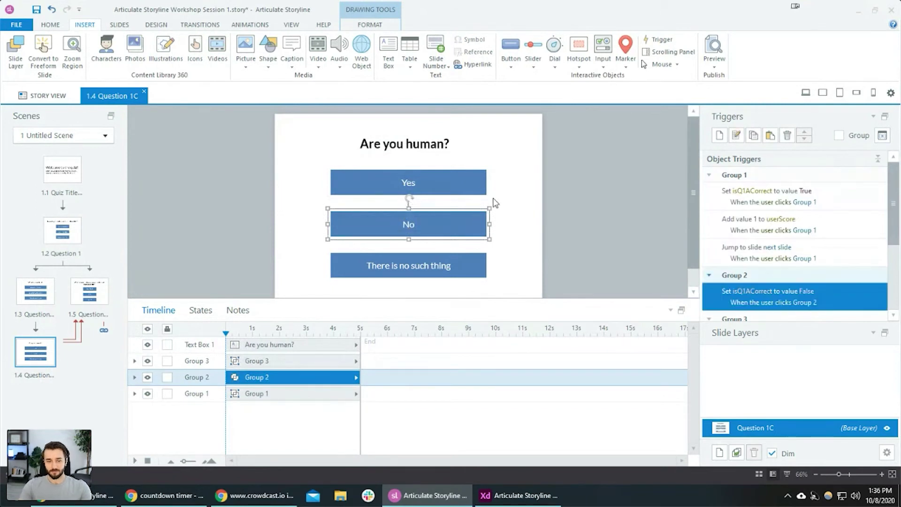
left_click(475, 187, "shift")
left_click_drag(489, 184, 452, 184)
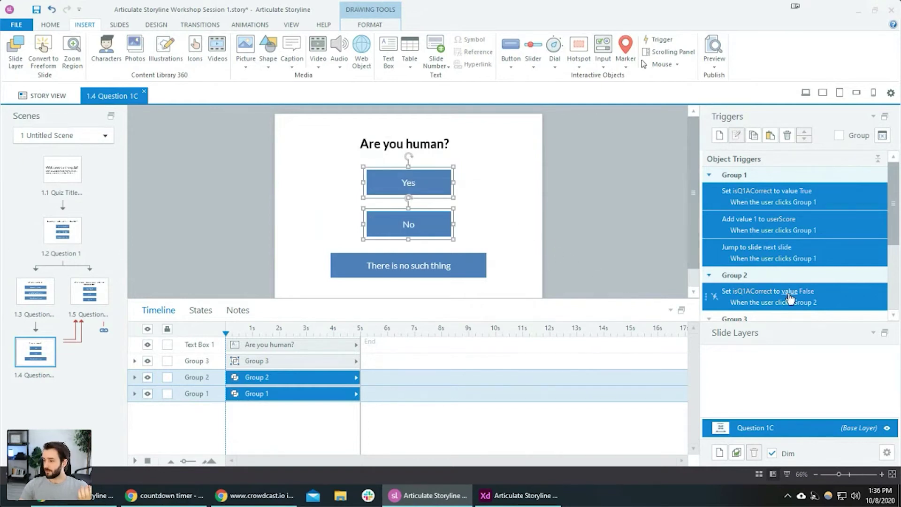
Move the Yes answer on Question 1C up so that it overlaps the question text, and select the question.
left_click(271, 345)
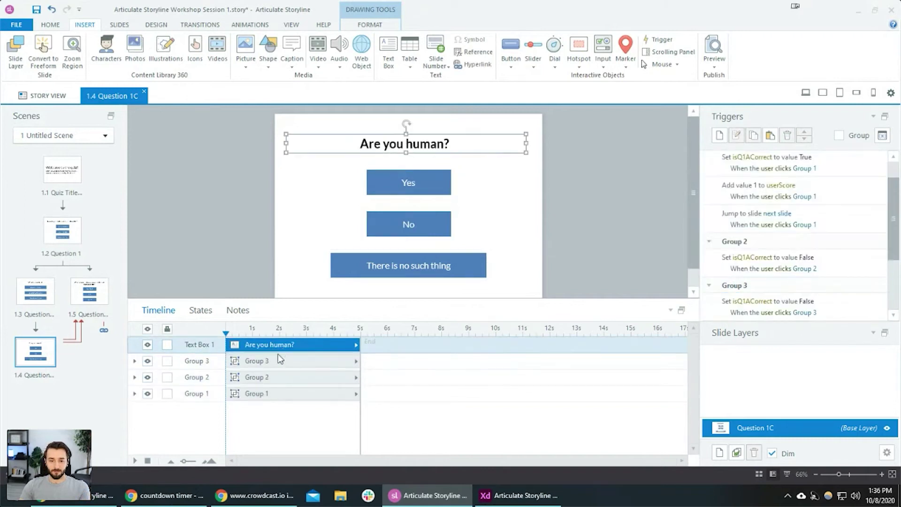
left_click(281, 359)
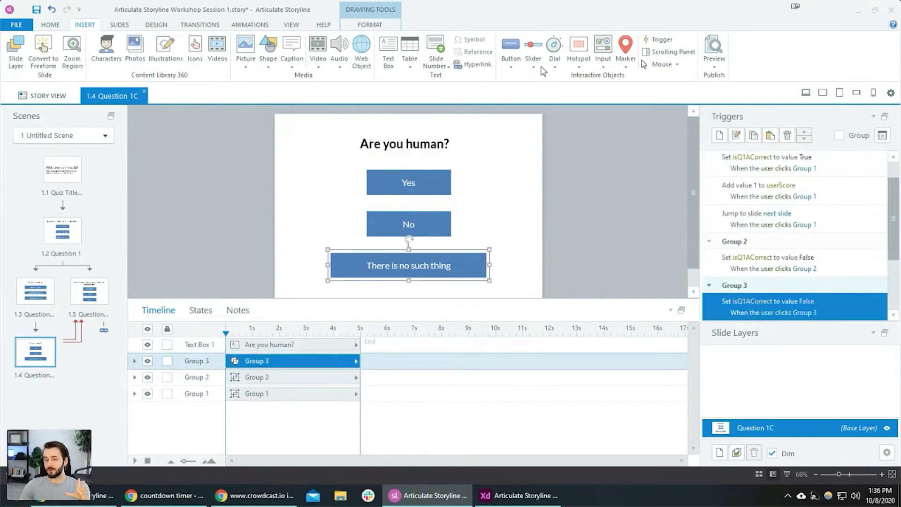
left_click(406, 144)
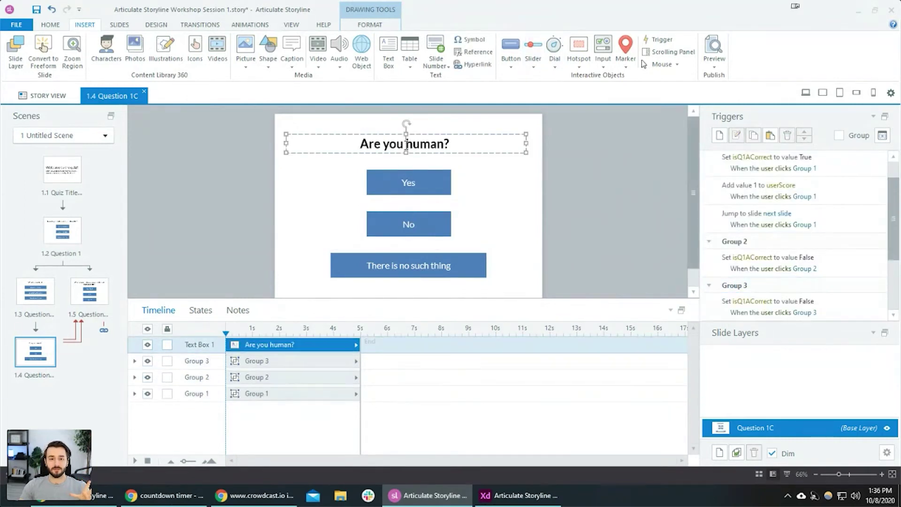
left_click(394, 192)
left_click_drag(389, 177, 439, 150)
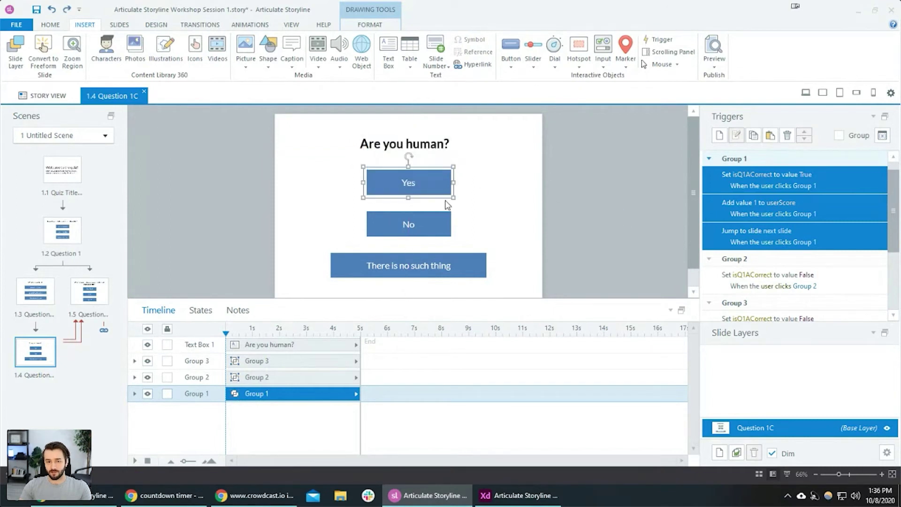
left_click_drag(412, 193, 412, 157)
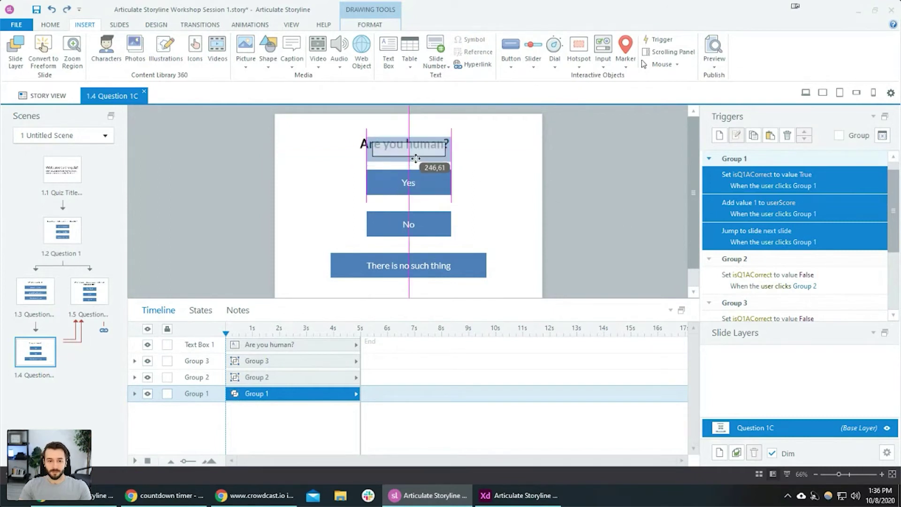
left_click(605, 198)
left_click(408, 143)
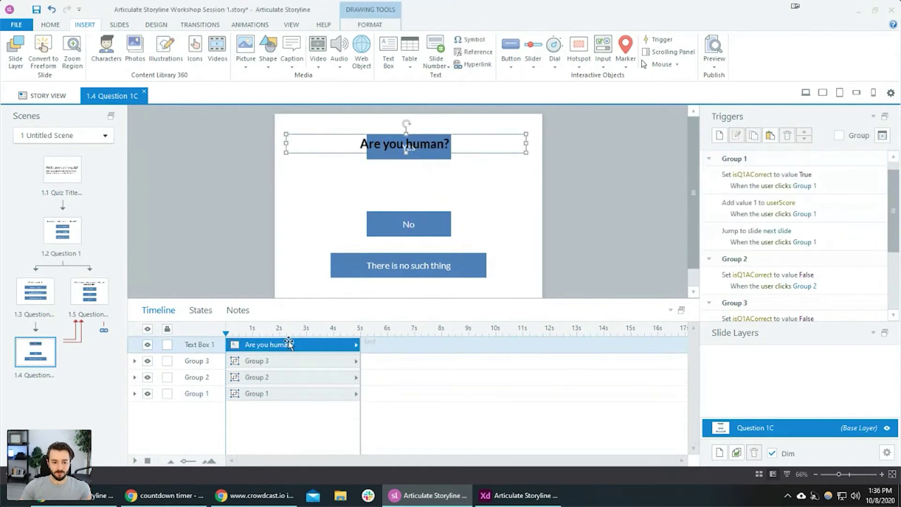
Move the "Are you human?" text beneath all answer groups in the stacking order, and return it to the top.
left_click_drag(283, 346, 283, 394)
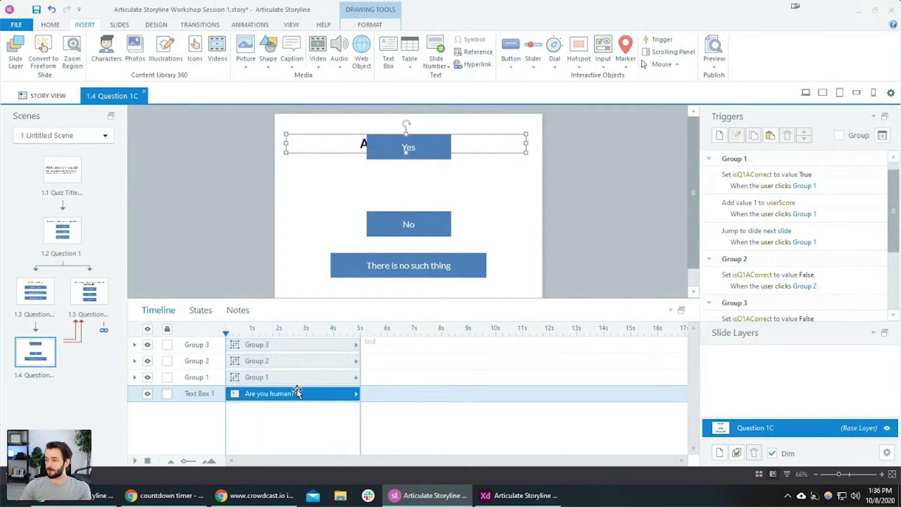
left_click_drag(296, 389, 257, 345)
Send the "Are you human?" text box to the back of the stacking order, and return it above all answer groups.
right_click(262, 347)
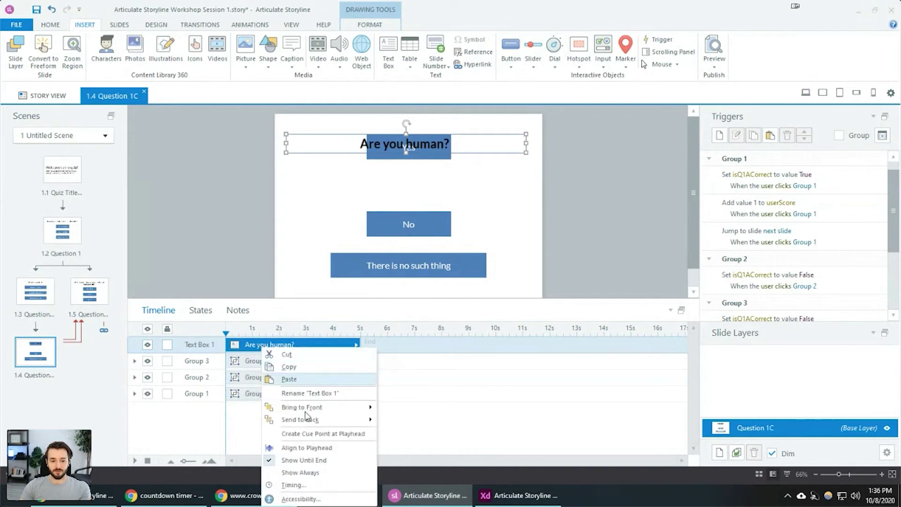
mouse_move(301, 419)
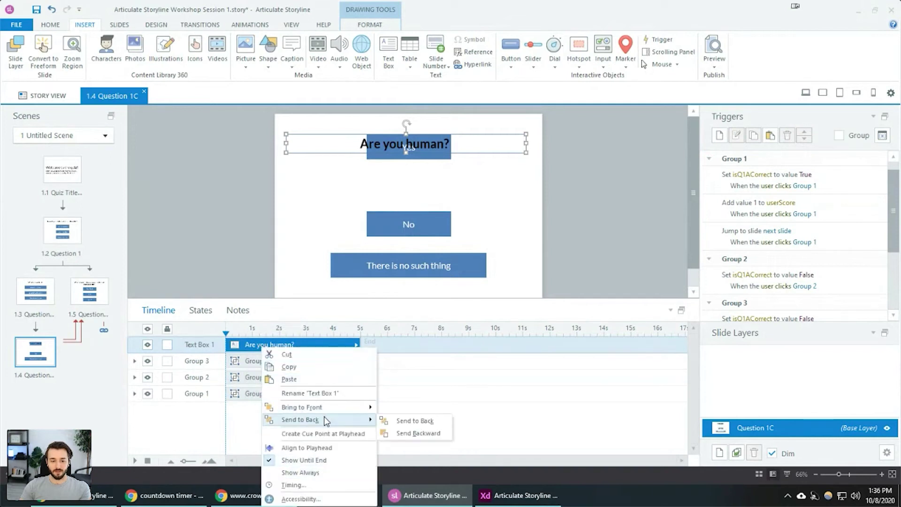
left_click(402, 421)
left_click_drag(272, 393, 237, 327)
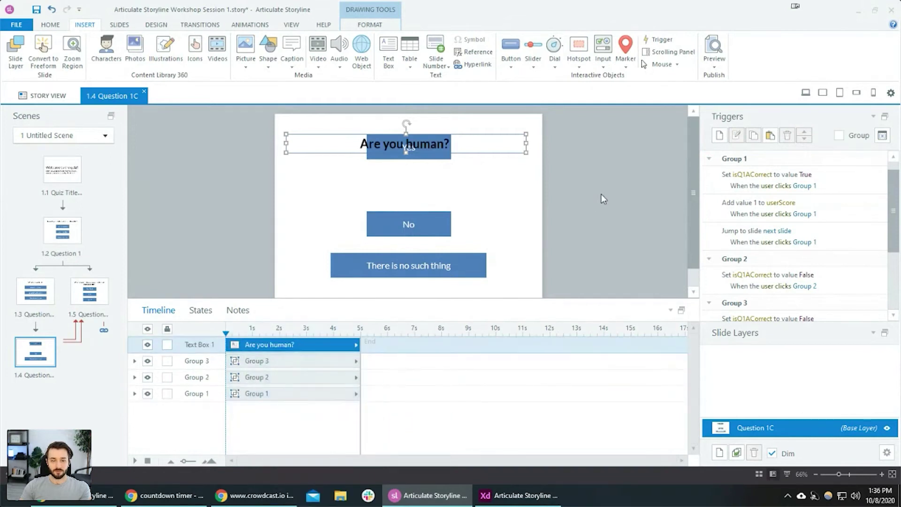
Send the "Are you human?" text box backward by one level from the slide, and restore it to the top of the stacking order.
left_click(601, 196)
left_click(446, 146)
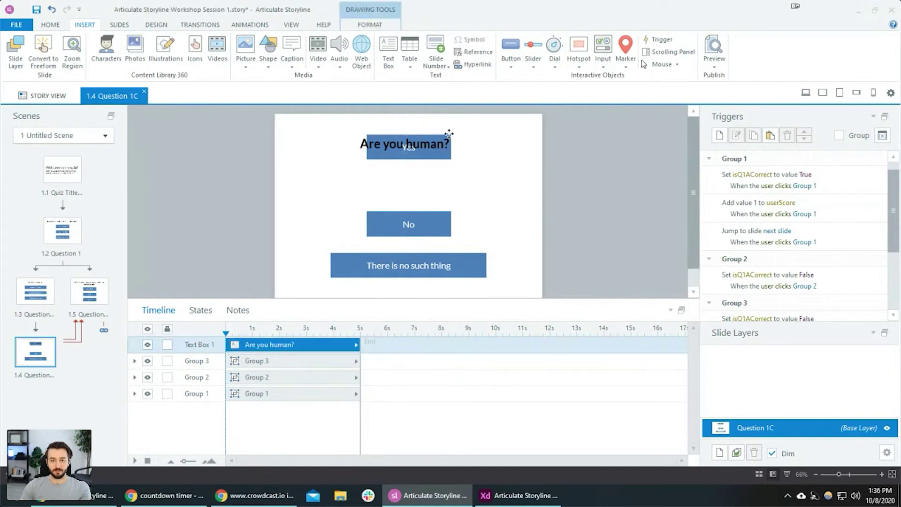
right_click(448, 135)
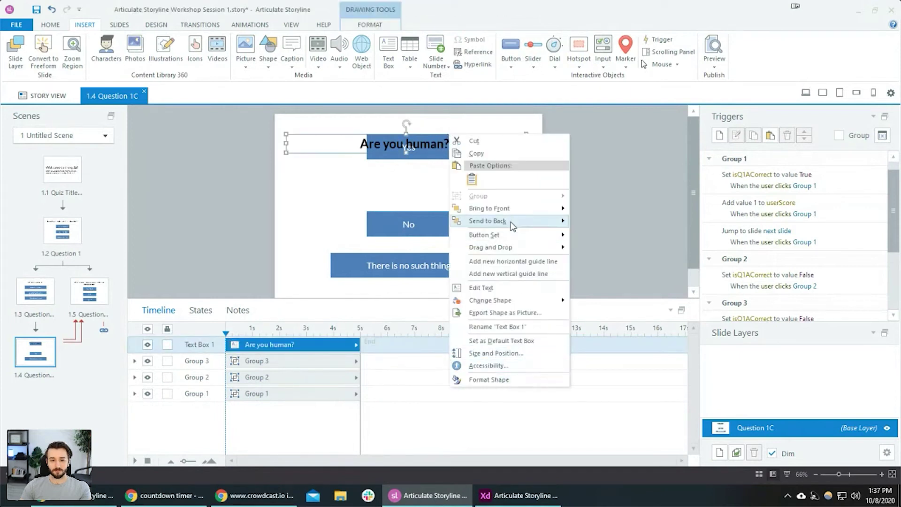
mouse_move(512, 227)
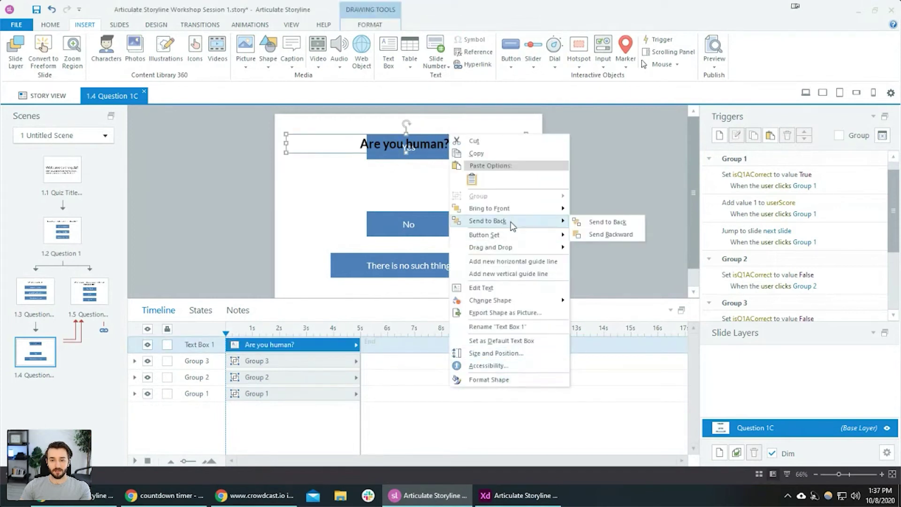
left_click(620, 234)
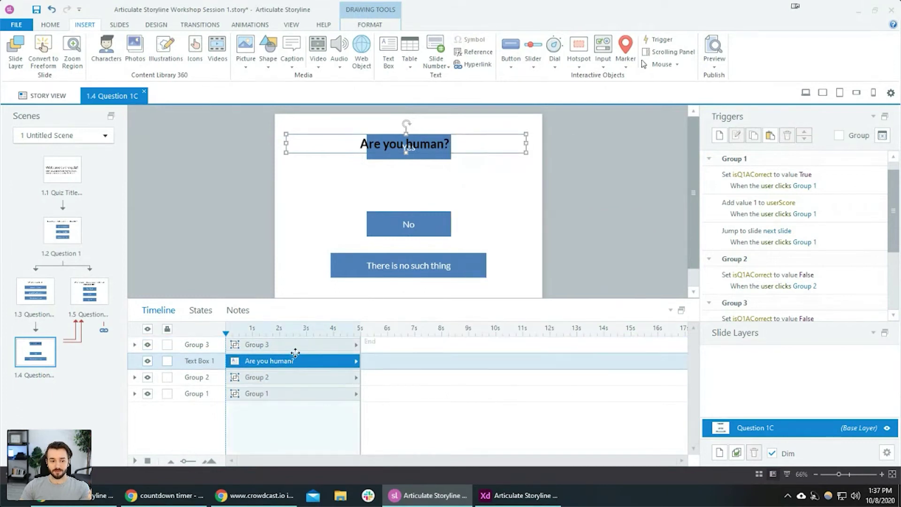
left_click_drag(294, 376, 253, 419)
left_click_drag(248, 361, 248, 343)
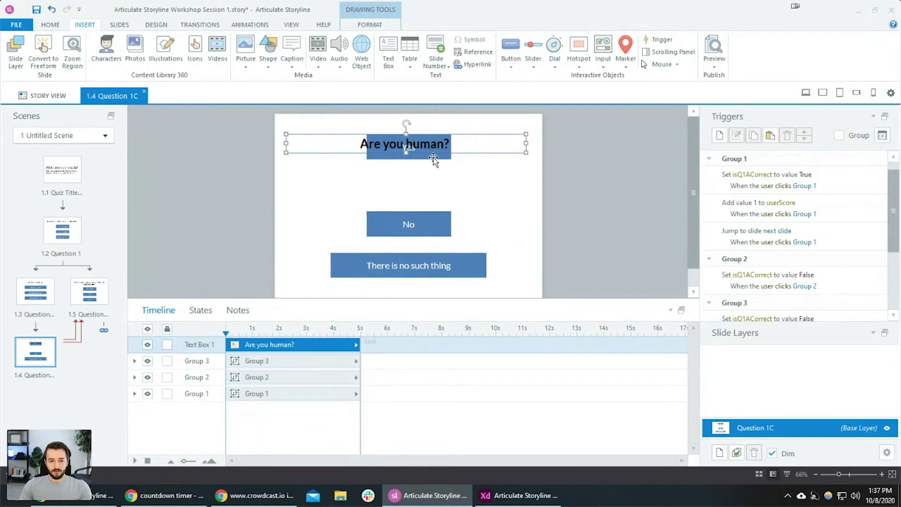
Move the Yes answer down between the question and the No answer, and change the third answer's text to "Not Applicable".
left_click_drag(431, 162, 425, 199)
left_click(446, 269)
type("Not")
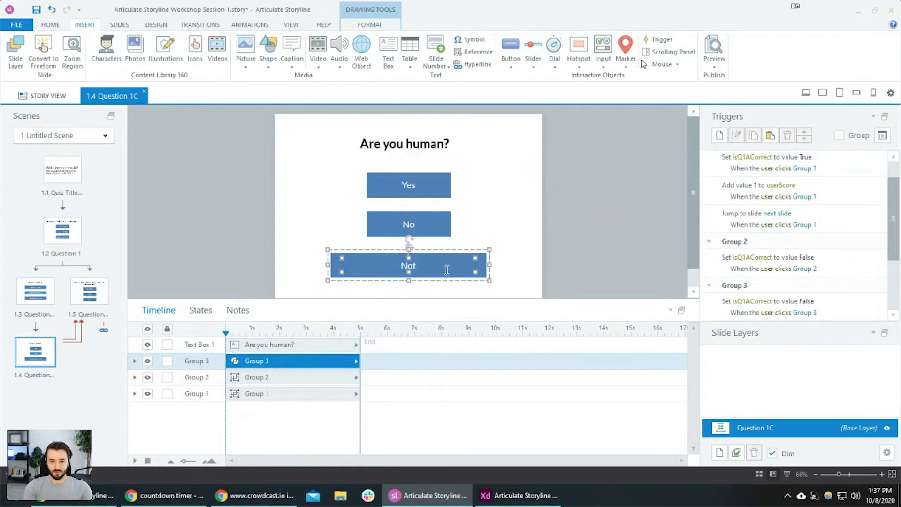
type(" Applicable")
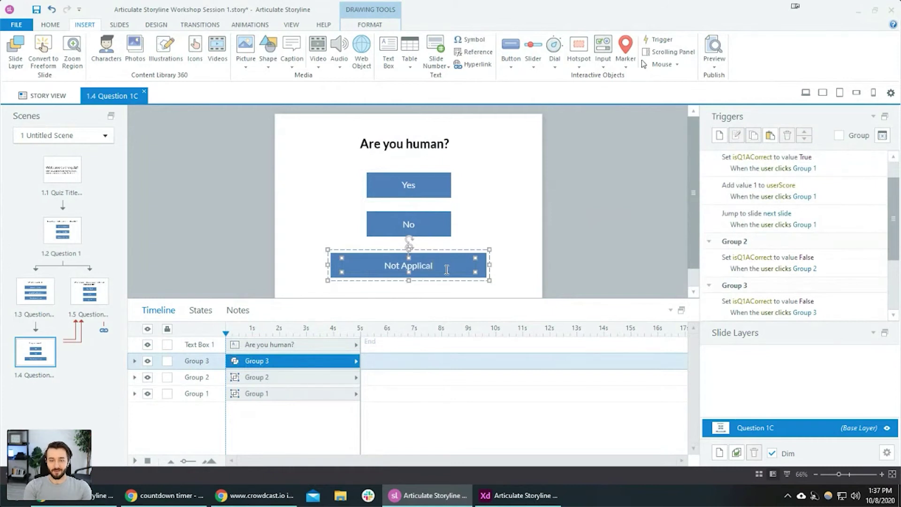
Distribute the Yes, No and Not Applicable answer buttons evenly in the vertical direction.
left_click(443, 225, "shift")
left_click(417, 186, "shift")
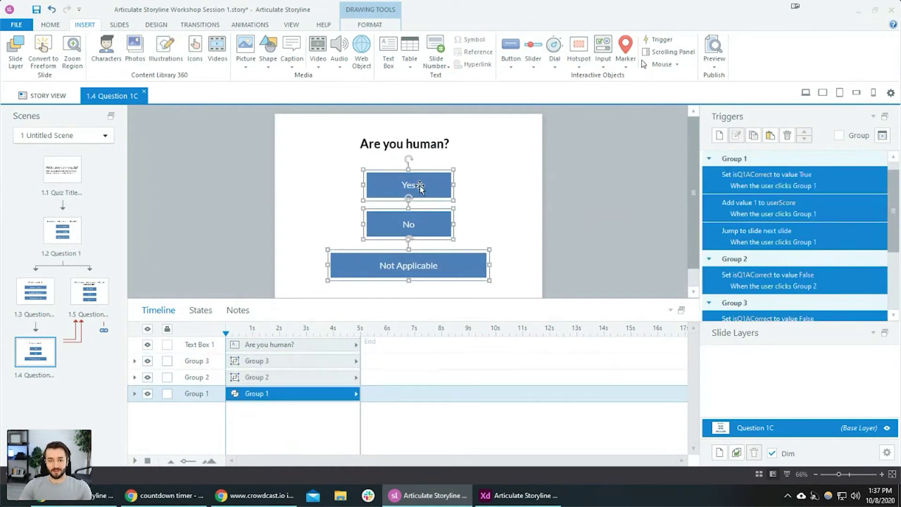
left_click(370, 24)
left_click(574, 66)
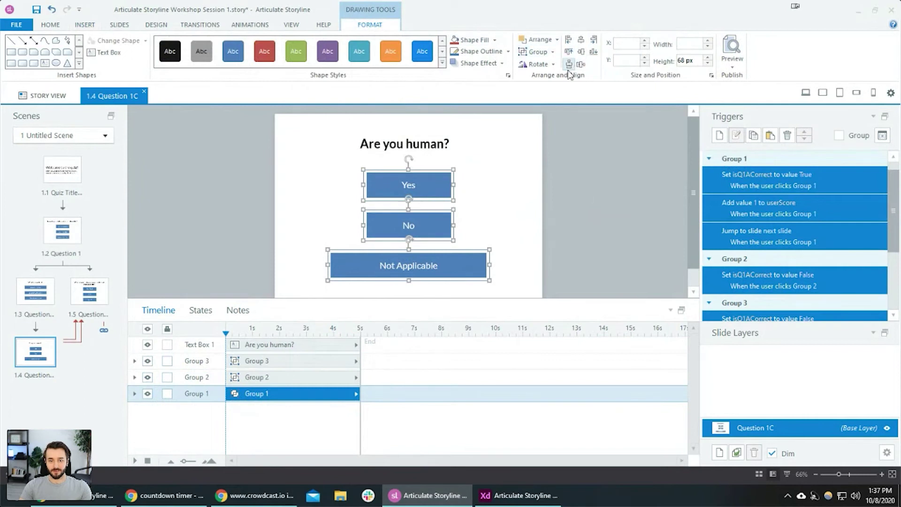
left_click(538, 203)
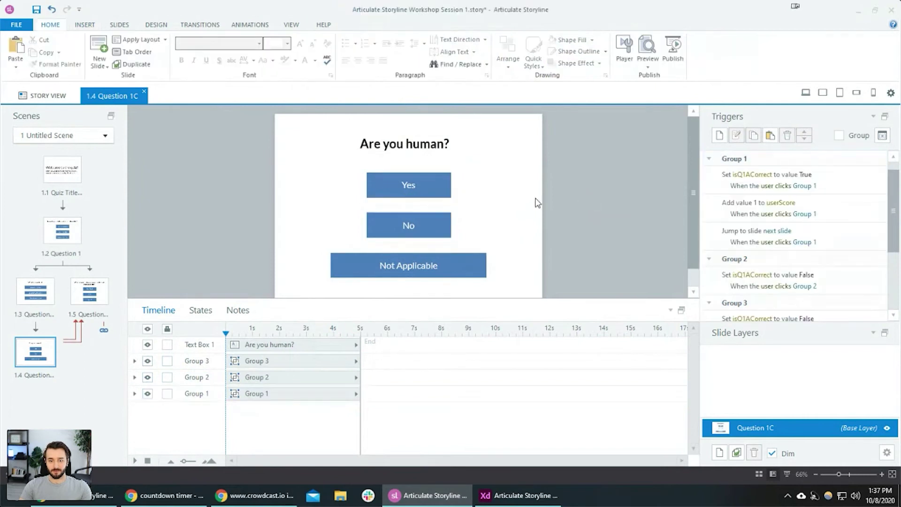
Create a True/False project variable named isQ1CCorrect with the default value False.
left_click(882, 135)
left_click(752, 111)
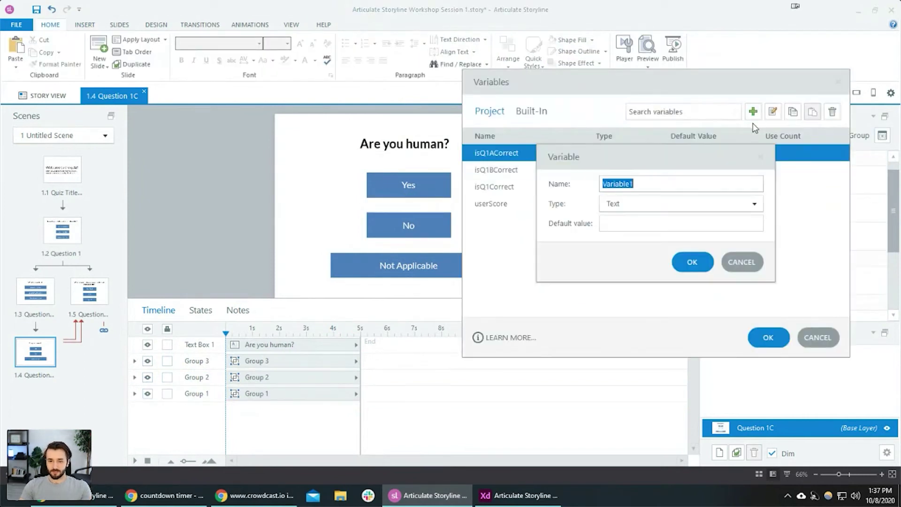
type("isQ1CCorrect")
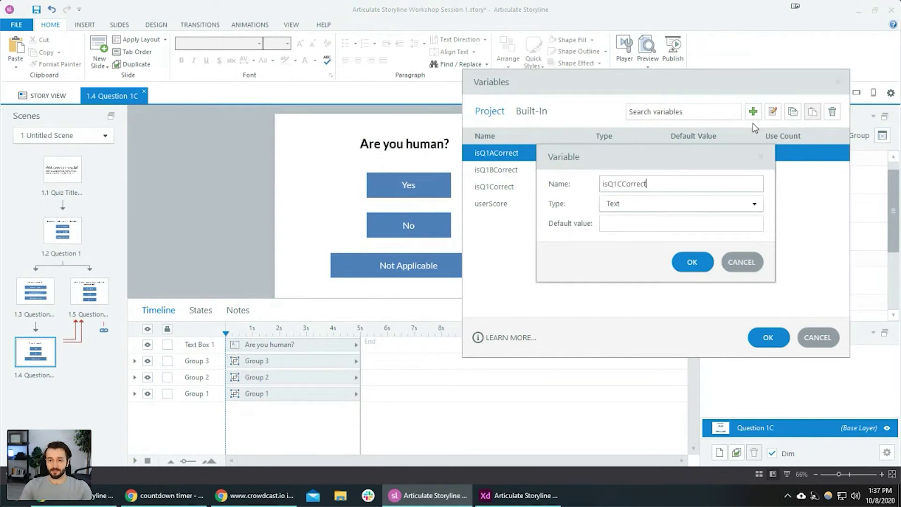
left_click(651, 207)
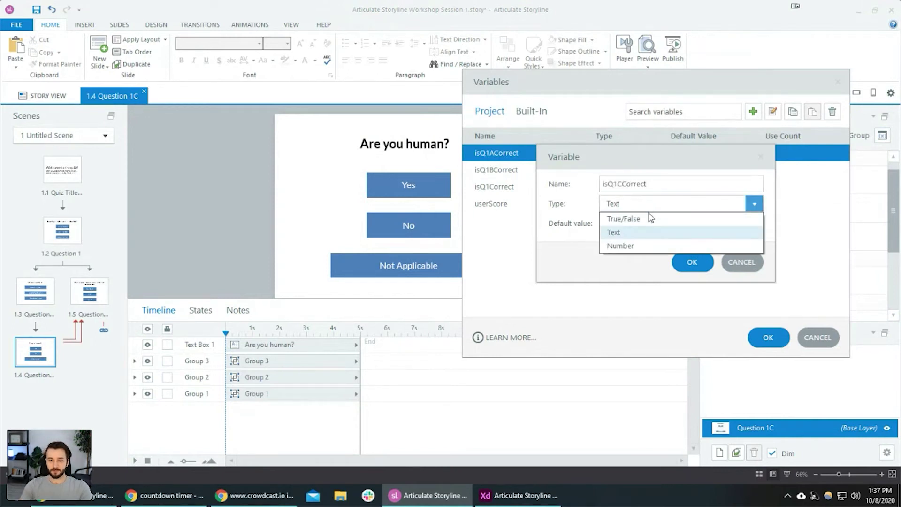
left_click(651, 217)
left_click(692, 262)
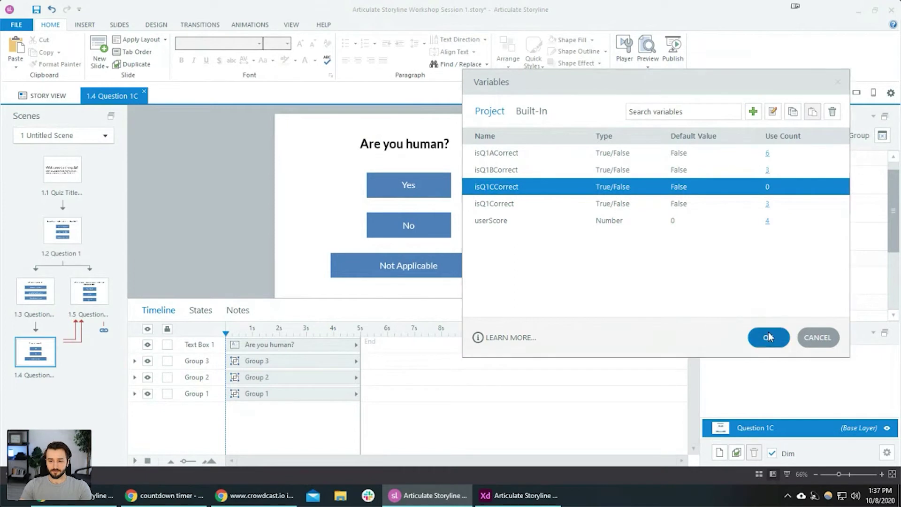
left_click(769, 337)
Change the variable in the Yes button's set-to-True trigger to isQ1CCorrect.
left_click(422, 183)
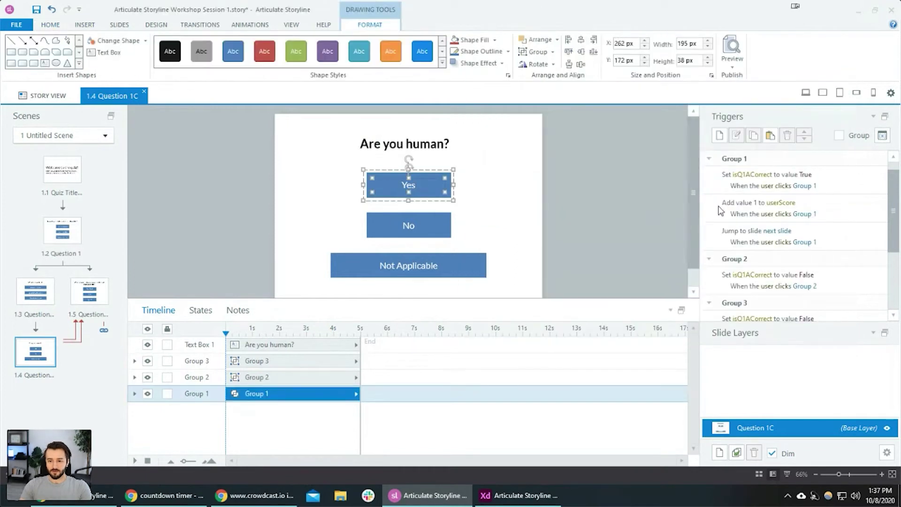
left_click(840, 192)
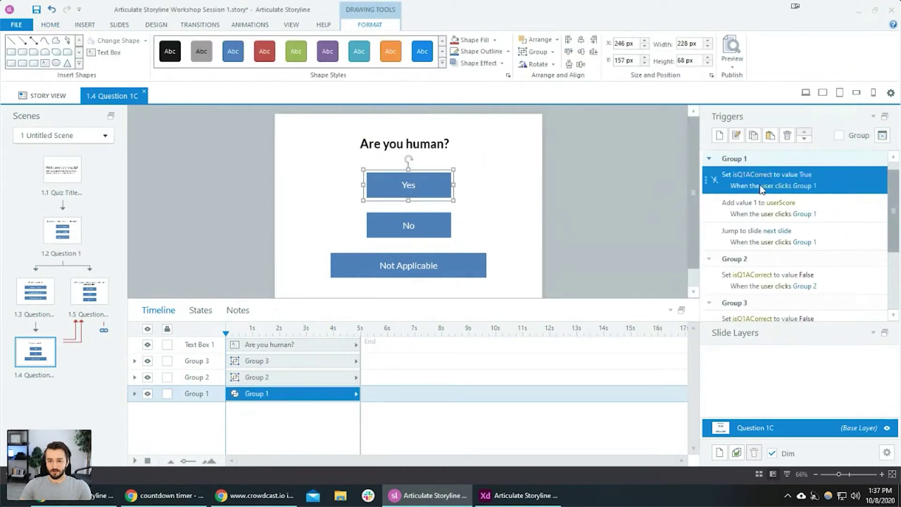
left_click(751, 175)
left_click(783, 83)
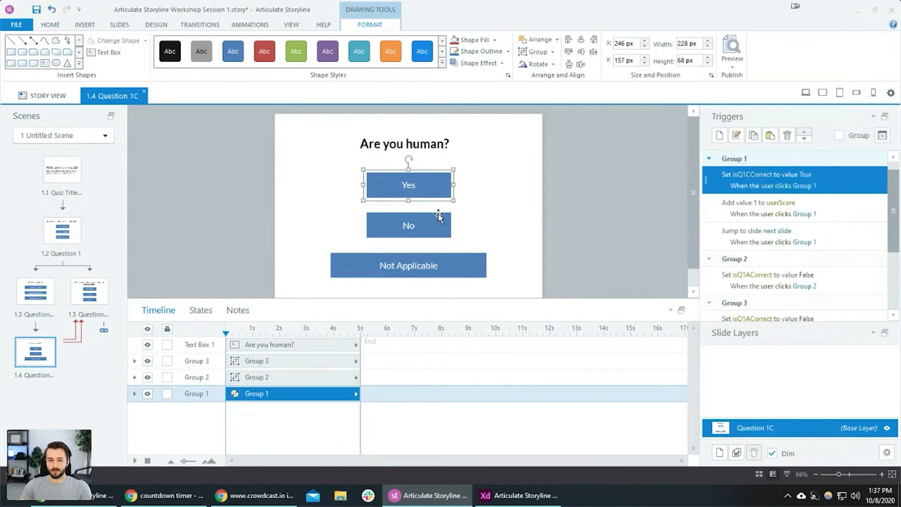
Change the variable in the Not Applicable button's set-to-False trigger to isQ1CCorrect.
left_click(436, 218)
scroll(831, 256, "down", 3)
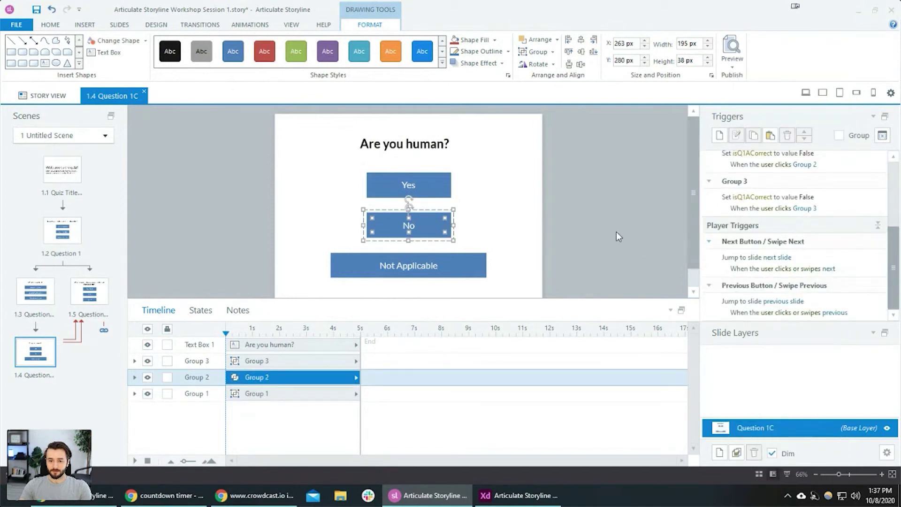
scroll(805, 227, "up", 5)
left_click(454, 275)
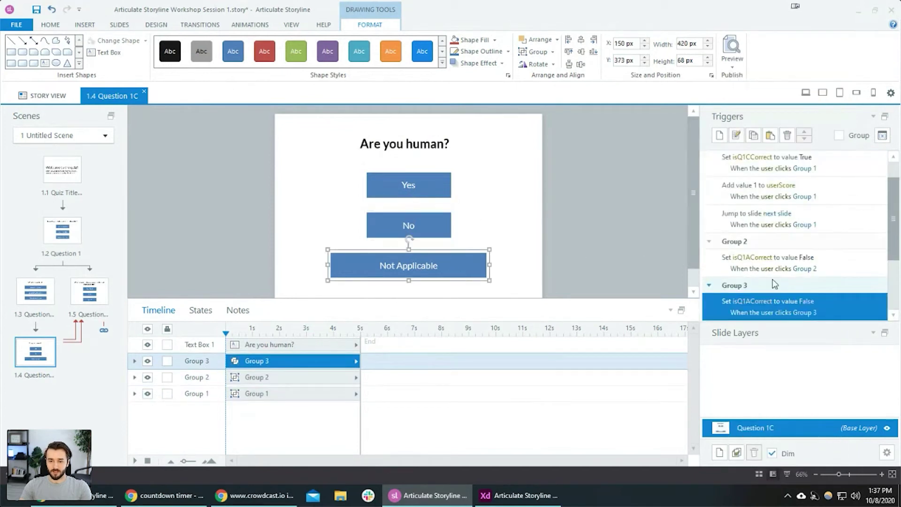
left_click(762, 309)
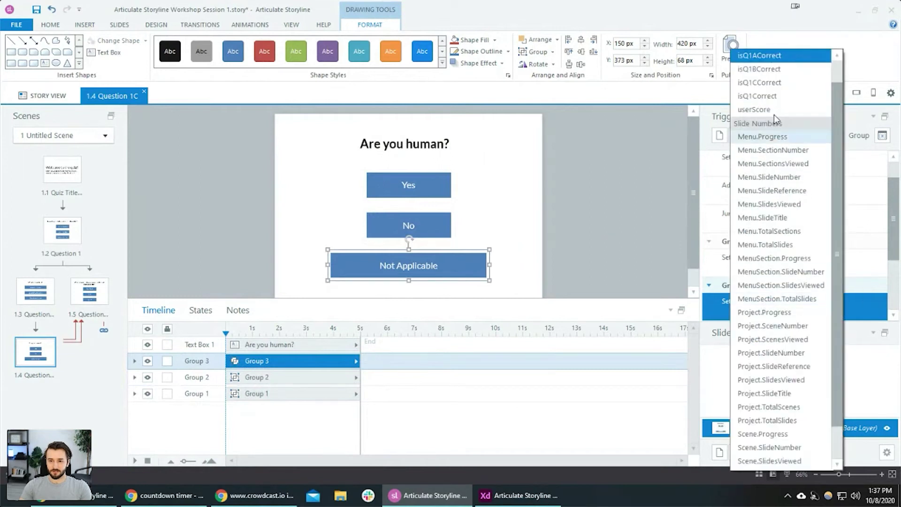
left_click(776, 85)
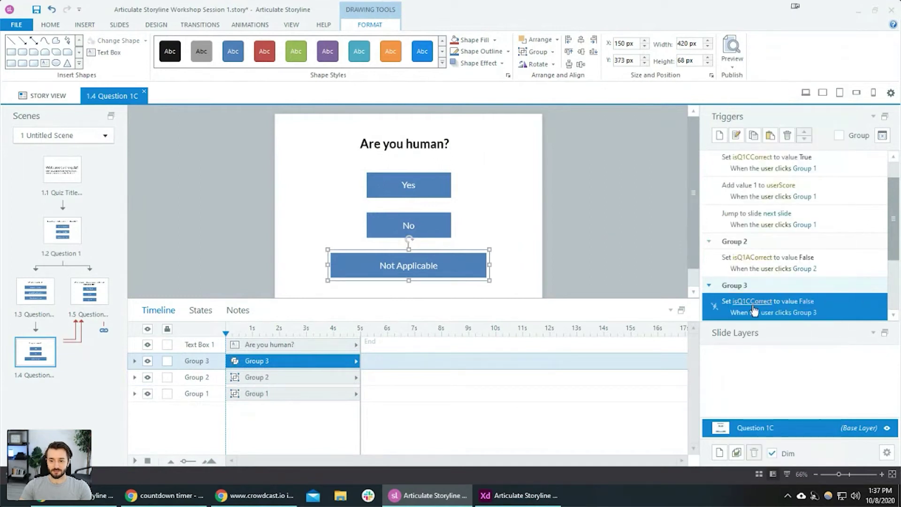
Change the variable in the No button's set-to-False trigger to isQ1CCorrect.
left_click(429, 230)
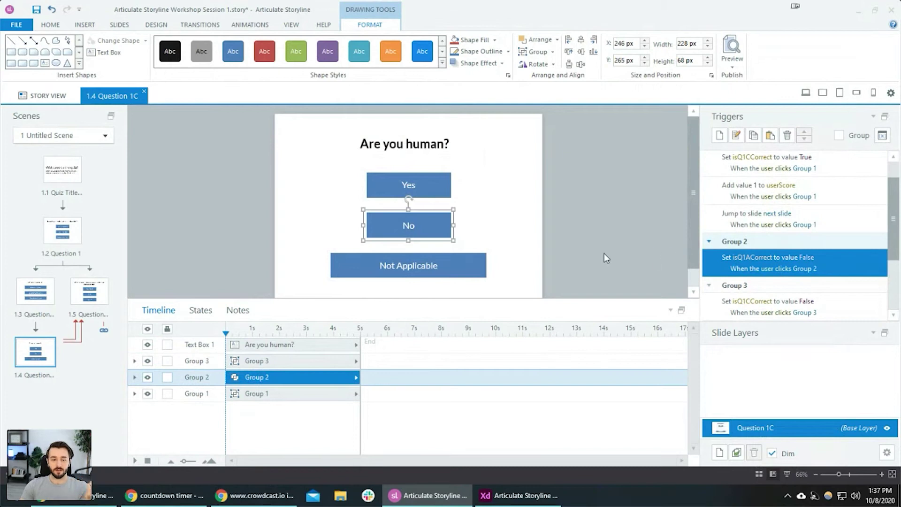
left_click(759, 260)
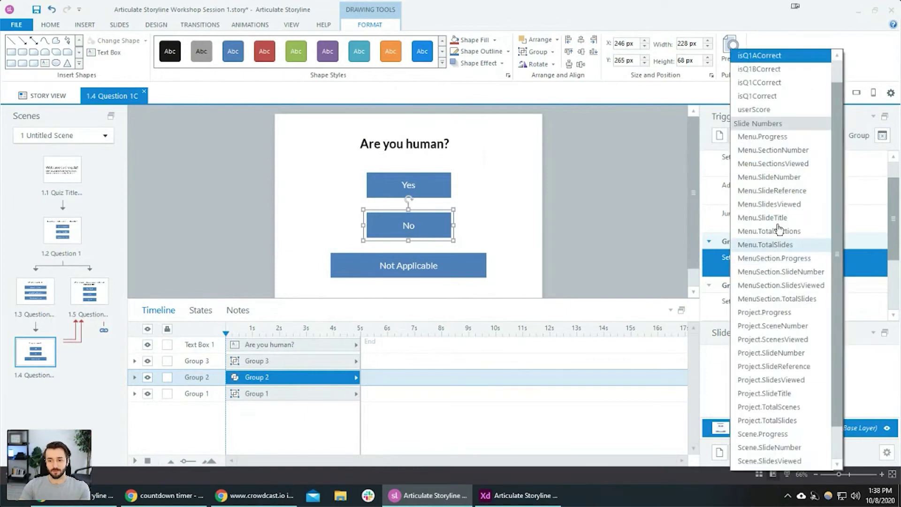
left_click(798, 83)
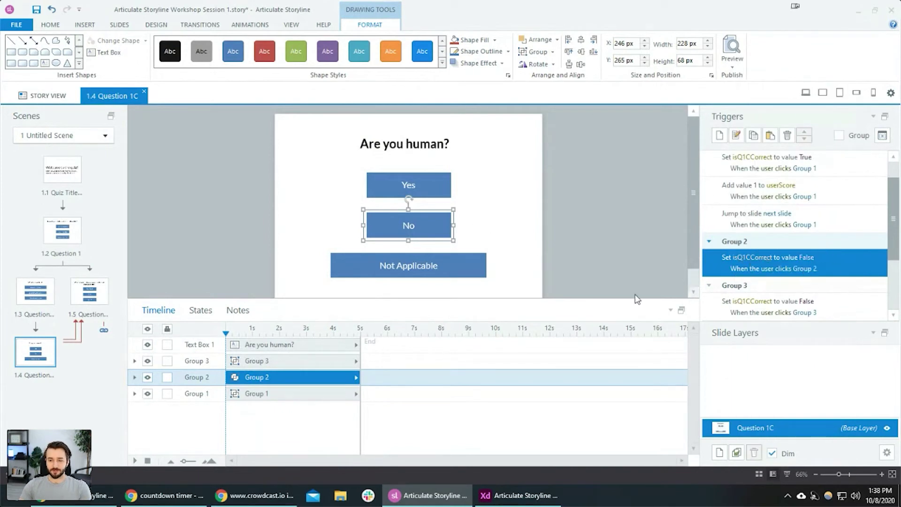
left_click(474, 270)
scroll(840, 272, "down", 3)
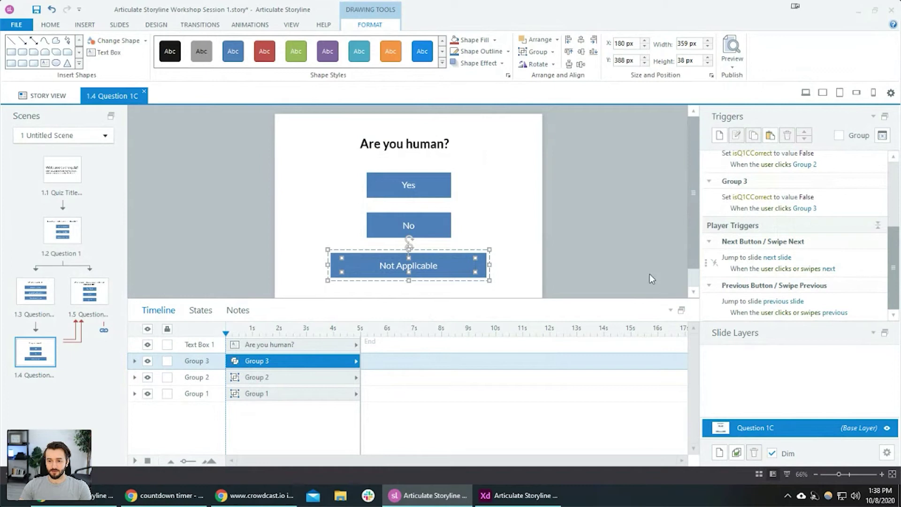
left_click(627, 235)
left_click(483, 256)
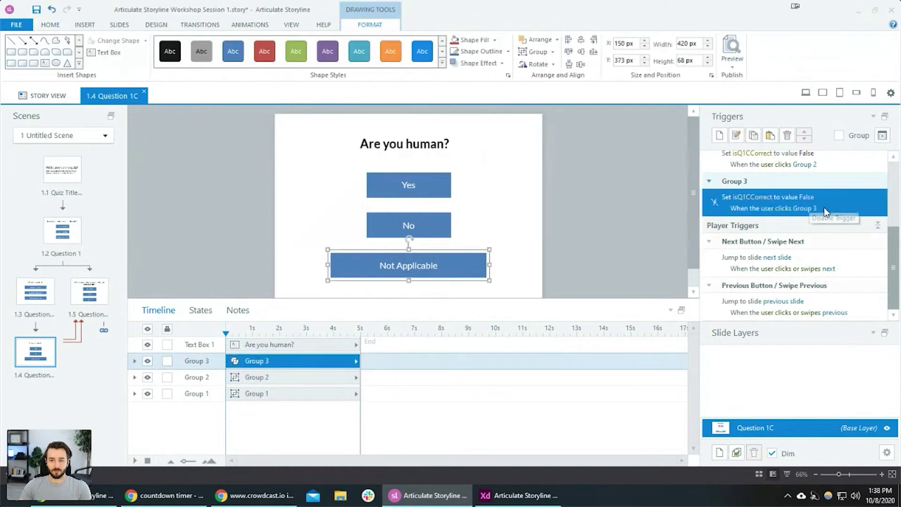
scroll(835, 235, "up", 3)
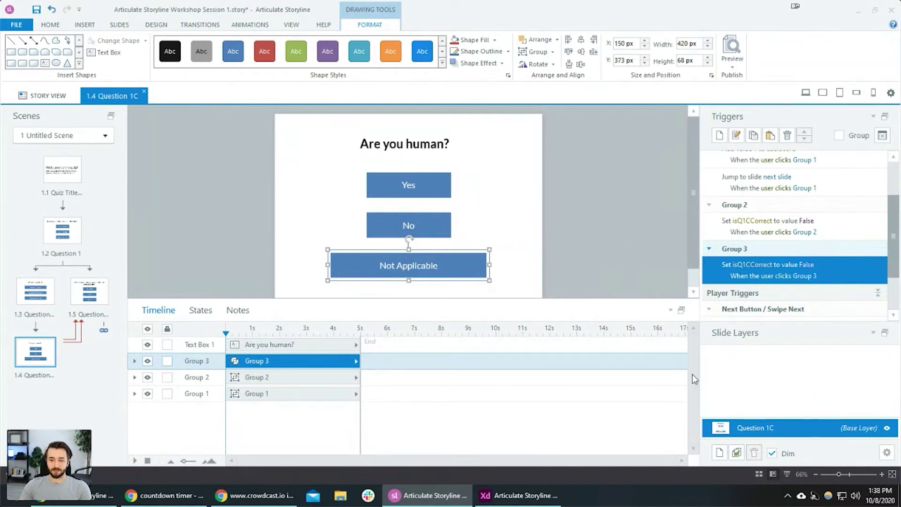
left_click(719, 453)
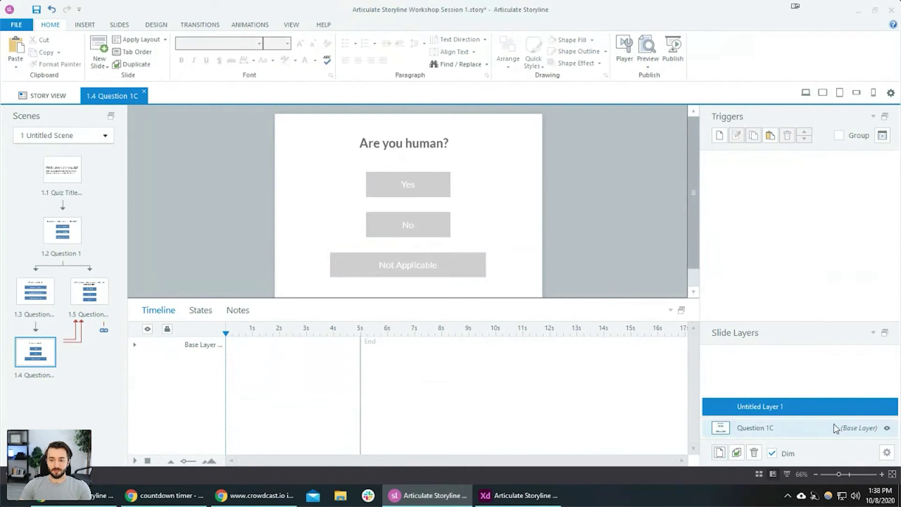
left_click(754, 453)
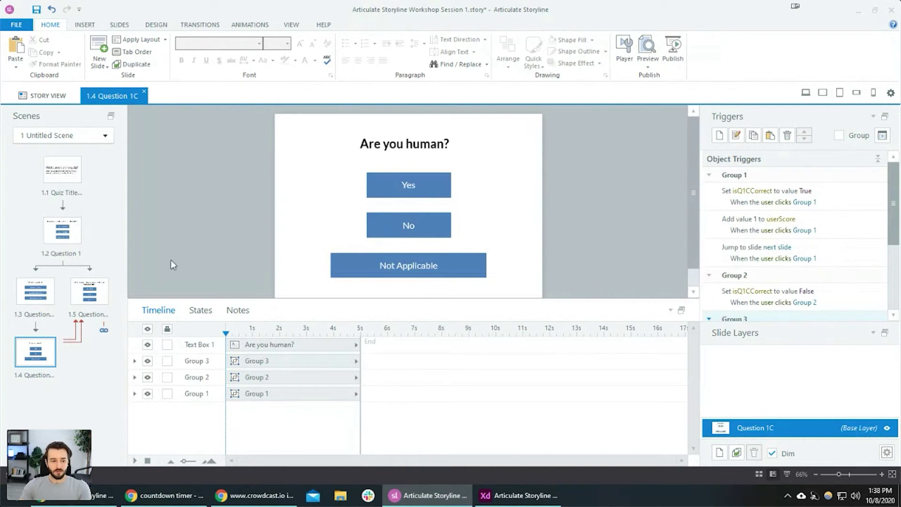
Add a trigger to the No button that jumps to slide 1.1 Quiz Title Screen when the user clicks it.
left_click(849, 197)
left_click(430, 230)
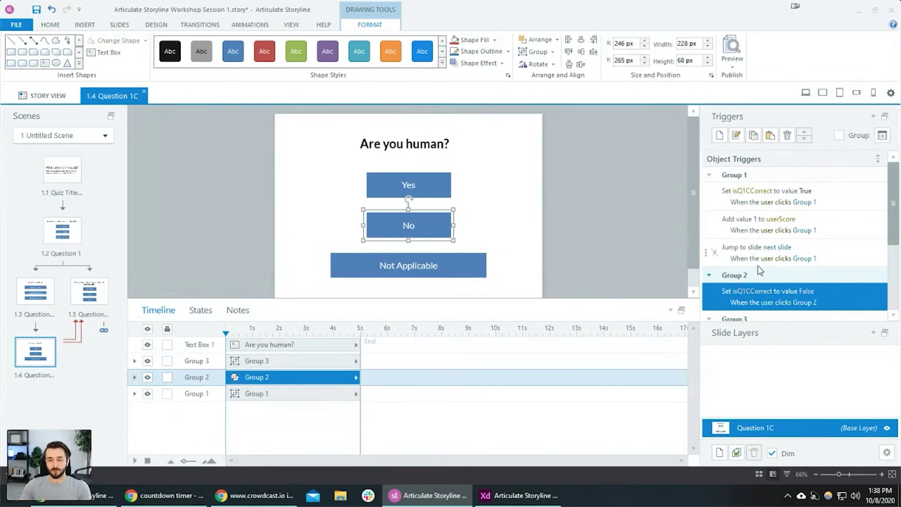
left_click(719, 136)
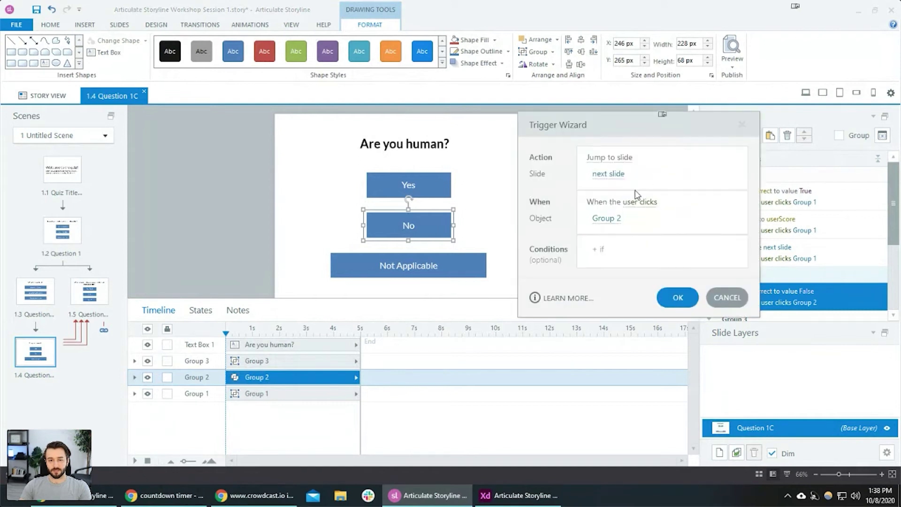
left_click(620, 175)
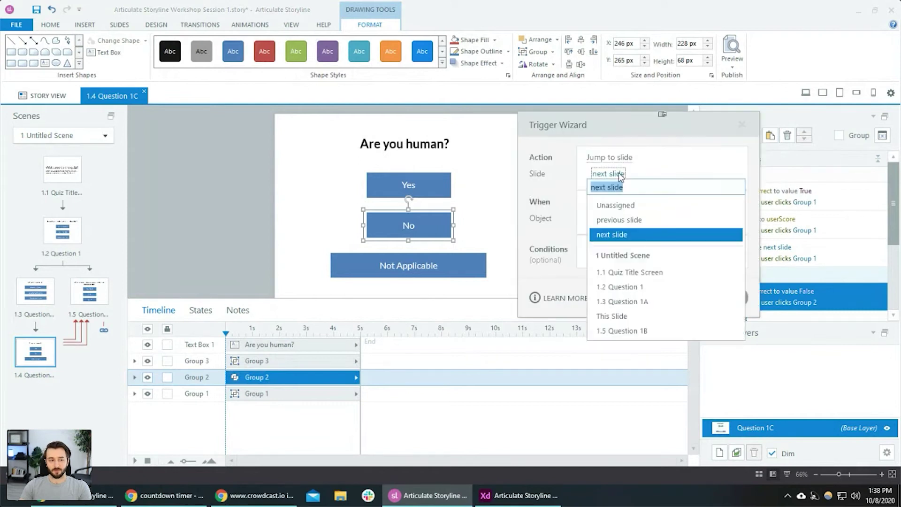
left_click(652, 274)
left_click(677, 298)
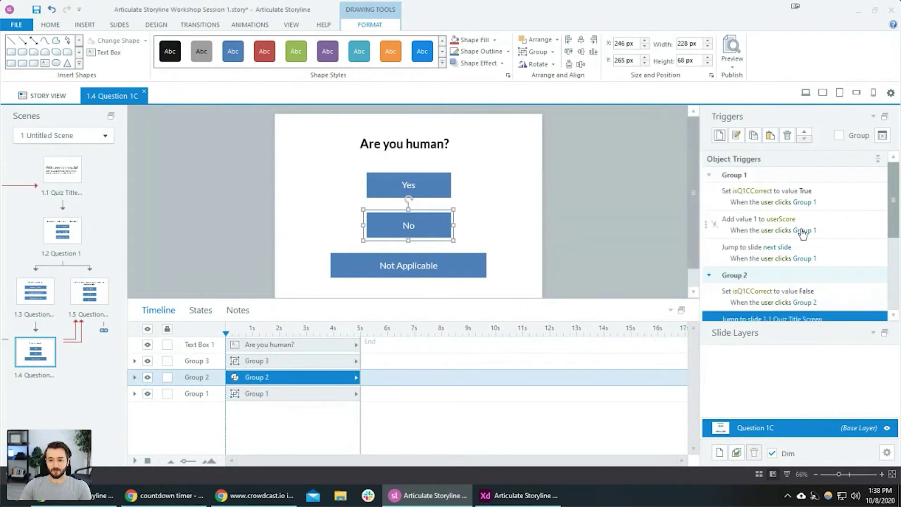
Copy the No button's trigger that jumps to 1.1 Quiz Title Screen and paste it onto the Not Applicable button.
scroll(804, 206, "down", 3)
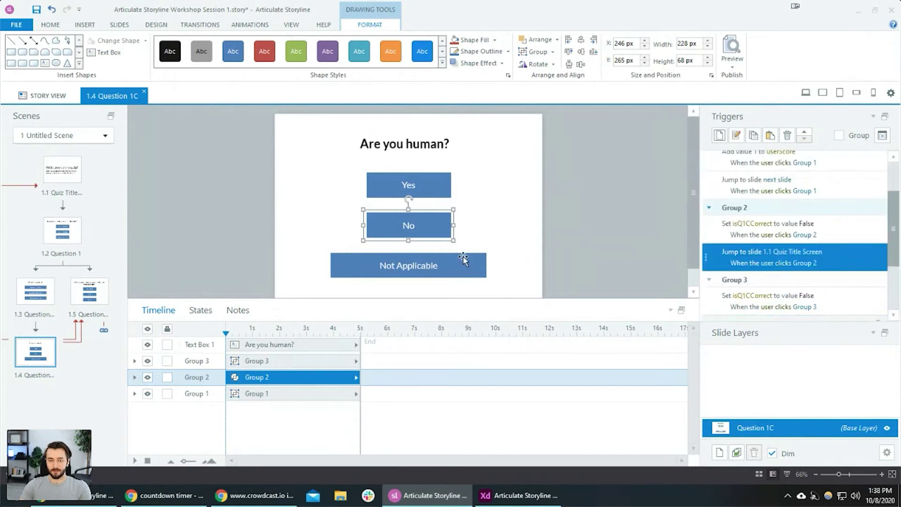
left_click(753, 135)
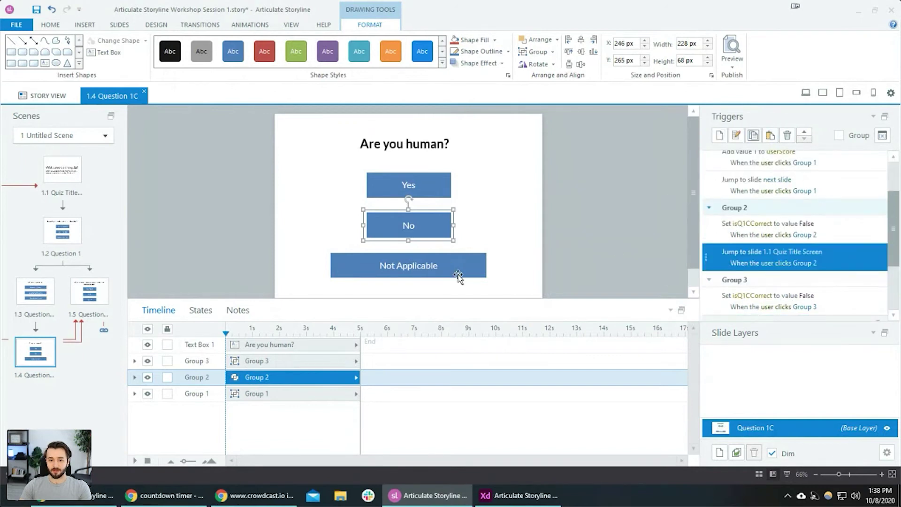
left_click(458, 277)
left_click(770, 135)
scroll(818, 253, "down", 3)
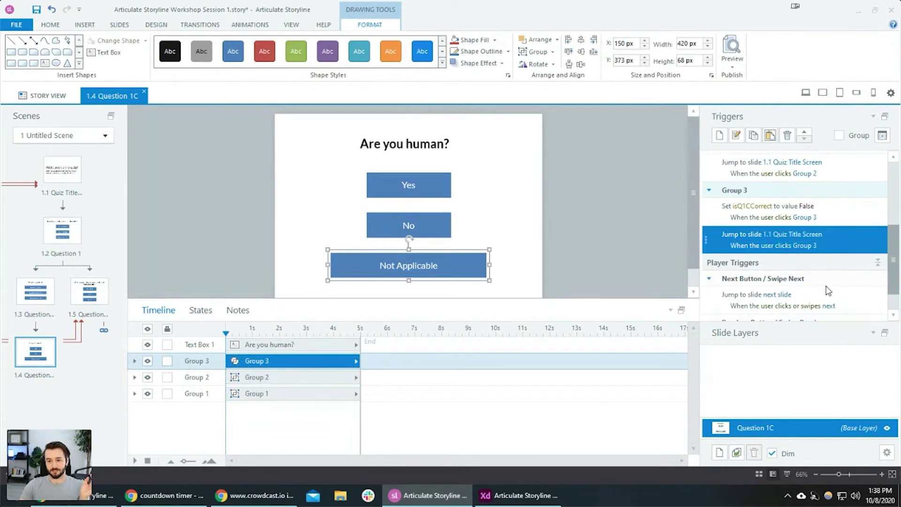
scroll(832, 284, "up", 2)
scroll(831, 283, "down", 2)
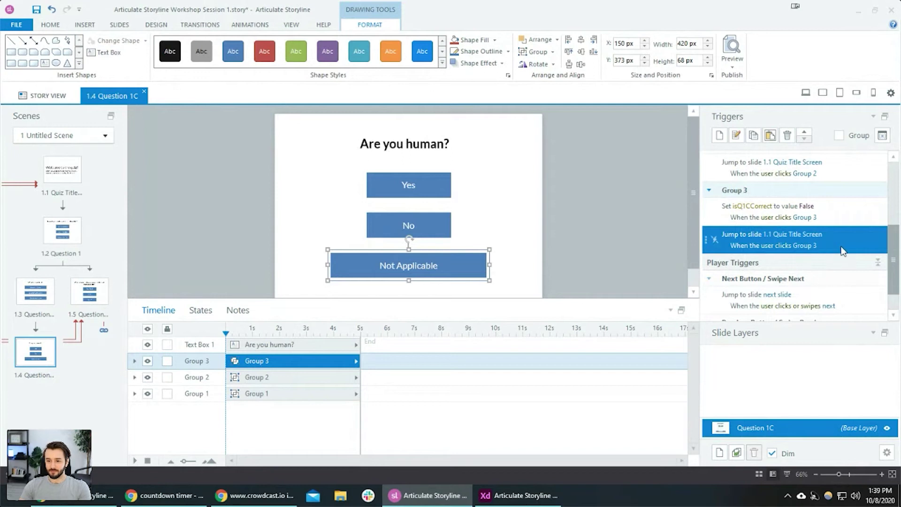
scroll(842, 255, "down", 1)
scroll(854, 266, "up", 2)
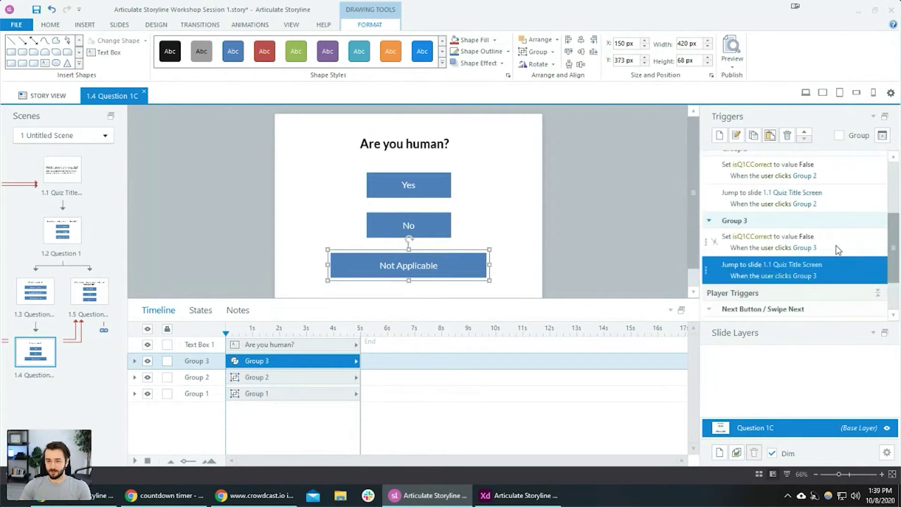
In Story View, disable the Prev button and the Prev swipe for the 1.1 Quiz Title Screen slide.
left_click(46, 96)
left_click(355, 191)
left_click(345, 253, "ctrl")
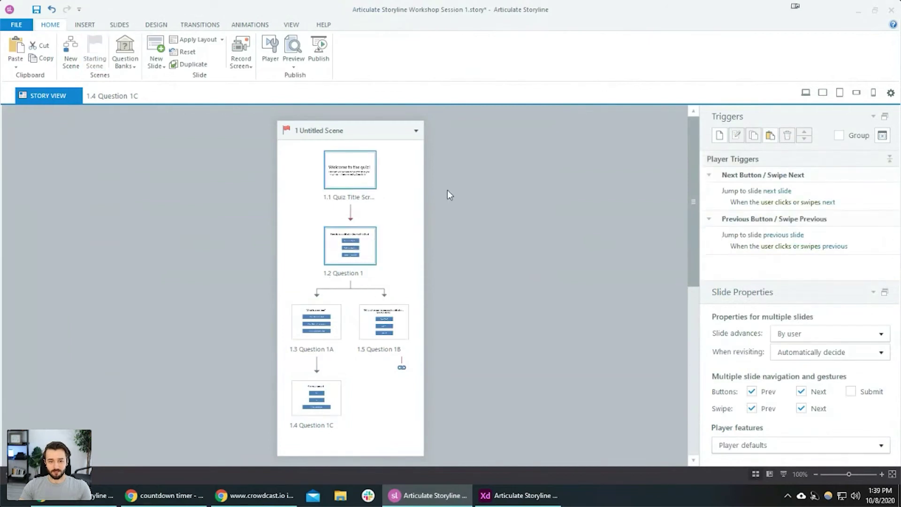
left_click(350, 186)
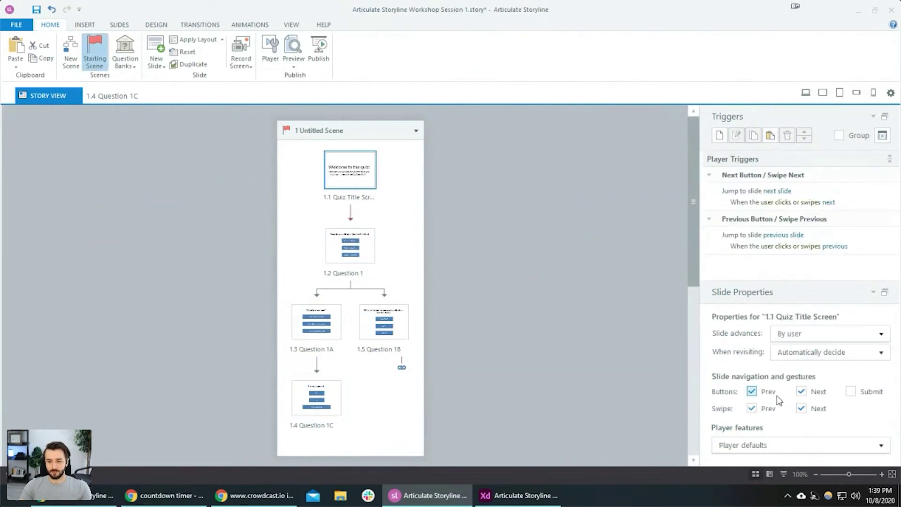
left_click(752, 391)
left_click(752, 408)
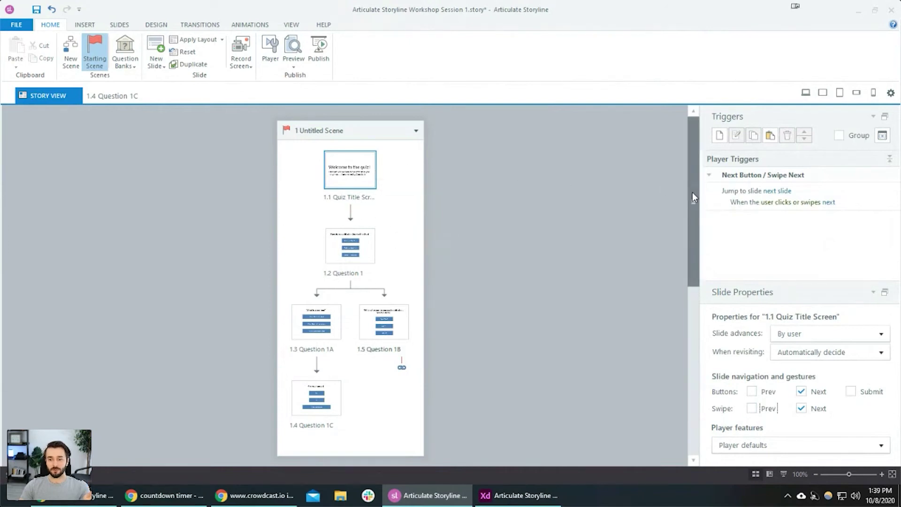
Examine the navigation branches of slide 1.2 Question 1 and the triggers on its "Insert -> Text Box" button.
left_click(337, 249)
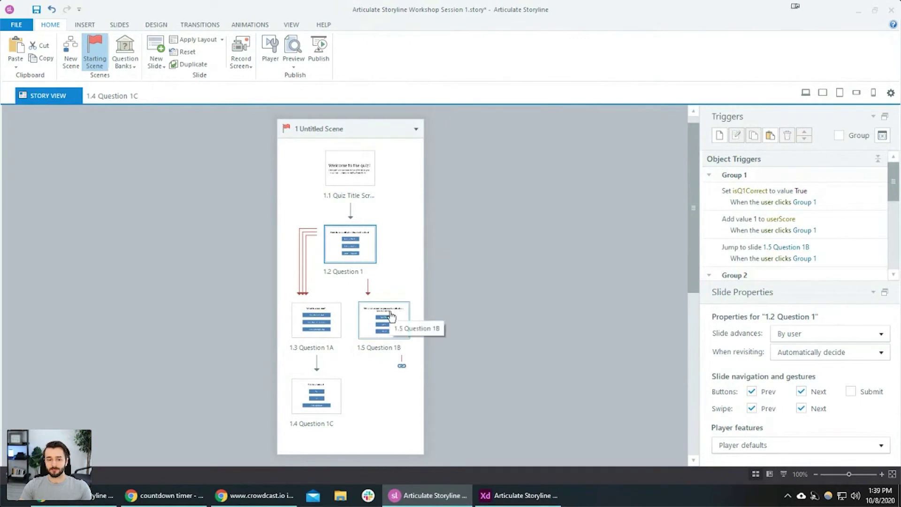
left_click(466, 241)
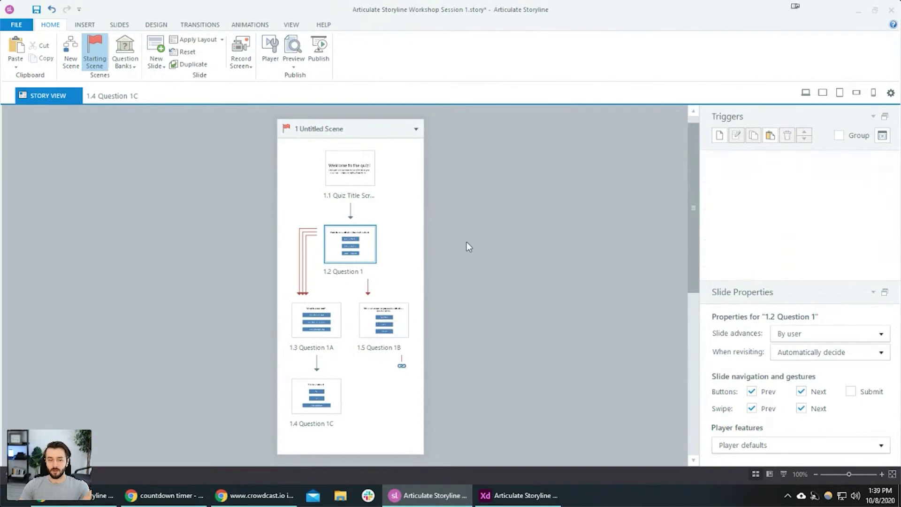
double_click(360, 249)
left_click(443, 184)
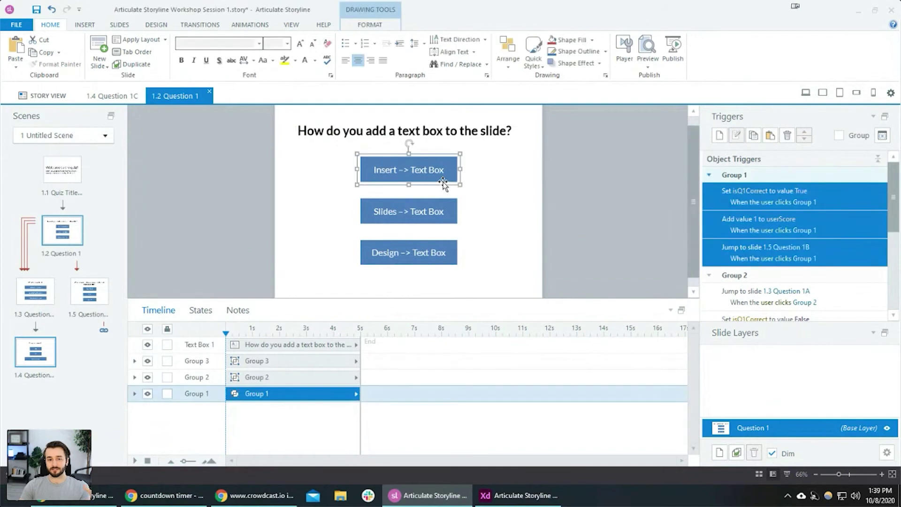
left_click(836, 225)
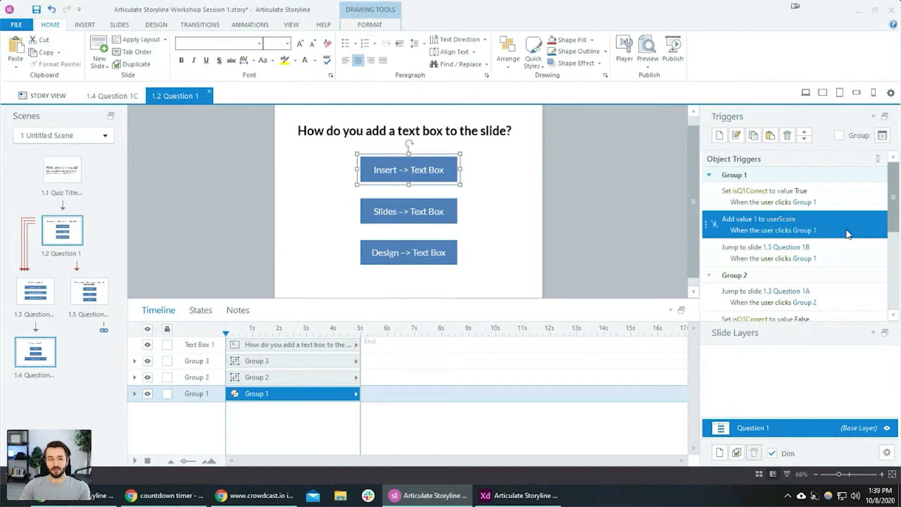
left_click(612, 162)
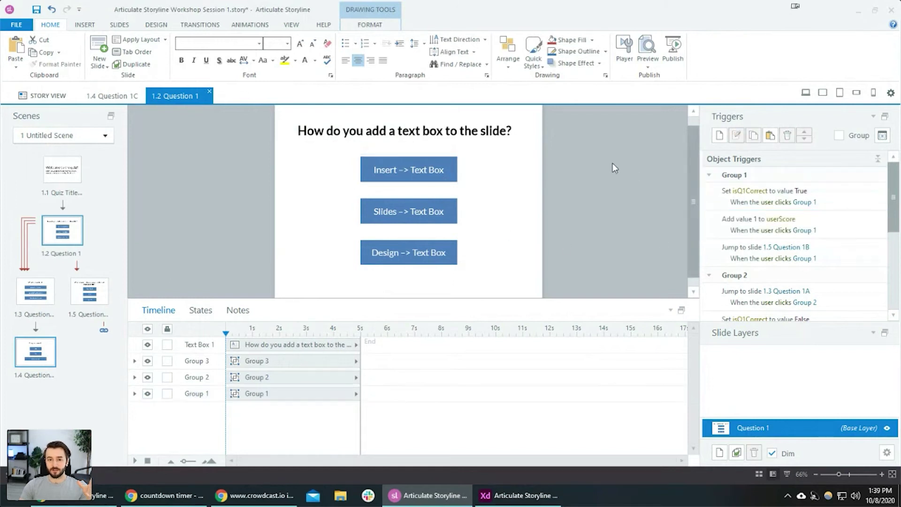
left_click(432, 177)
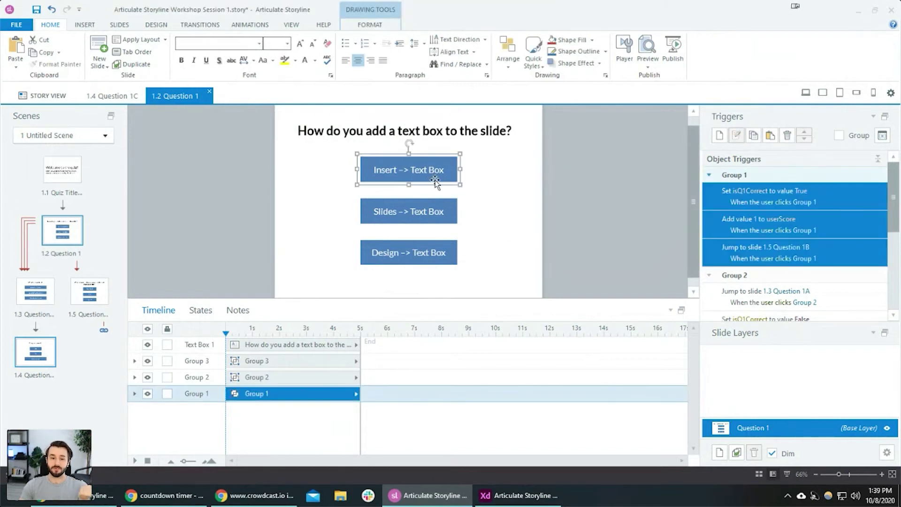
In Story View, disable the Prev button and Prev swipe for slides 1.2, 1.3, 1.4 and 1.5 together.
left_click(47, 97)
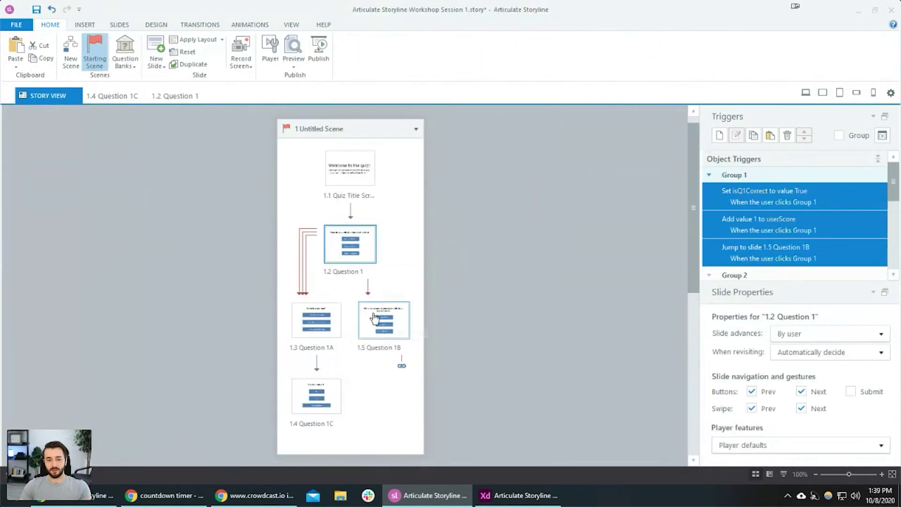
left_click(332, 393, "ctrl")
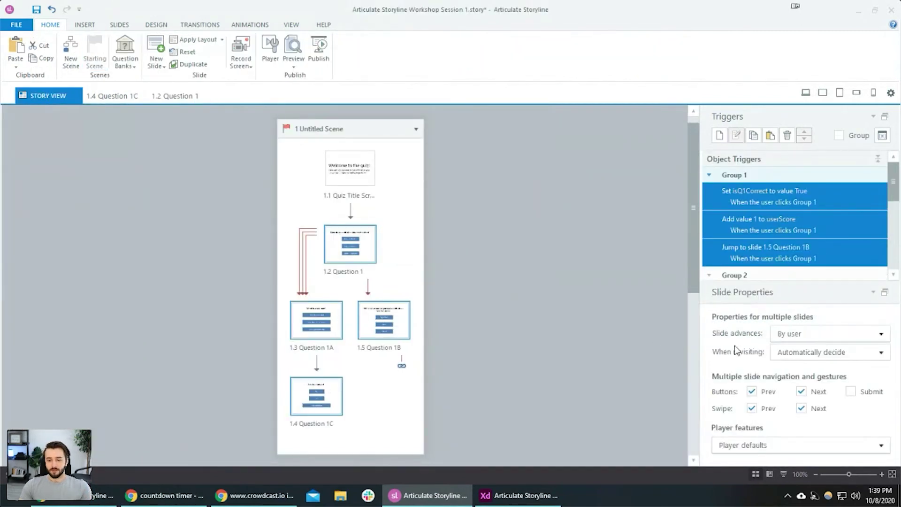
left_click(761, 392)
left_click(761, 407)
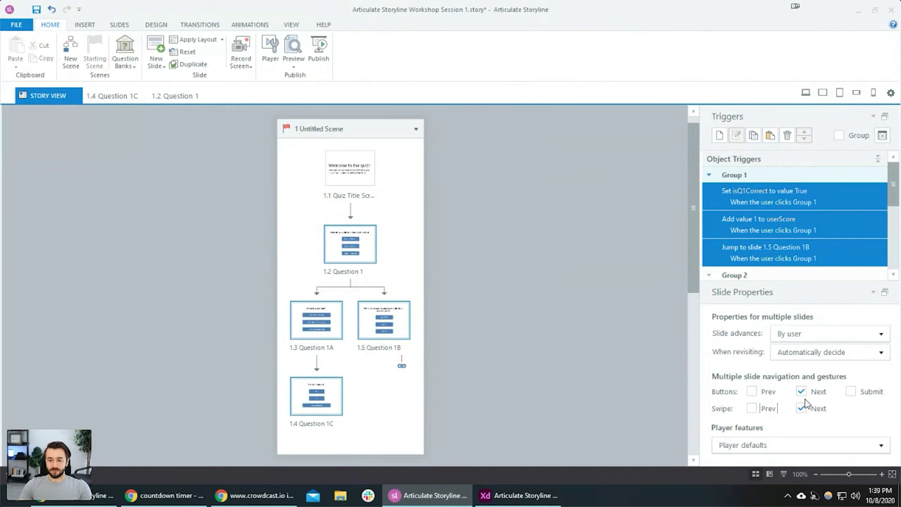
Duplicate slide 1.5 Question 1B from the scene overview.
double_click(360, 256)
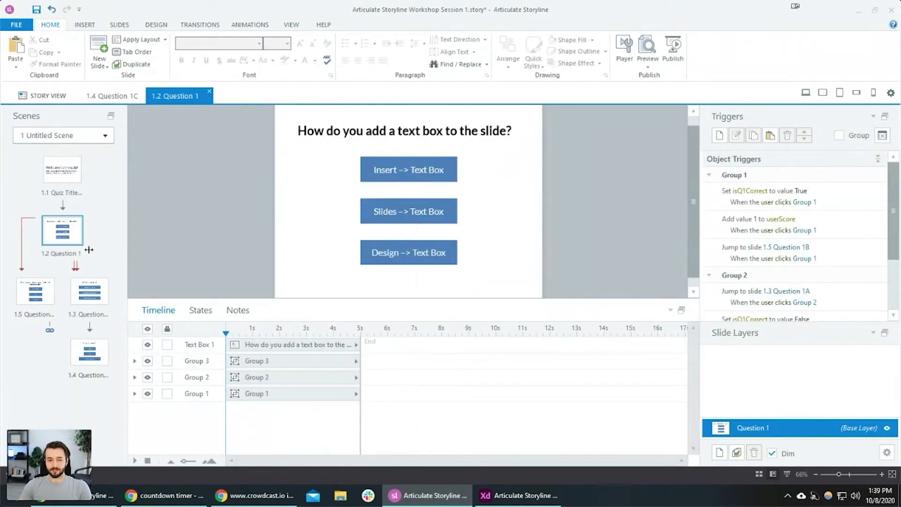
left_click(89, 354)
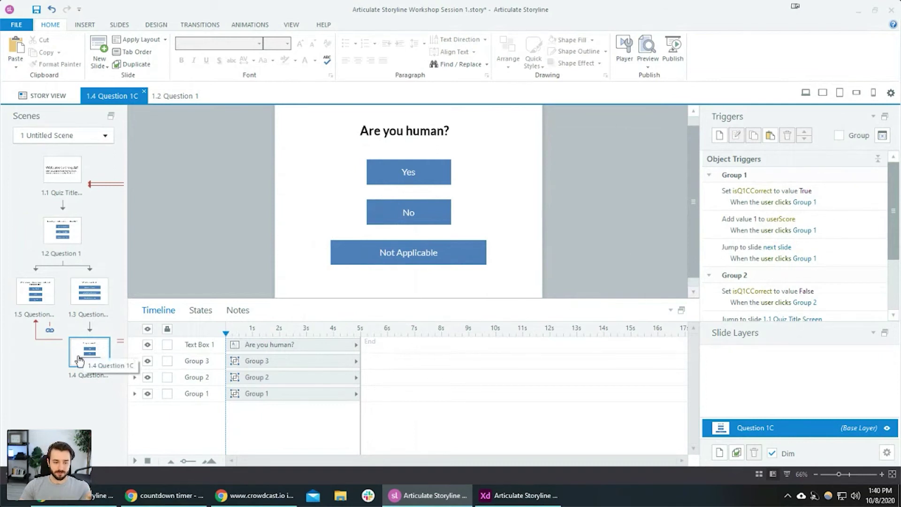
left_click(44, 302)
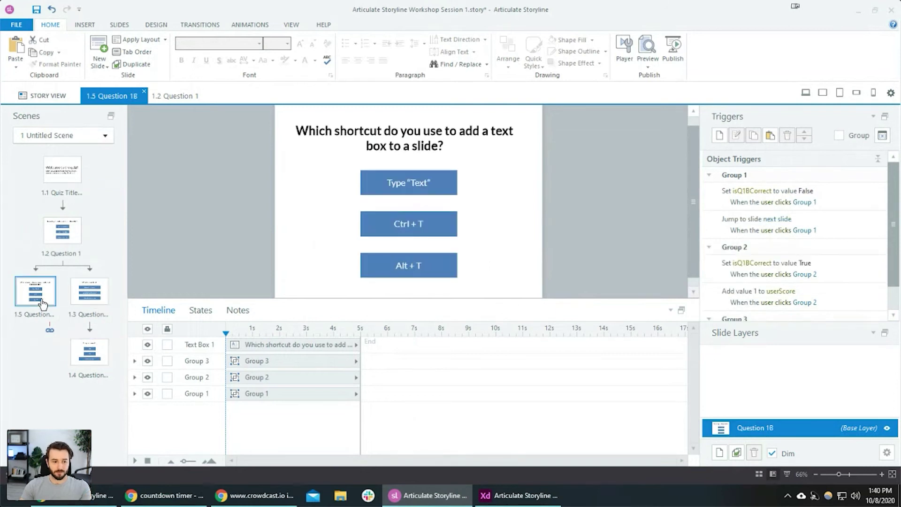
scroll(57, 248, "down", 2)
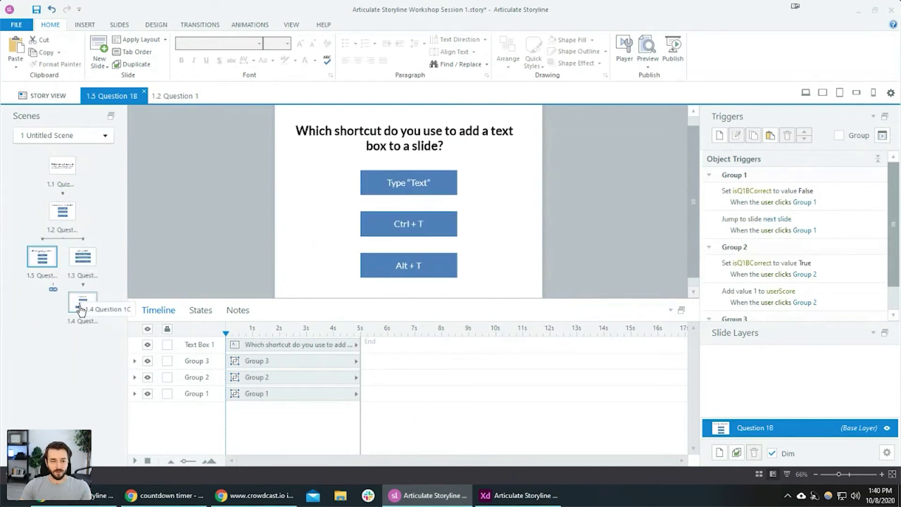
right_click(42, 257)
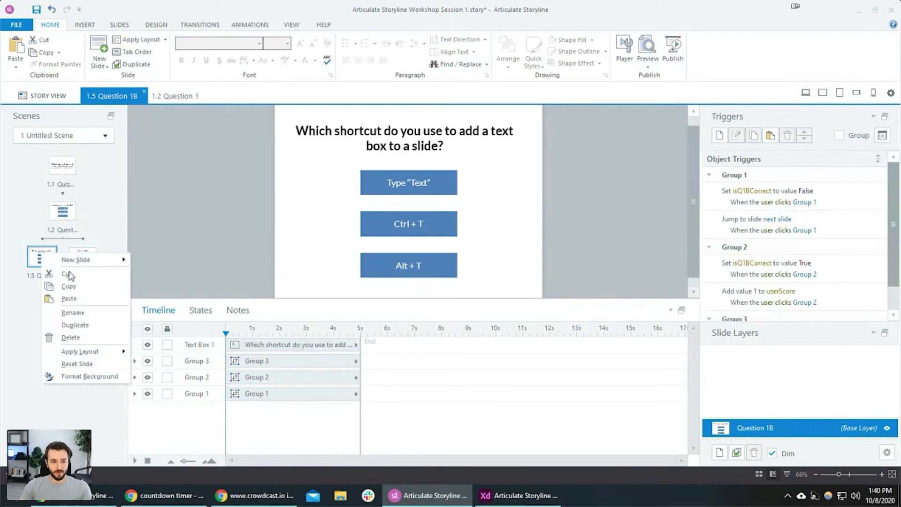
left_click(92, 325)
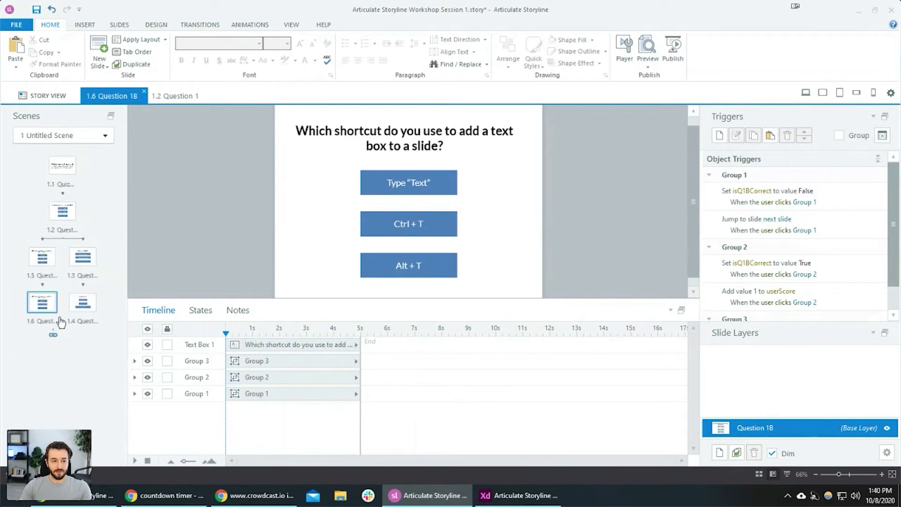
Rename the duplicated slide as Question 2.
left_click(42, 321)
type("Q")
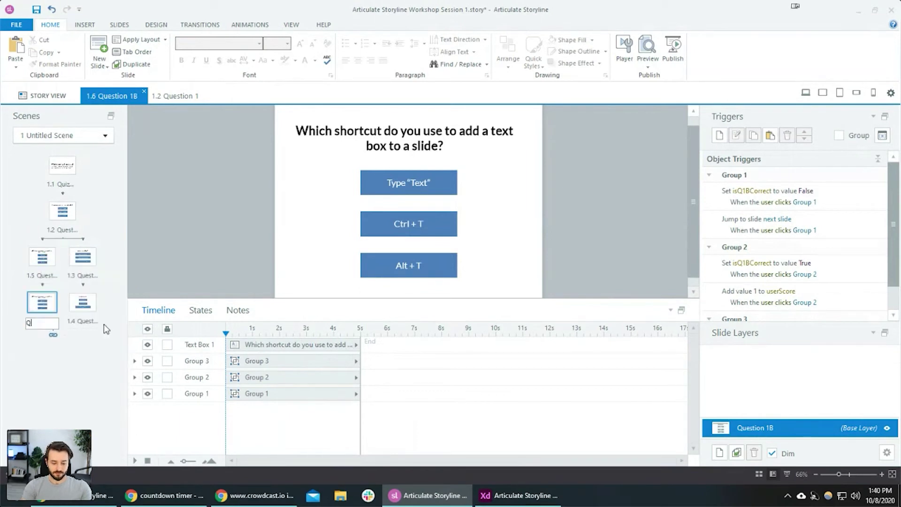
type("uestion 2")
key("Return")
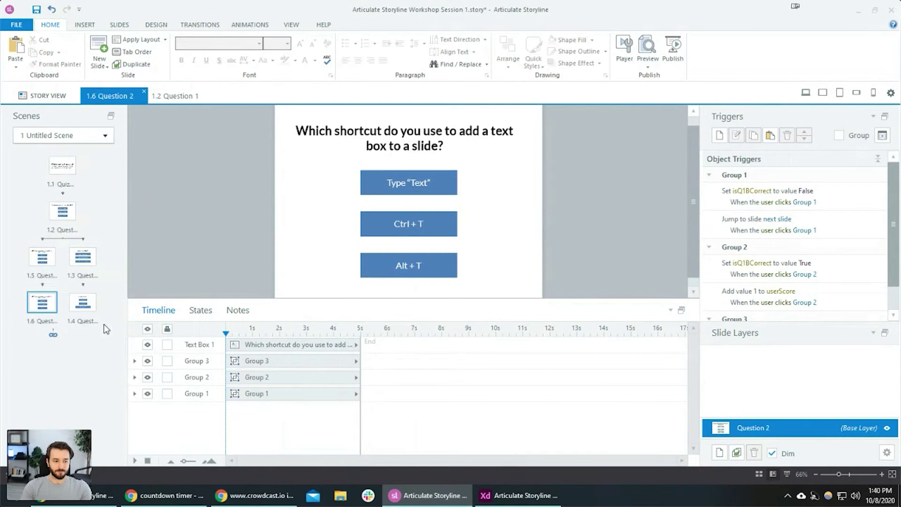
Replace the heading text on slide 1.6 with "Question 2".
left_click(446, 139)
key("ctrl+a")
type("Question 2")
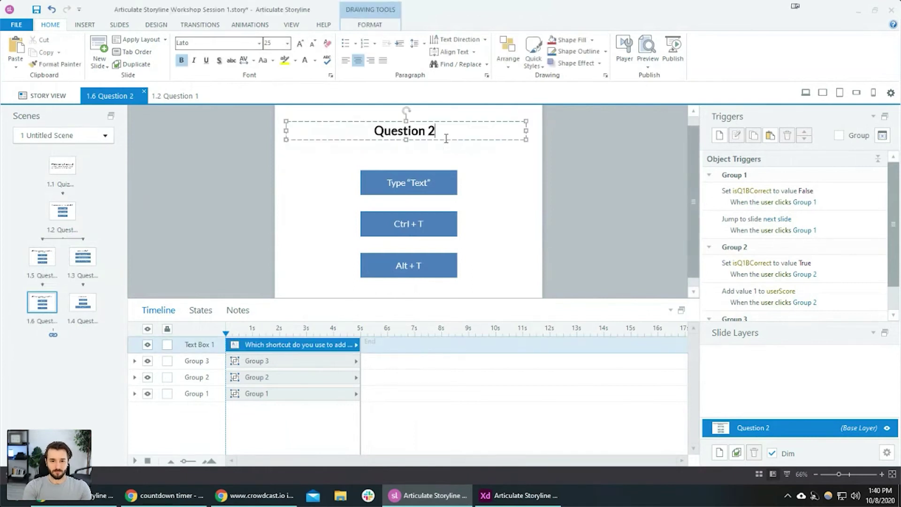
left_click(204, 186)
On slide 1.2, move the "Slides -> Text Box" button's jump trigger below its trigger that sets isQ1Correct to False.
double_click(63, 213)
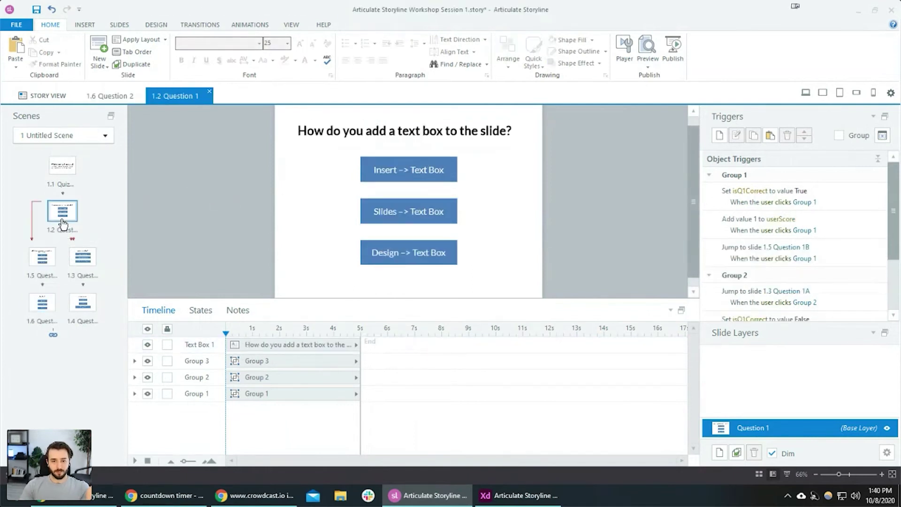
scroll(439, 210, "down", 1)
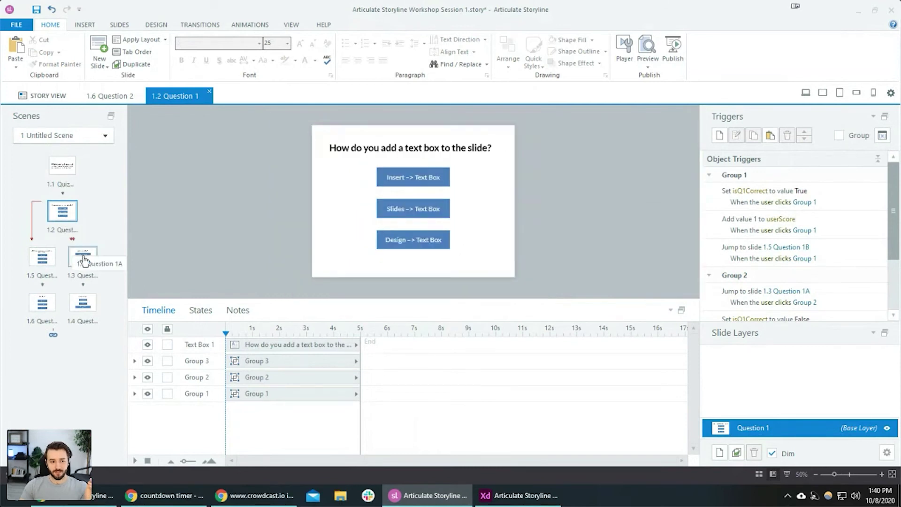
left_click(430, 210)
scroll(813, 304, "down", 2)
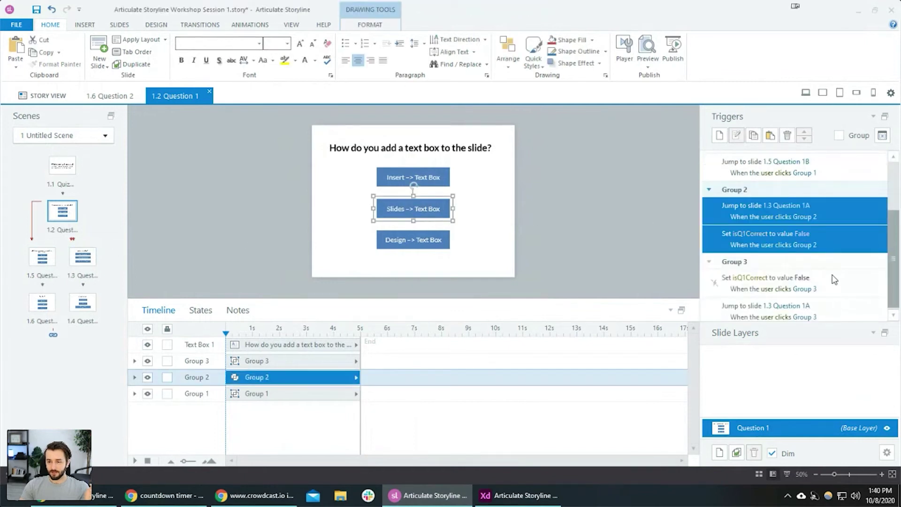
left_click(844, 211)
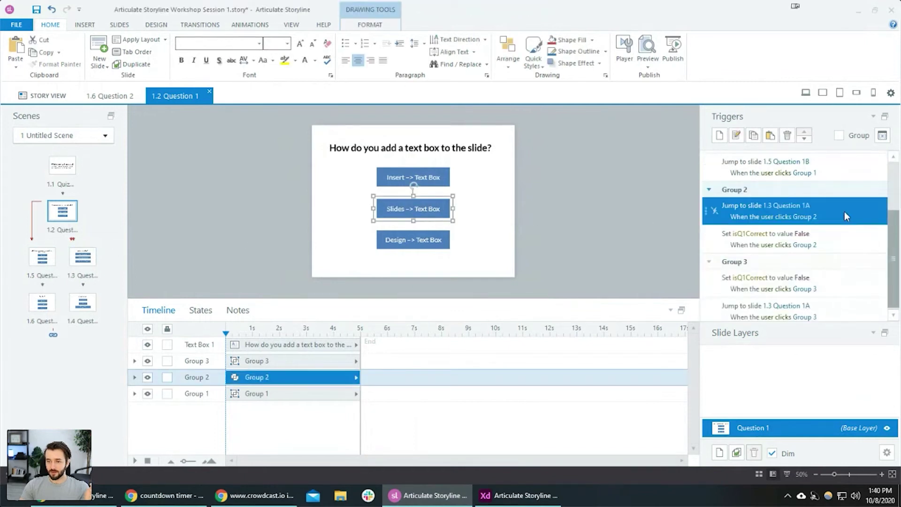
left_click(807, 140)
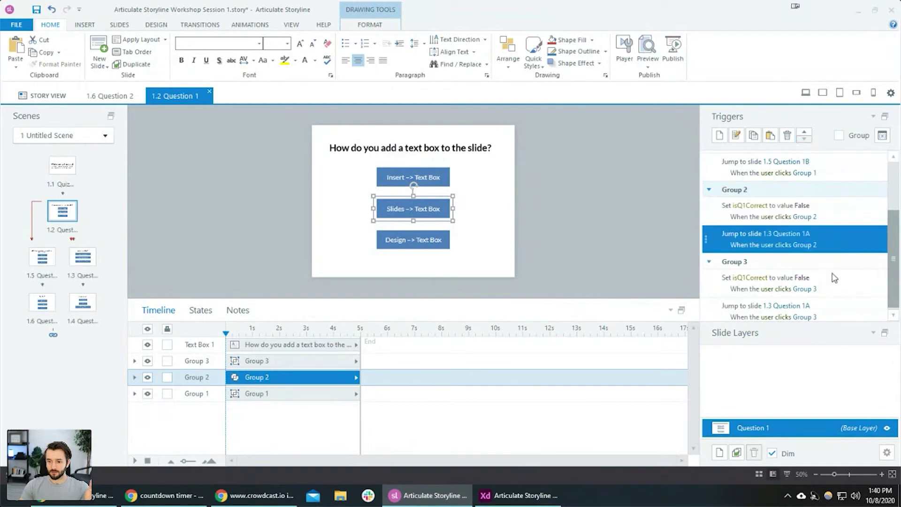
scroll(838, 286, "down", 1)
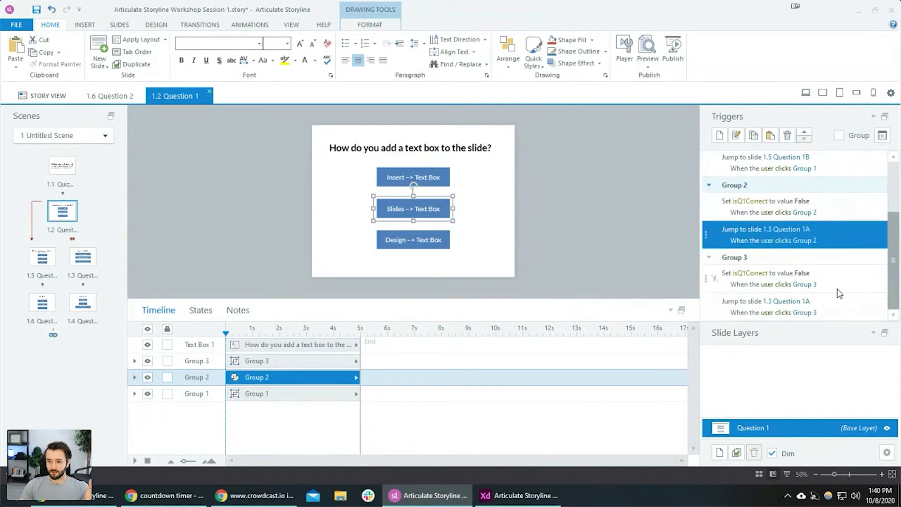
On slide 1.3, change the "A box that holds text" button's jump trigger to target 1.4 Question 1C.
left_click(88, 259)
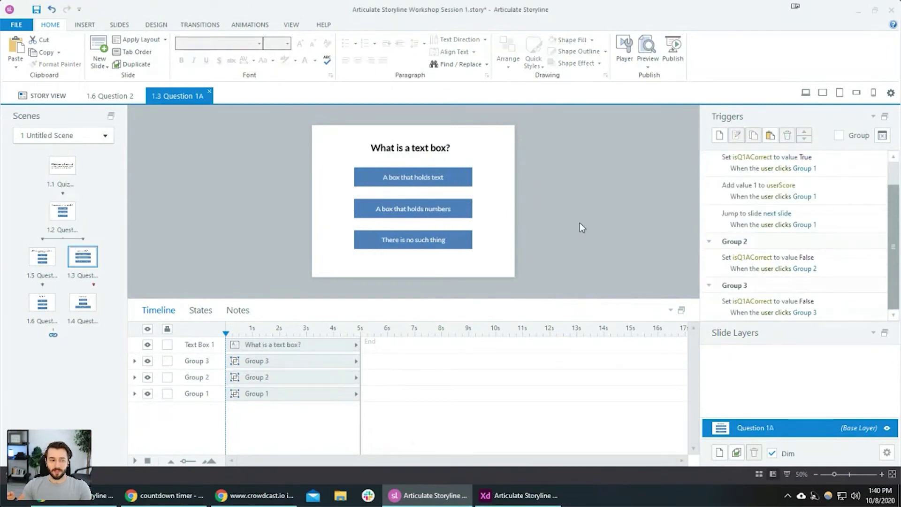
left_click(42, 263)
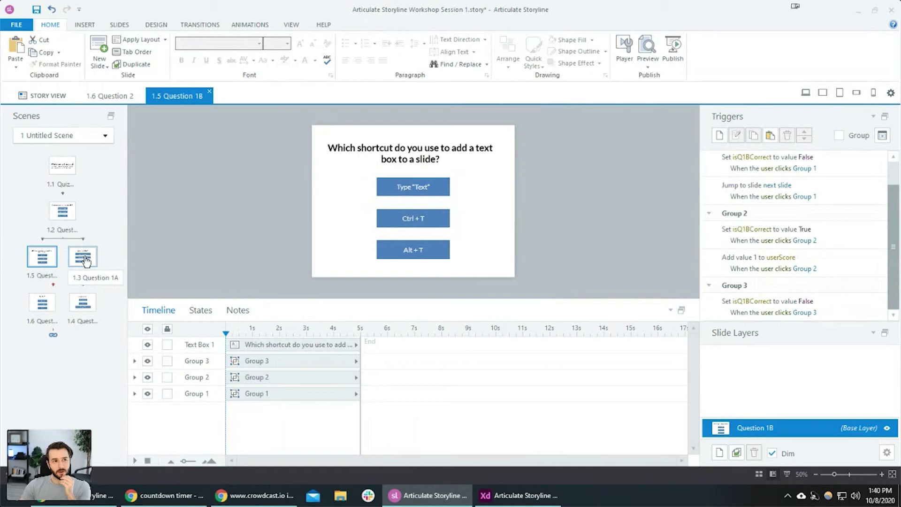
left_click(84, 260)
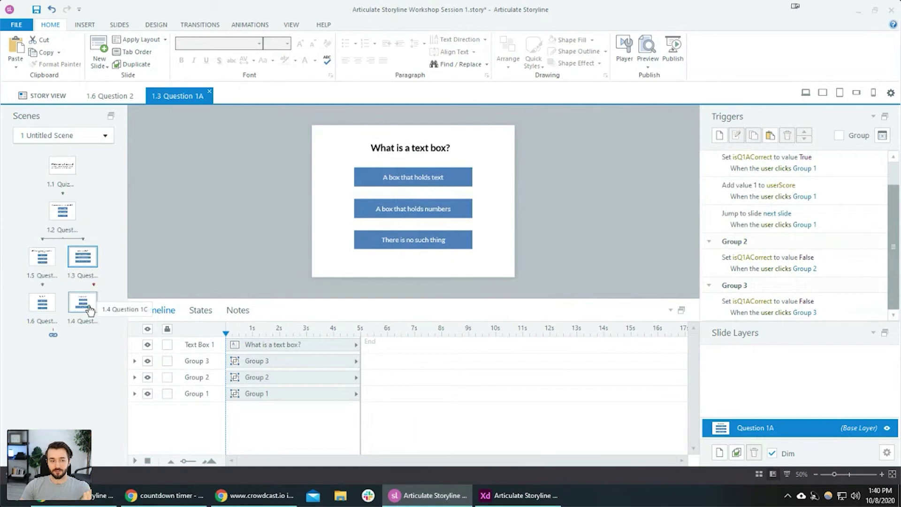
left_click(444, 179)
scroll(793, 261, "down", 1)
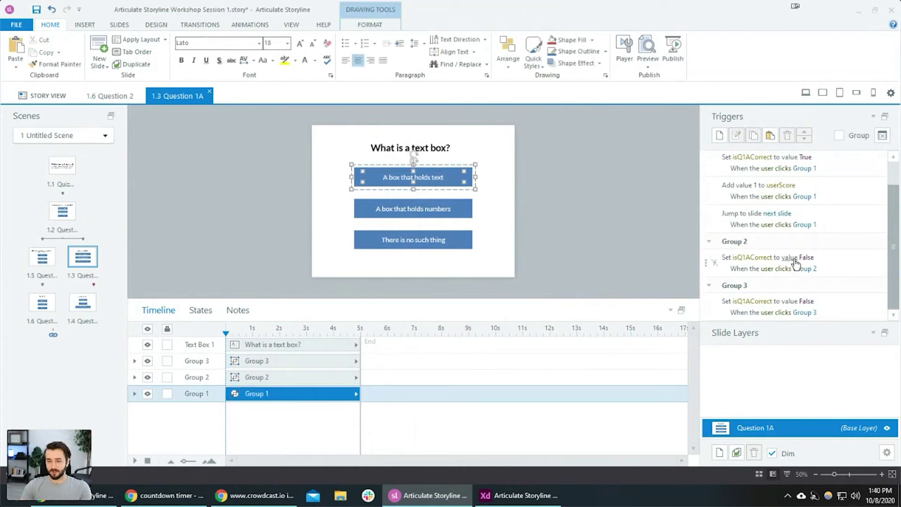
scroll(793, 260, "up", 2)
left_click(851, 248)
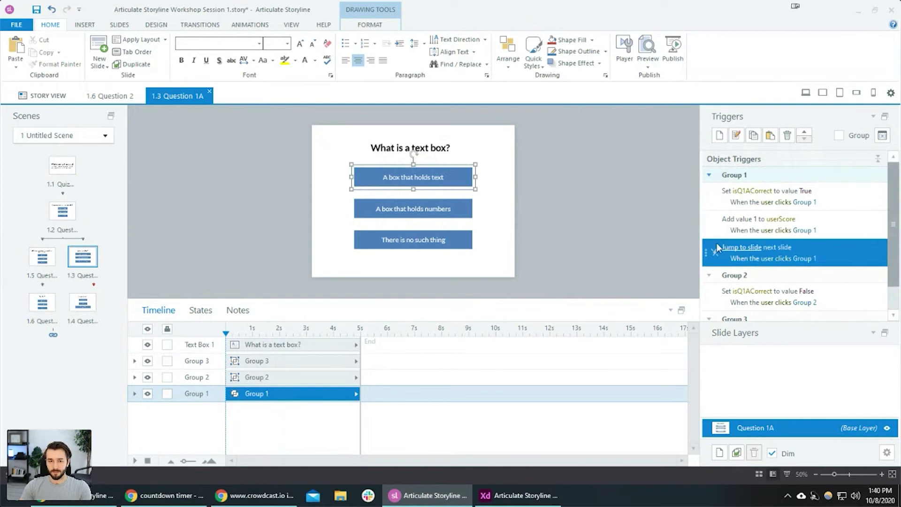
left_click(773, 252)
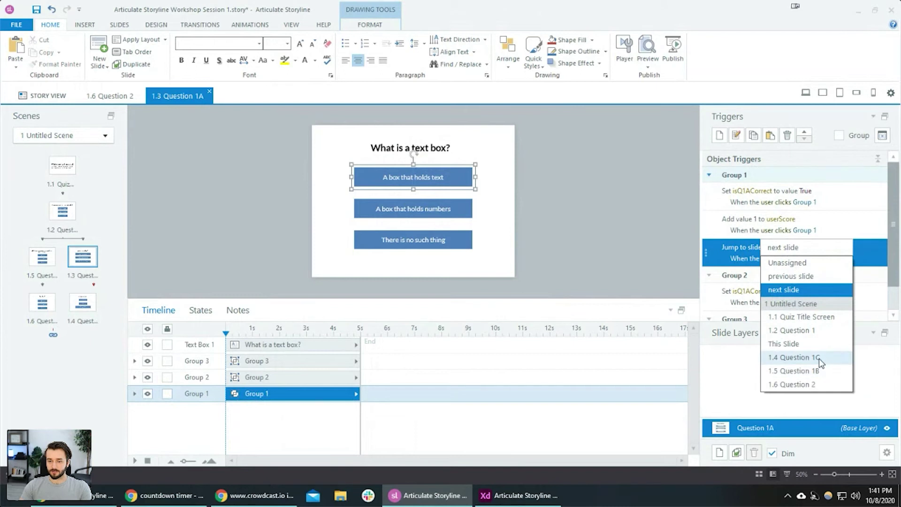
left_click(821, 359)
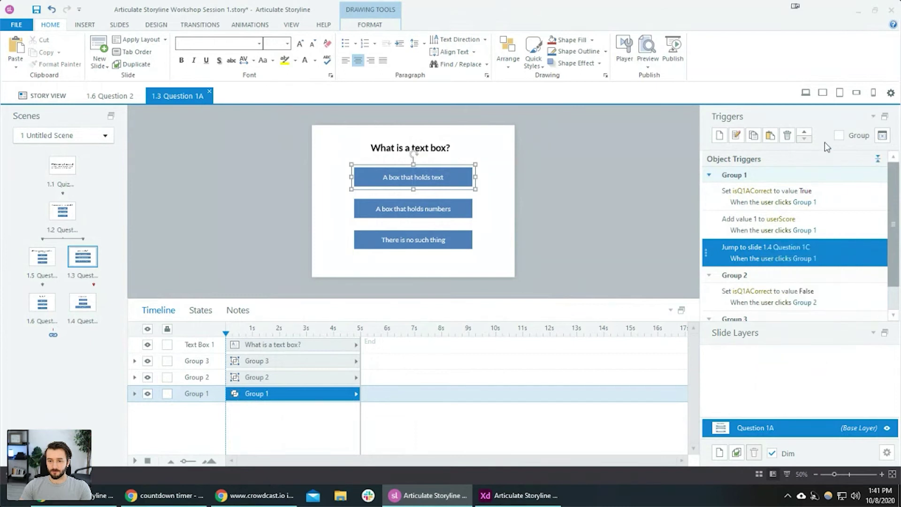
Copy the jump trigger to 1.4 Question 1C onto the "A box that holds numbers" button.
left_click(459, 215)
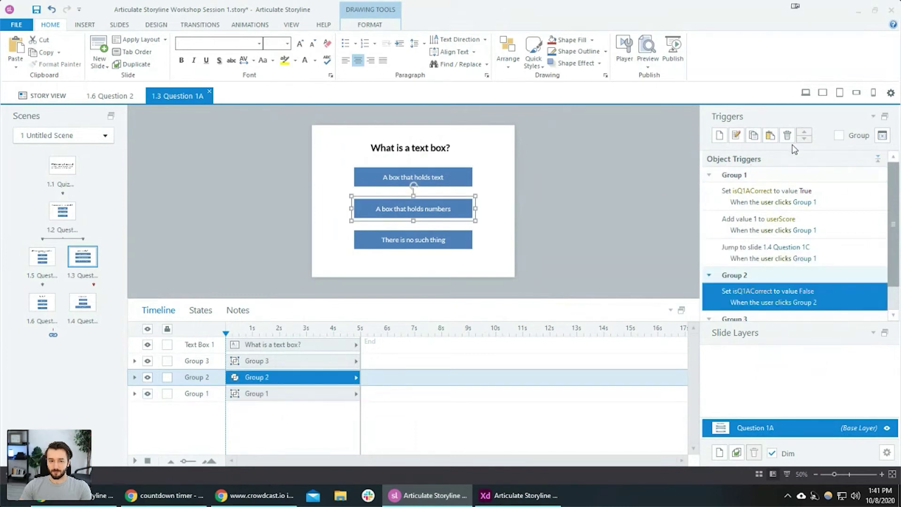
left_click(770, 135)
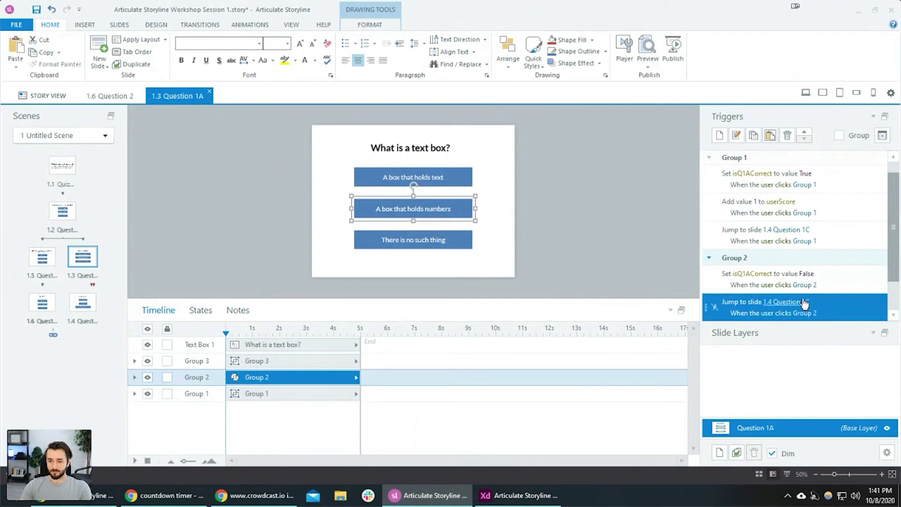
scroll(799, 253, "up", 1)
Change the "A box that holds text" button's jump trigger to target 1.5 Question 1B.
left_click(794, 249)
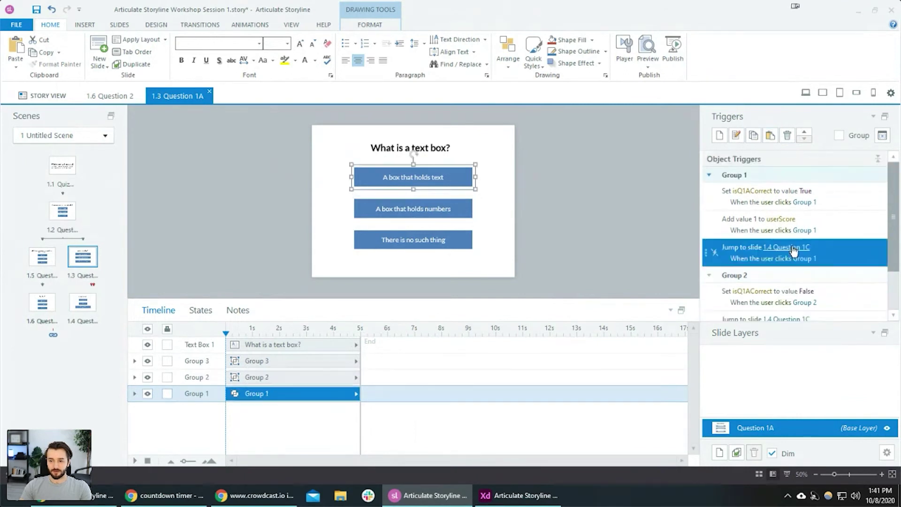
left_click(793, 371)
On slide 1.3, paste the copied jump trigger onto the "There is no such thing" button and set its target to 1.5 Question 1B.
scroll(822, 243, "down", 3)
left_click(455, 240)
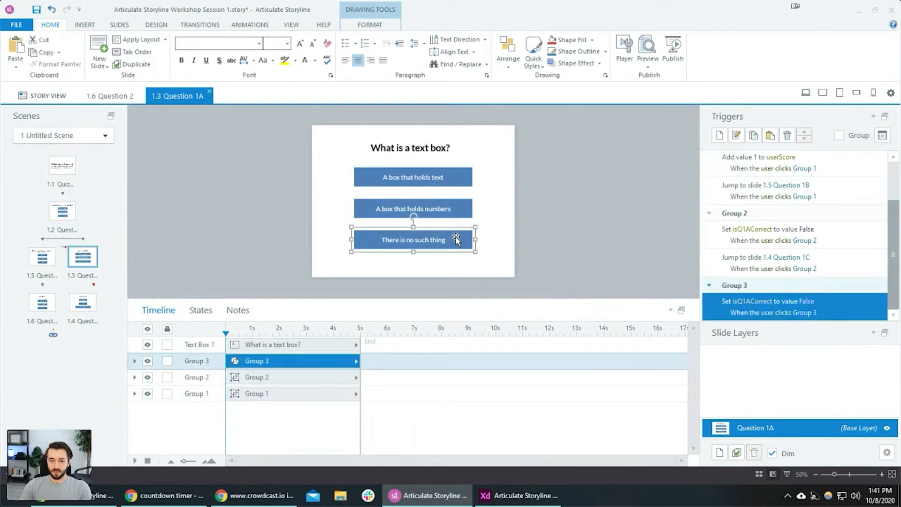
left_click(771, 135)
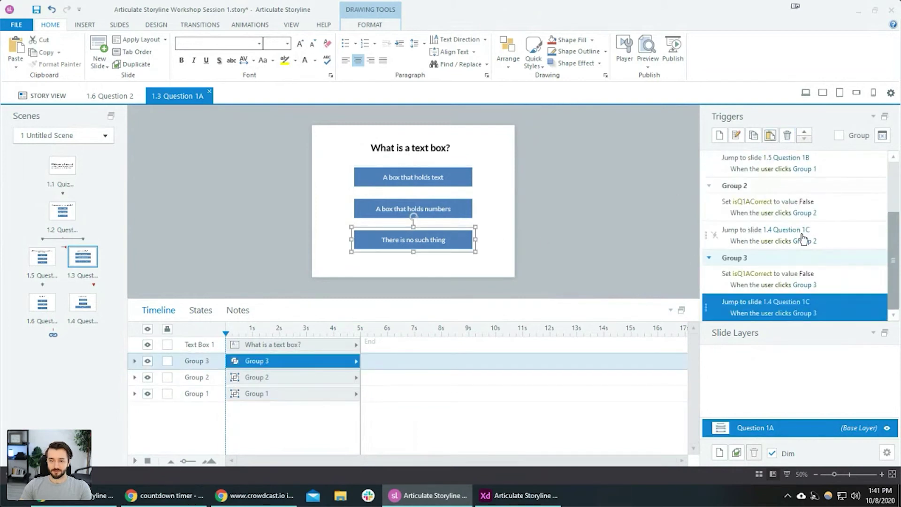
left_click(798, 304)
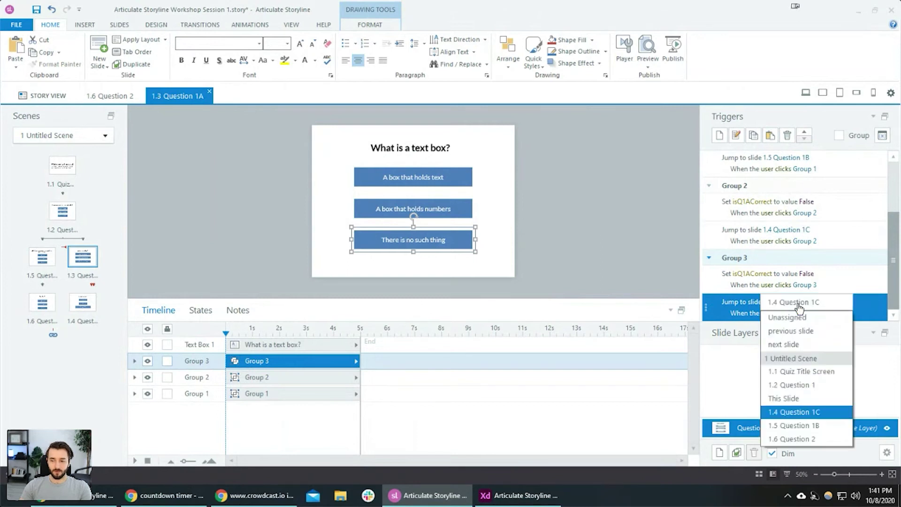
left_click(821, 427)
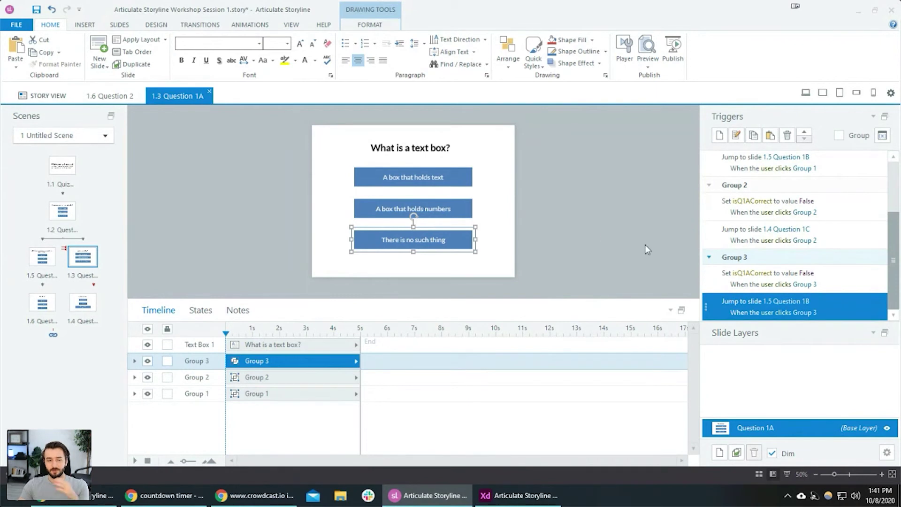
left_click(582, 230)
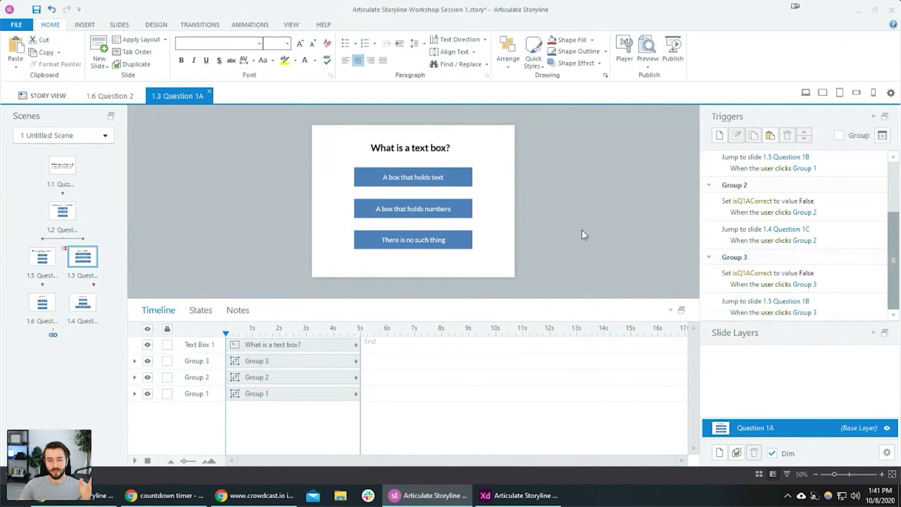
Review how slides 1.2 Question 1, 1.3 Question 1A and 1.5 Question 1B branch into one another.
left_click(43, 260)
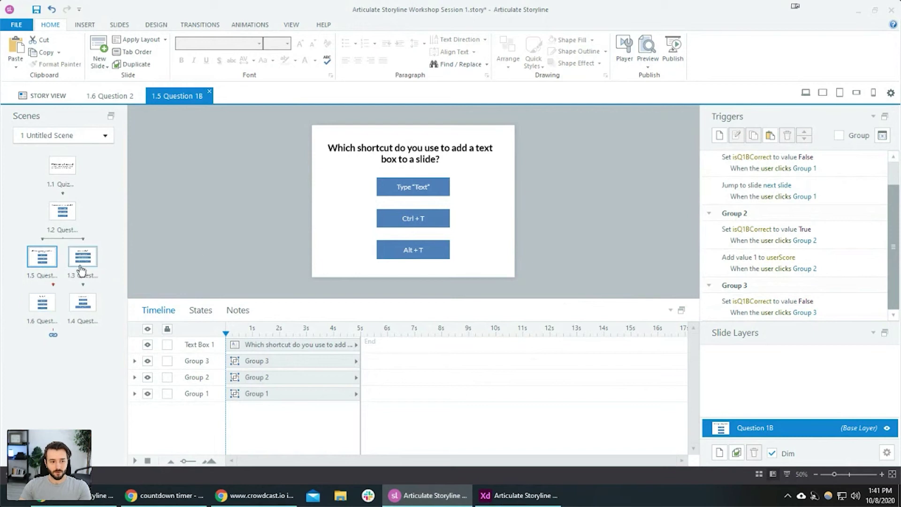
left_click(67, 217)
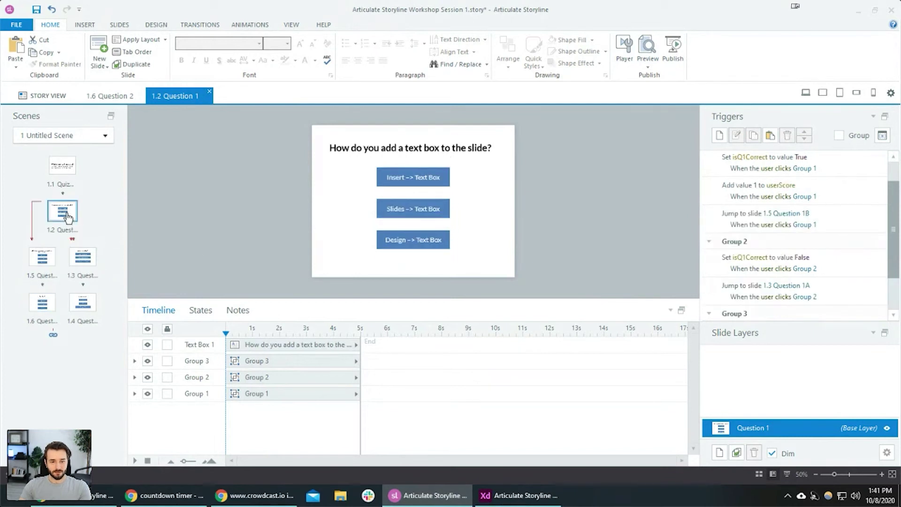
left_click(40, 265)
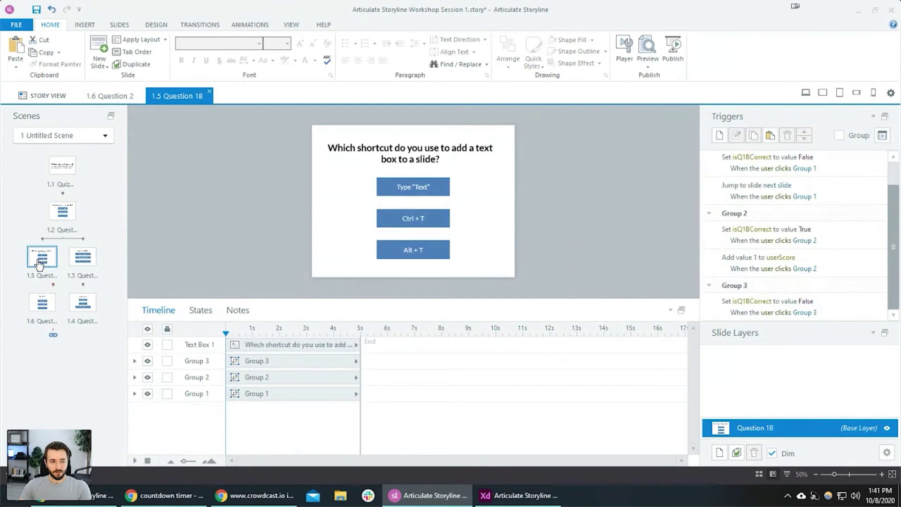
left_click(65, 220)
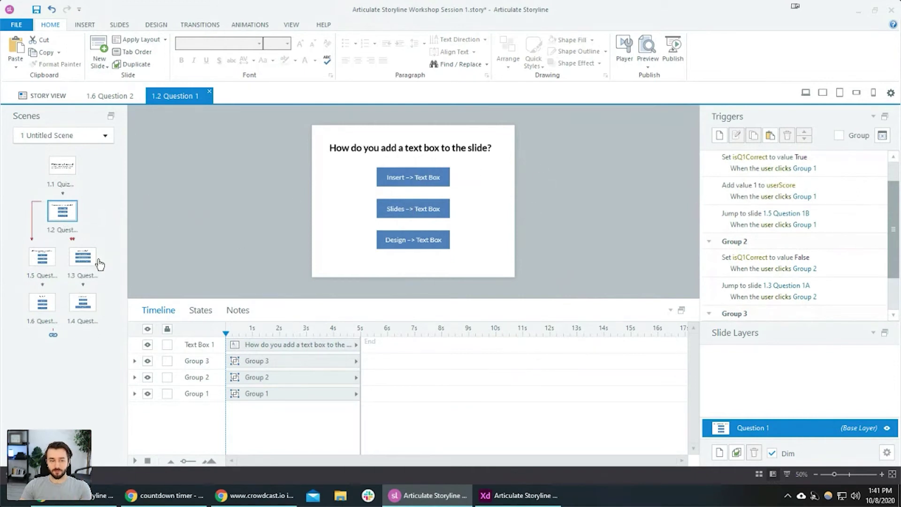
left_click(83, 258)
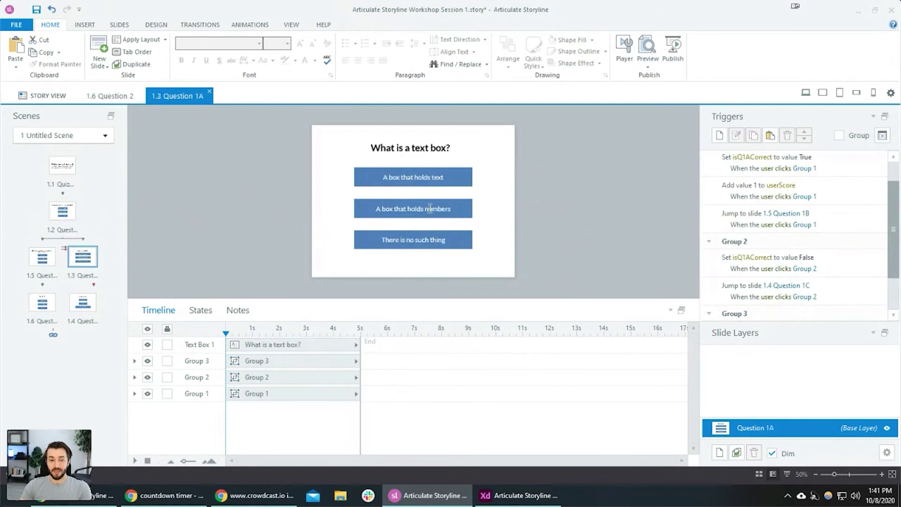
left_click(42, 257)
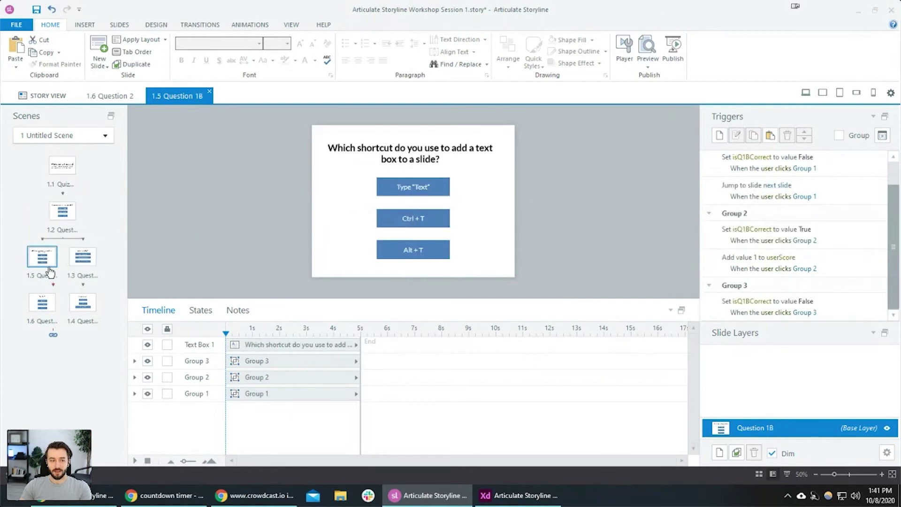
left_click(83, 256)
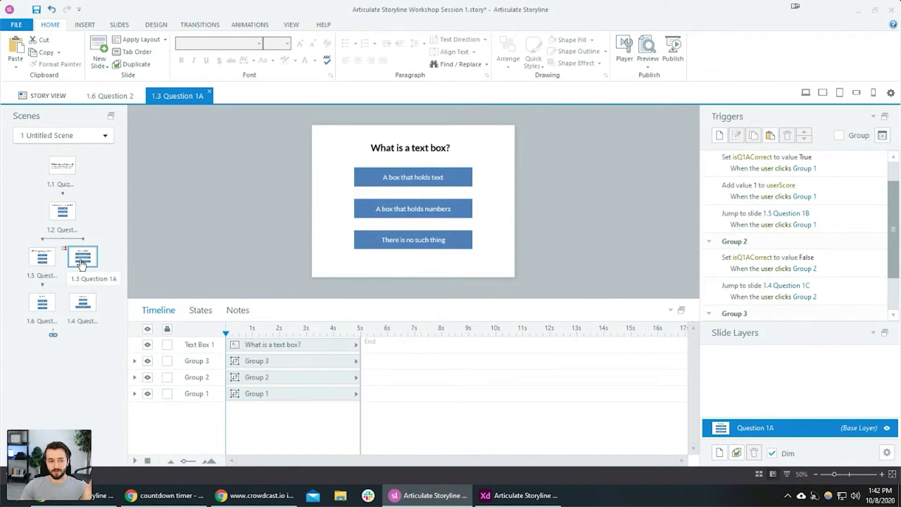
left_click(45, 257)
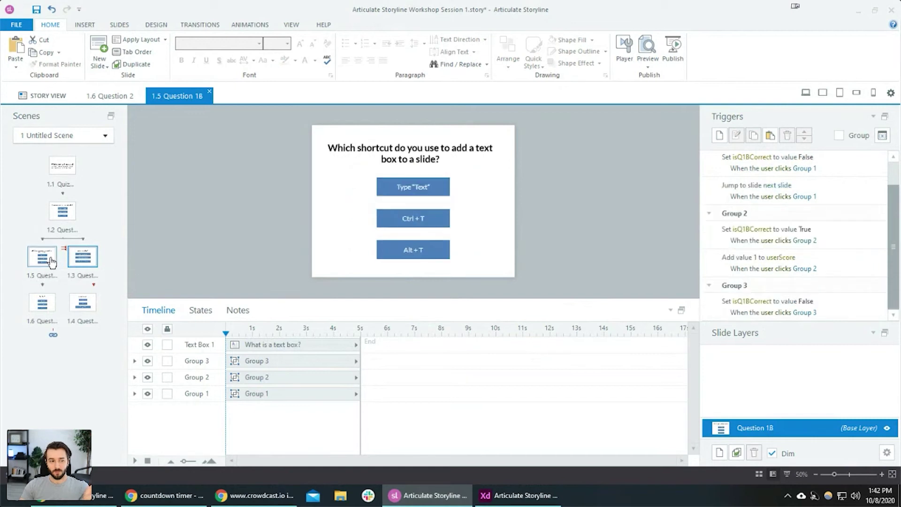
left_click(72, 235)
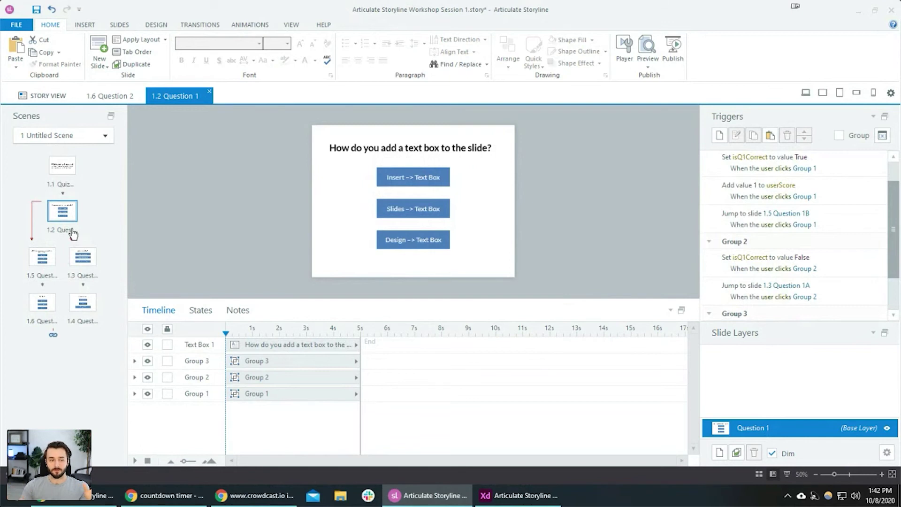
On slide 1.3, change the "A box that holds text" button's jump trigger to target 1.6 Question 2.
left_click(84, 257)
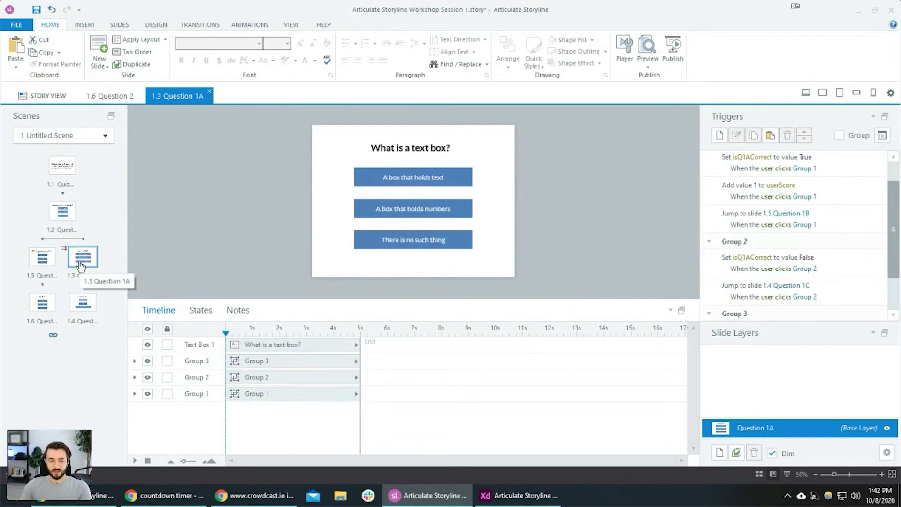
left_click(458, 184)
left_click(784, 231)
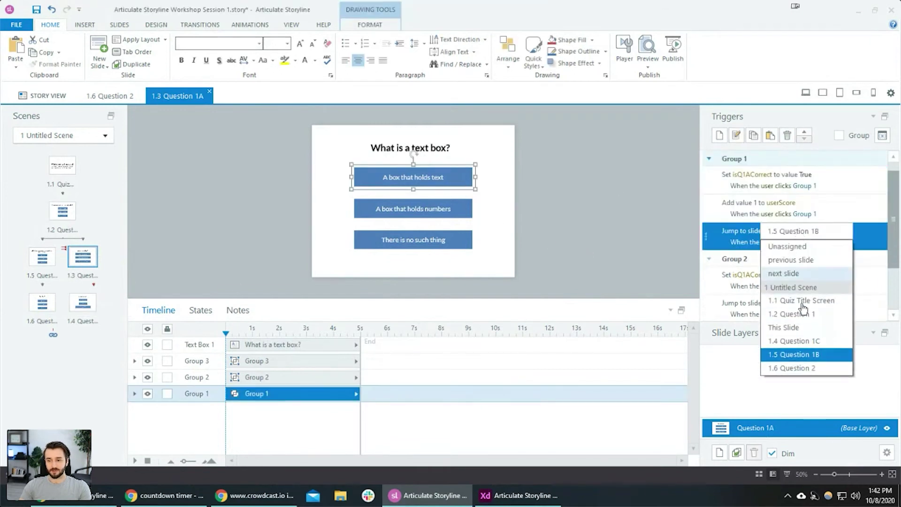
left_click(793, 368)
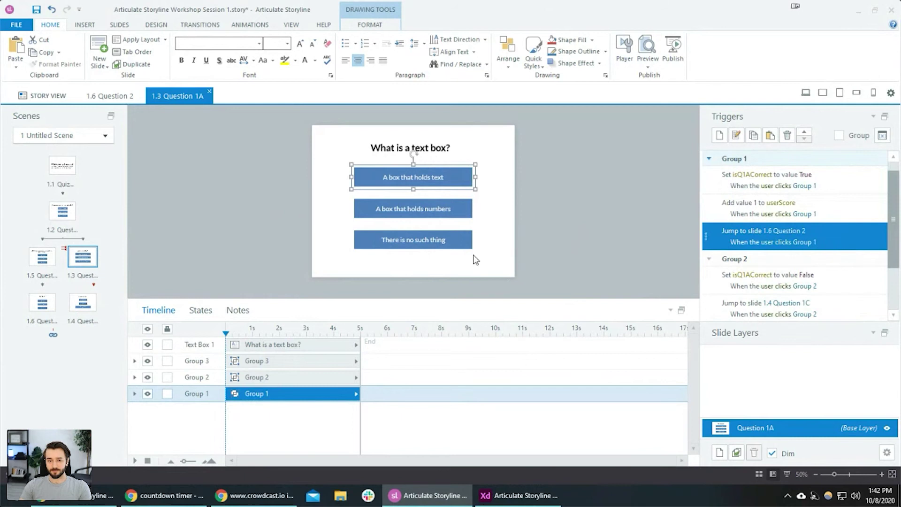
left_click(447, 213)
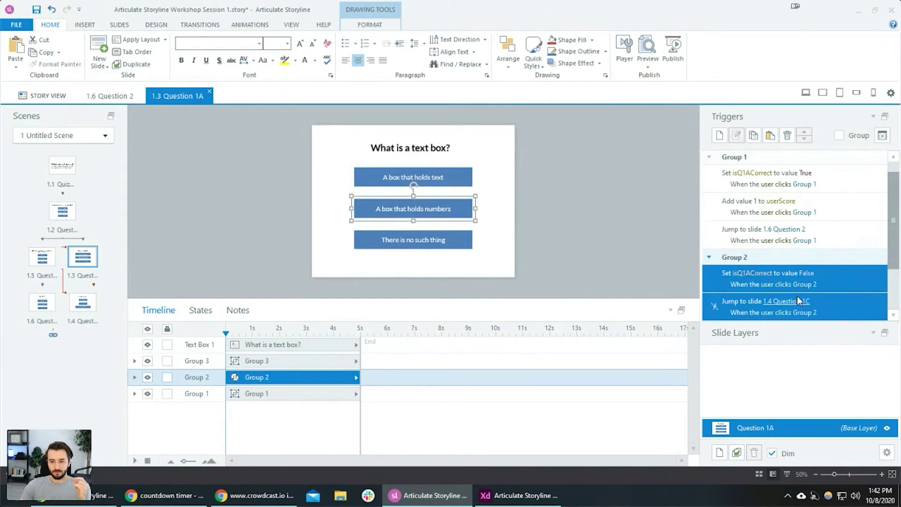
left_click(442, 180)
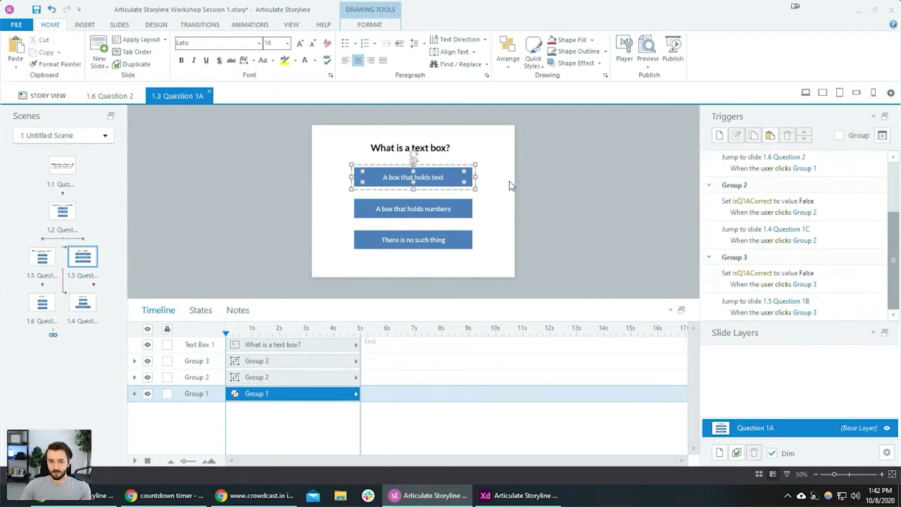
left_click(554, 193)
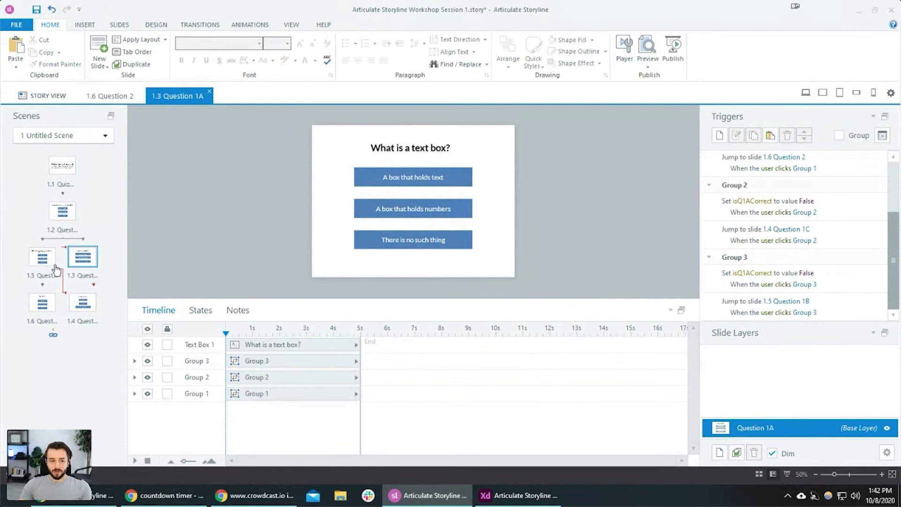
Examine the answer triggers on slide 1.4 Question 1C and compare them with the title screen, Question 1 and Question 2 slides.
left_click(82, 303)
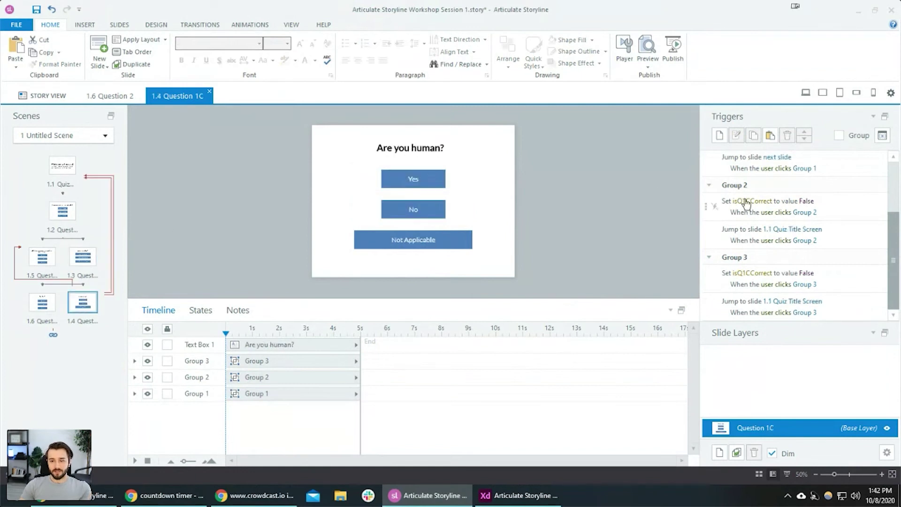
scroll(746, 203, "up", 4)
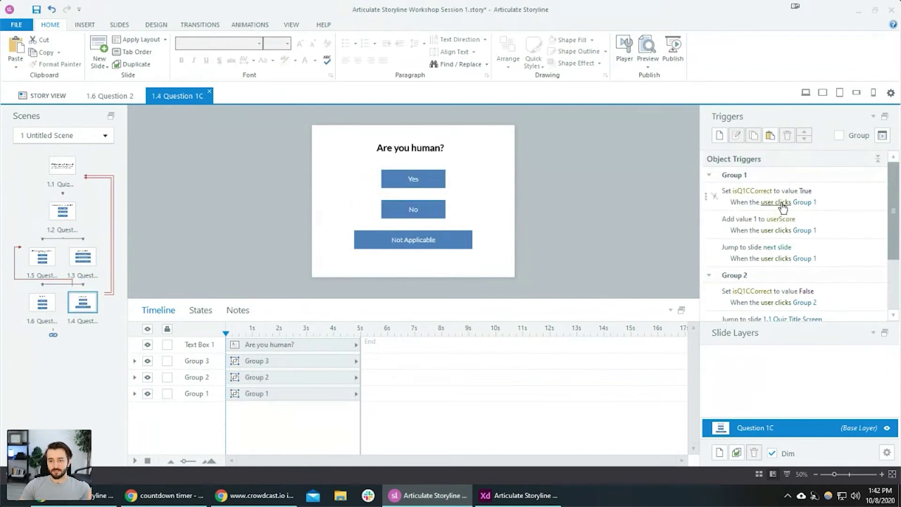
left_click(65, 175)
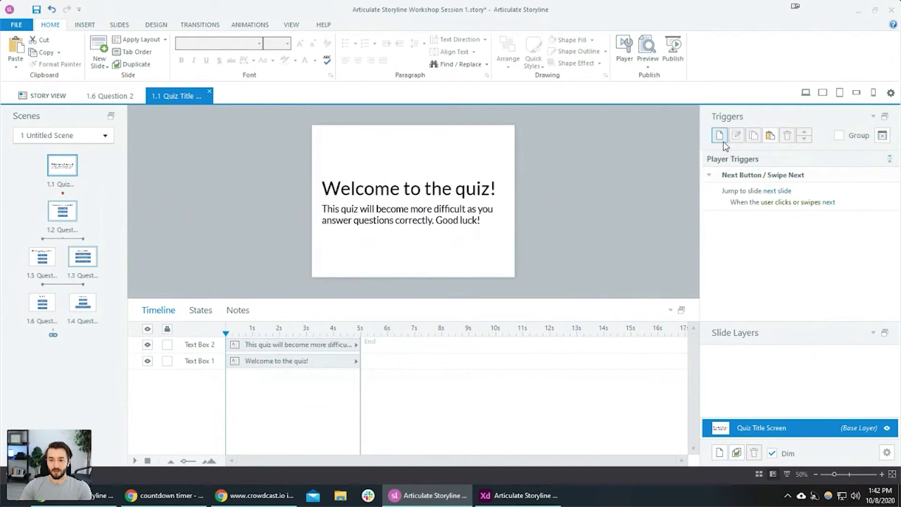
left_click(65, 212)
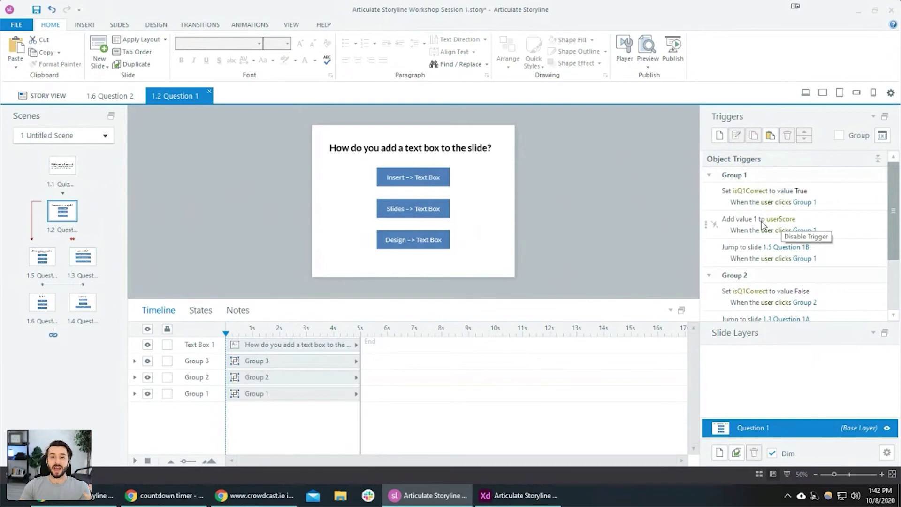
left_click(84, 300)
left_click(82, 257)
left_click(82, 305)
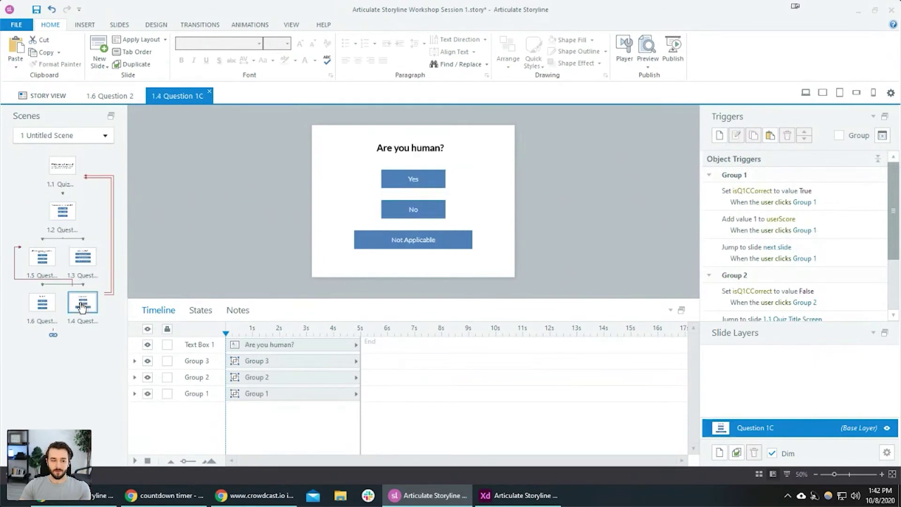
left_click(400, 232)
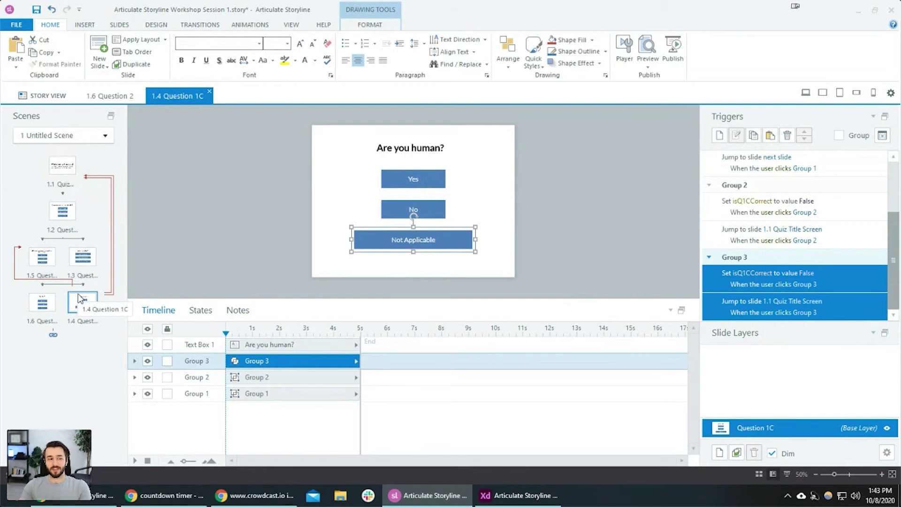
left_click(61, 169)
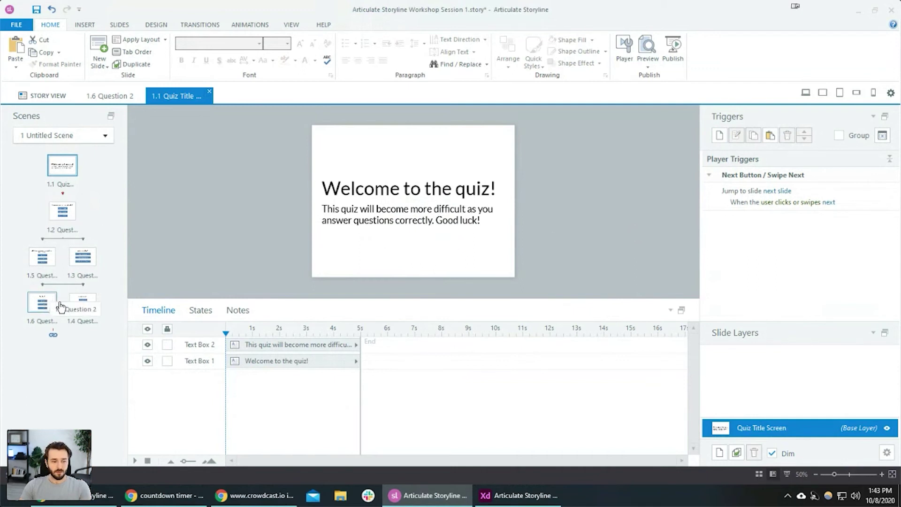
left_click(43, 311)
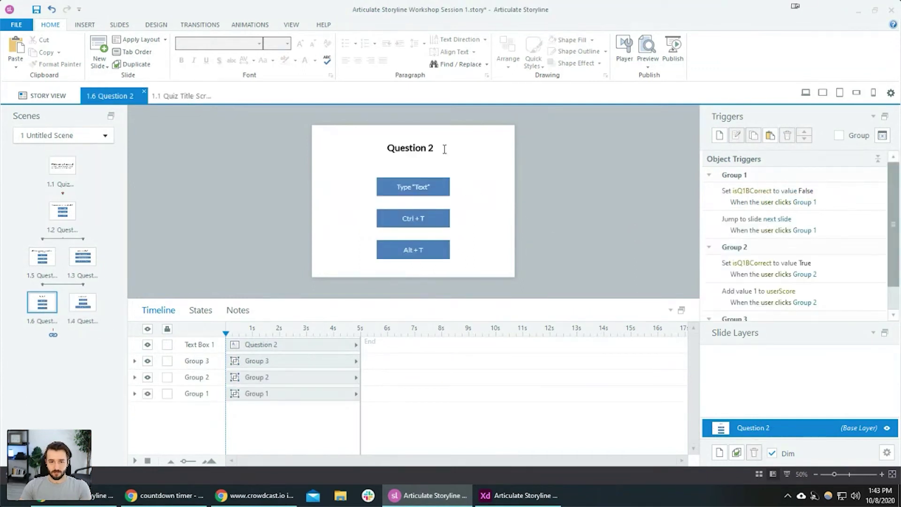
Inspect the triggers on the answer buttons of slide 1.5 Question 1B and compare them with those on slide 1.3.
left_click(41, 257)
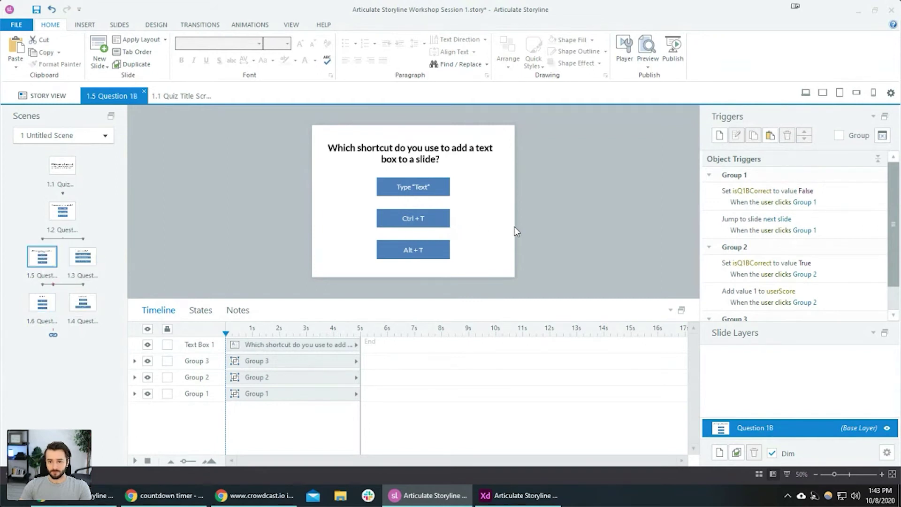
left_click(815, 223)
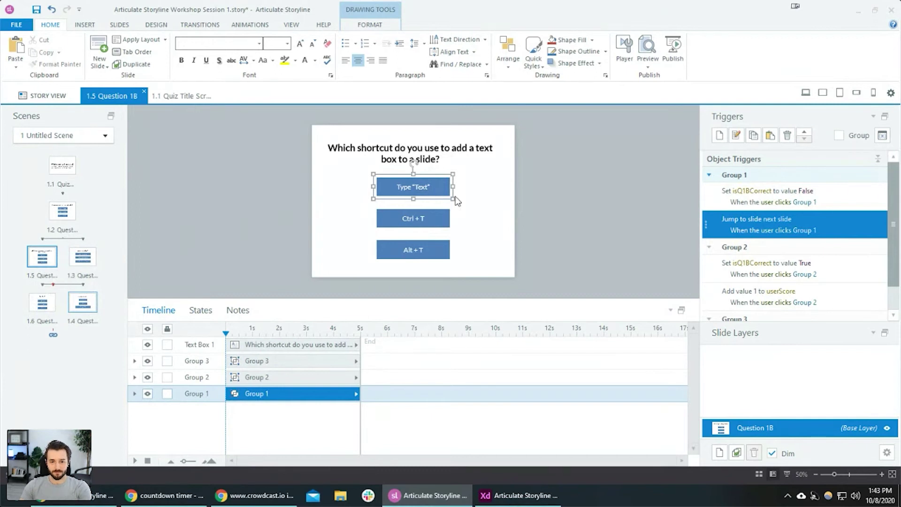
left_click(448, 216)
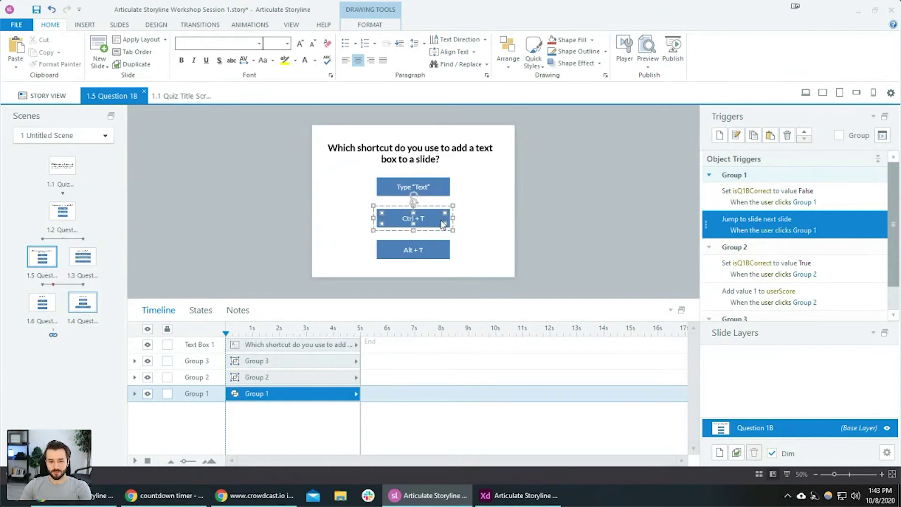
left_click(475, 232)
left_click(432, 222)
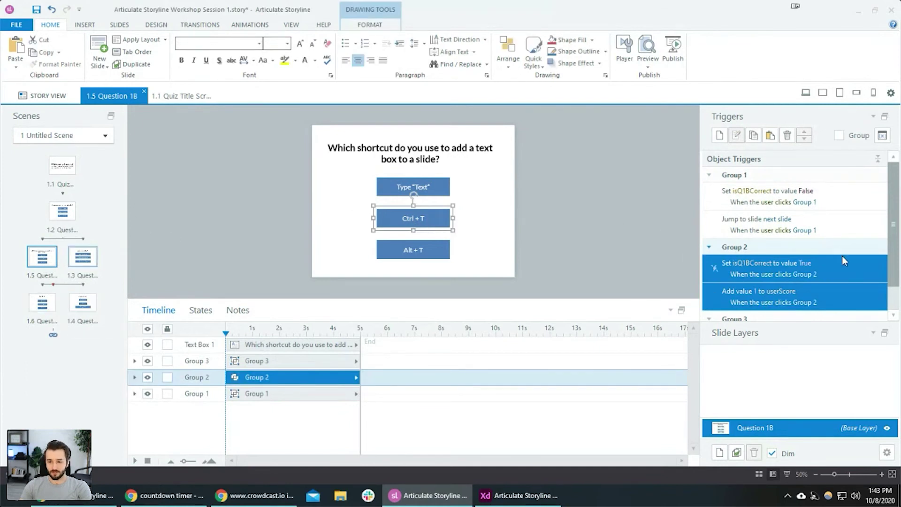
scroll(842, 256, "down", 1)
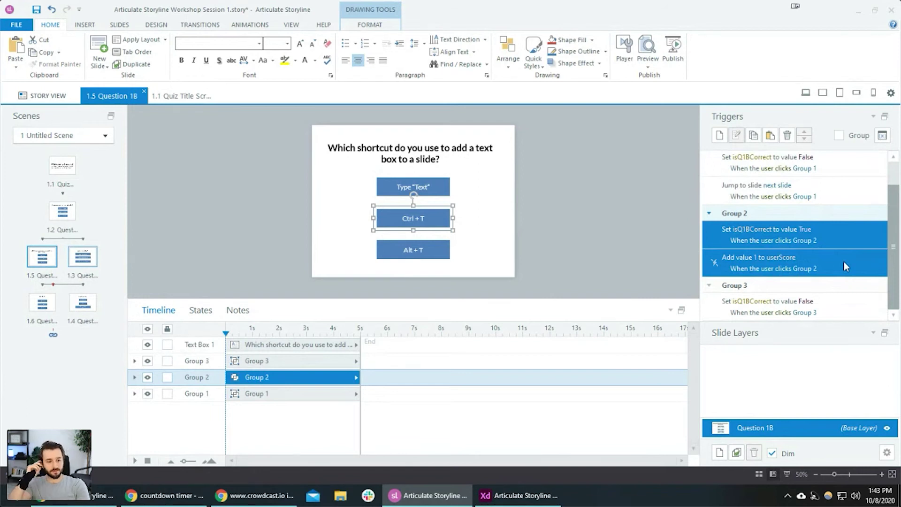
left_click(82, 257)
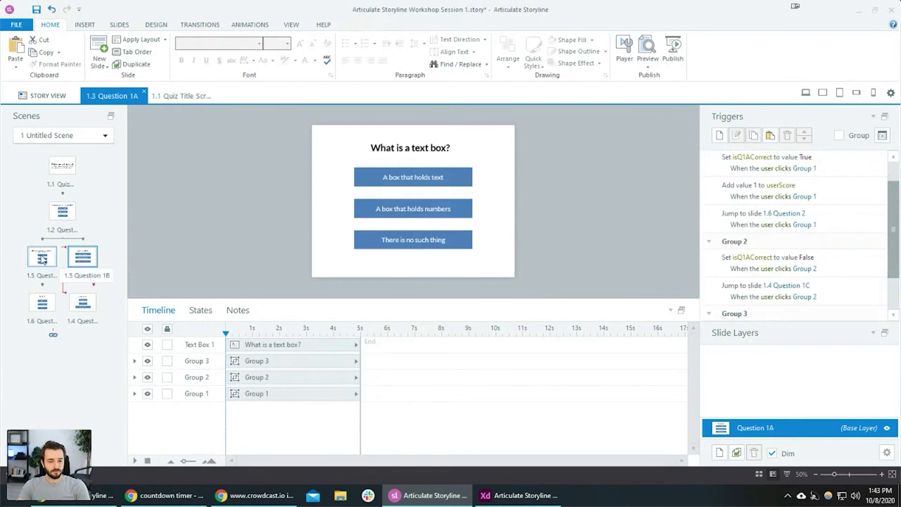
left_click(41, 259)
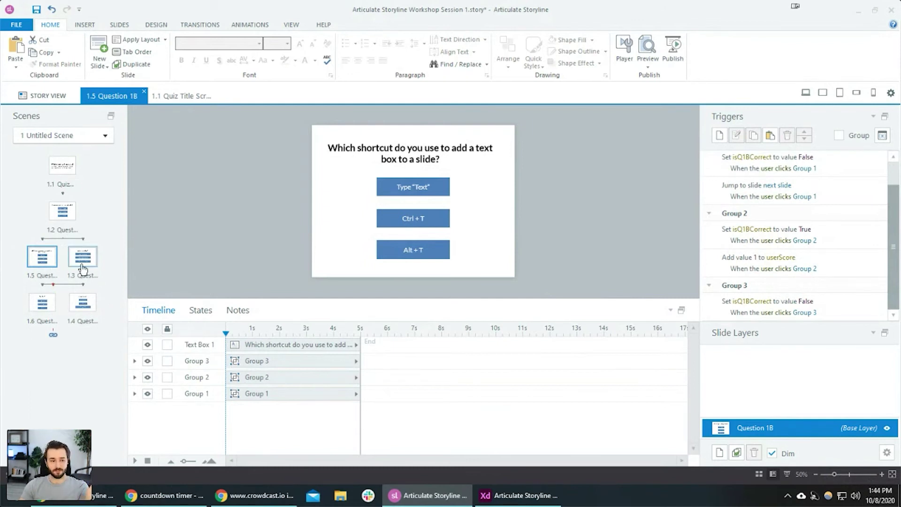
On slide 1.5 Question 1B, add a trigger to the "Ctrl + T" button that jumps to slide 1.6 Question 2.
left_click(43, 302)
left_click(44, 259)
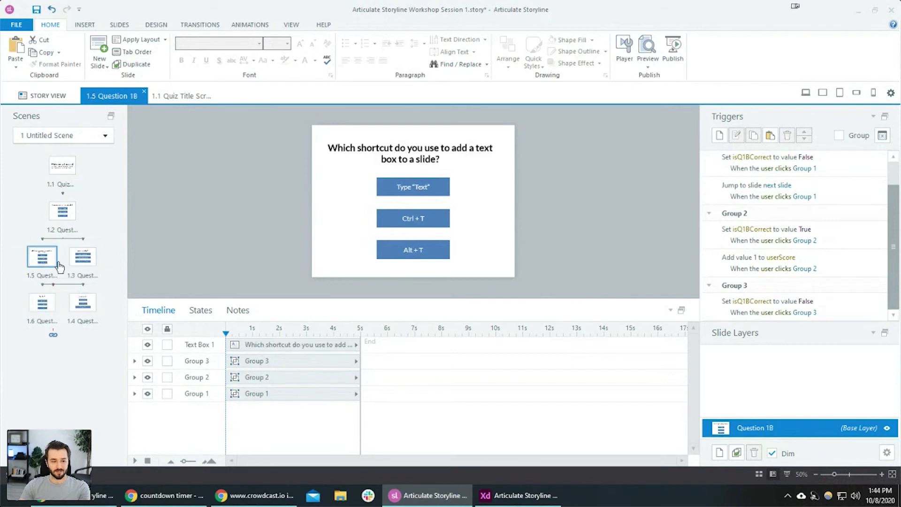
left_click(83, 266)
left_click(42, 303)
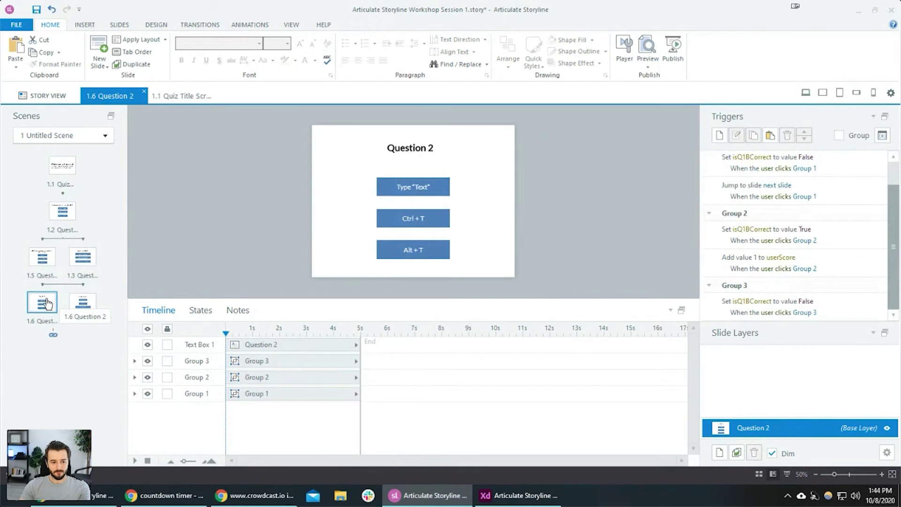
left_click(42, 266)
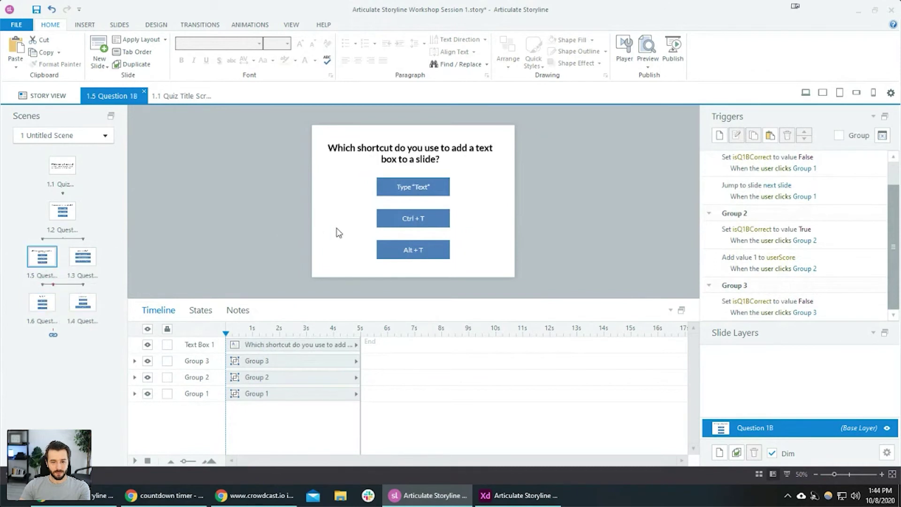
left_click(426, 223)
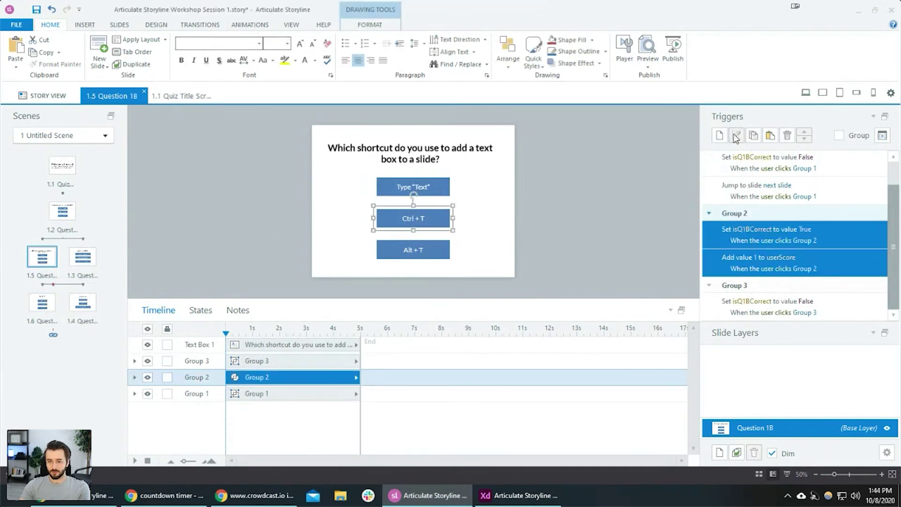
left_click(721, 133)
left_click(637, 176)
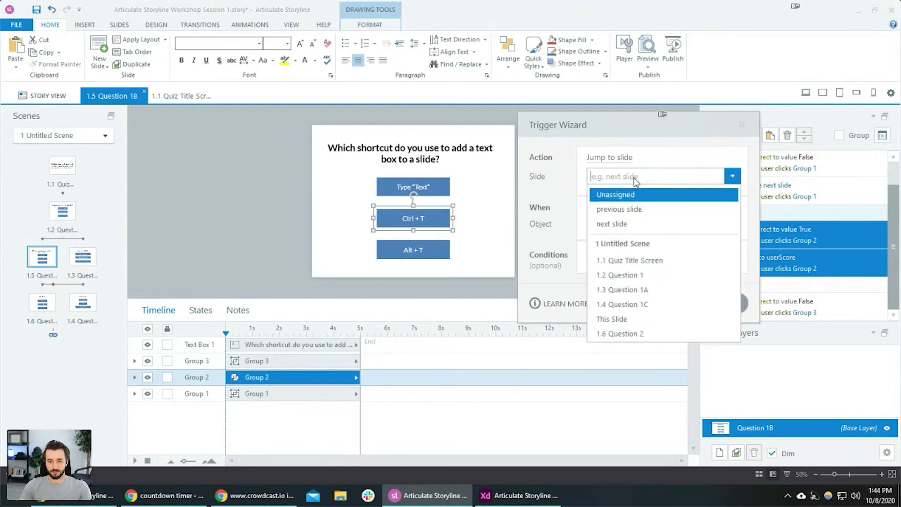
left_click(619, 334)
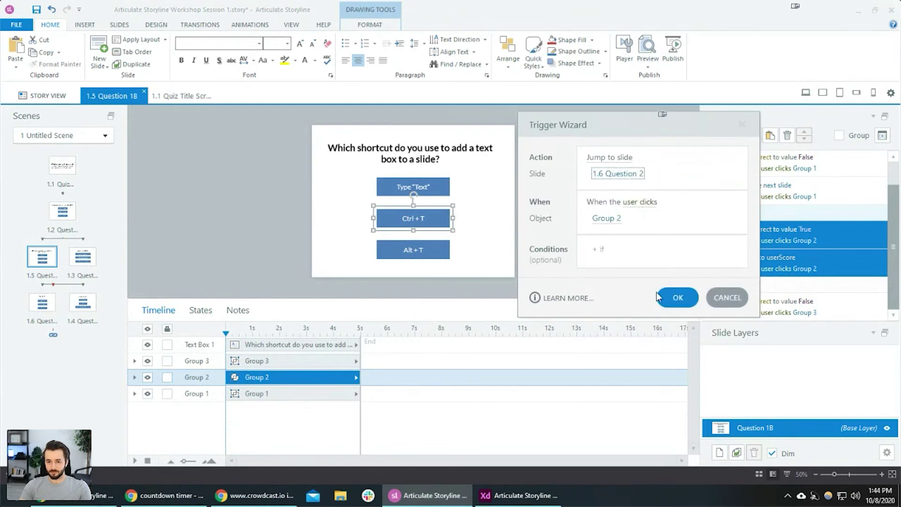
left_click(676, 296)
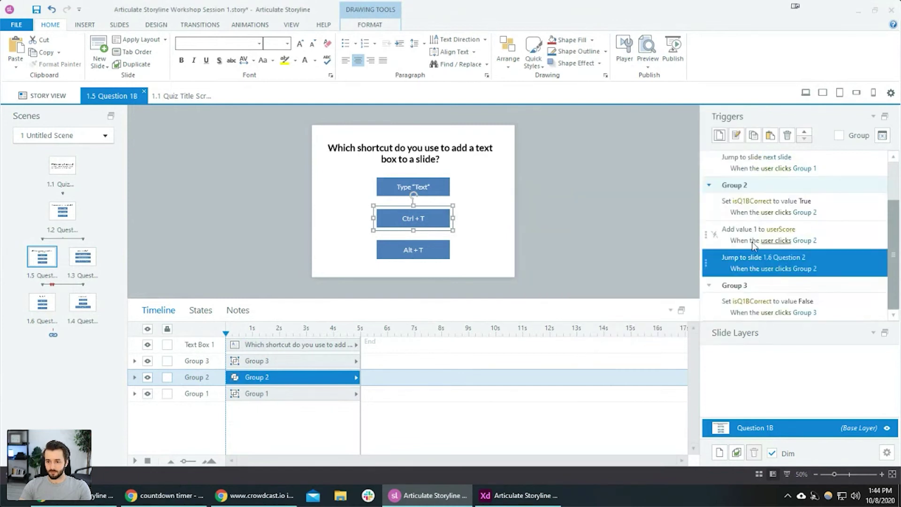
Change the jump trigger of the 'Type "Text"' button on slide 1.5 to target 1.6 Question 2.
left_click(430, 190)
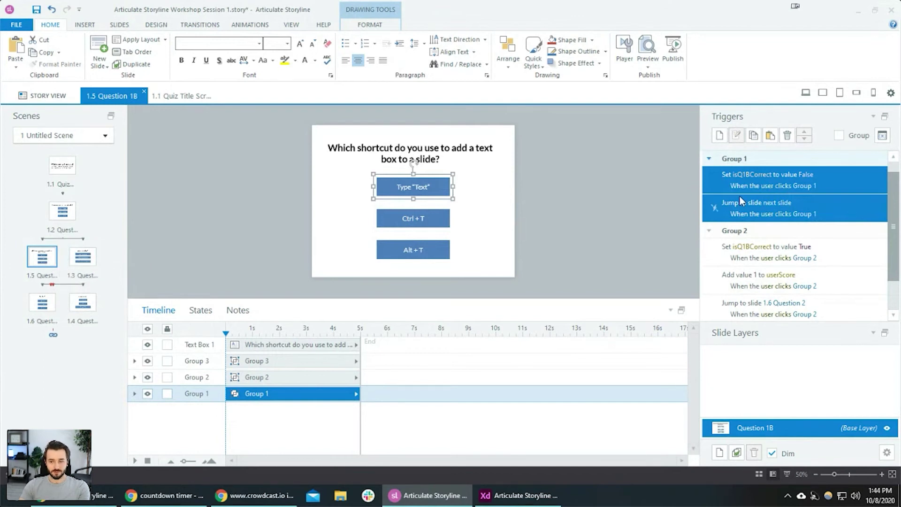
left_click(784, 203)
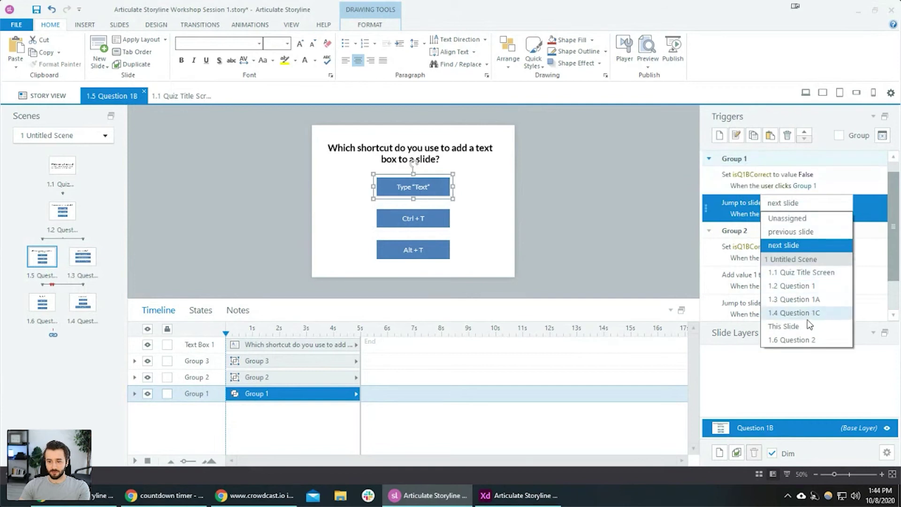
left_click(797, 339)
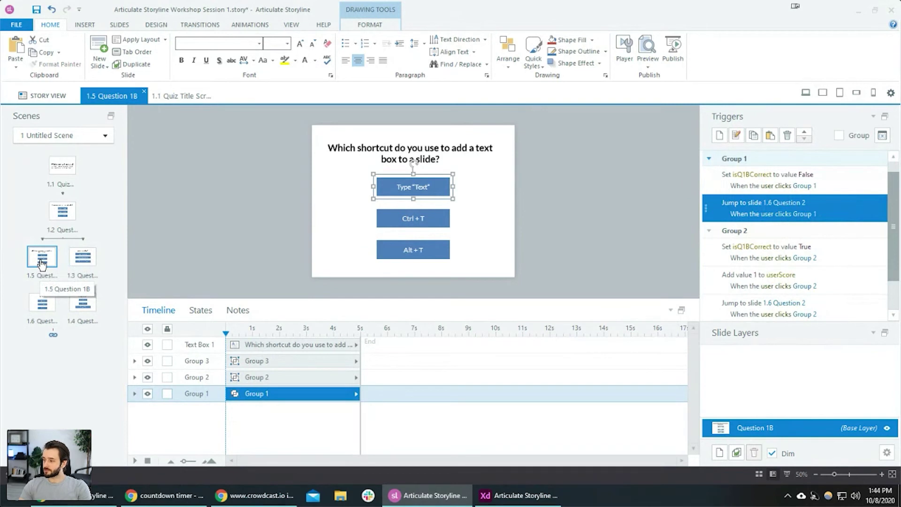
left_click(601, 252)
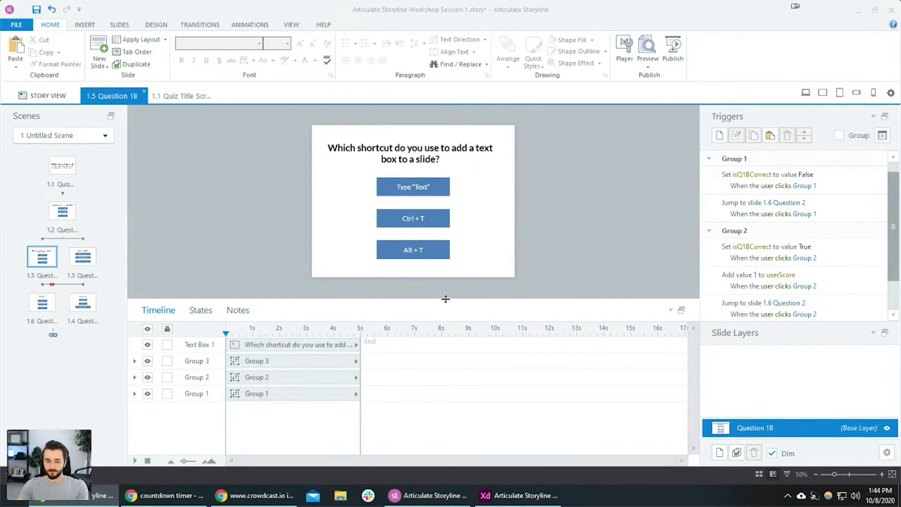
Switch to Chrome and search Google for "twine" in a new tab, then return to Storyline's slide 1.6 Question 2.
left_click(164, 495)
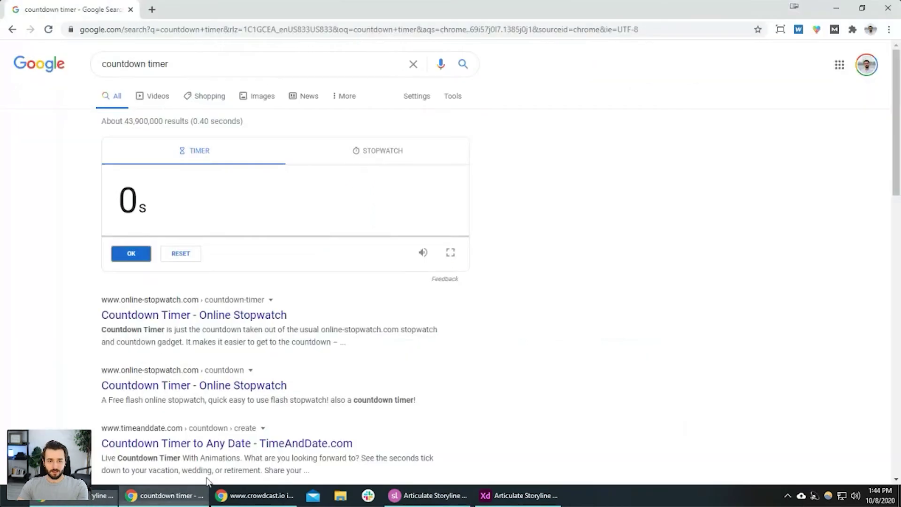
left_click(151, 10)
type("twine")
key("Return")
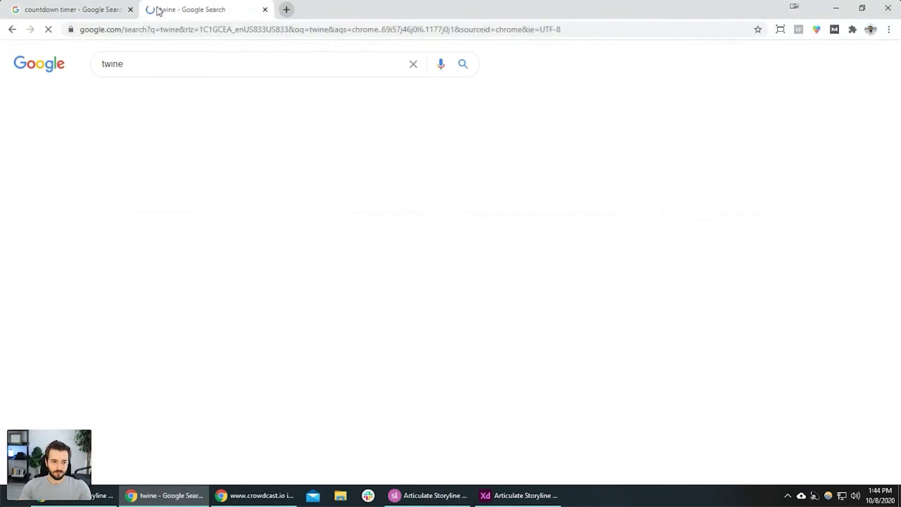
key("alt+Tab")
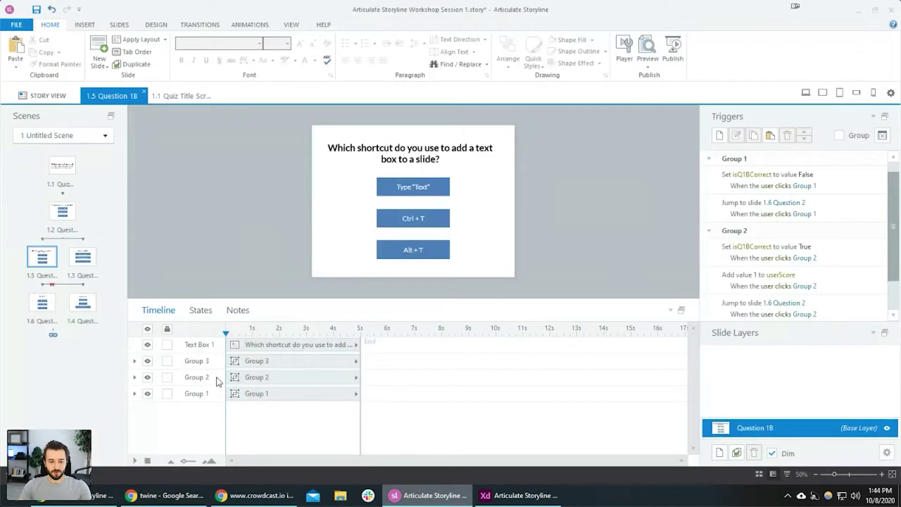
left_click(38, 323)
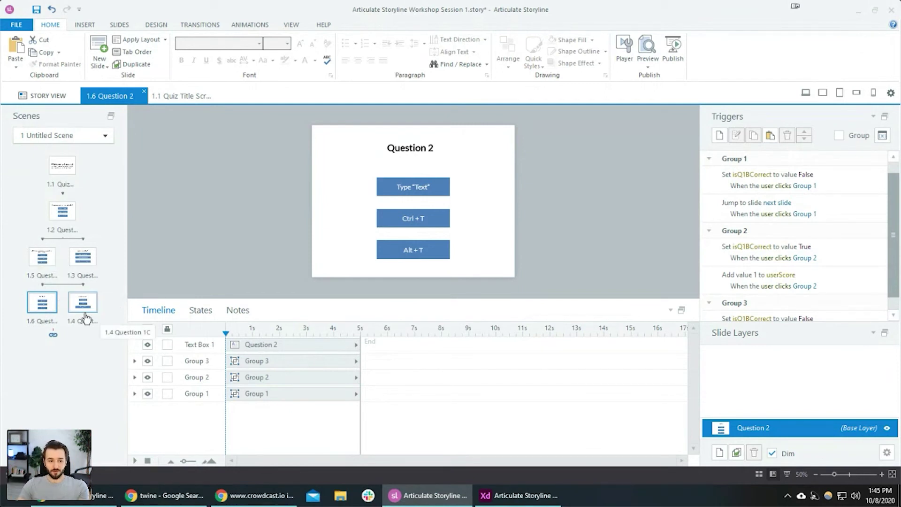
Switch to Chrome, open the twinery.org result and enlarge the bird's-eye story map screenshot from Twine 1.4.
left_click(77, 495)
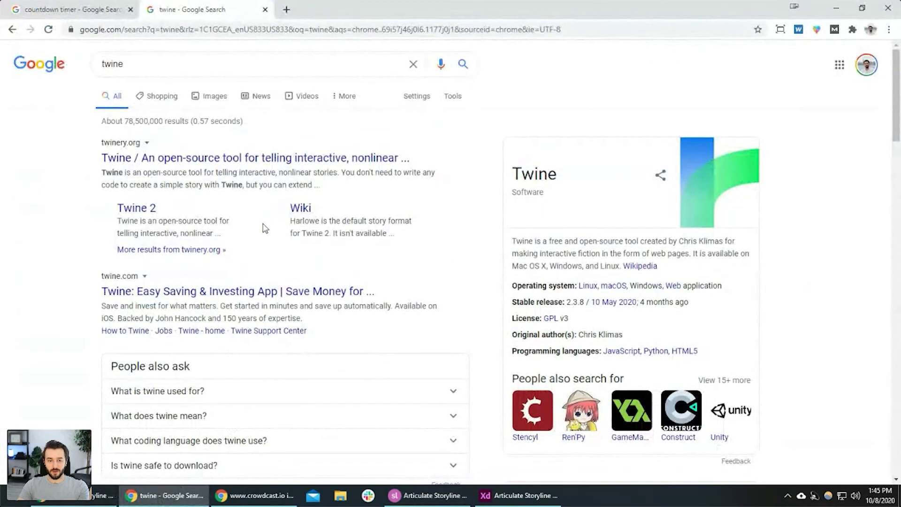
left_click(181, 168)
scroll(350, 281, "down", 5)
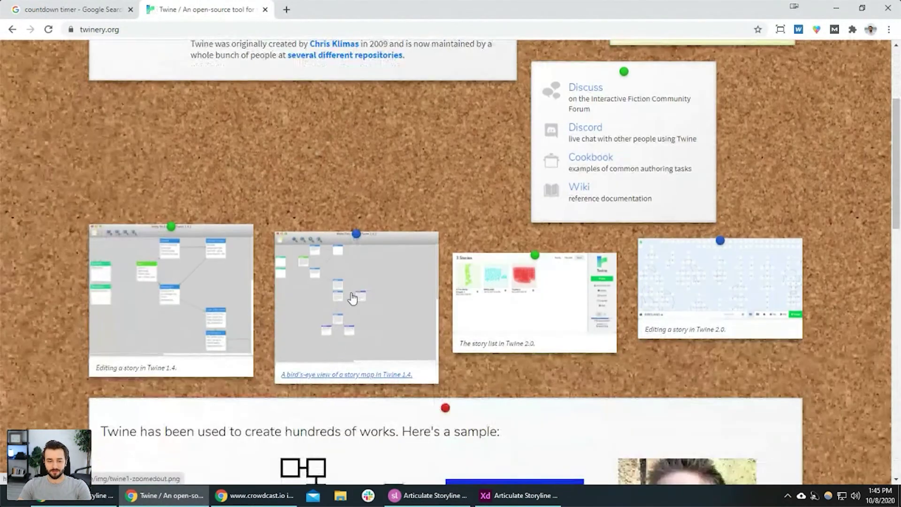
left_click(333, 283)
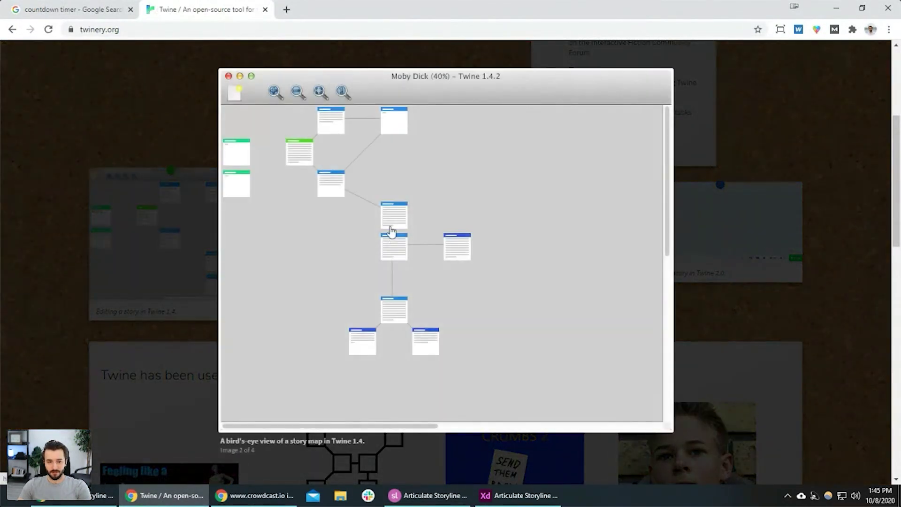
left_click(389, 232)
left_click(171, 204)
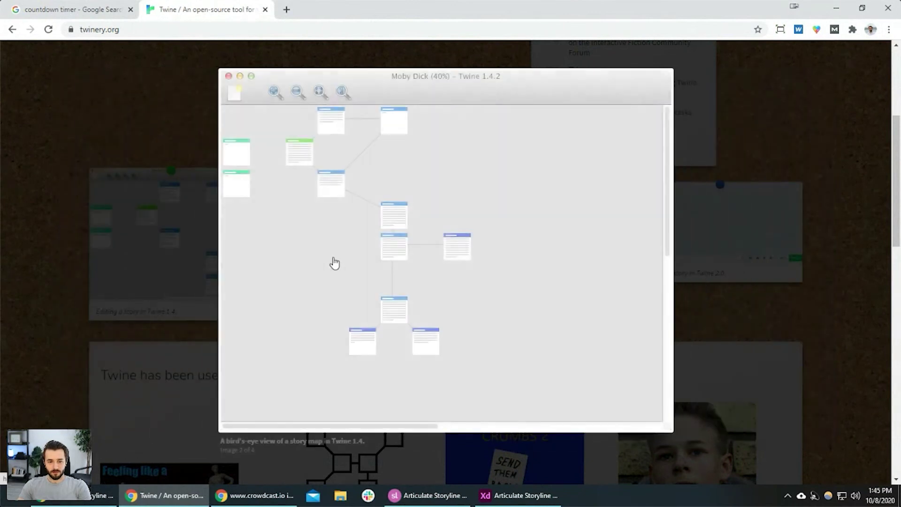
left_click_drag(334, 259, 436, 245)
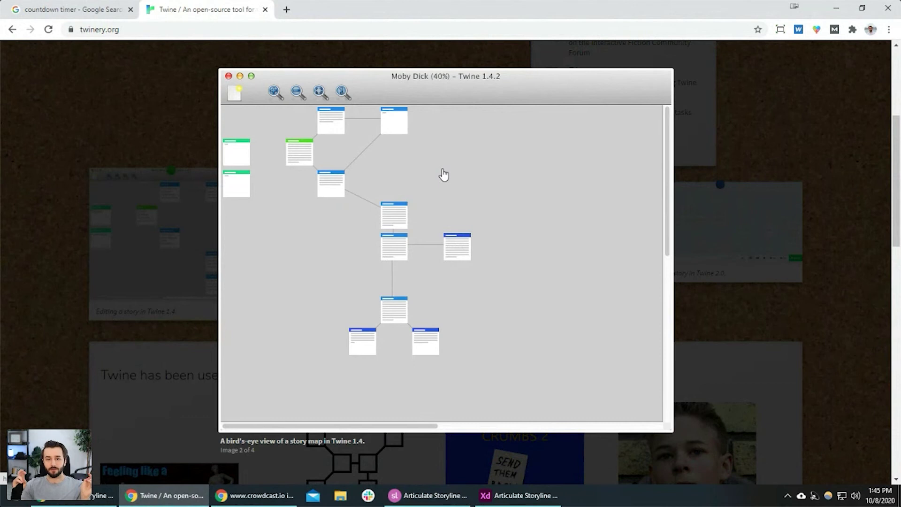
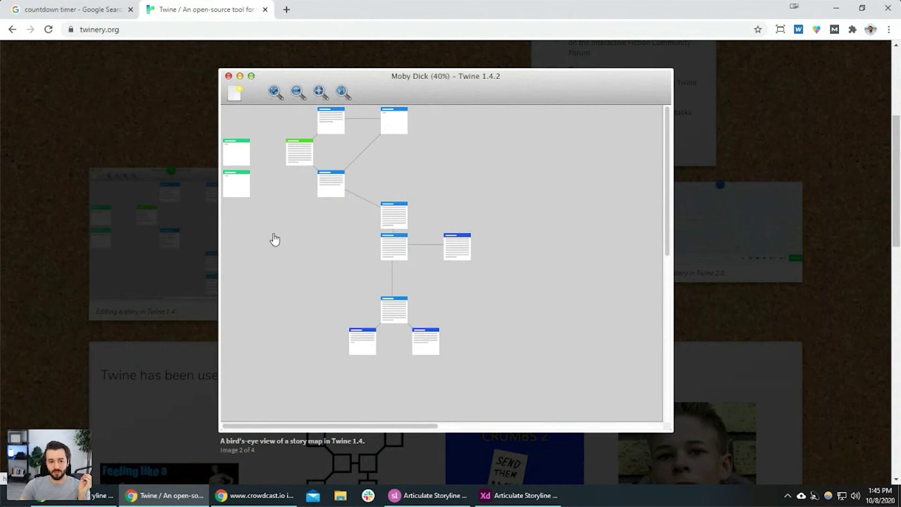
Switch to Adobe XD and draw a rectangle about 488 by 268 on the Web 1920 artboard.
left_click(511, 502)
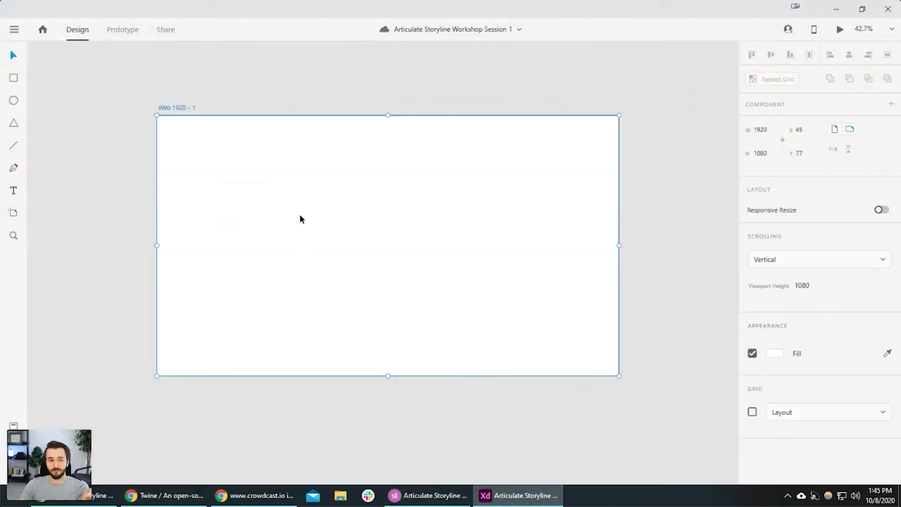
left_click(655, 215)
left_click(14, 78)
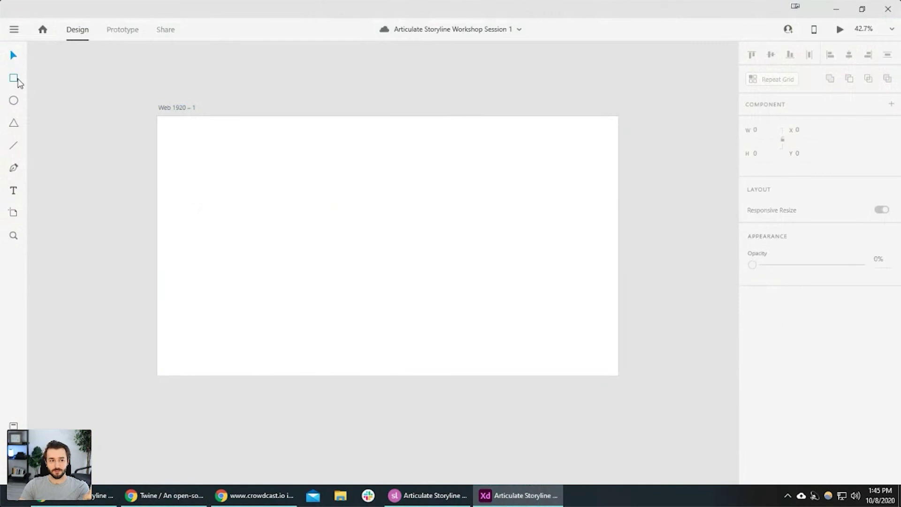
left_click_drag(222, 196, 338, 259)
Draw a circle about 254 in diameter beside the rectangle and leave both shapes deselected.
key("e")
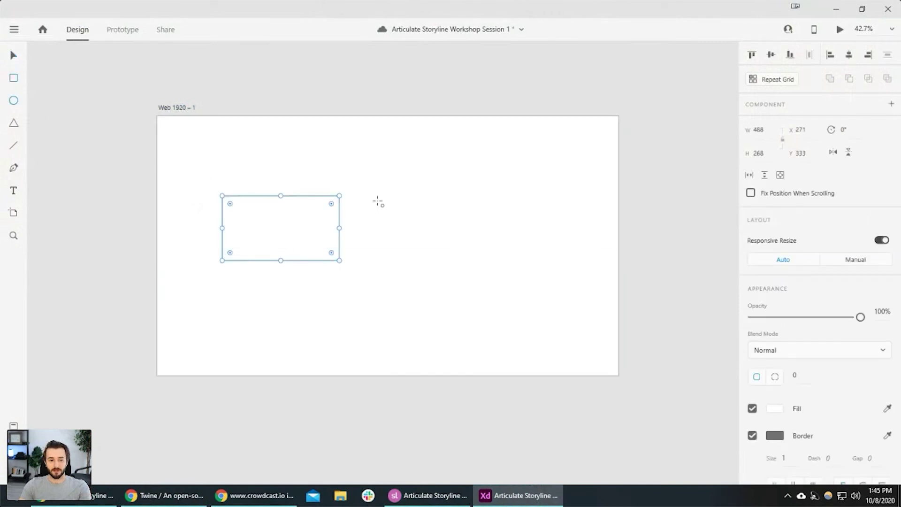
left_click_drag(378, 200, 471, 260)
key("v")
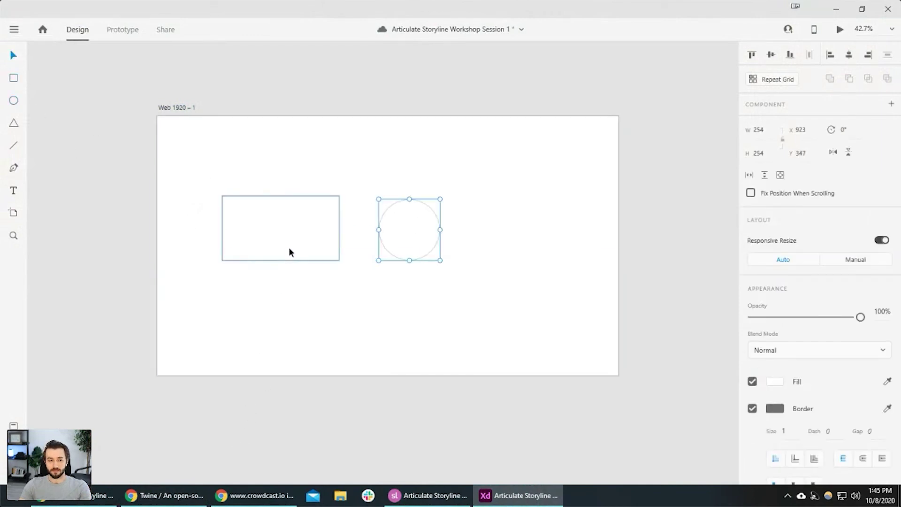
left_click(287, 249)
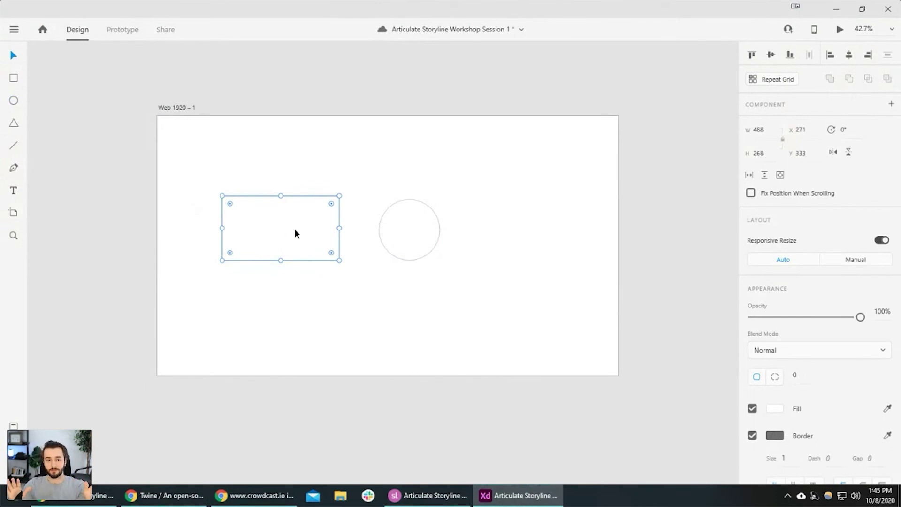
left_click_drag(486, 304, 211, 169)
left_click(313, 161)
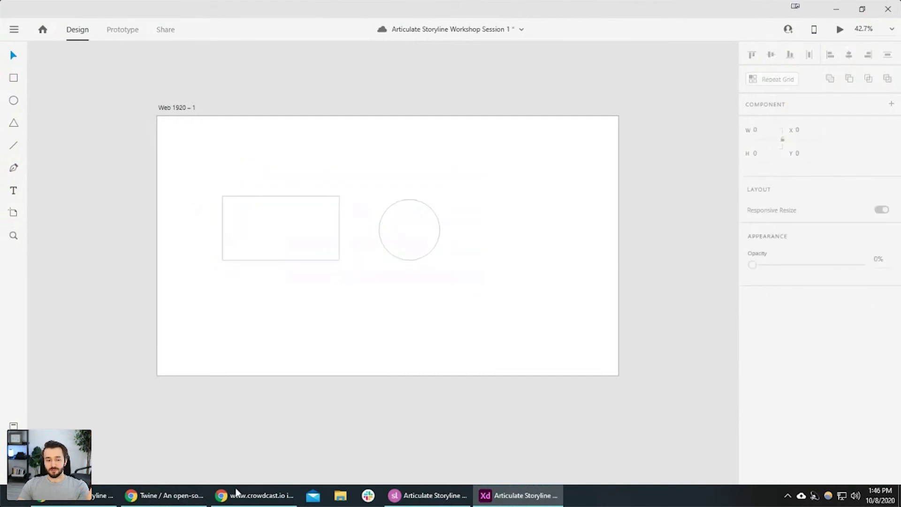
Switch to the Chrome window with the Twine site and view the enlarged story map.
mouse_move(90, 504)
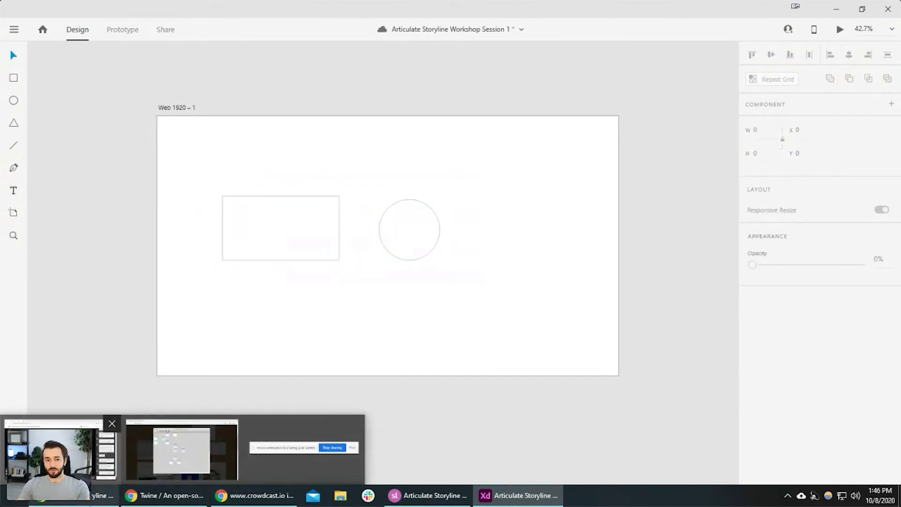
left_click(181, 449)
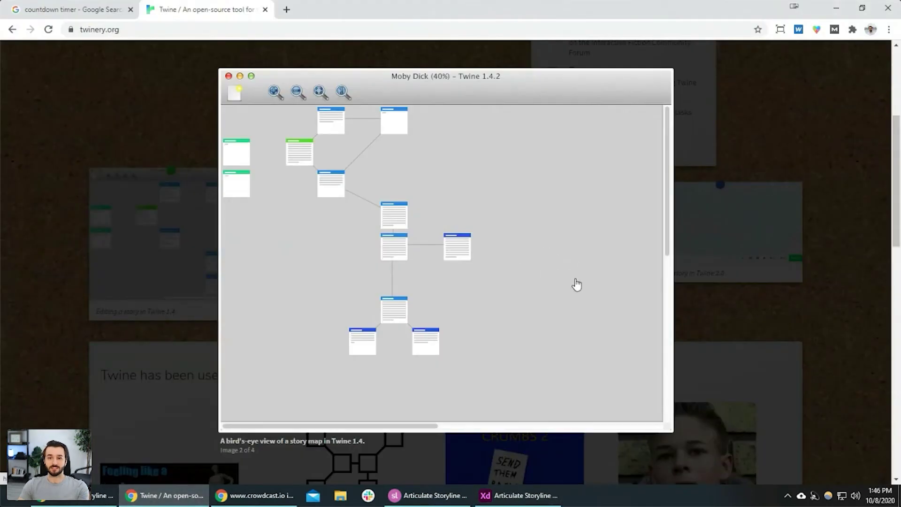
Switch to Storyline and compare how slides 1.4 Question 1C, 1.3 Question 1A and 1.6 Question 2 branch.
left_click(428, 495)
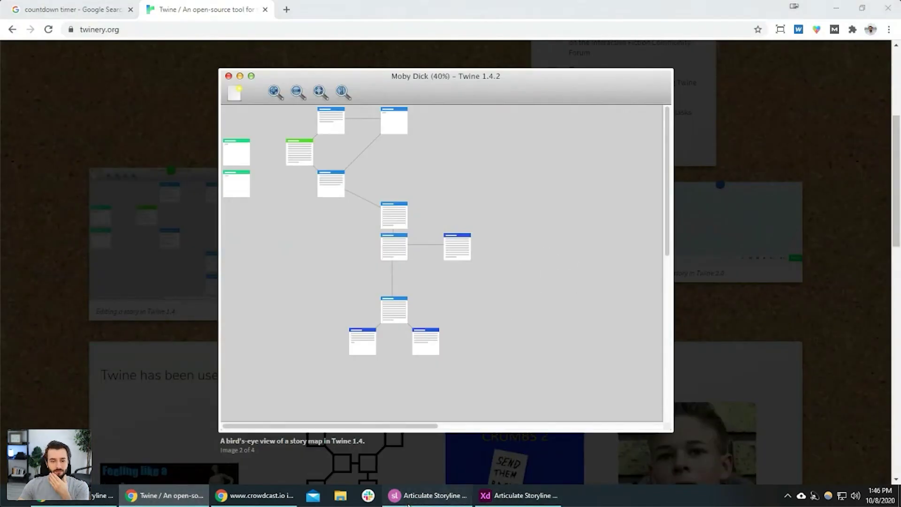
left_click(553, 244)
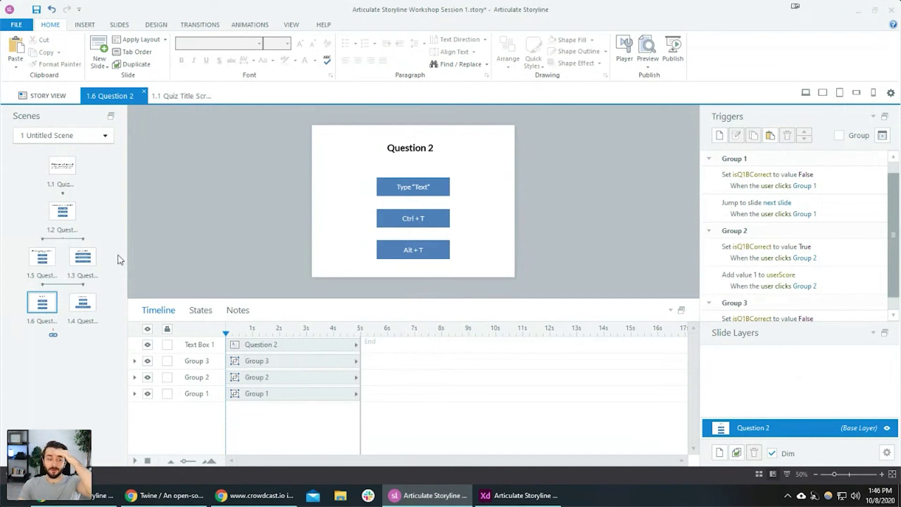
left_click(82, 303)
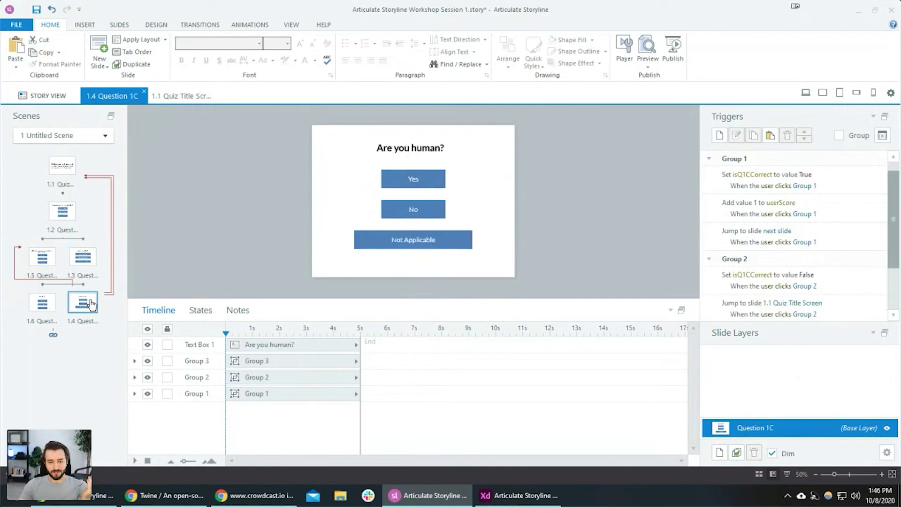
left_click(89, 260)
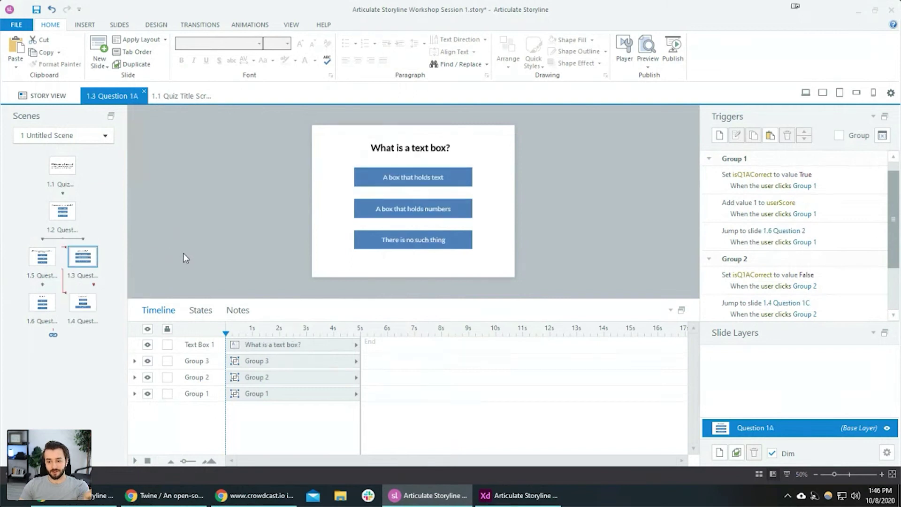
left_click(83, 302)
left_click(43, 303)
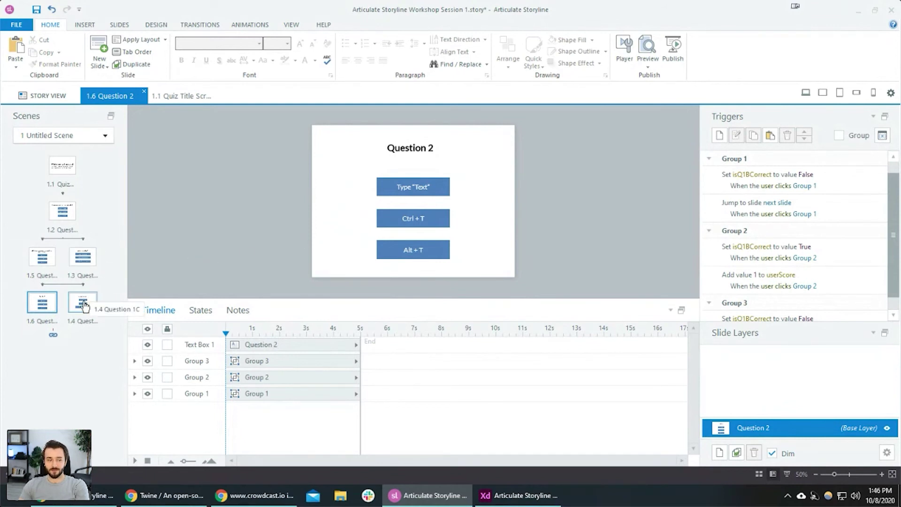
Switch between the Adobe XD artboard and the Twine story map to compare the two planning tools.
left_click(518, 495)
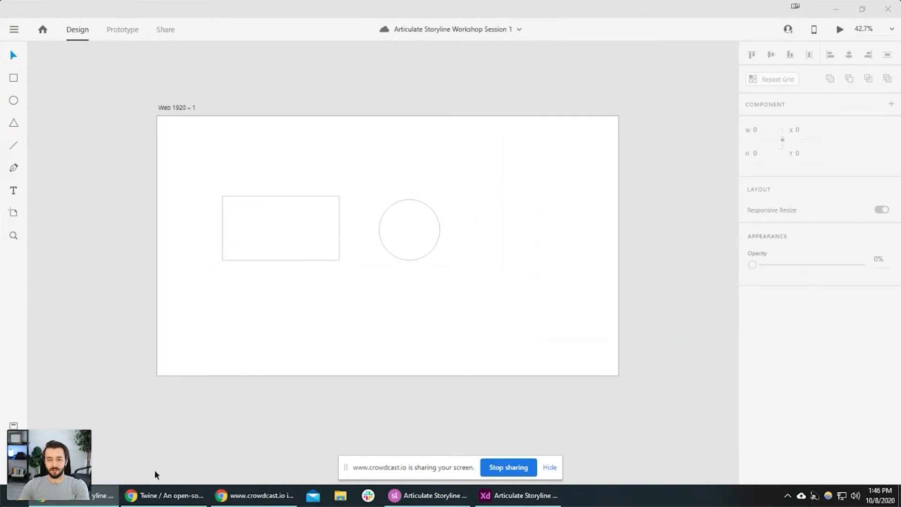
left_click(177, 497)
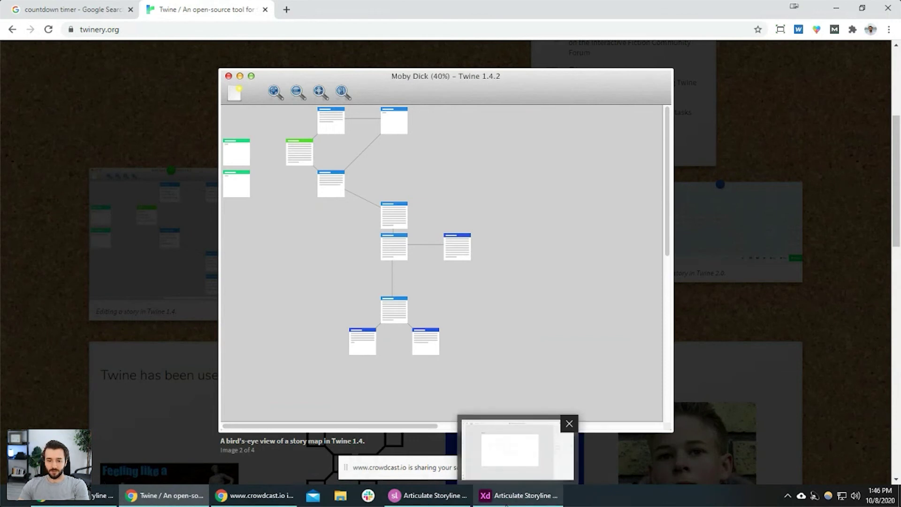
left_click(518, 496)
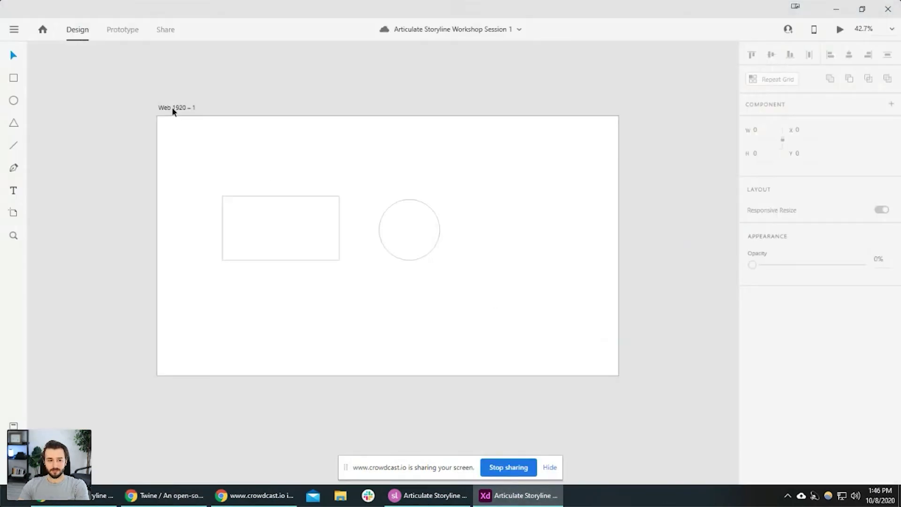
Switch to Storyline, check the story size settings and close them without making changes.
left_click(427, 496)
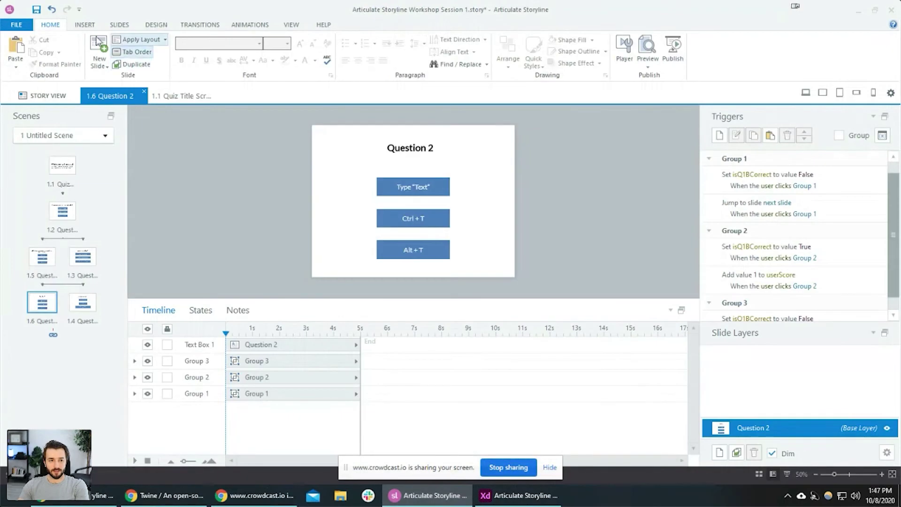
left_click(152, 24)
left_click(15, 57)
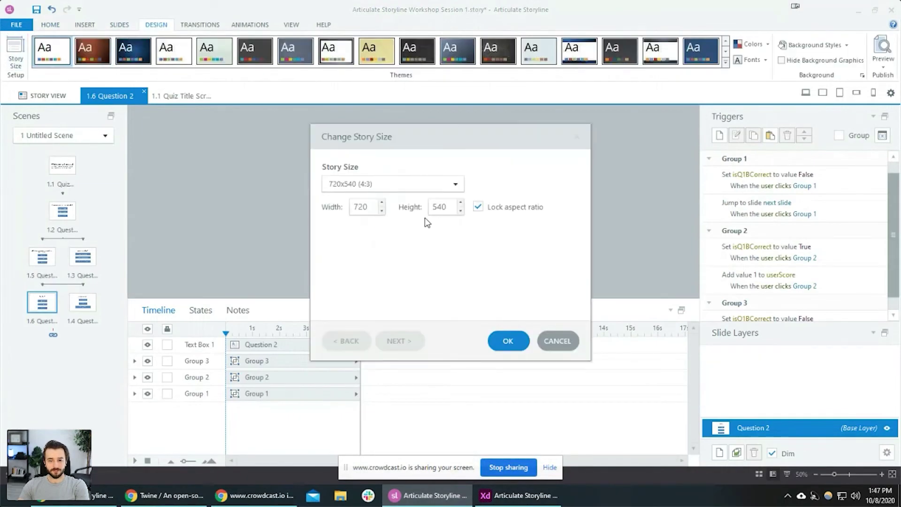
left_click(568, 341)
scroll(514, 175, "down", 1)
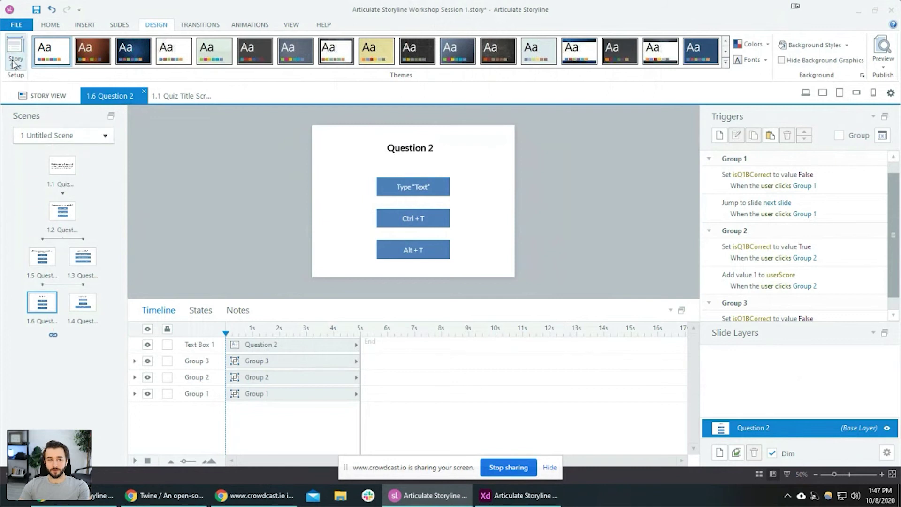
Switch to Adobe XD, move the rectangle toward the artboard's upper-left corner and raise the circle to about X 928, Y 136.
left_click(516, 495)
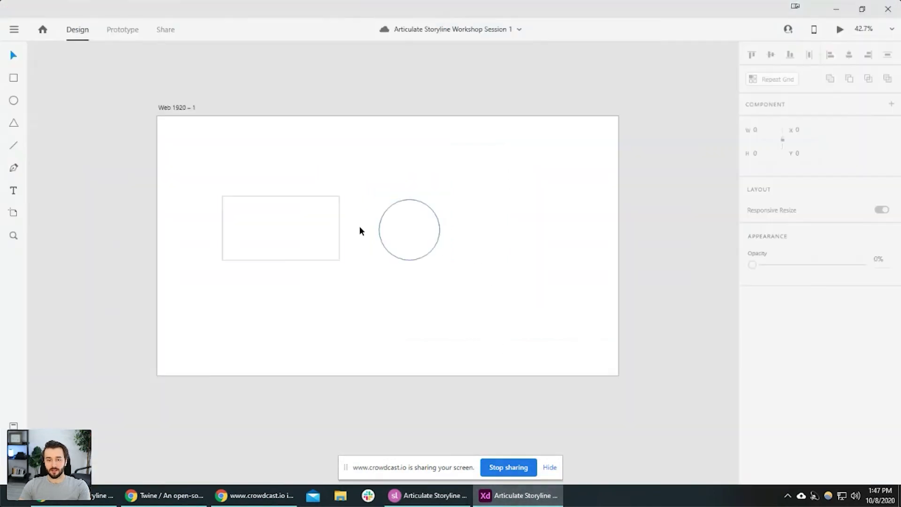
left_click(297, 239)
left_click_drag(296, 240, 254, 179)
left_click(417, 241)
left_click_drag(416, 241, 416, 190)
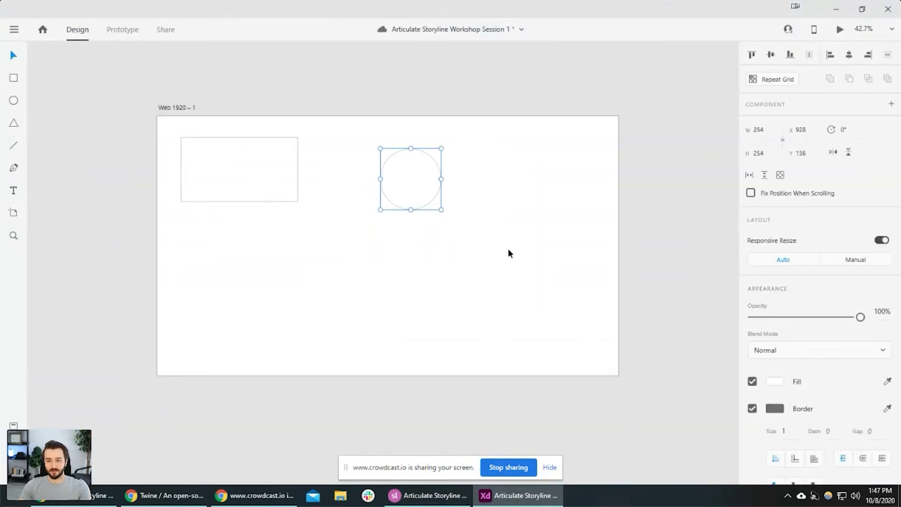
left_click(549, 272)
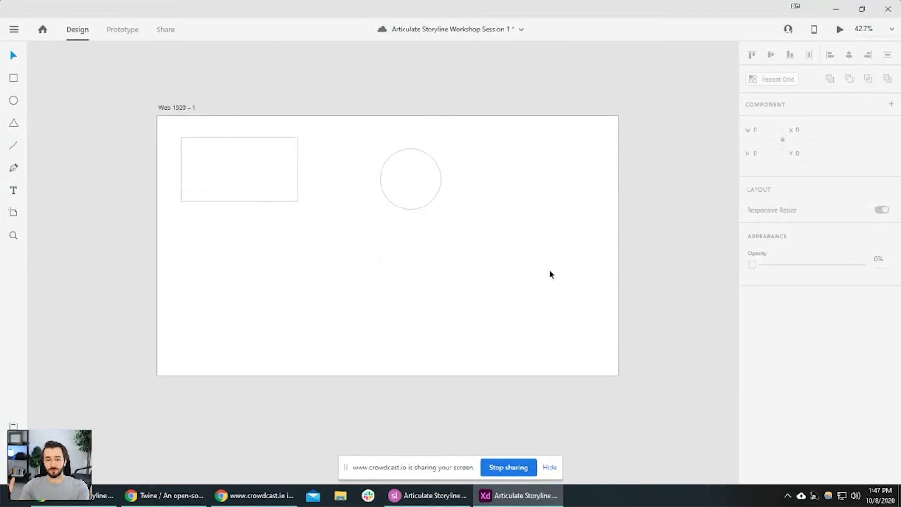
Select the Web 1920 – 1 artboard in Adobe XD and check the story size settings in Storyline for comparison.
key("alt+Tab")
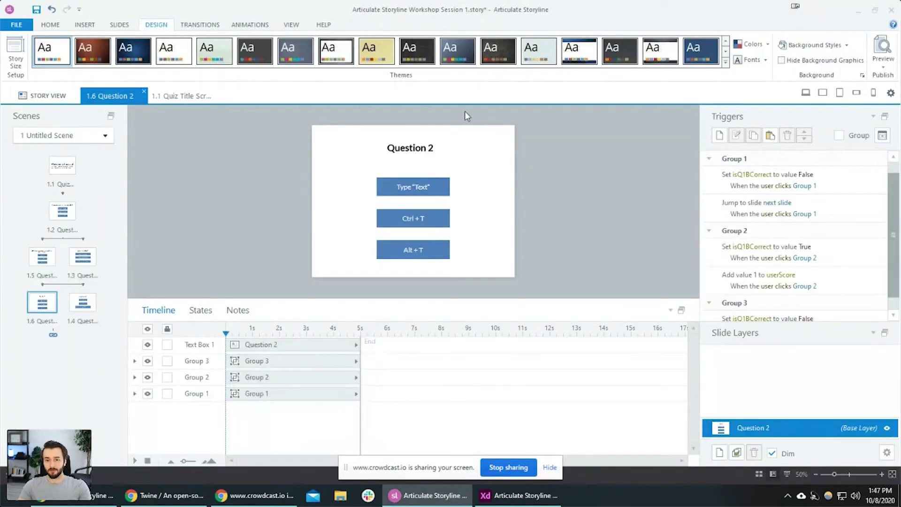
key("alt+Tab")
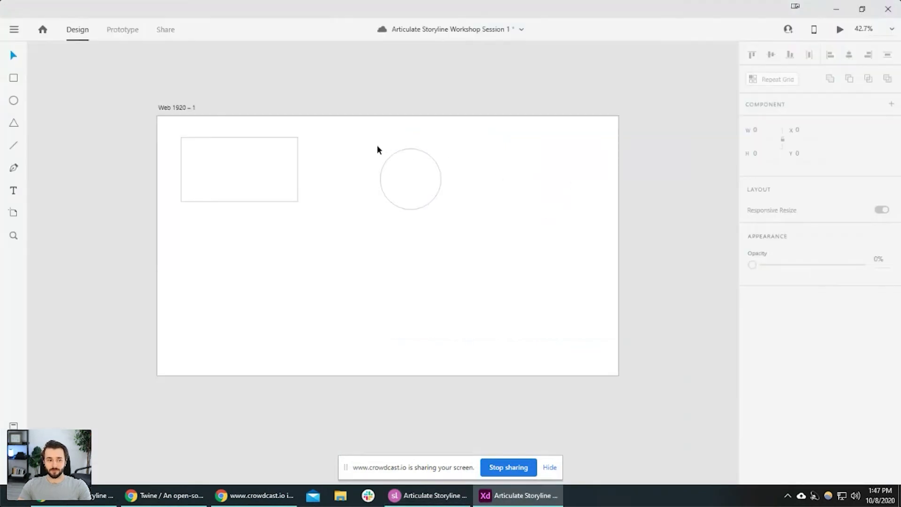
left_click(183, 108)
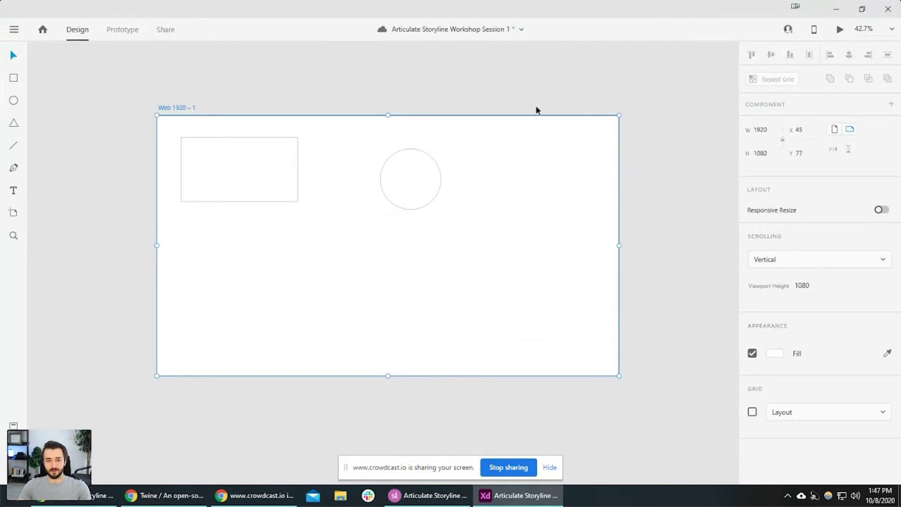
key("alt+Tab")
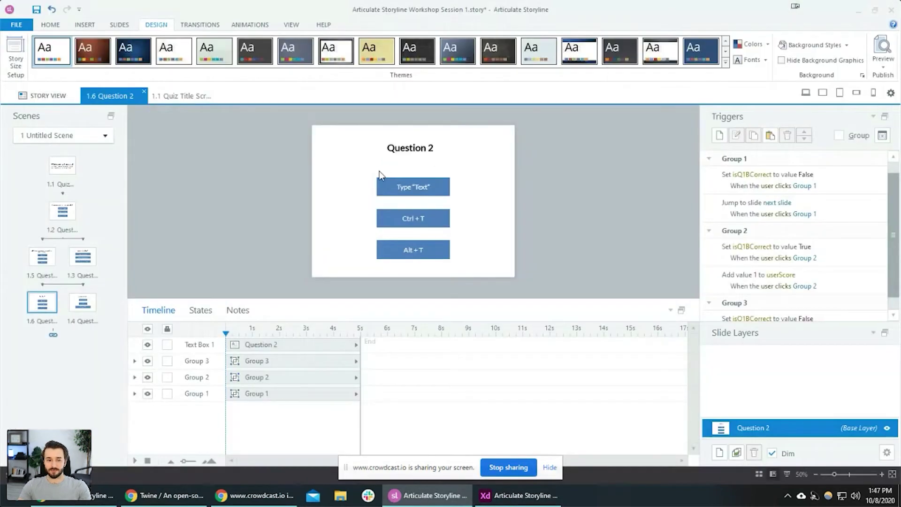
left_click(15, 56)
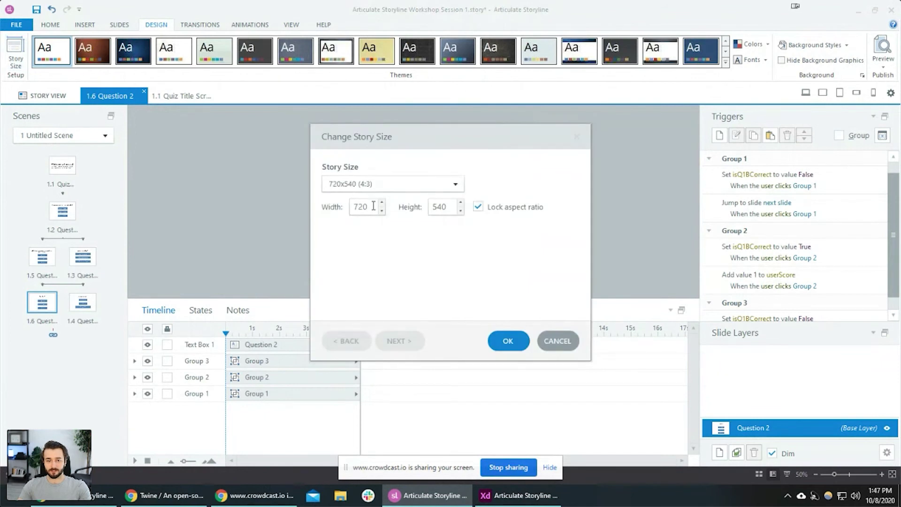
Switch to Adobe XD and set the Web 1920 – 1 artboard to 720 wide by 540 high.
key("alt+Tab")
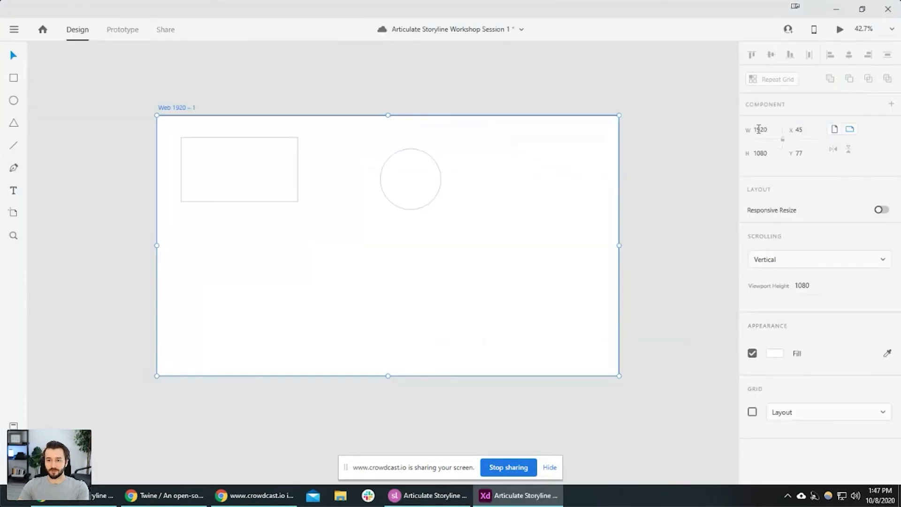
left_click(757, 129)
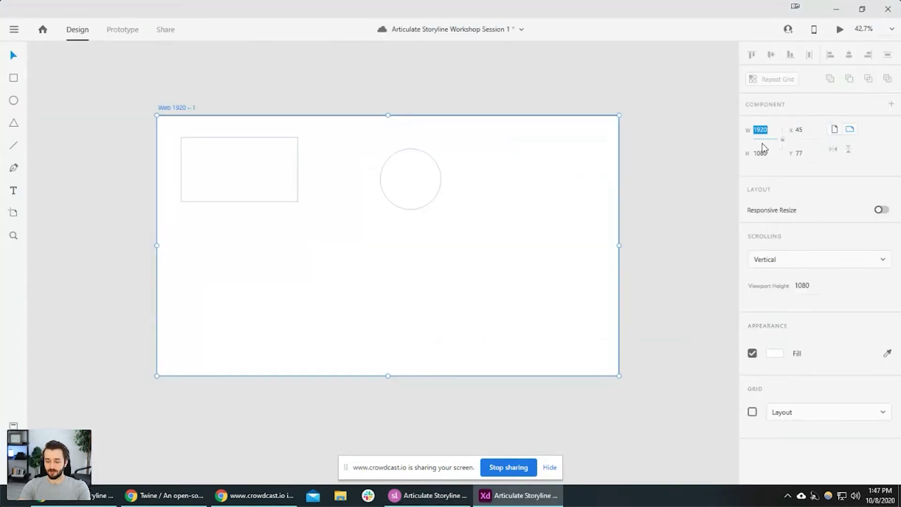
type("720")
key("Tab")
type("540")
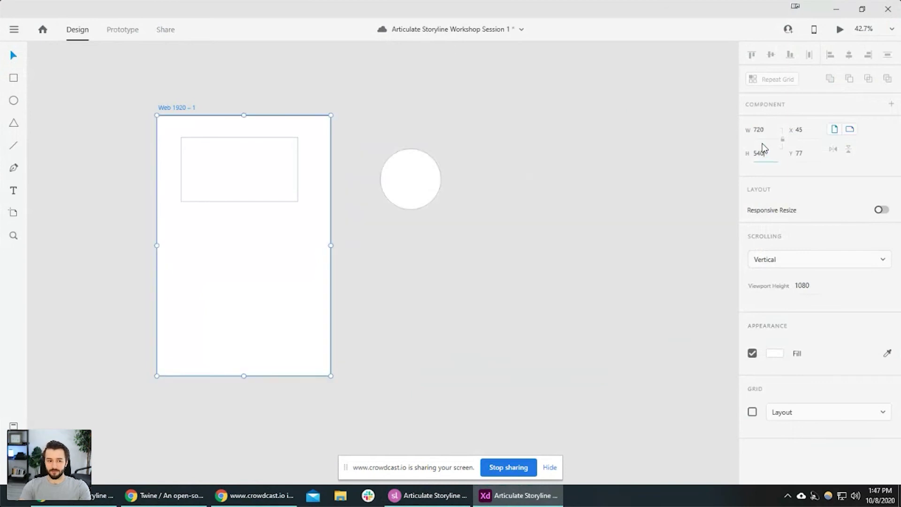
key("Return")
left_click(467, 261)
Shrink the rectangle to about 280 by 114 and move the circle to about X 393, Y 143 within the resized artboard.
left_click_drag(316, 242, 481, 243)
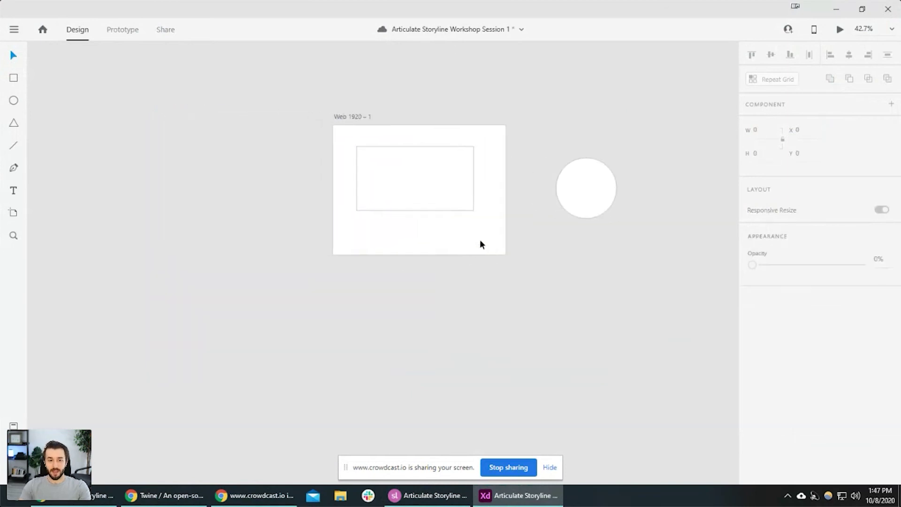
scroll(441, 203, "up", 2)
left_click(441, 201)
mouse_move(457, 195)
left_mouse_down()
mouse_move(418, 165)
mouse_move(451, 181)
left_mouse_up()
left_click_drag(588, 197, 420, 246)
left_click_drag(361, 157, 323, 107)
left_click_drag(468, 199, 471, 152)
left_click(372, 239)
left_click_drag(269, 309, 275, 326)
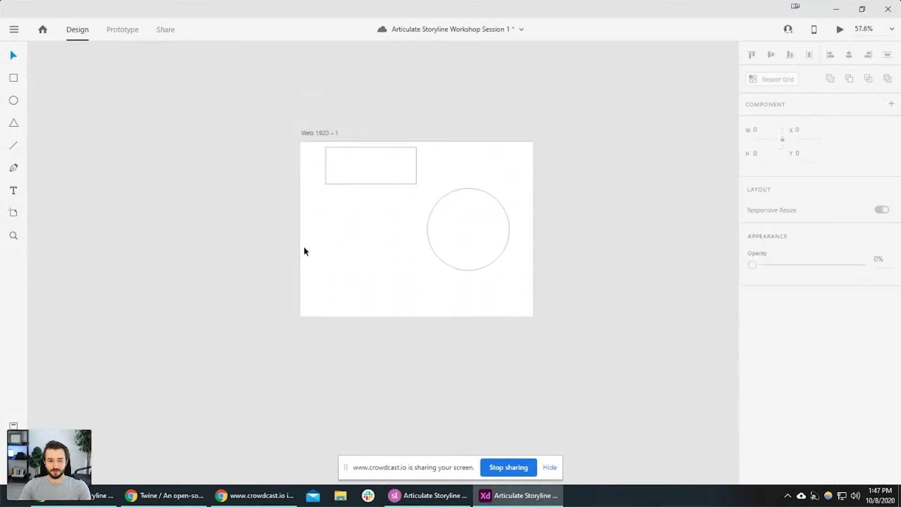
scroll(304, 252, "up", 2)
Hide the screen-sharing notice, switch to Storyline and close the Change Story Size dialog without making changes.
left_click(550, 467)
key("alt+Tab")
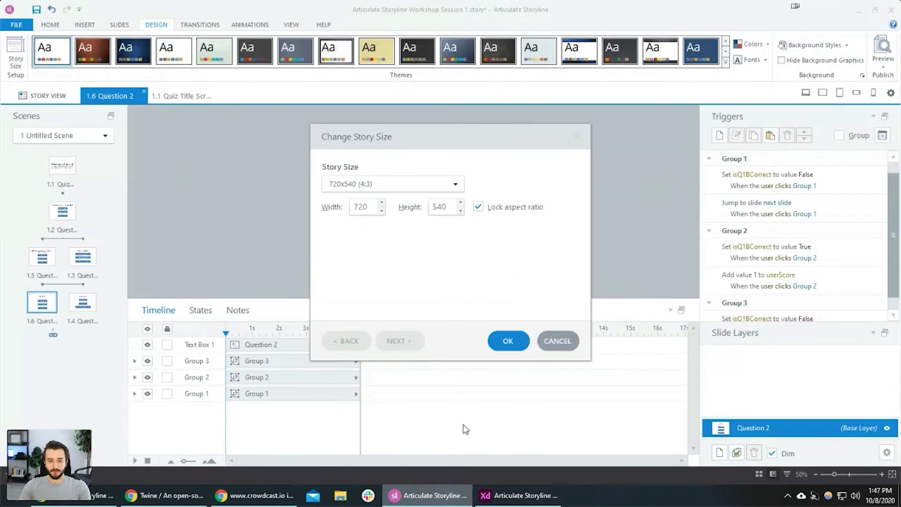
left_click(557, 341)
Switch to Adobe XD and move the rectangle to about X 63, Y 99 and the circle to about X 414, Y 68.
key("alt+Tab")
left_click(467, 202)
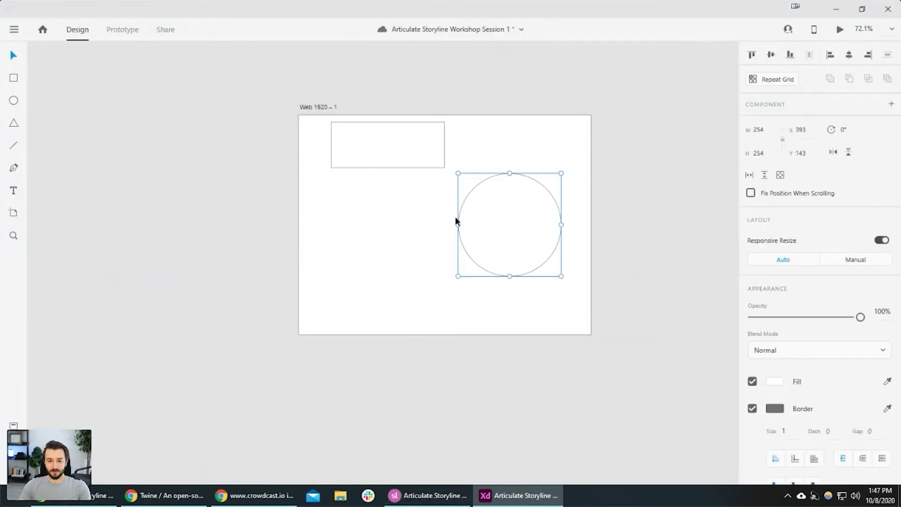
left_click(407, 165)
left_click_drag(407, 165, 406, 199)
left_click_drag(499, 250, 507, 216)
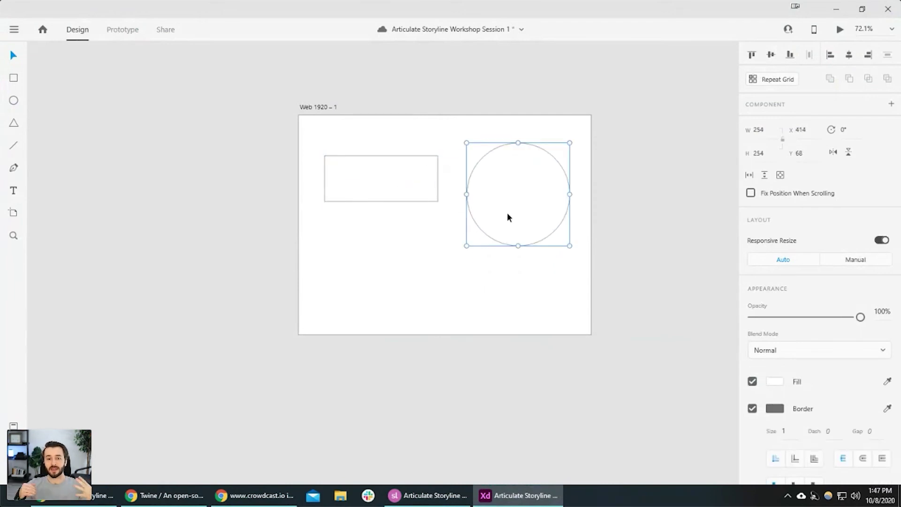
left_click(413, 230)
left_click(396, 196)
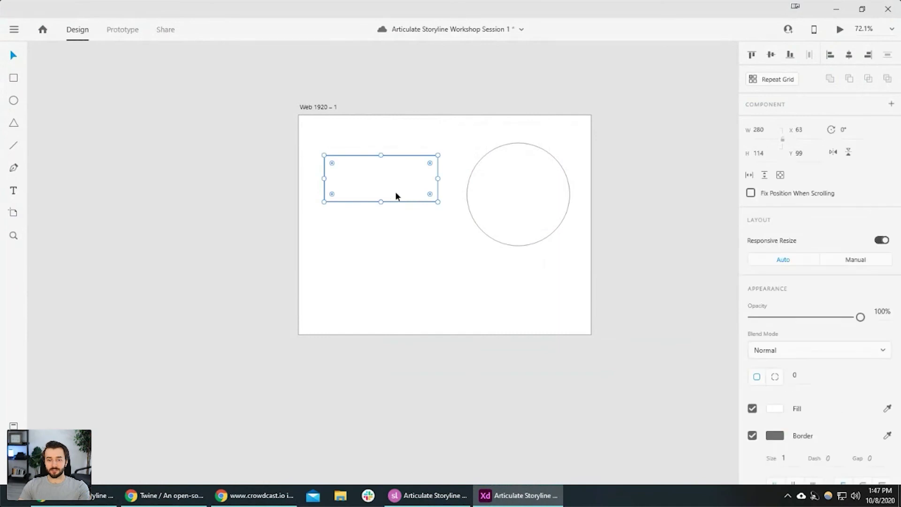
left_click(429, 136)
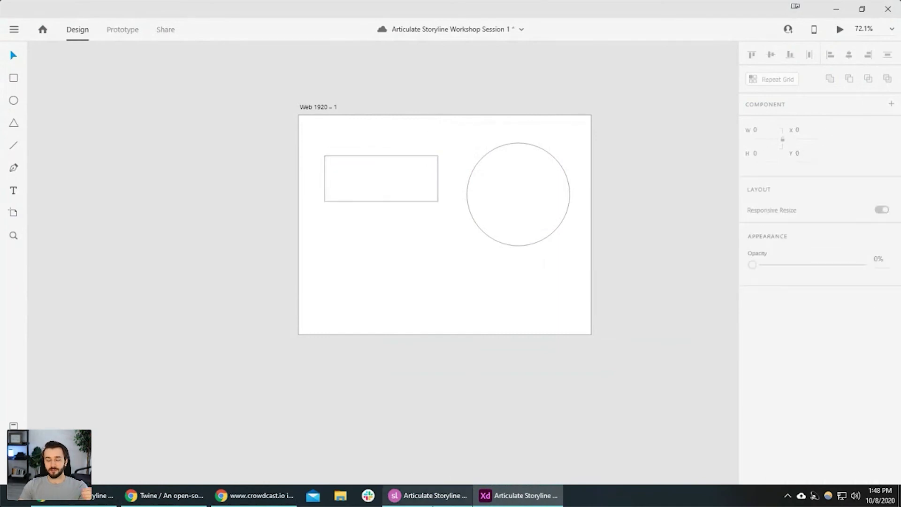
Switch to Storyline and examine the layout of the Question 2 slide before returning to Adobe XD.
left_click(450, 495)
left_click_drag(317, 130, 521, 268)
key("alt+Tab")
Resize the rectangle to about 183 by 75, shrink the circle and place one copy in each upper corner of the artboard.
left_click(483, 218)
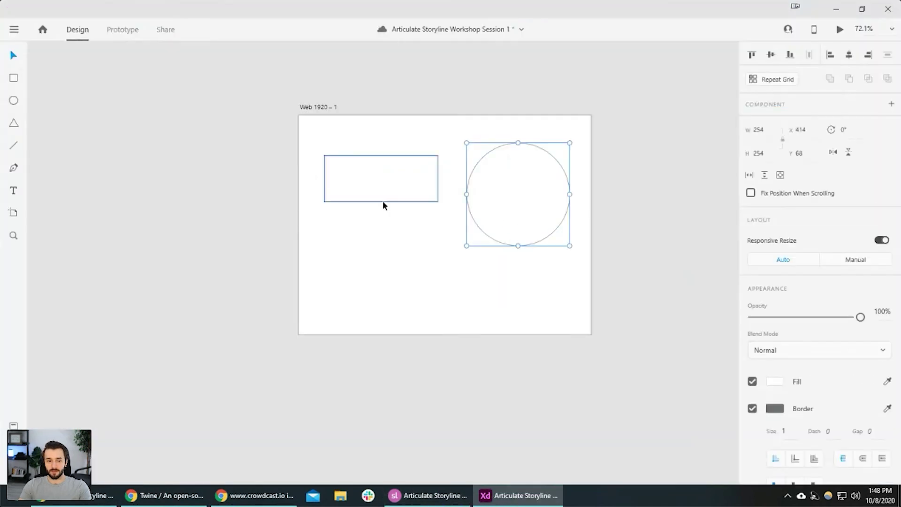
left_click_drag(385, 200, 485, 239)
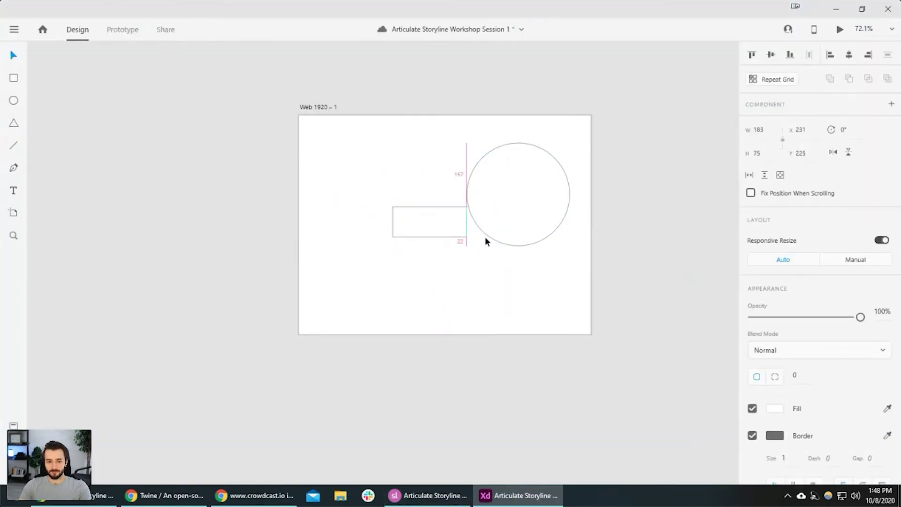
left_click(530, 236)
left_click_drag(571, 249, 341, 149)
Center the rectangle horizontally on the artboard and duplicate it into a vertical stack of three answer buttons.
left_click(433, 221)
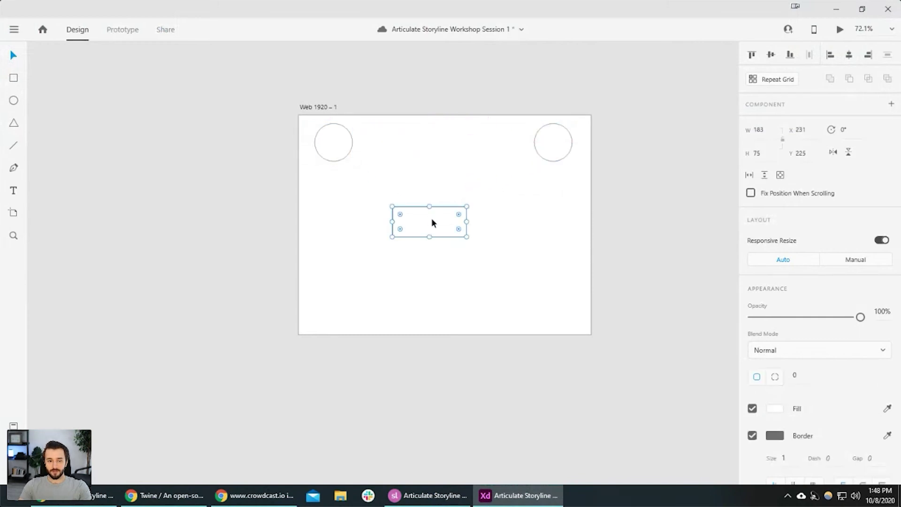
left_click_drag(433, 221, 437, 306)
left_click(608, 251)
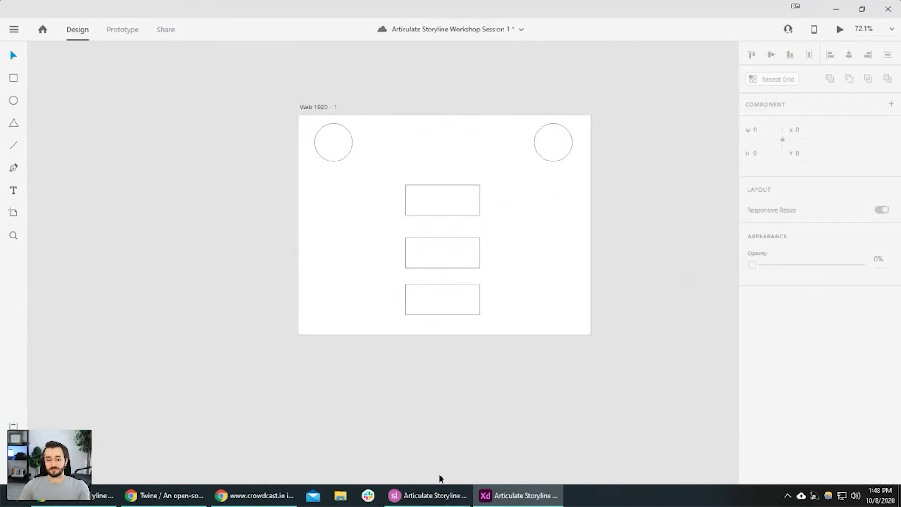
Compare Storyline's Question 2 slide with the Adobe XD mock-up, selecting the top rectangle of the stack.
left_click(430, 495)
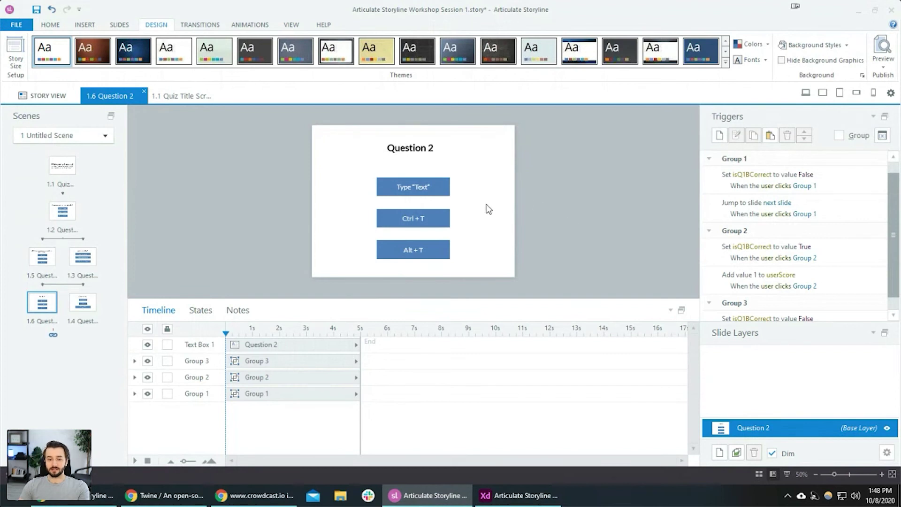
mouse_move(516, 495)
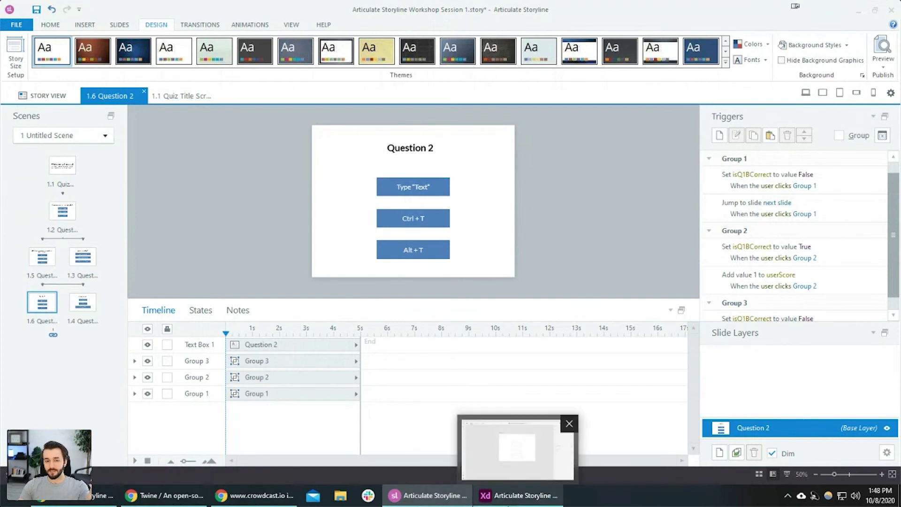
left_click(516, 449)
left_click(463, 197)
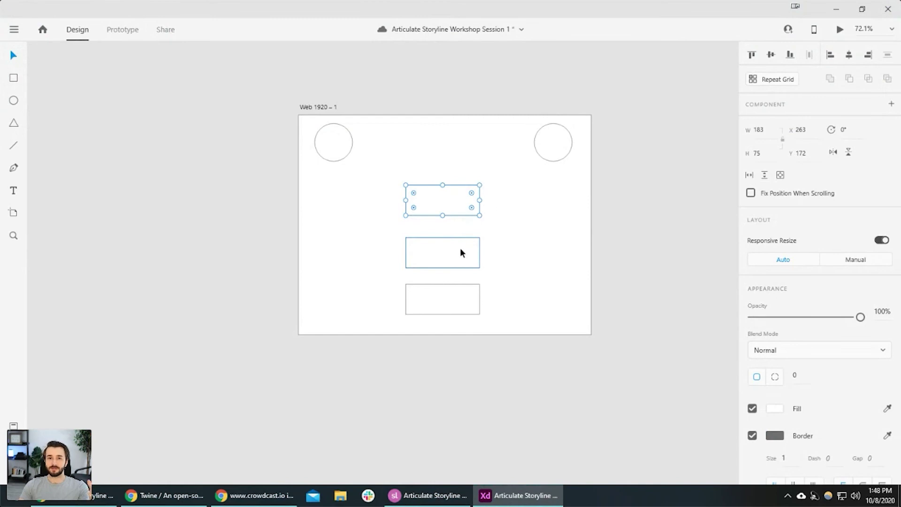
mouse_move(429, 495)
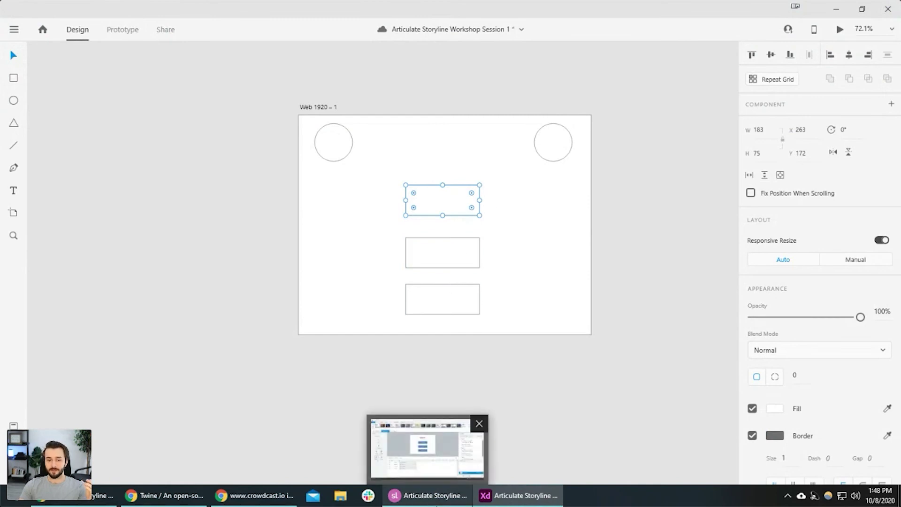
Review the object commands available for the top rectangle in the Adobe XD mock-up.
right_click(444, 210)
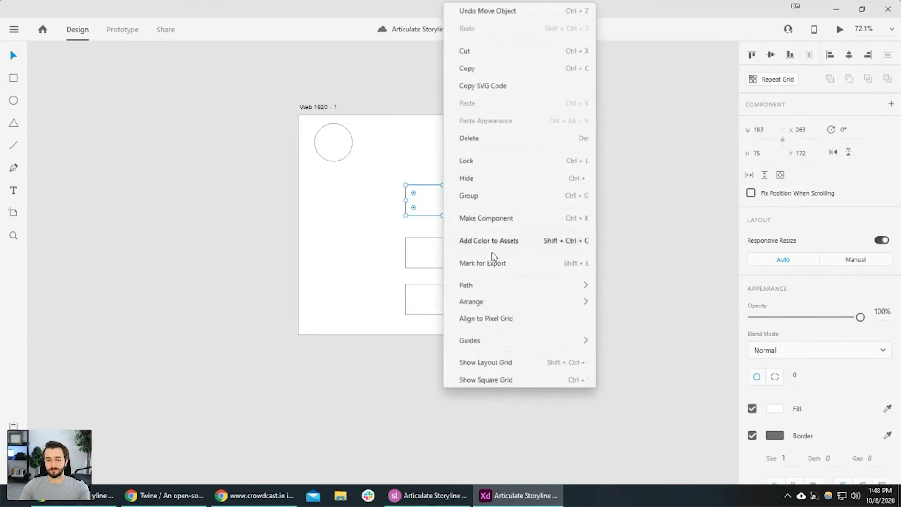
left_click(493, 259)
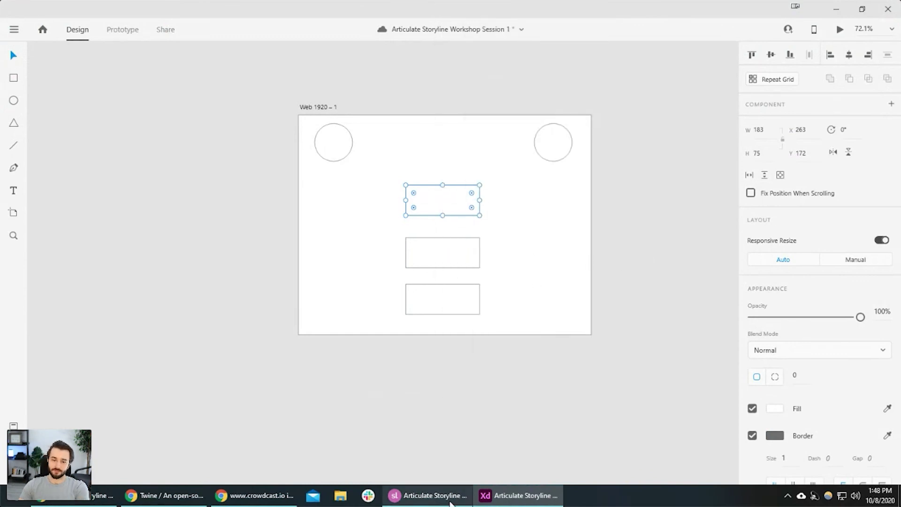
mouse_move(450, 503)
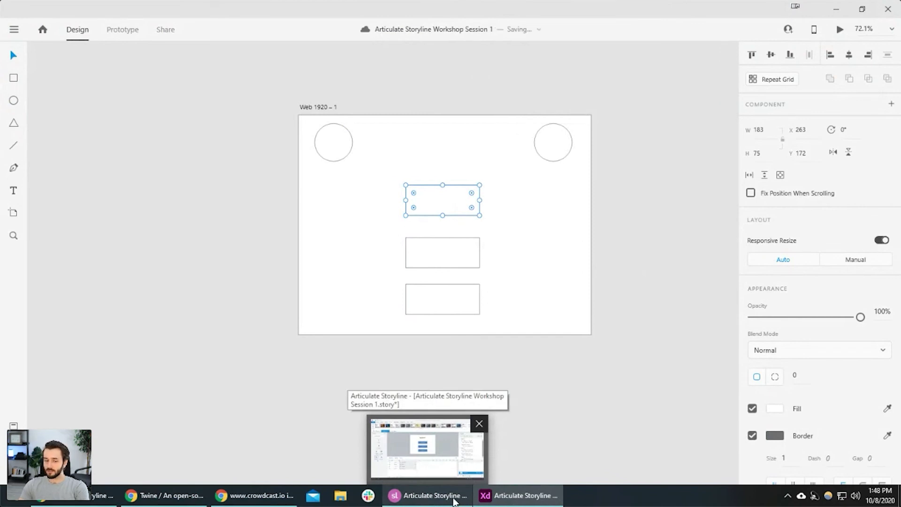
Switch to Storyline and check the destinations available for the top answer's jump trigger on the Question 2 slide.
left_click(451, 501)
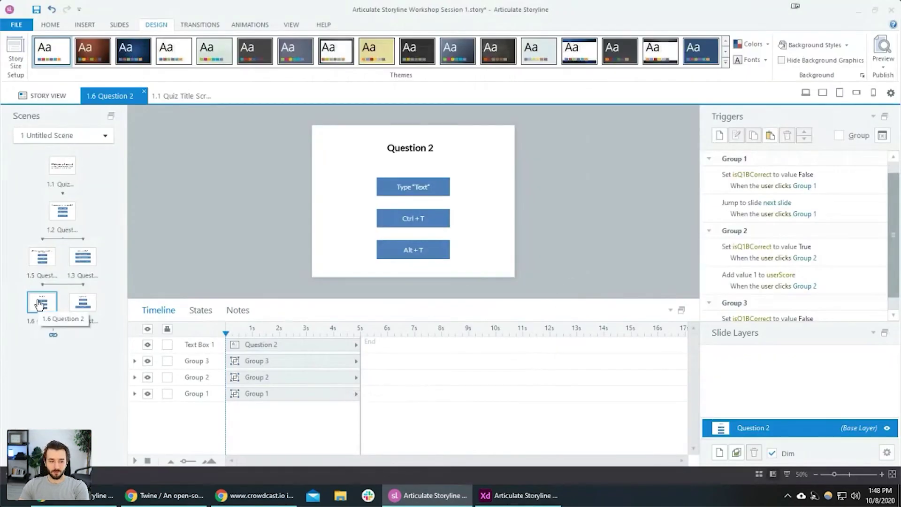
left_click(443, 189)
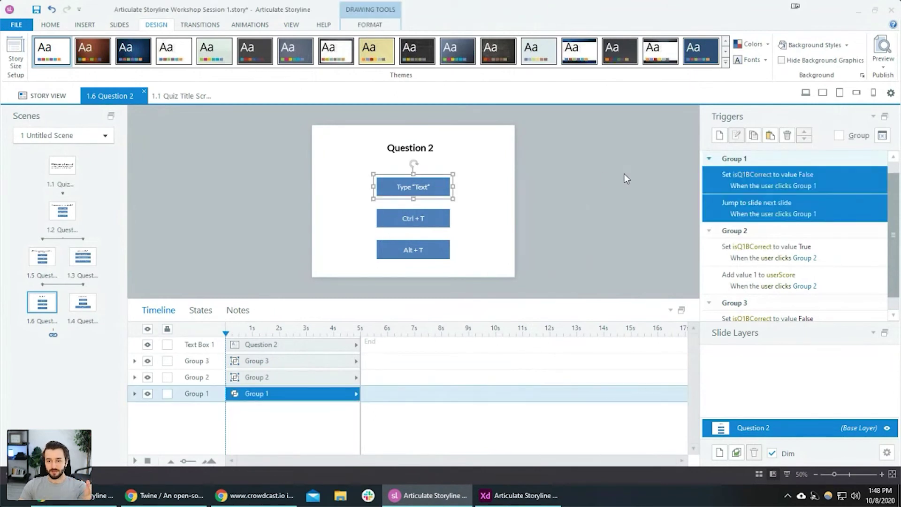
left_click(826, 211)
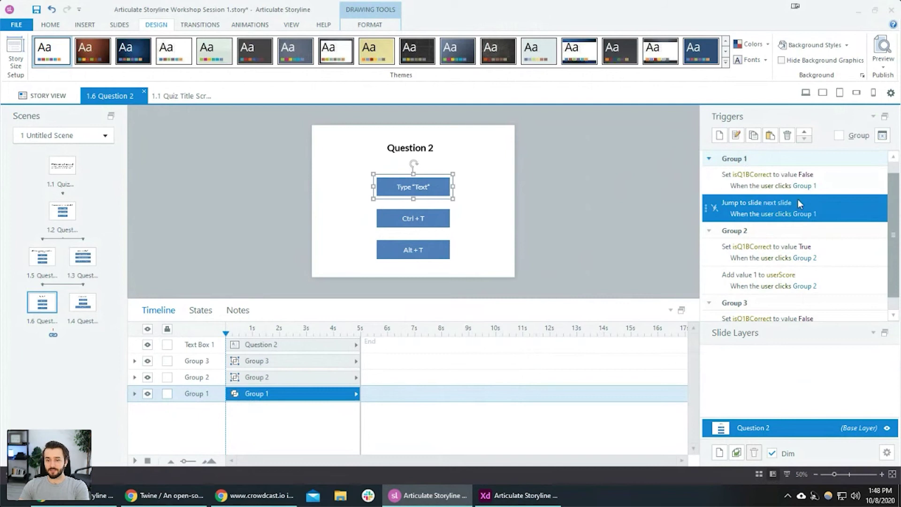
left_click(775, 207)
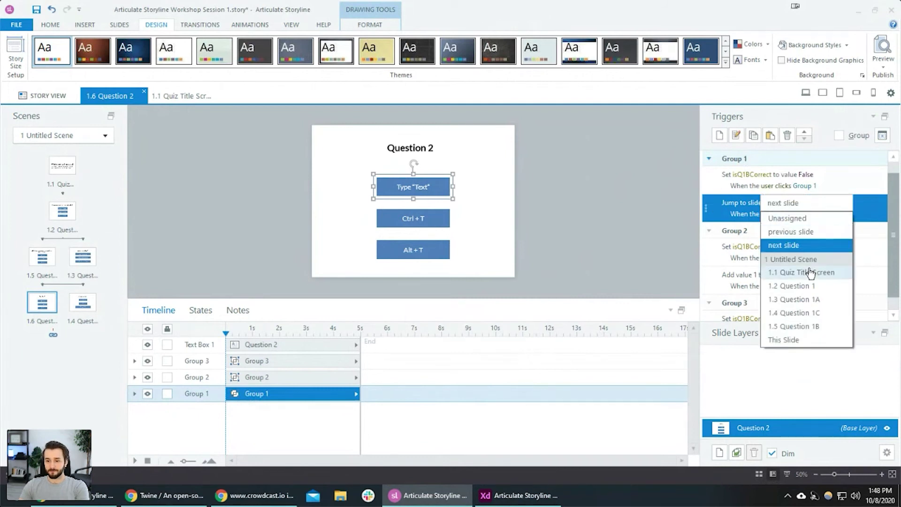
Duplicate the 1.6 Question 2 slide twice in the scene.
right_click(44, 314)
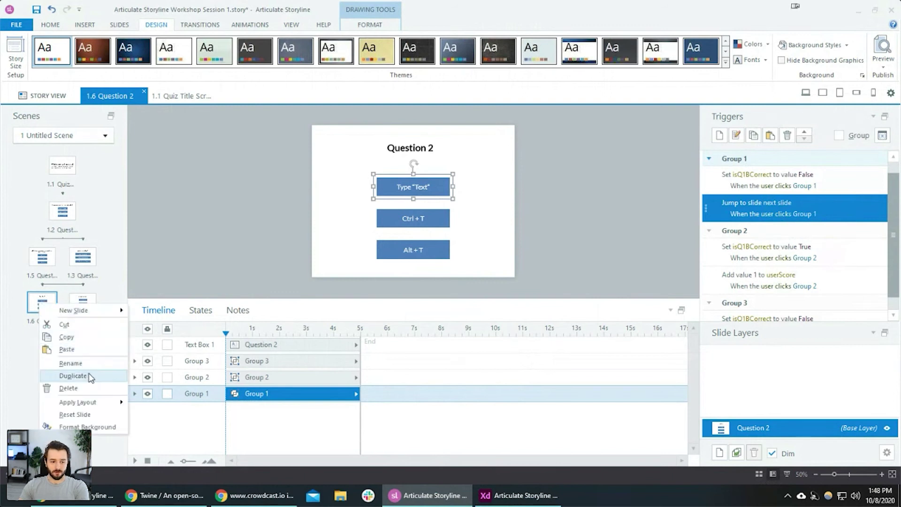
left_click(68, 374)
right_click(48, 349)
left_click(75, 403)
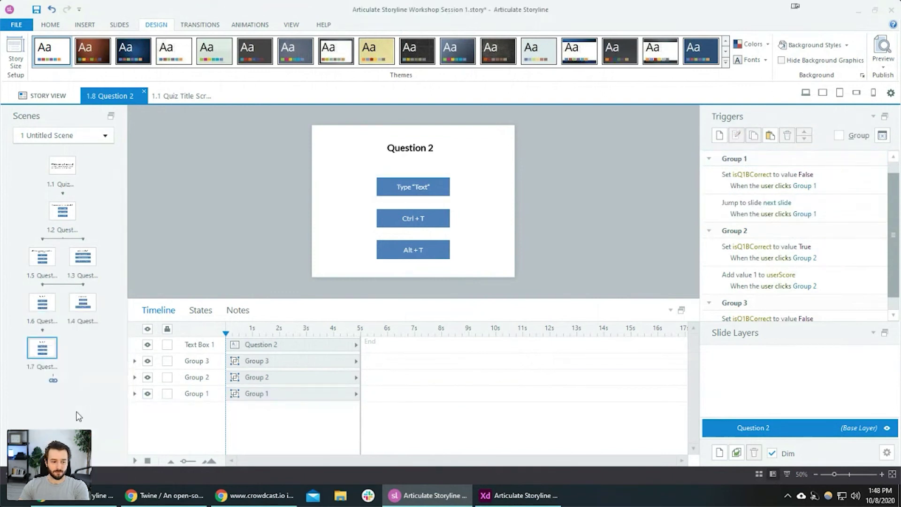
Rename the two duplicated slides, 1.7 and 1.8, as Question 2A and Question 2B.
double_click(48, 369)
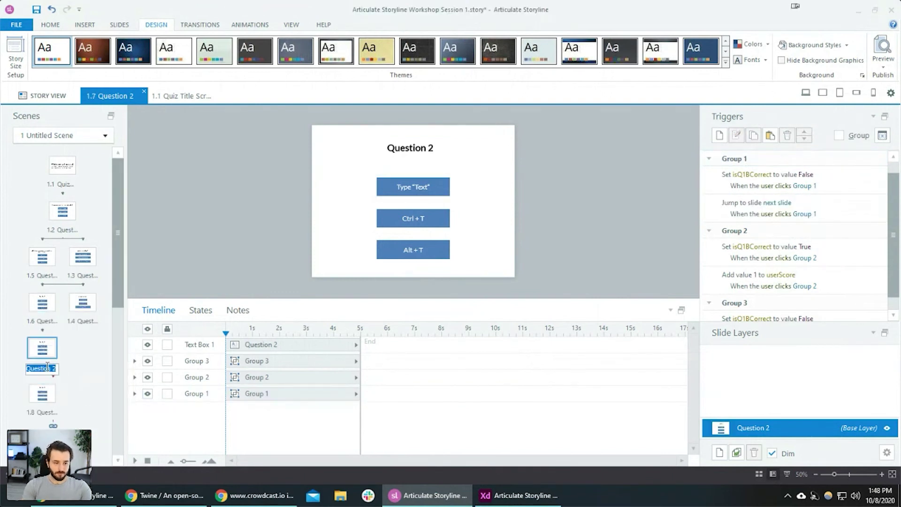
key("Return")
left_click(48, 412)
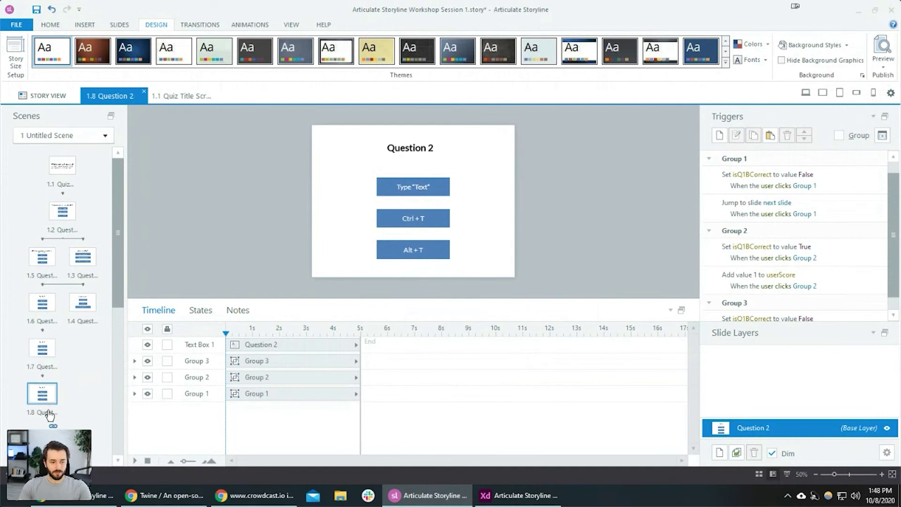
double_click(49, 412)
key("End")
type("B")
key("Return")
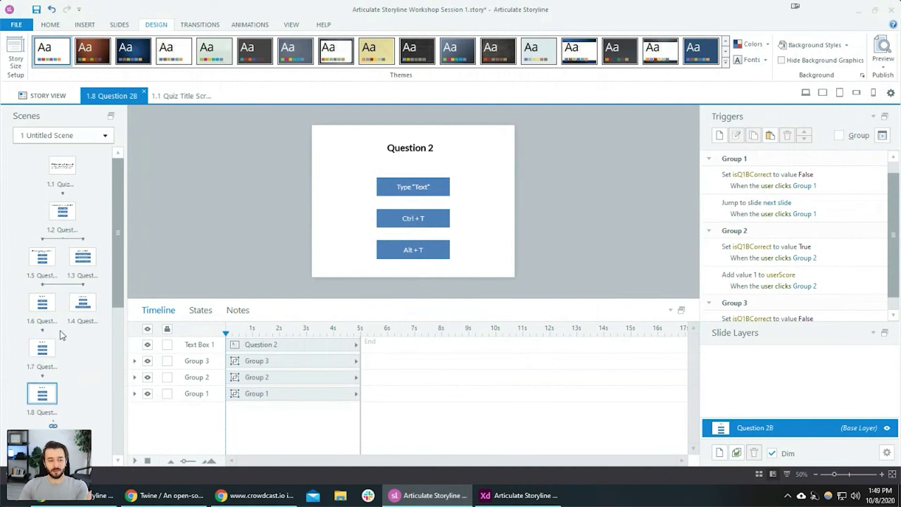
Try setting the jump trigger of the "Type Text" answer on slide 1.6 to go to 1.7 Question 2A.
left_click(45, 308)
left_click(436, 188)
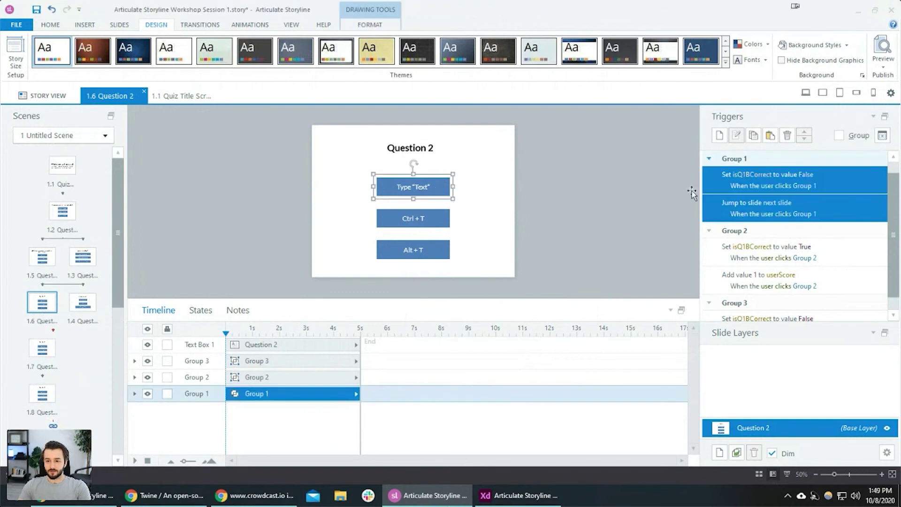
double_click(809, 206)
left_click(617, 174)
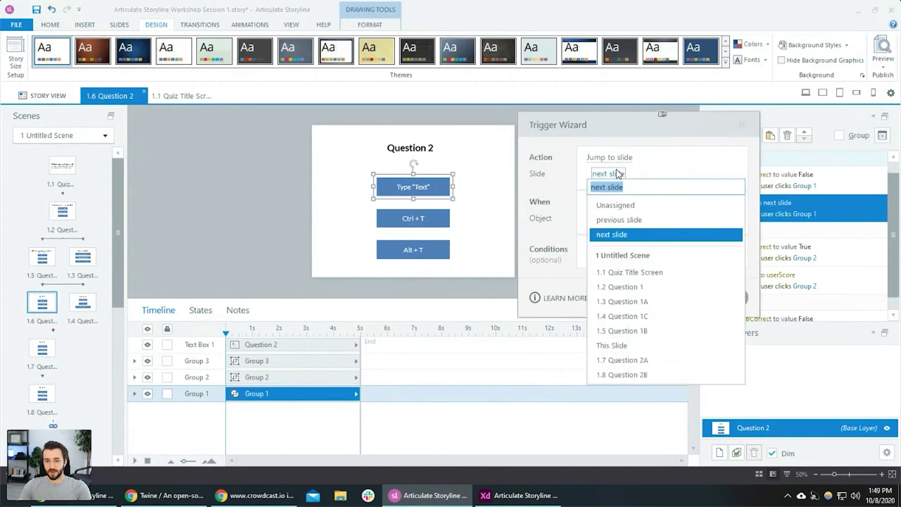
left_click(647, 360)
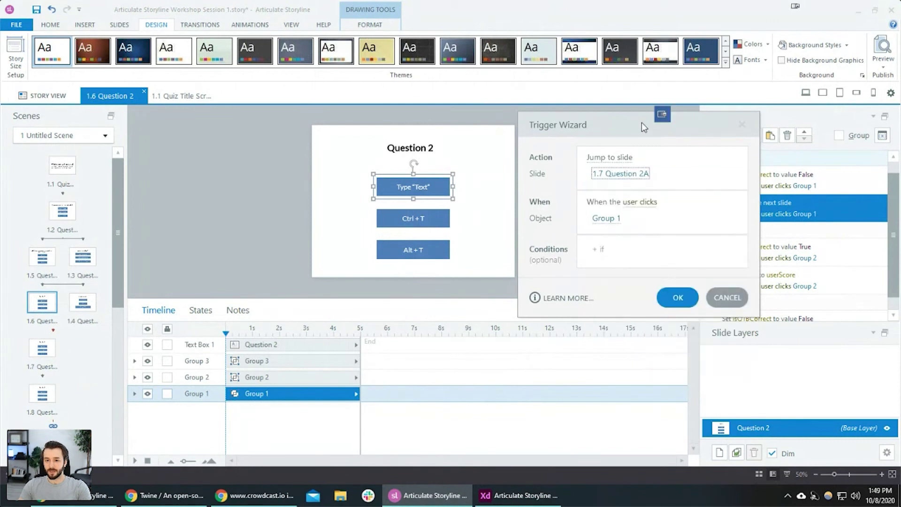
Try a condition on the jump trigger requiring userScore to be greater than or equal to 3, and remove it.
left_click_drag(619, 120, 570, 110)
left_click(557, 242)
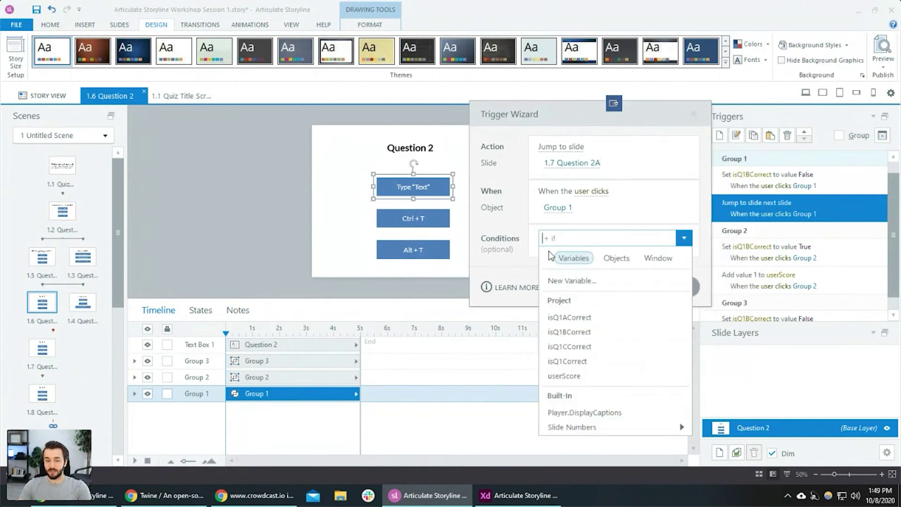
left_click(582, 379)
left_click(583, 236)
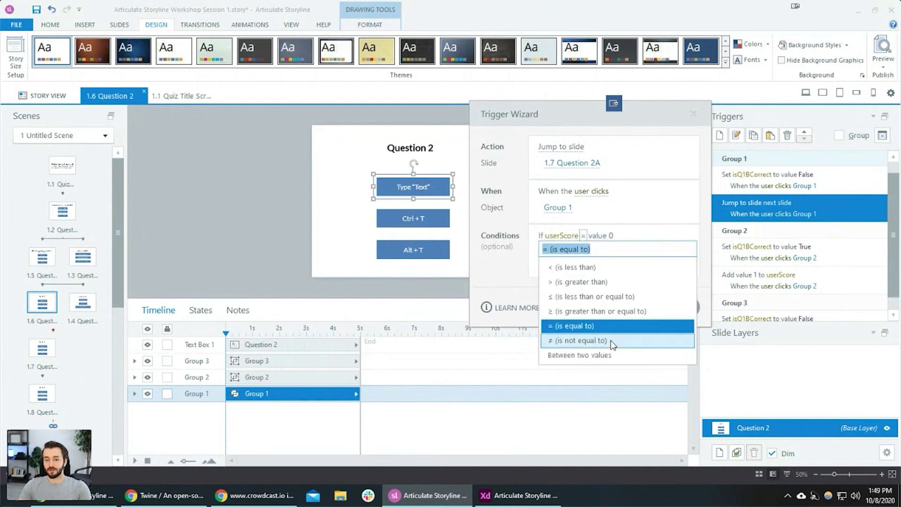
left_click(616, 313)
left_click(610, 236)
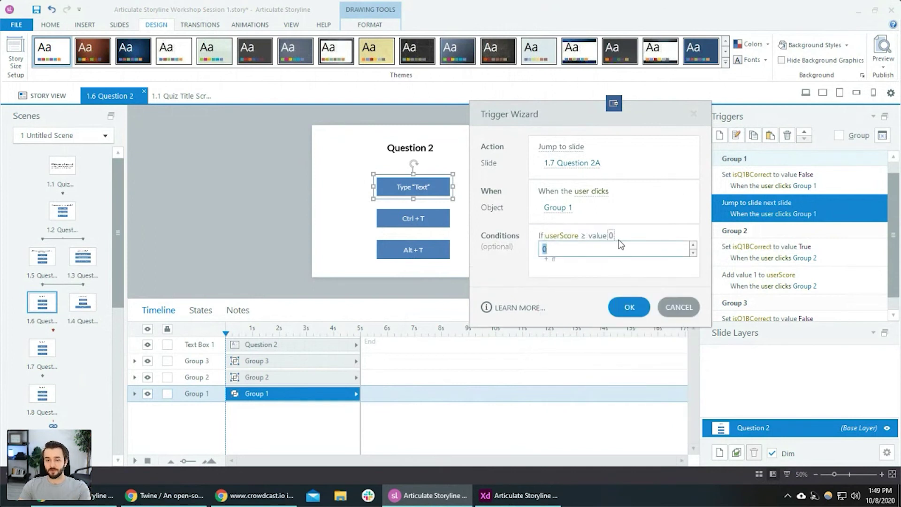
key("Return")
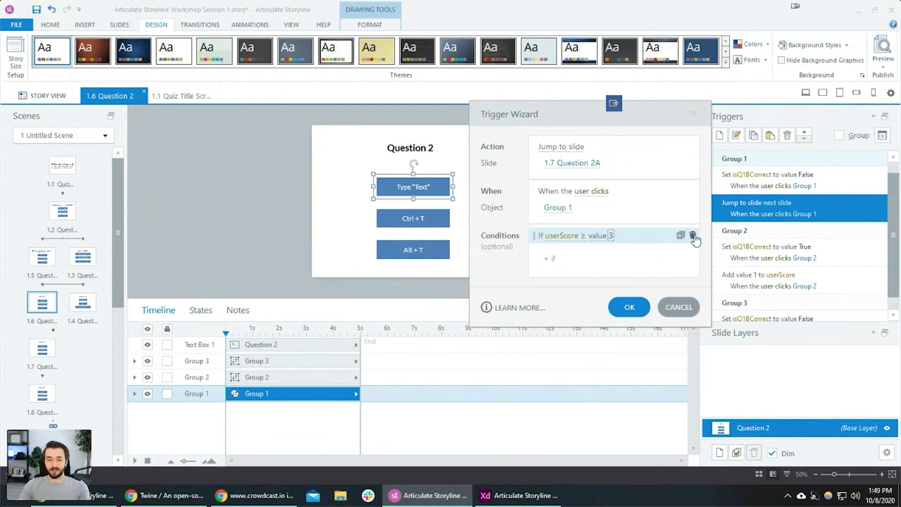
left_click(693, 237)
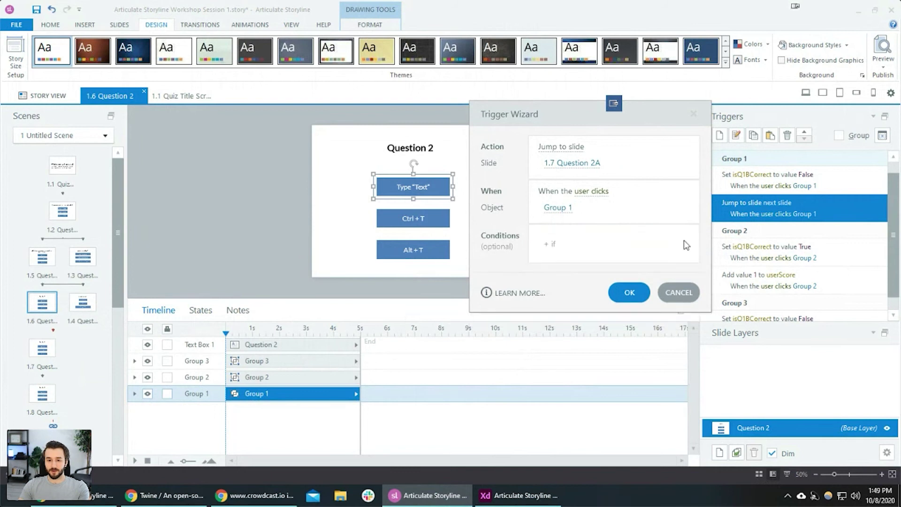
Try conditions requiring isQ1ACorrect and isQ1BCorrect to equal True for the jump, and cancel the trigger changes.
left_click(580, 245)
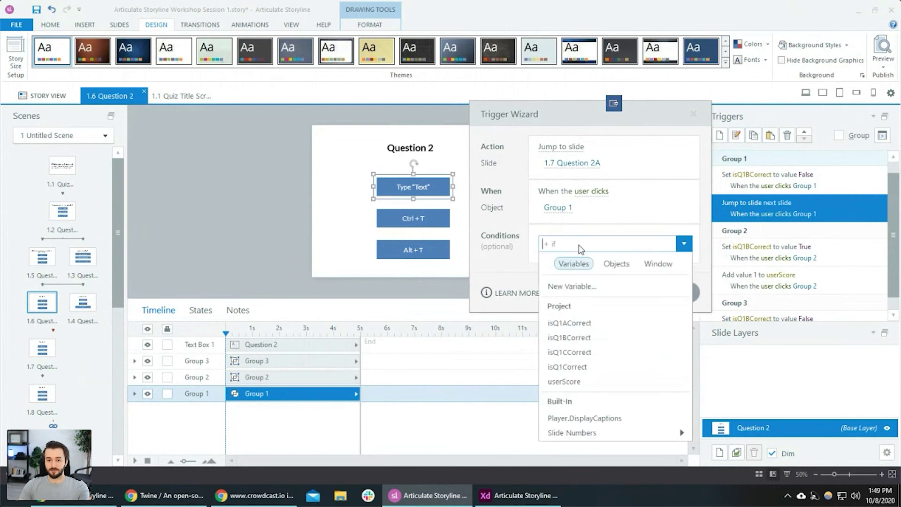
left_click(601, 330)
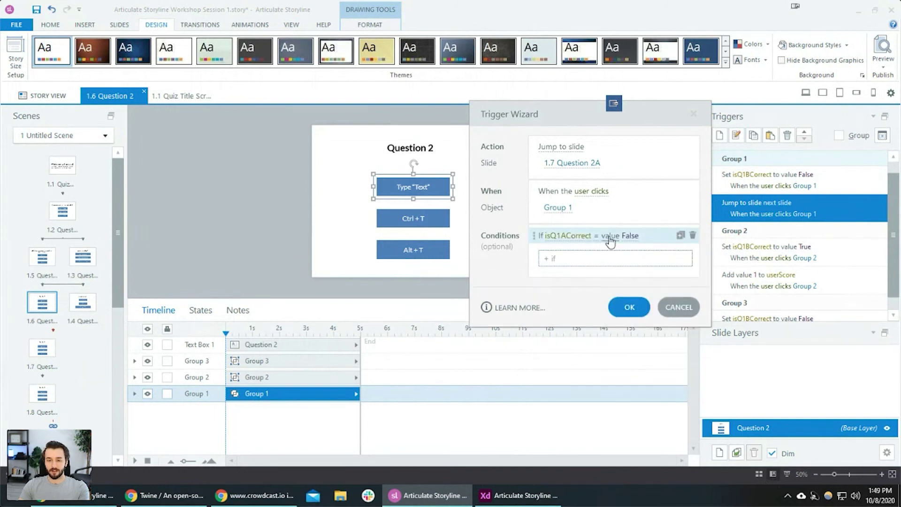
left_click(610, 241)
left_click(600, 266)
left_click(569, 260)
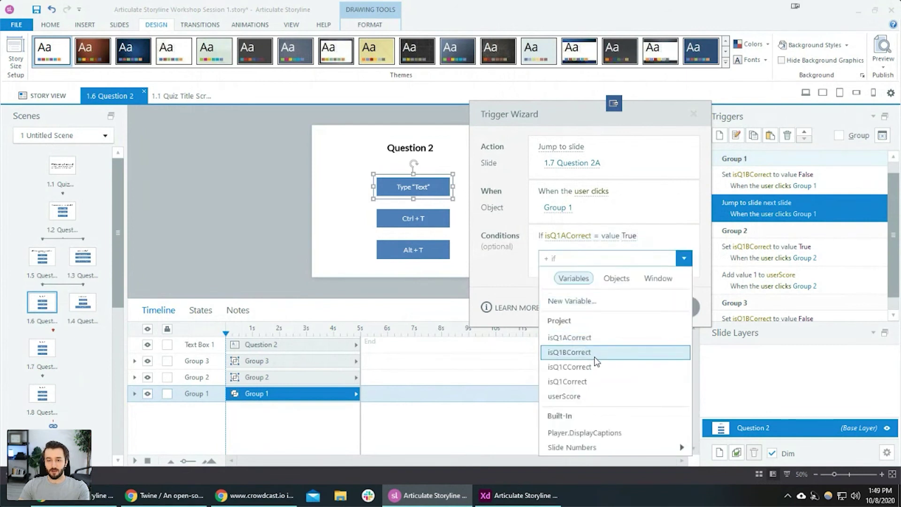
left_click(569, 352)
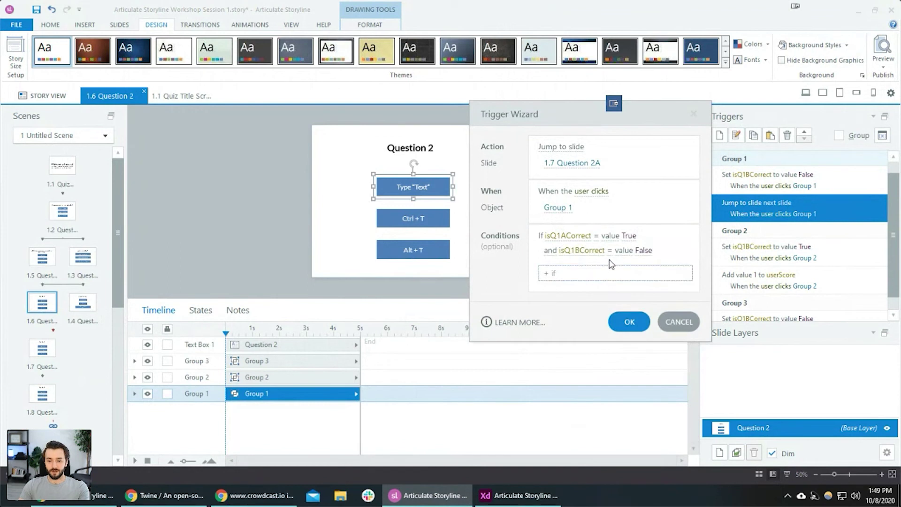
left_click(643, 250)
left_click(594, 281)
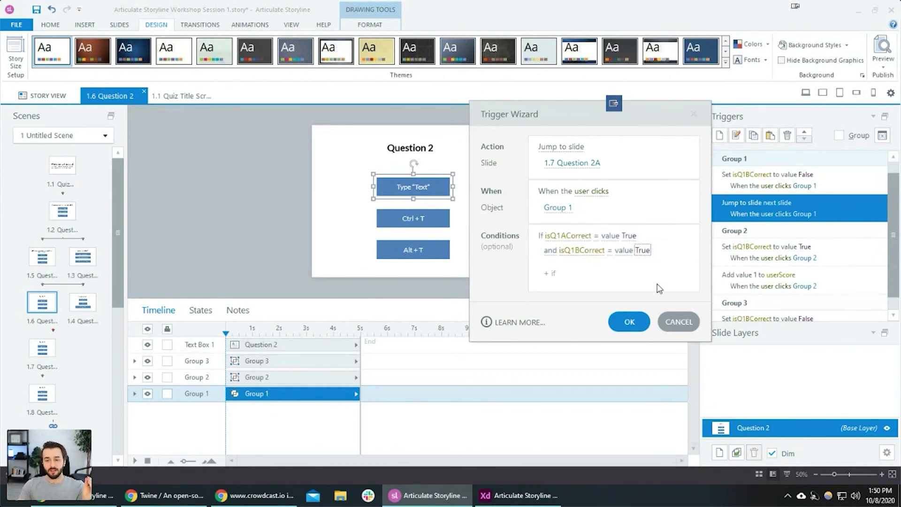
left_click(672, 320)
left_click(592, 223)
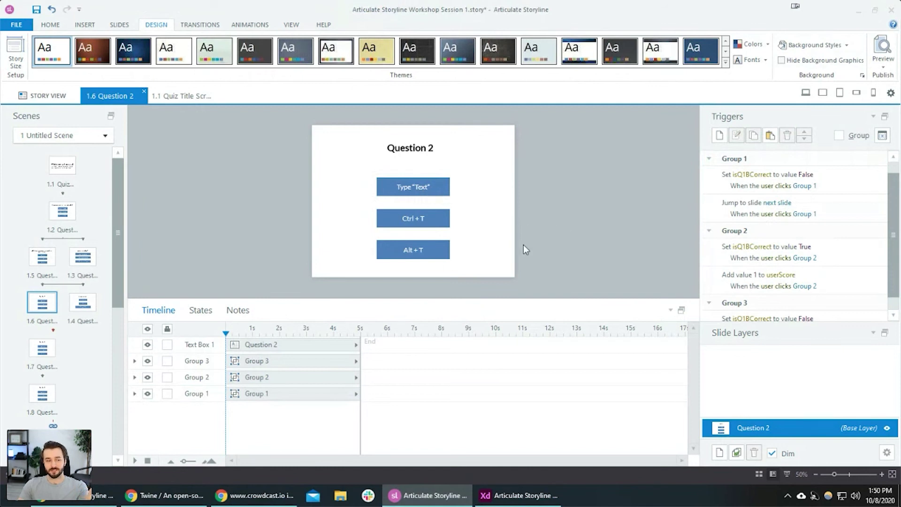
Delete the "Type Text" and "Ctrl + T" answer buttons from slide 1.8 Question 2B.
left_click(414, 190)
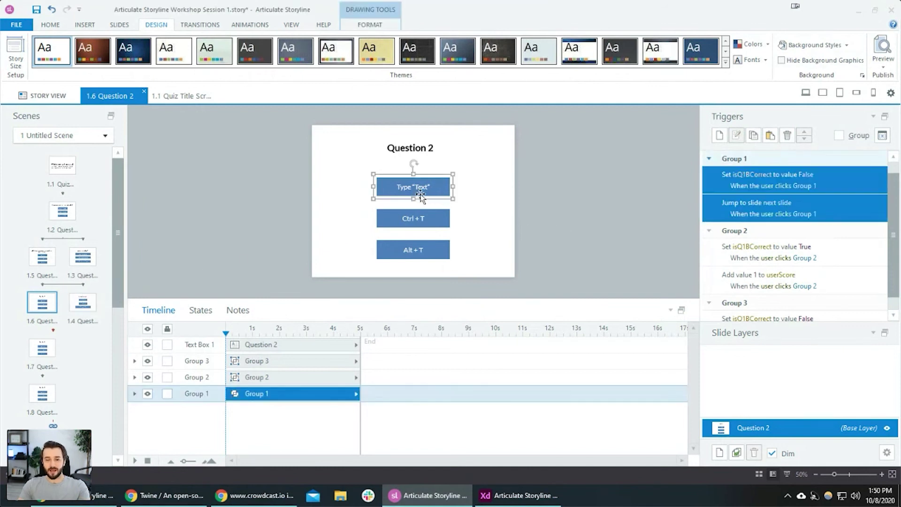
left_click(42, 395)
left_click(449, 198)
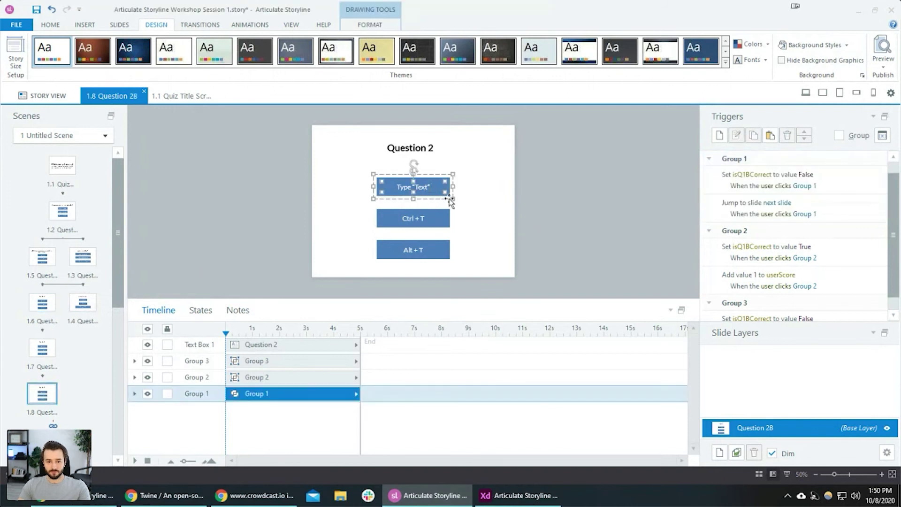
key("Delete")
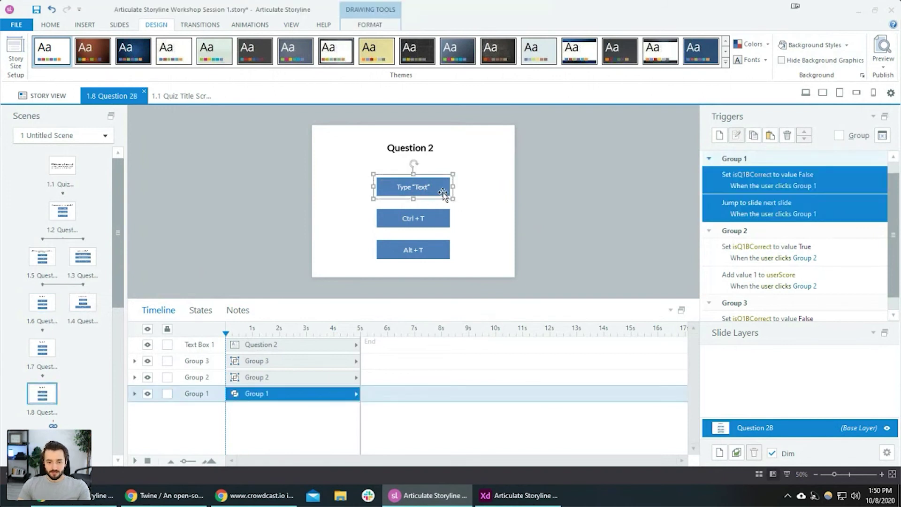
left_click(429, 217)
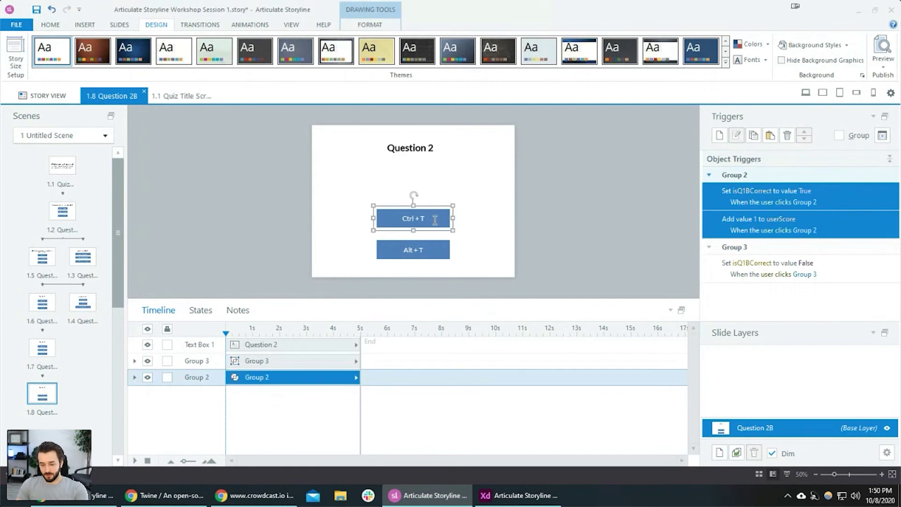
key("Delete")
Remove the "Alt + T" answer group and the title, and reshape the leftover rectangle into a near-square block around the slide's center.
left_click(413, 250)
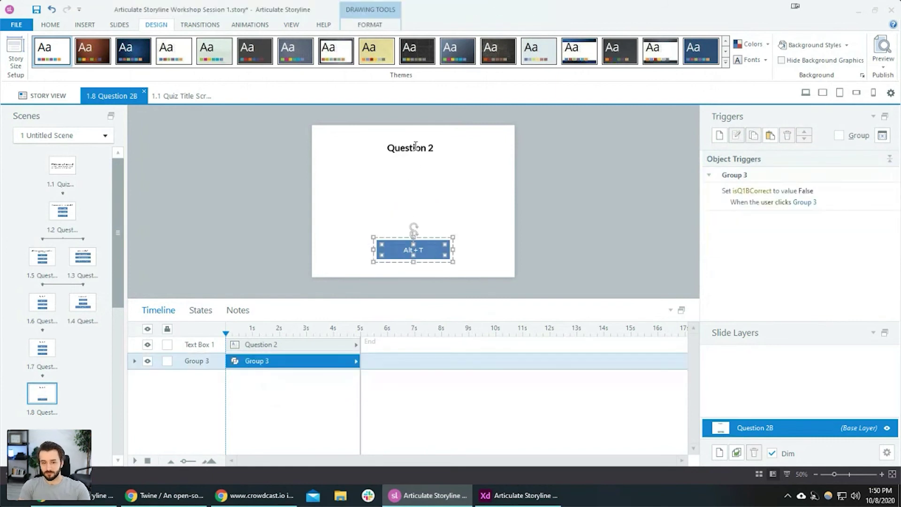
key("Delete")
left_click(414, 145)
key("Delete")
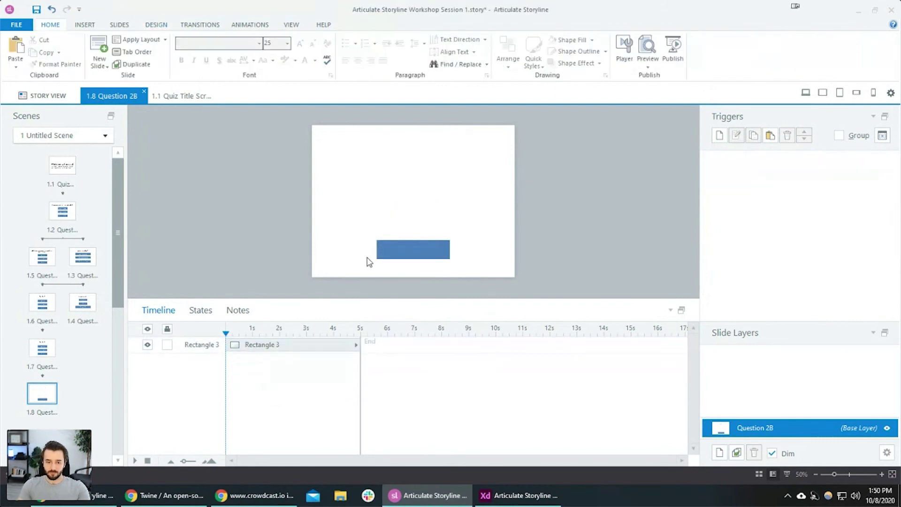
left_click(401, 248)
mouse_move(377, 240)
left_mouse_down()
mouse_move(402, 201)
mouse_move(352, 203)
mouse_move(393, 236)
mouse_move(369, 224)
mouse_move(381, 206)
mouse_move(441, 212)
left_mouse_up()
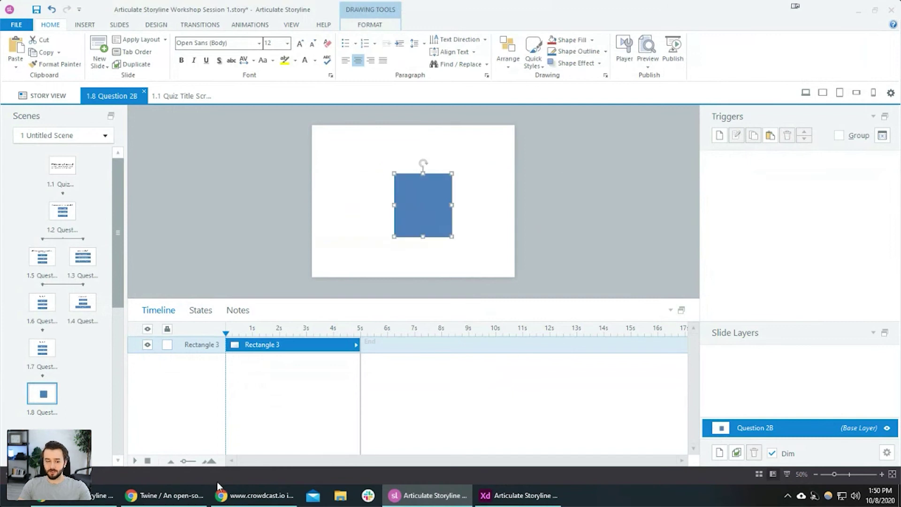
Switch to Chrome, open devlinpeck.com in the new tab and view the Customer Value Drivers layout in the GitLab eLearning Modules project.
key("alt+Tab")
left_click(287, 11)
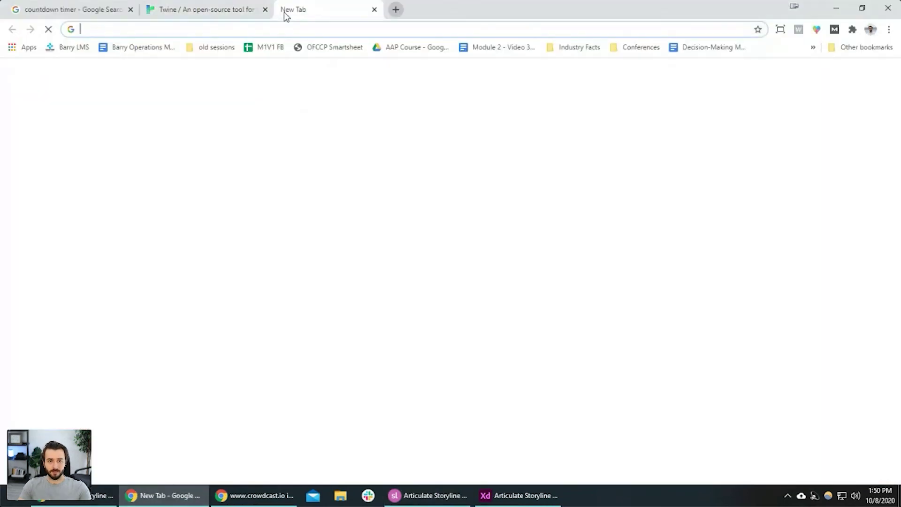
type("devlinpeck.com")
key("Return")
scroll(394, 261, "down", 10)
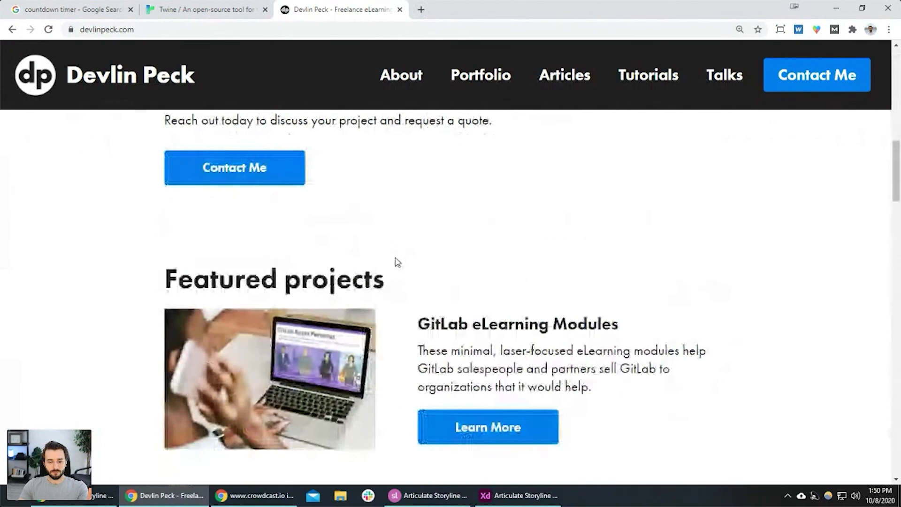
left_click(448, 415)
scroll(494, 277, "down", 15)
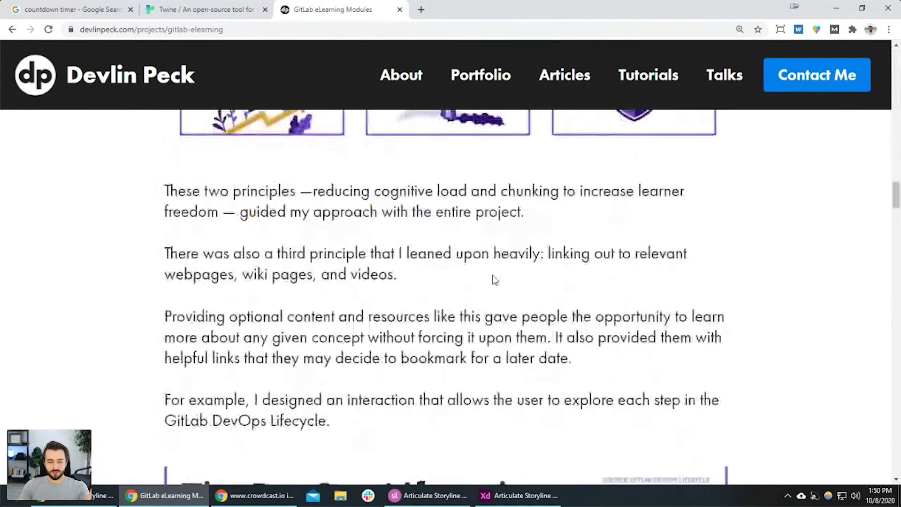
scroll(493, 280, "up", 6)
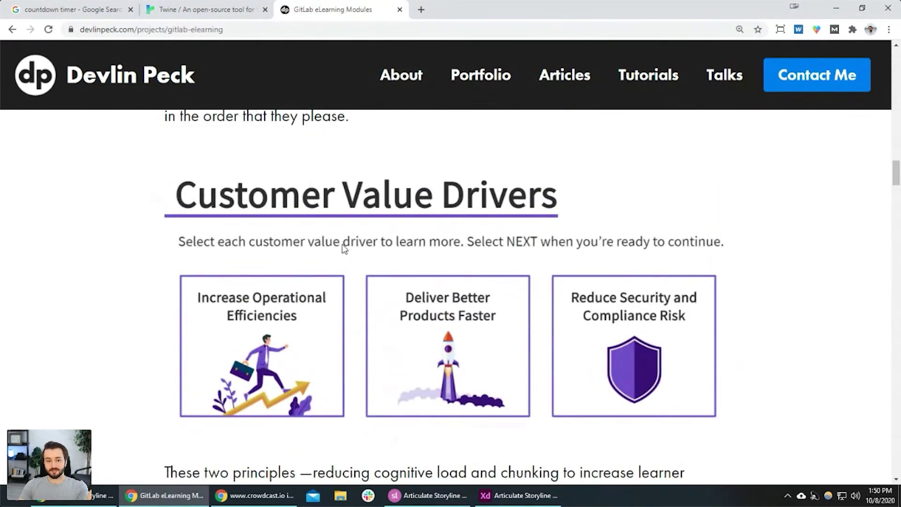
scroll(417, 254, "down", 1)
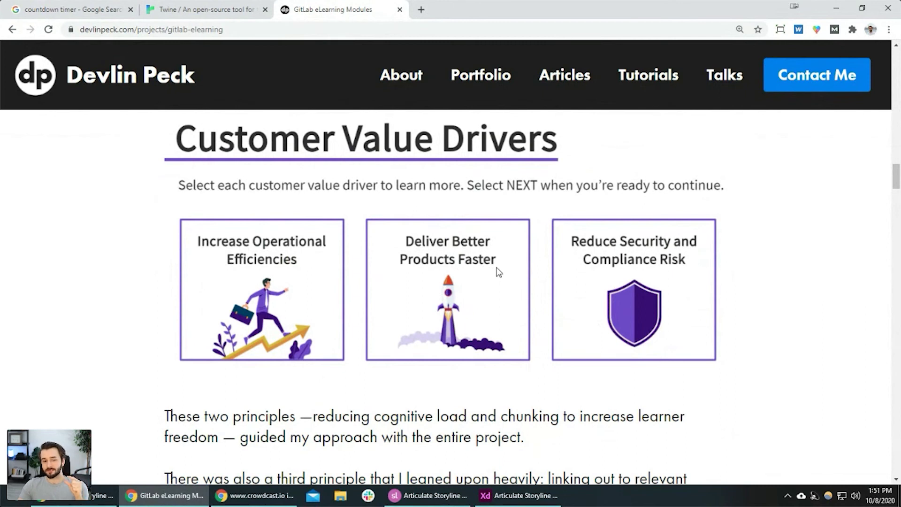
Switch to Storyline and add a True/False project variable named deliverProductsViewed with a default value of False.
left_click(427, 495)
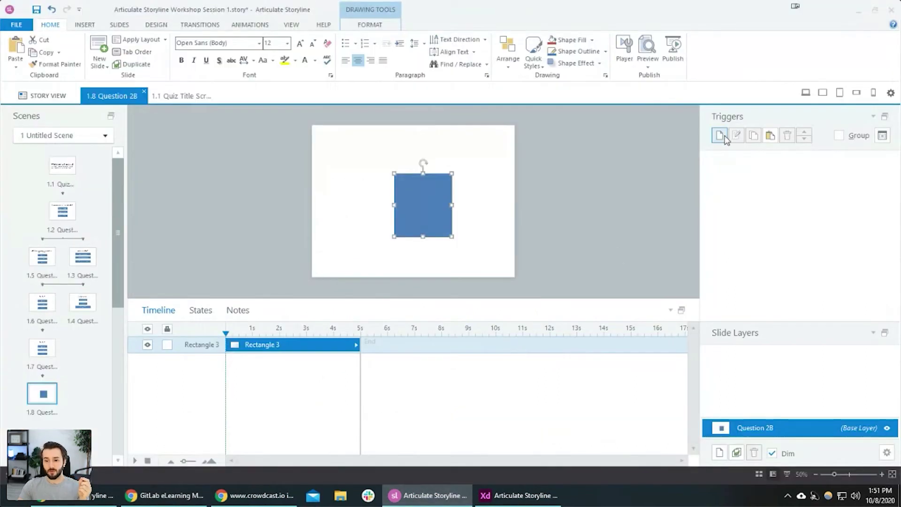
left_click(882, 135)
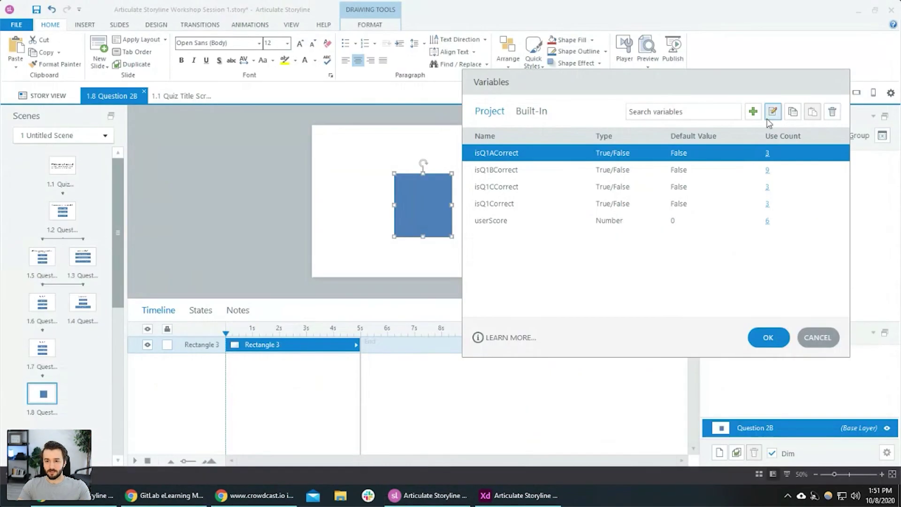
left_click(754, 115)
type("deliv")
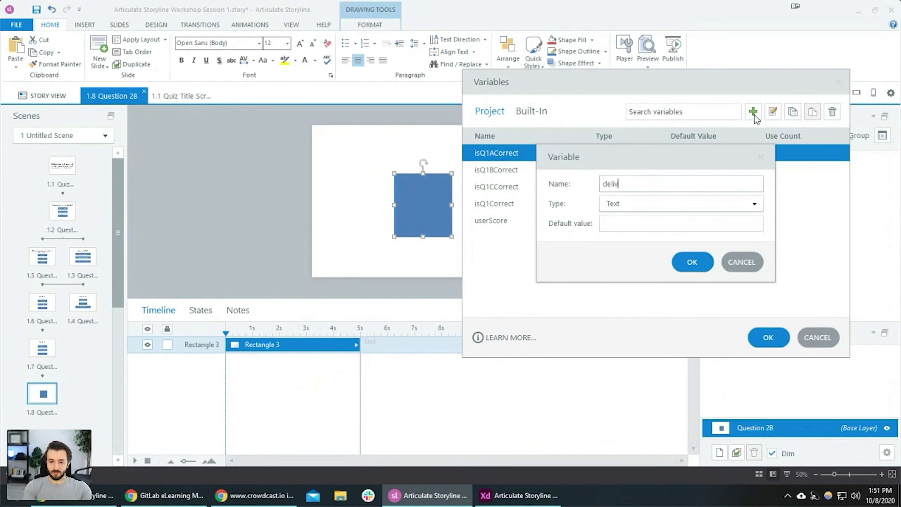
type("erProductsViewed")
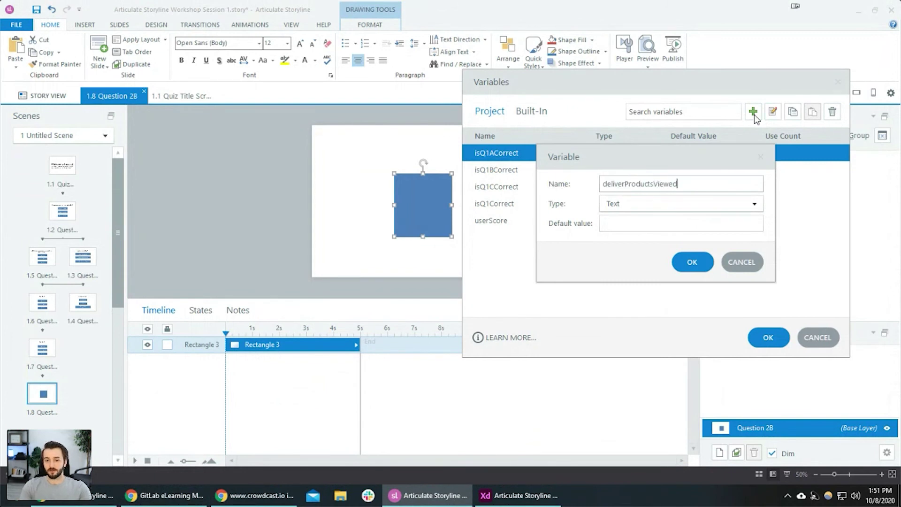
left_click(619, 205)
left_click(632, 222)
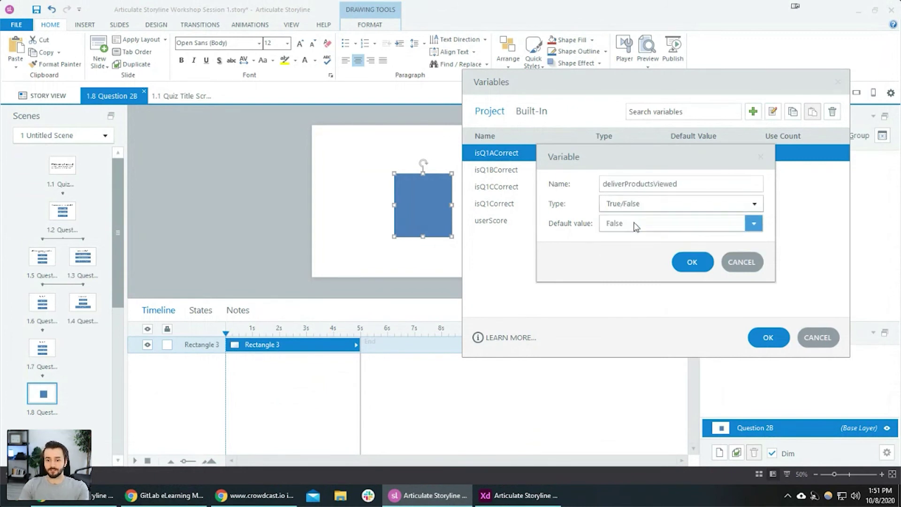
left_click(692, 262)
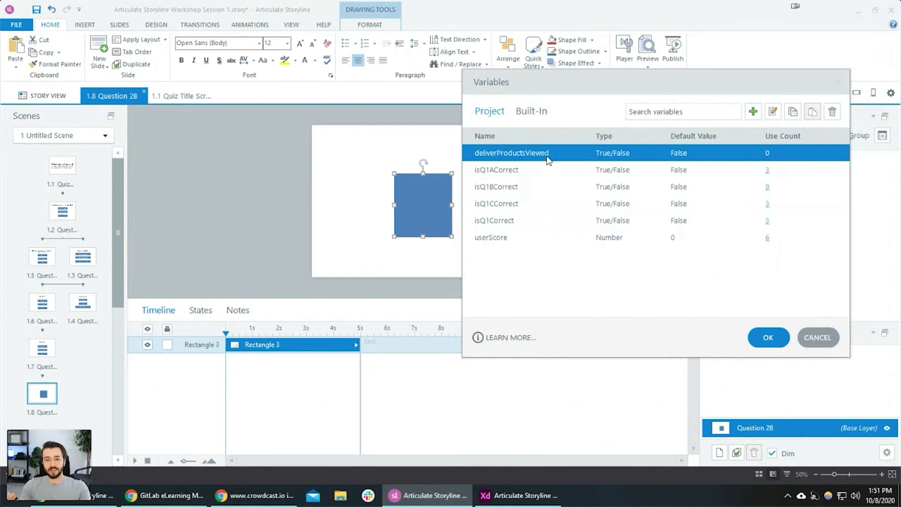
Check the Customer Value Drivers layout in Chrome again, return to Storyline and cancel the variable changes.
key("alt+Tab")
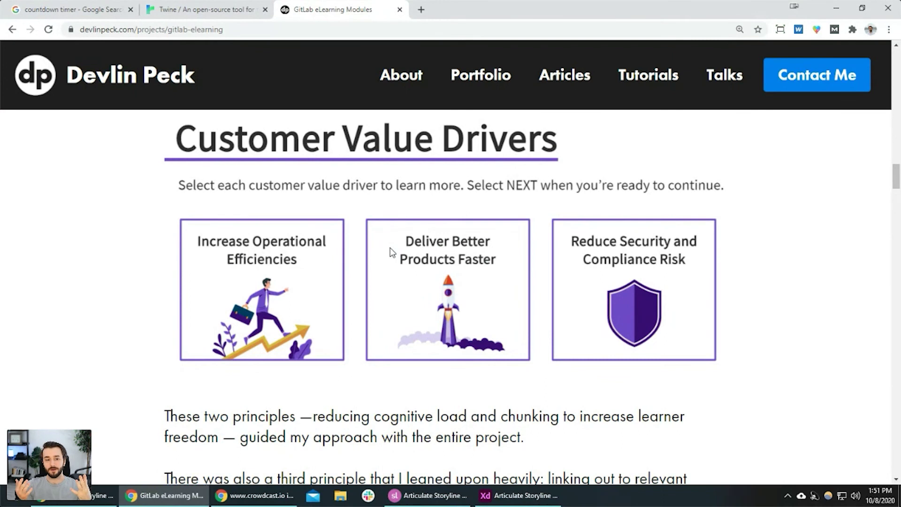
left_click(427, 495)
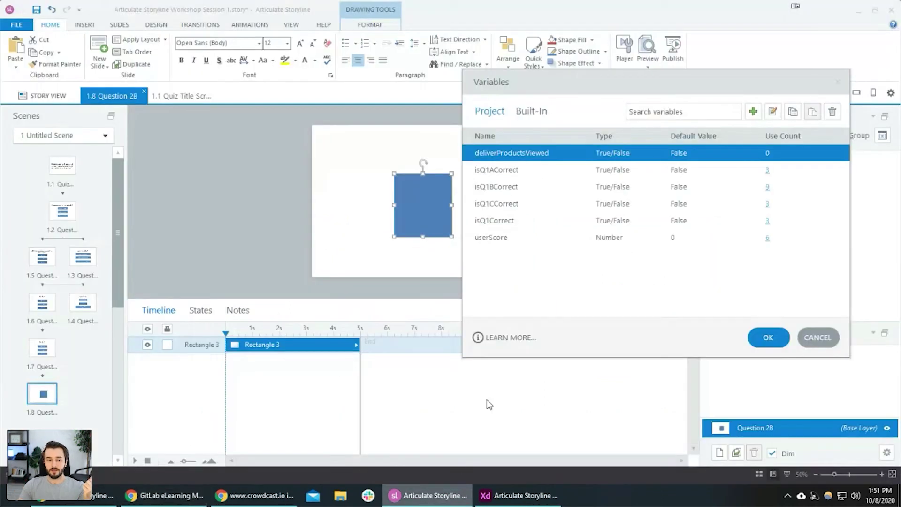
left_click(819, 338)
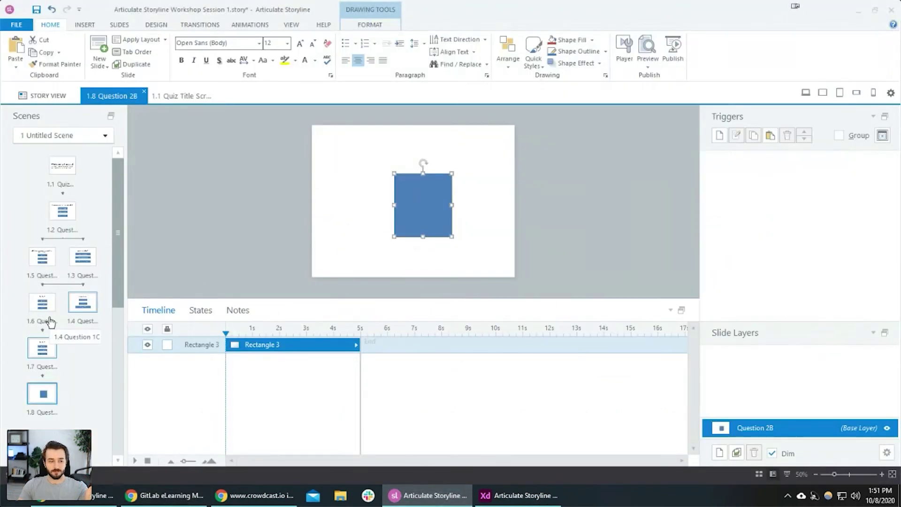
Examine the answer triggers and branching on slides Question 2, Question 1B, Question 1A and Question 1.
left_click(43, 308)
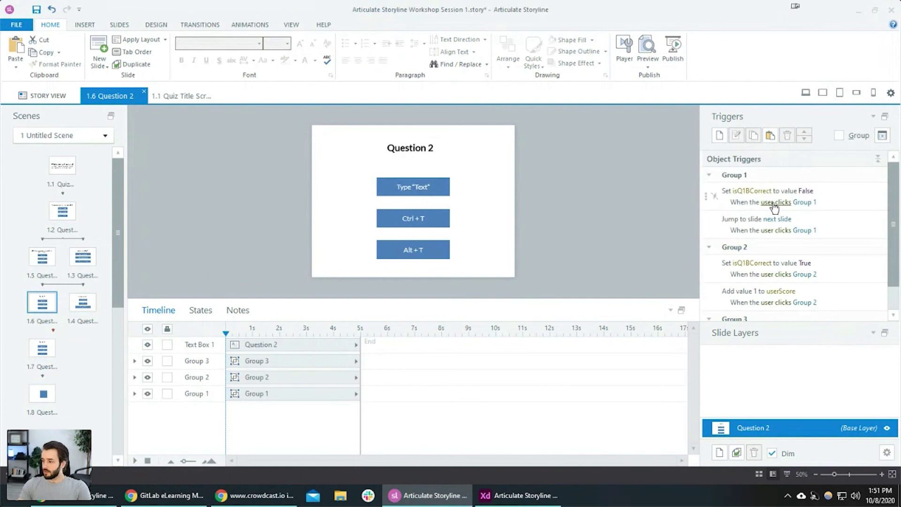
left_click(561, 238)
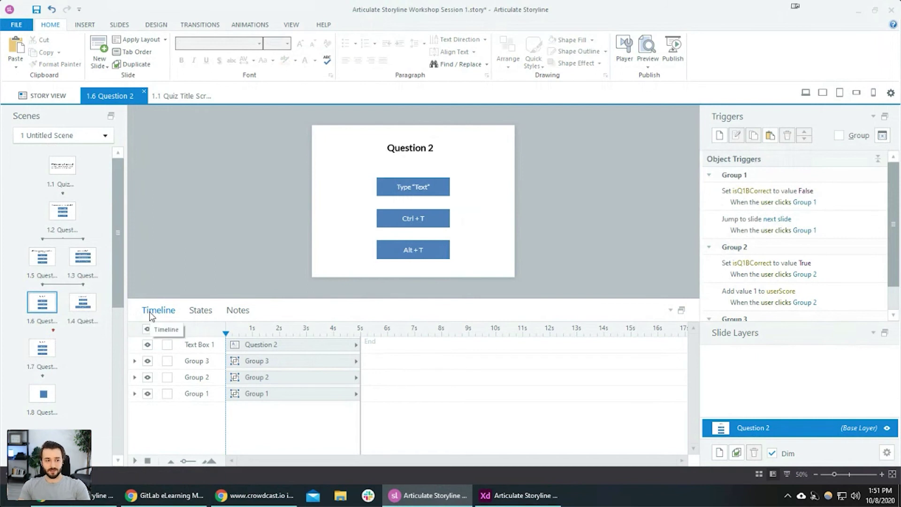
left_click(42, 256)
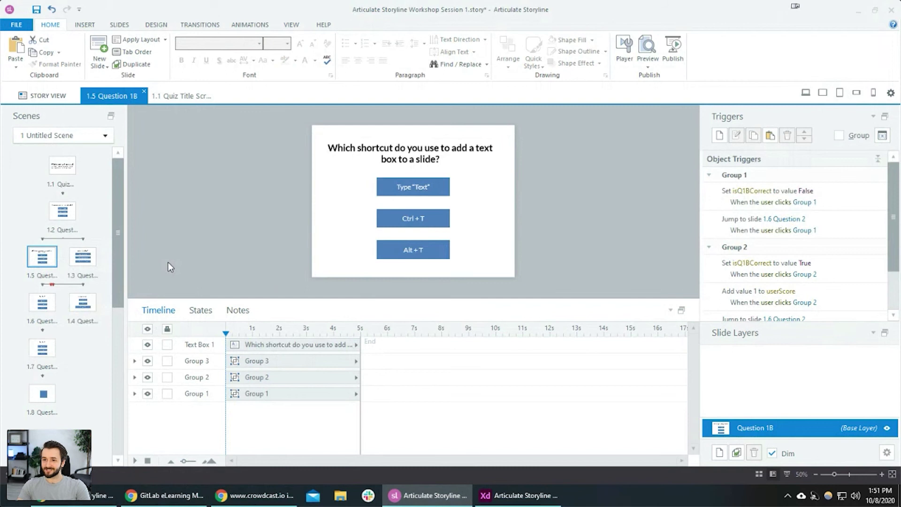
left_click(233, 246)
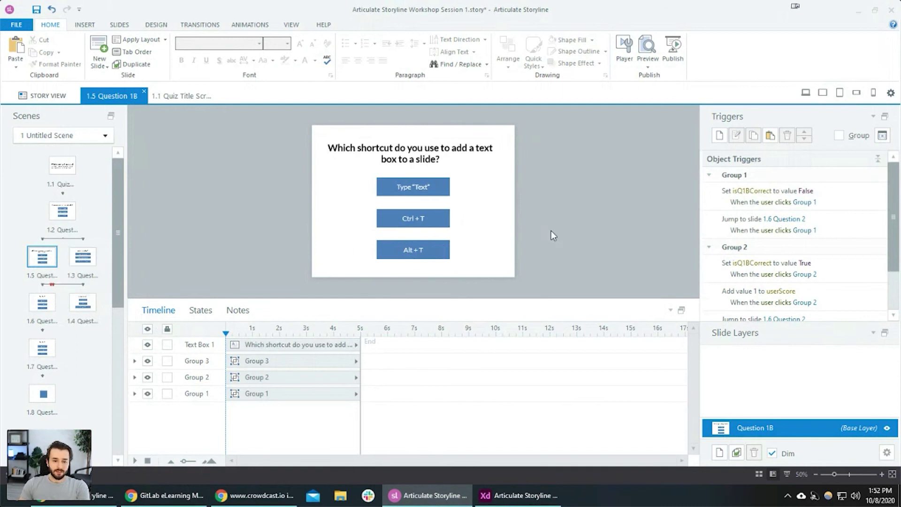
left_click(77, 260)
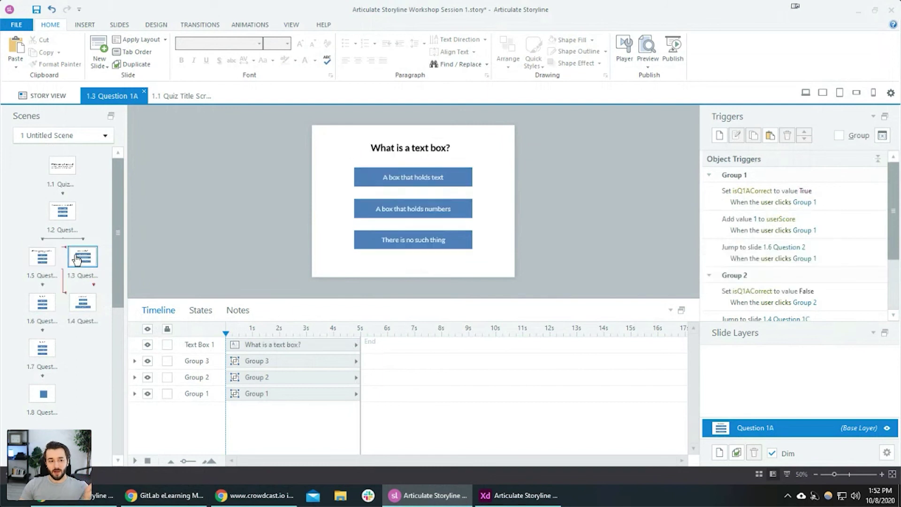
left_click(42, 257)
left_click(68, 229)
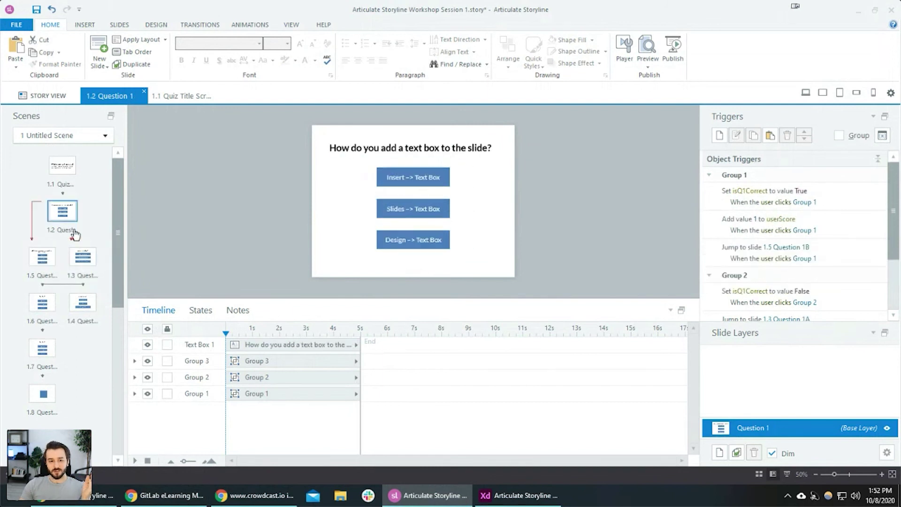
left_click(86, 261)
left_click(48, 259)
left_click(69, 219)
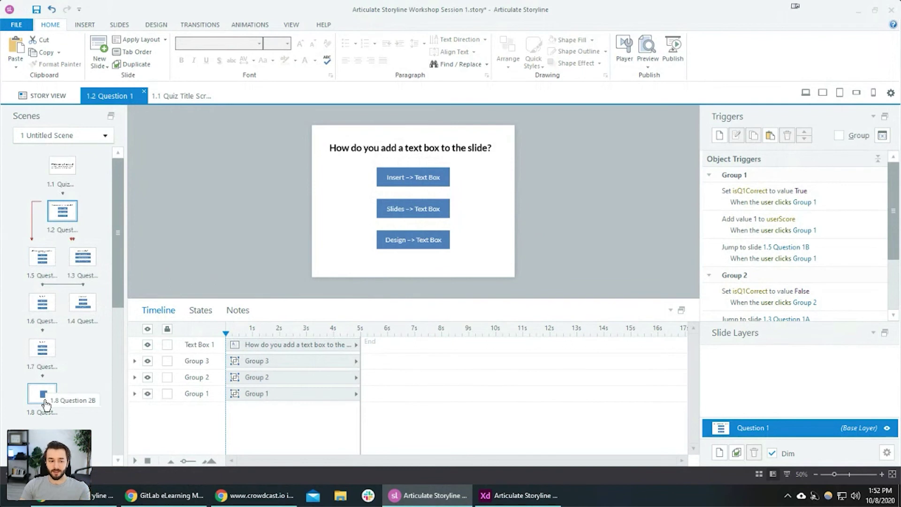
left_click(403, 148)
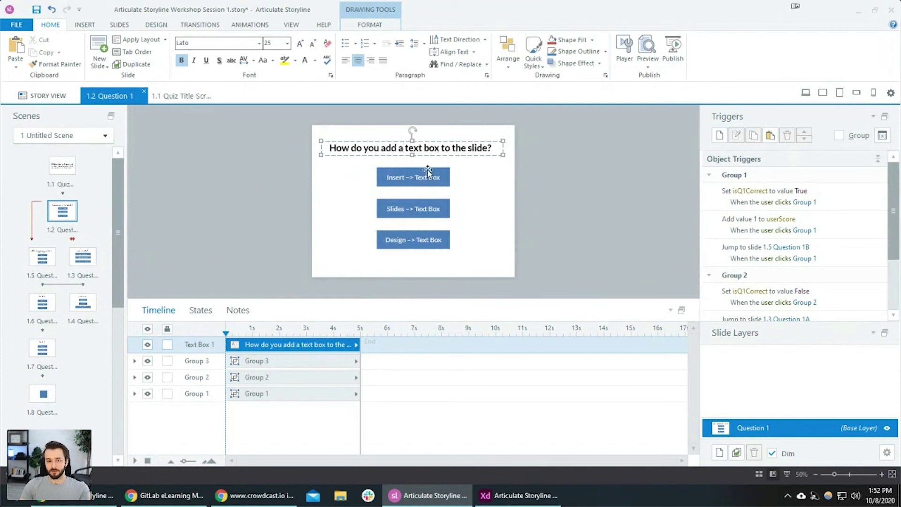
left_click(489, 173)
left_click(461, 154)
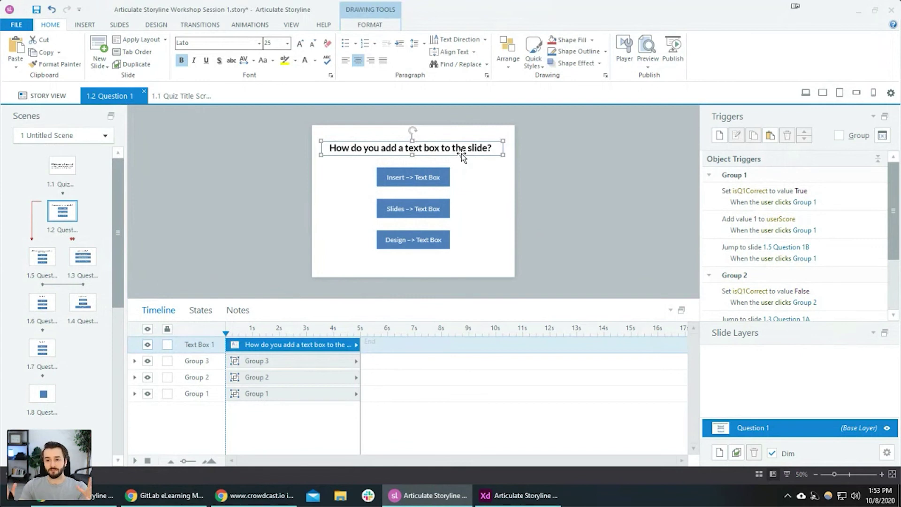
left_click(490, 196)
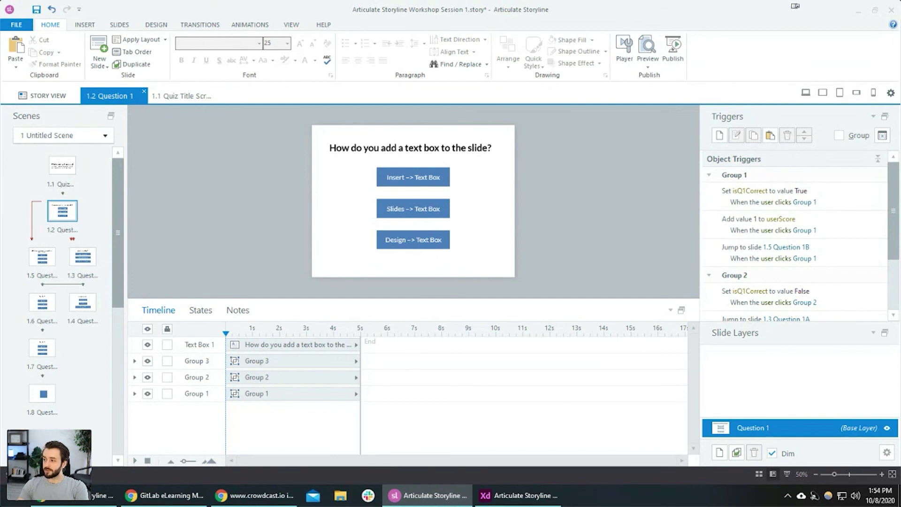
left_click(42, 258)
left_click(82, 261)
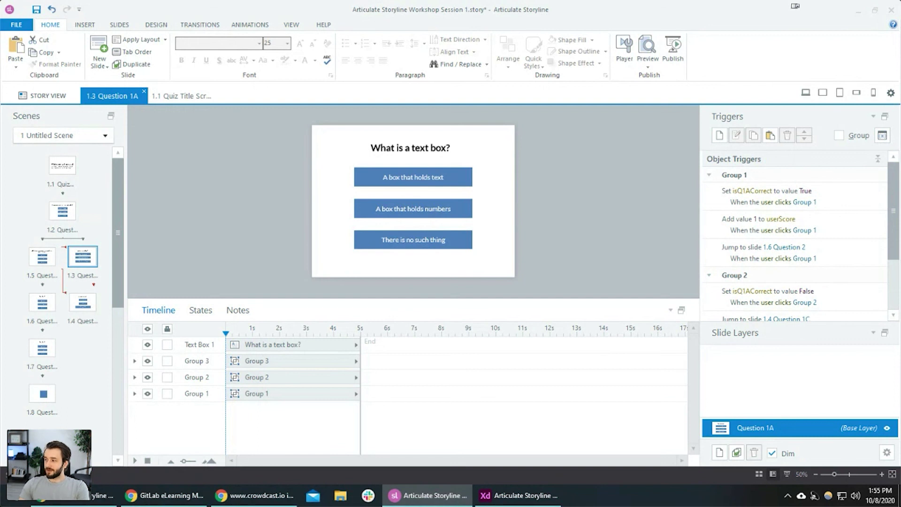
key("alt+Tab")
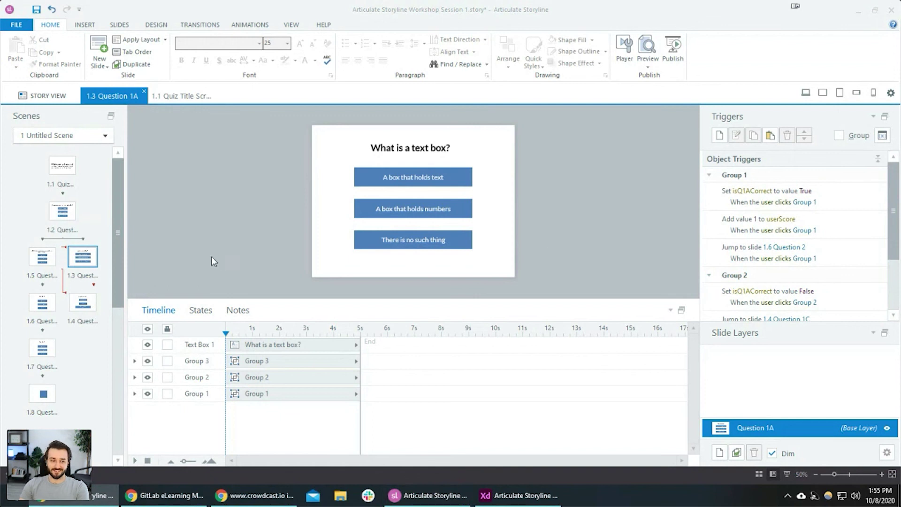
left_click(119, 265)
left_click(41, 304)
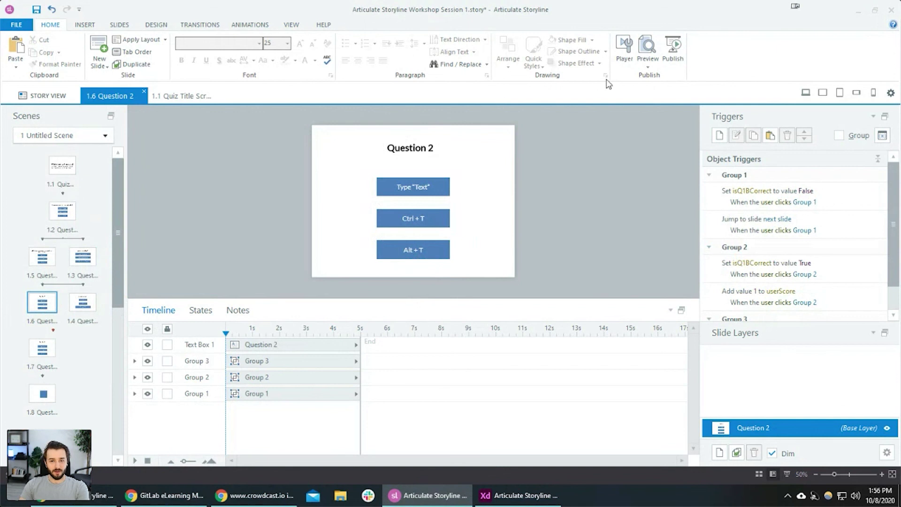
Preview the quiz from its title screen, and close the preview.
left_click(649, 64)
left_click(667, 91)
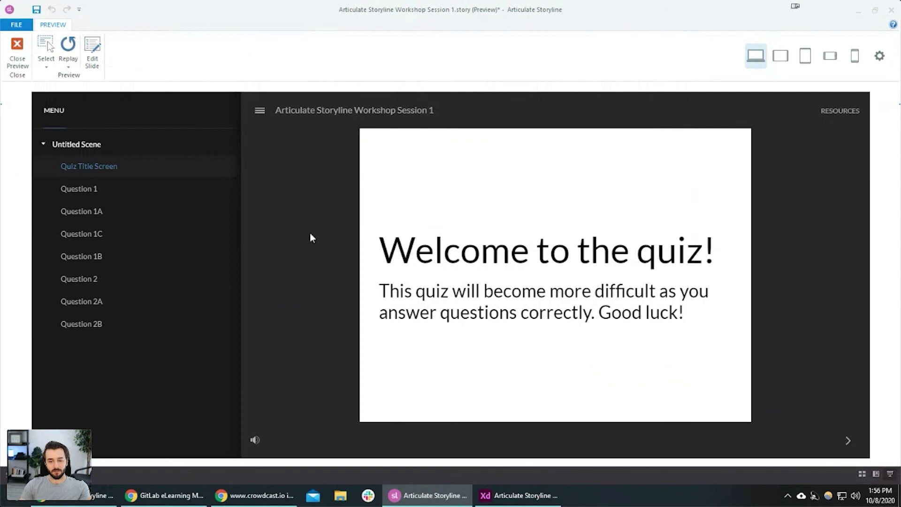
left_click(17, 52)
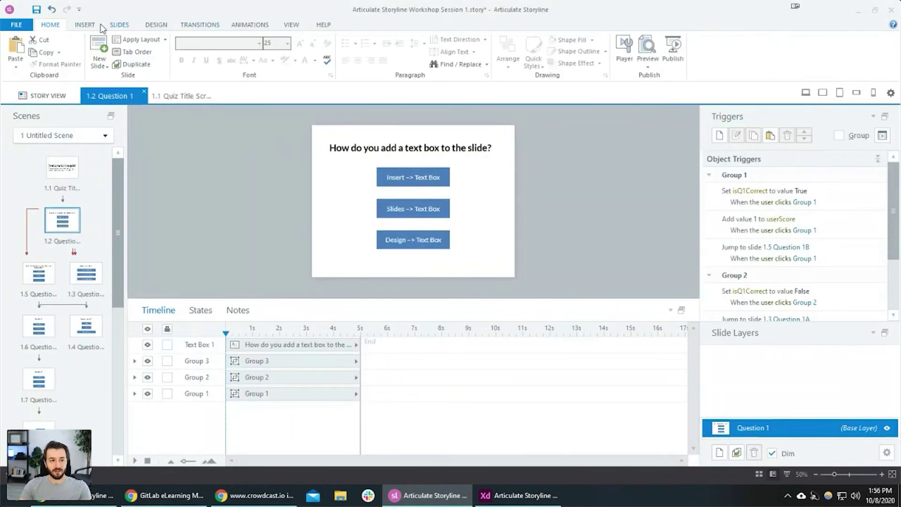
Insert a text box beside the answer buttons on the Question 1 slide containing the variable reference %userScore%.
left_click(84, 26)
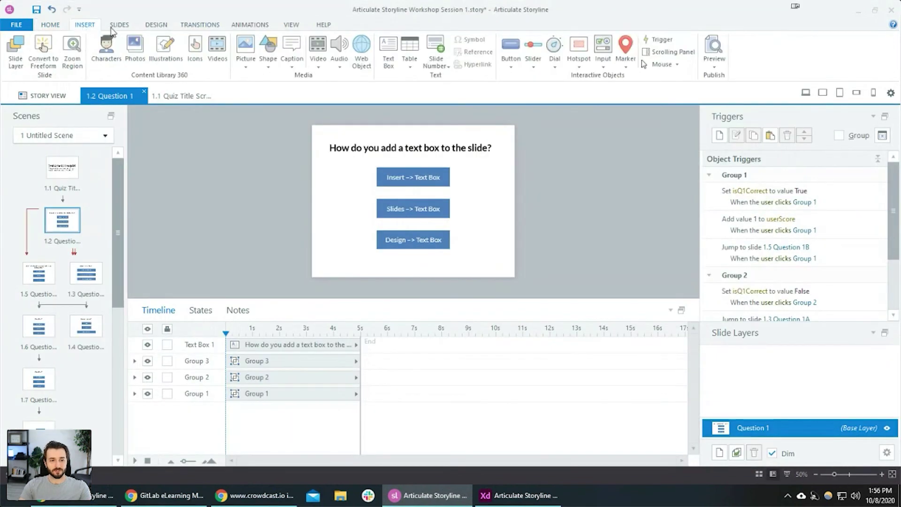
left_click(388, 52)
left_click(467, 222)
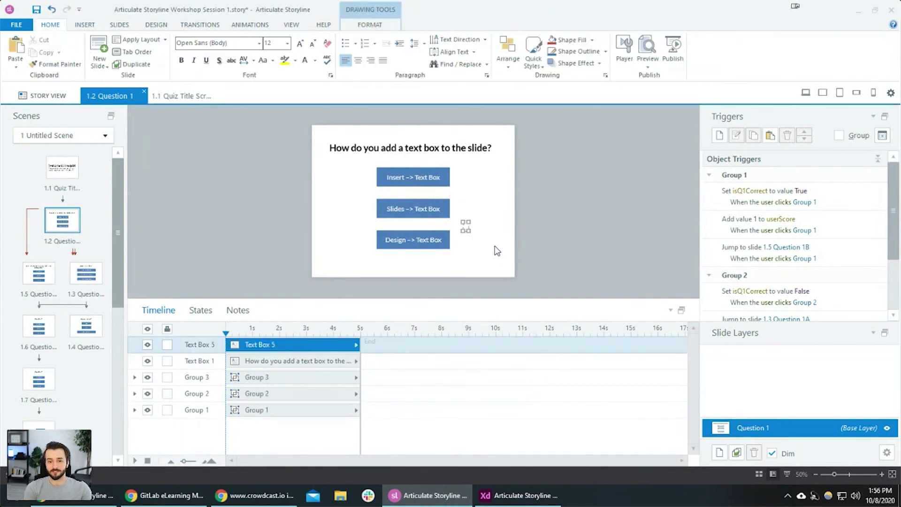
type("%u")
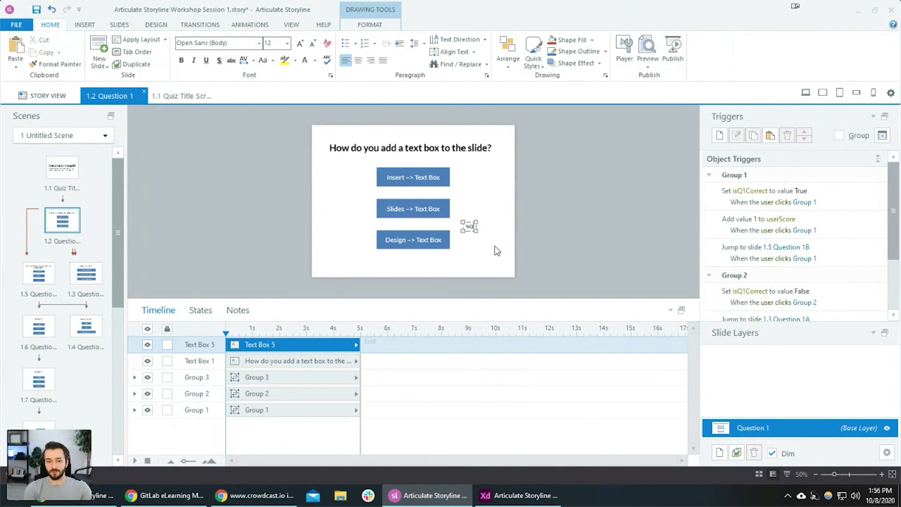
key("BackSpace")
type("userScore%")
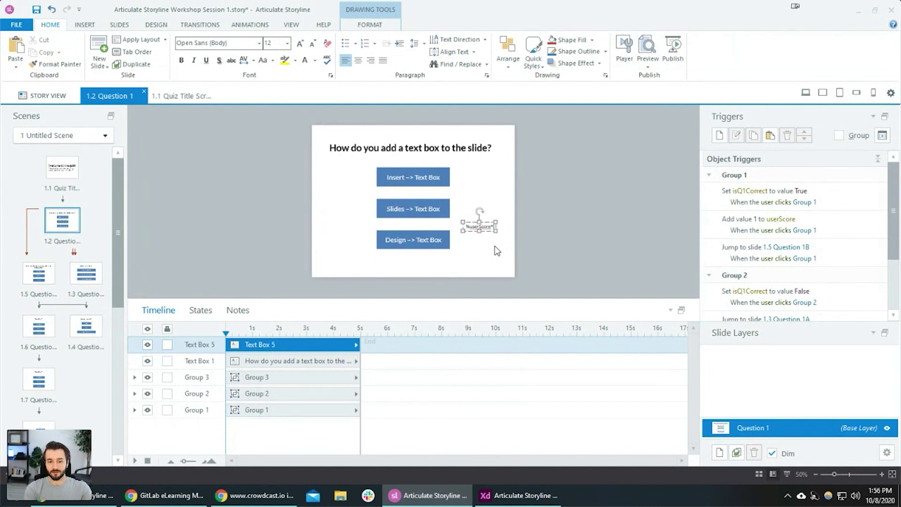
scroll(505, 250, "up", 2)
key("BackSpace")
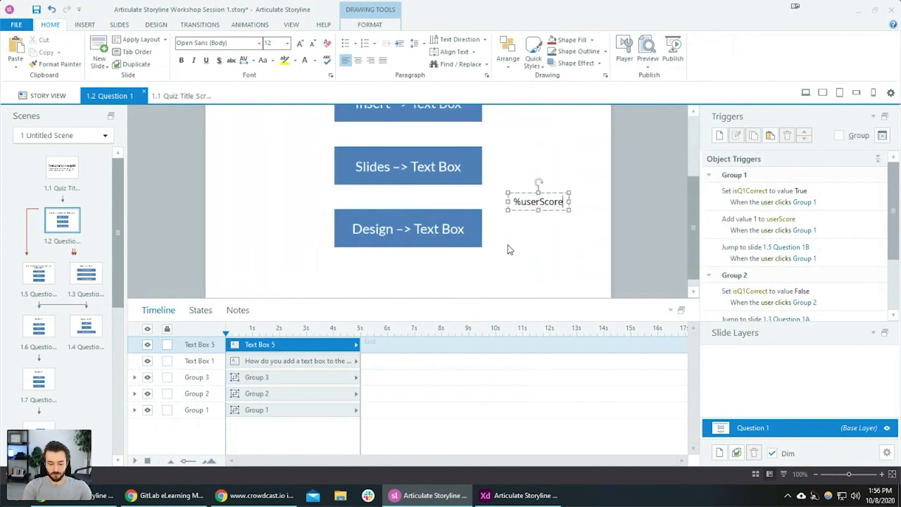
type("%")
scroll(507, 250, "up", 1)
scroll(587, 235, "up", 3)
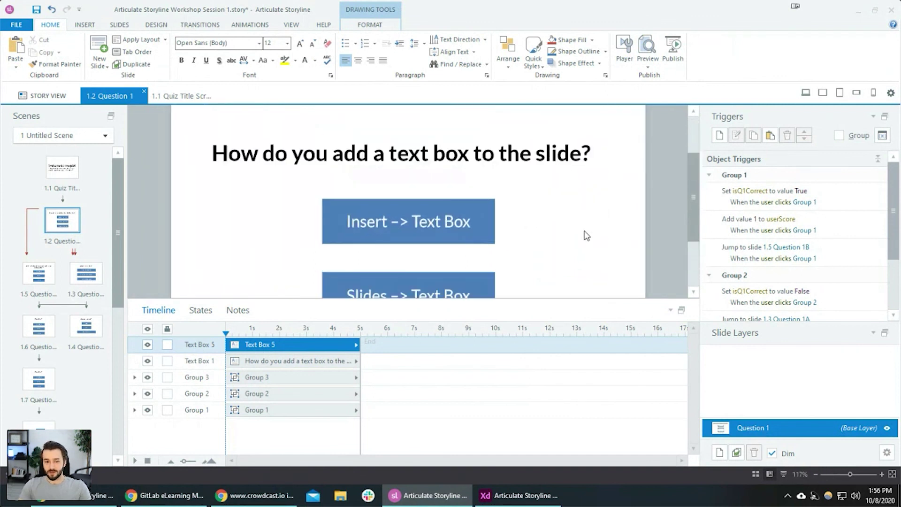
scroll(587, 235, "down", 3)
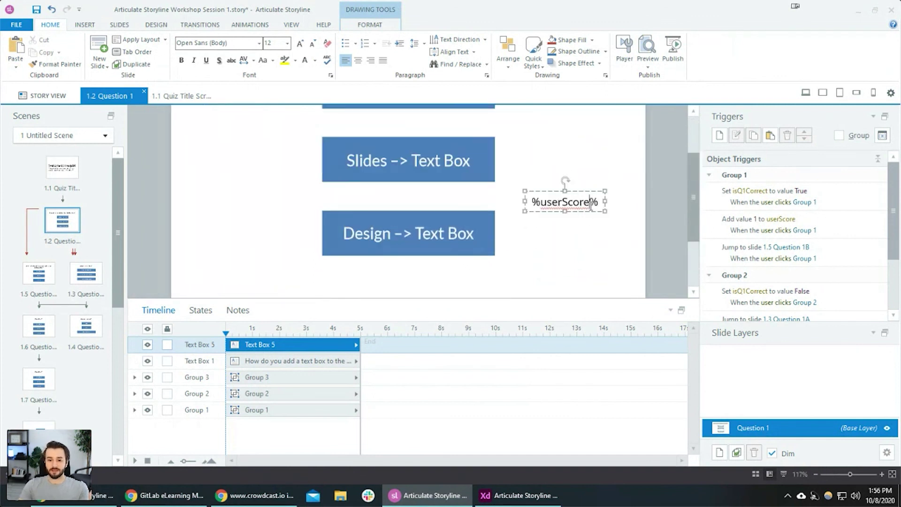
Copy the whole %userScore% text on the Question 1 slide and set its font size to 24.
double_click(544, 203)
left_click(541, 203)
key("ctrl+a")
key("ctrl+c")
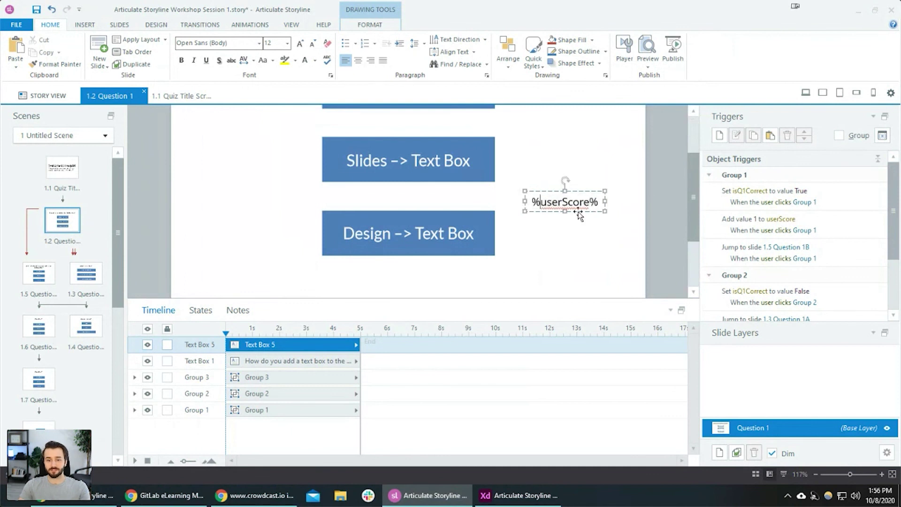
left_click(277, 43)
type("24")
key("Return")
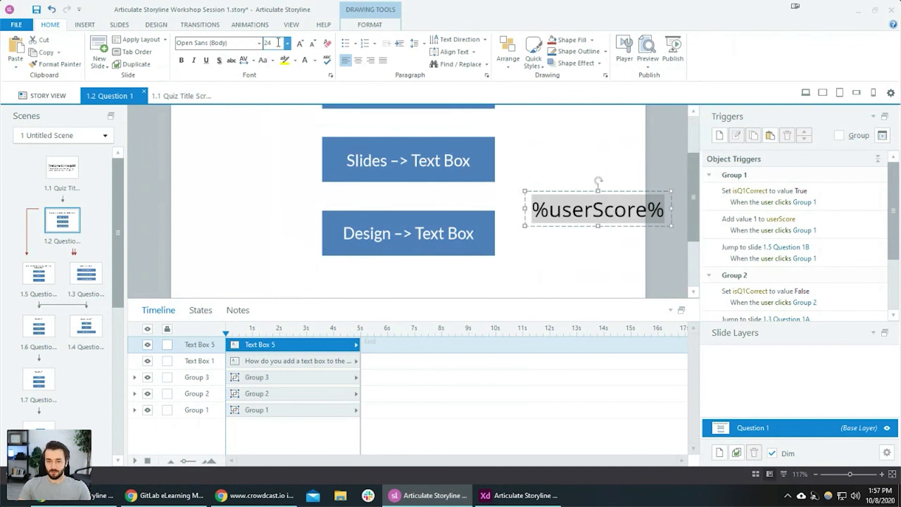
Move the %userScore% text box below the answer buttons on Question 1, and open slide Question 1B.
scroll(611, 235, "down", 1)
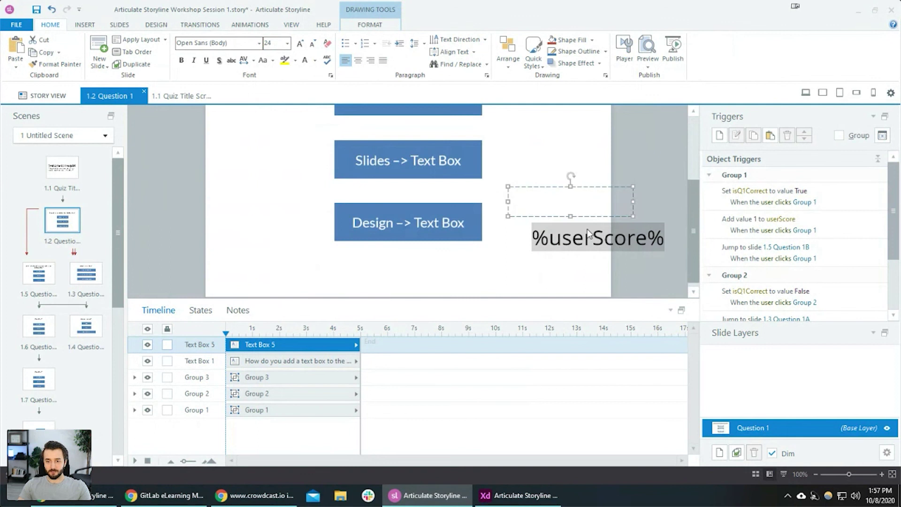
left_click_drag(601, 216, 435, 283)
left_click(43, 275)
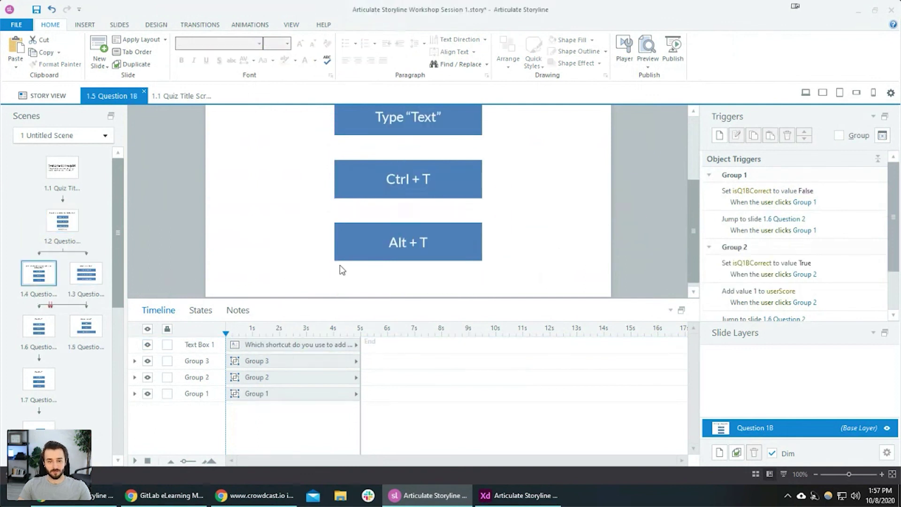
Paste the copied %userScore% text box onto Question 1B and Question 2, placing it just below the answer buttons on each slide.
scroll(436, 279, "down", 1)
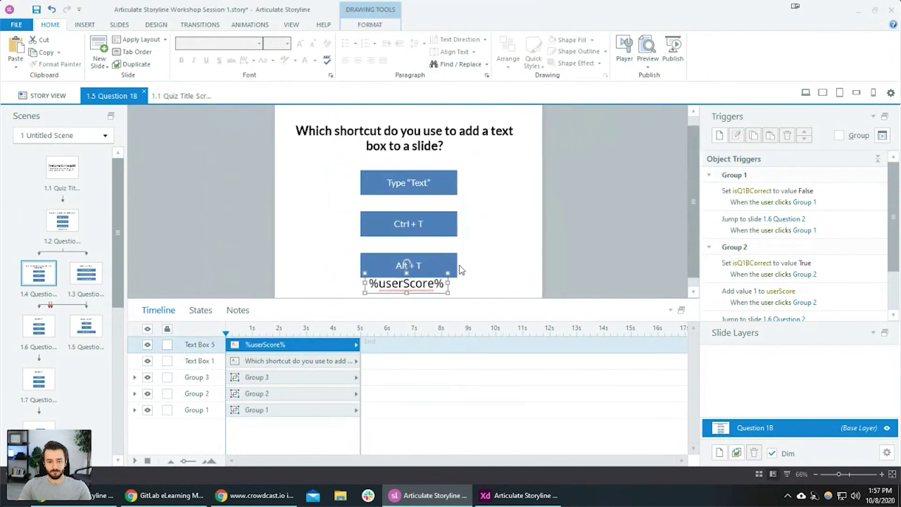
key("ctrl+v")
left_click_drag(432, 278, 433, 283)
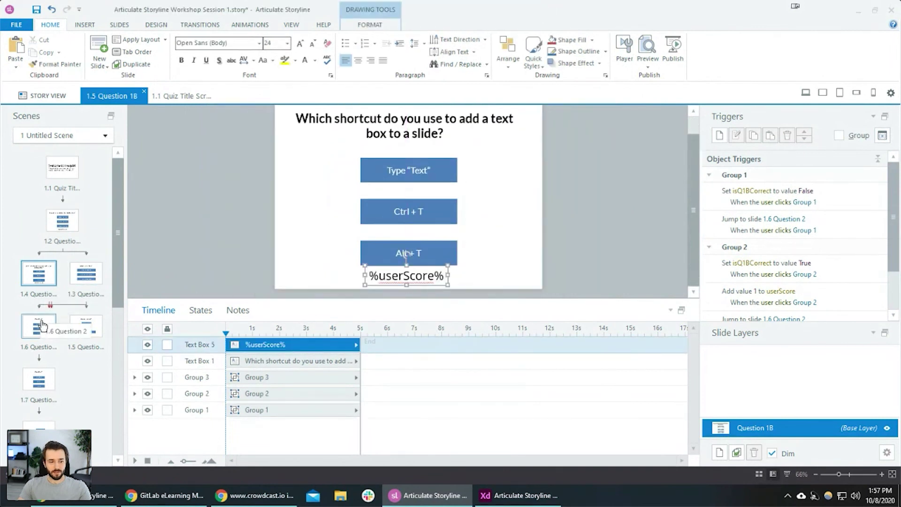
left_click(37, 327)
key("ctrl+v")
left_click_drag(437, 277, 436, 285)
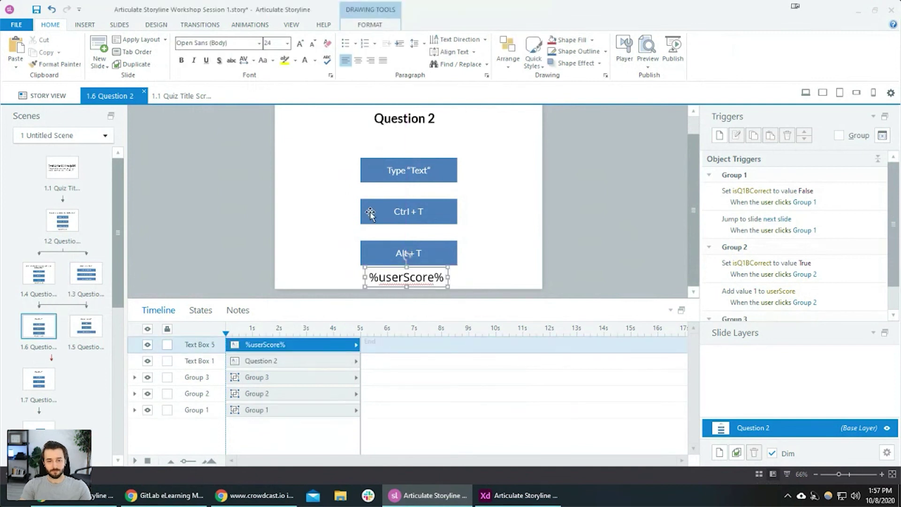
Preview the scene, answer Question 1 with "Insert –> Text Box" and Question 1B with "Ctrl + T" to check the score, and close the preview.
left_click(648, 70)
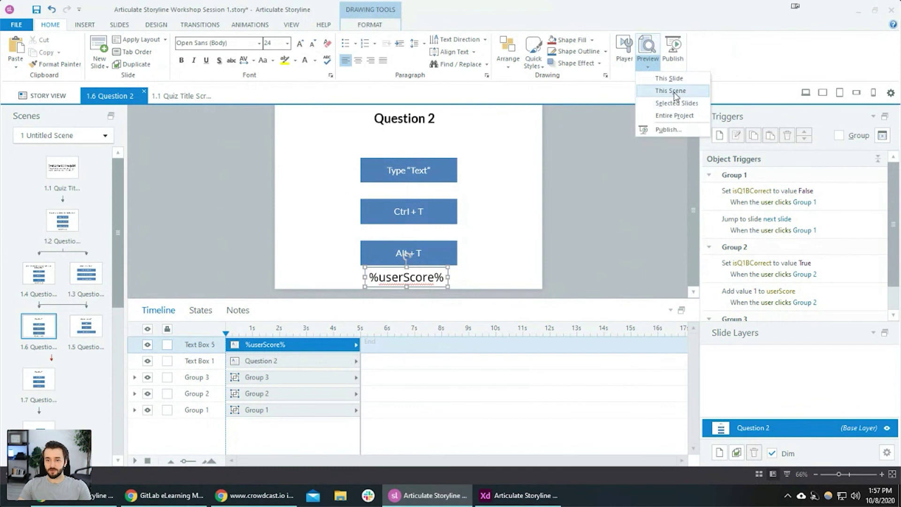
left_click(674, 91)
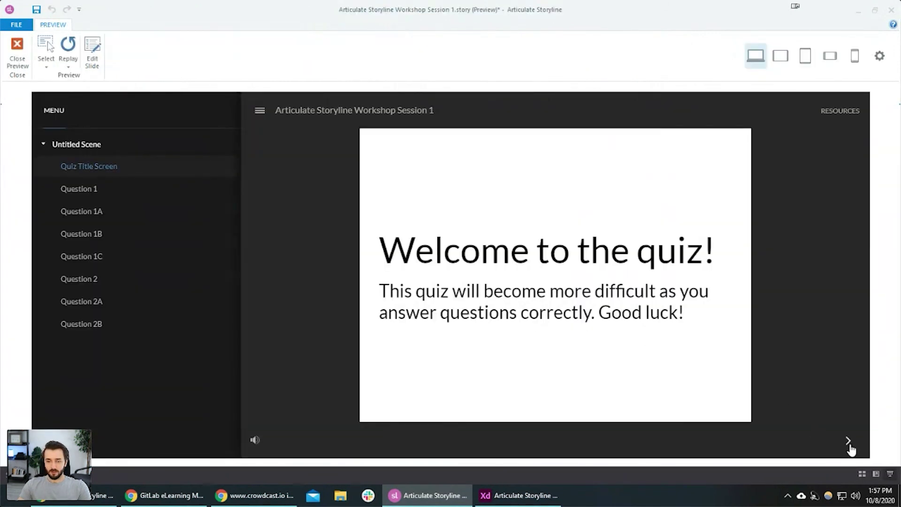
left_click(848, 441)
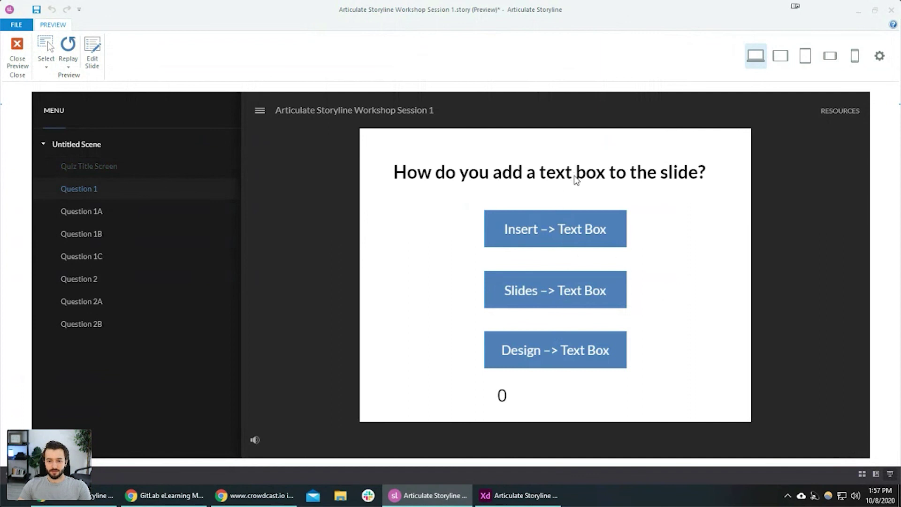
left_click(558, 230)
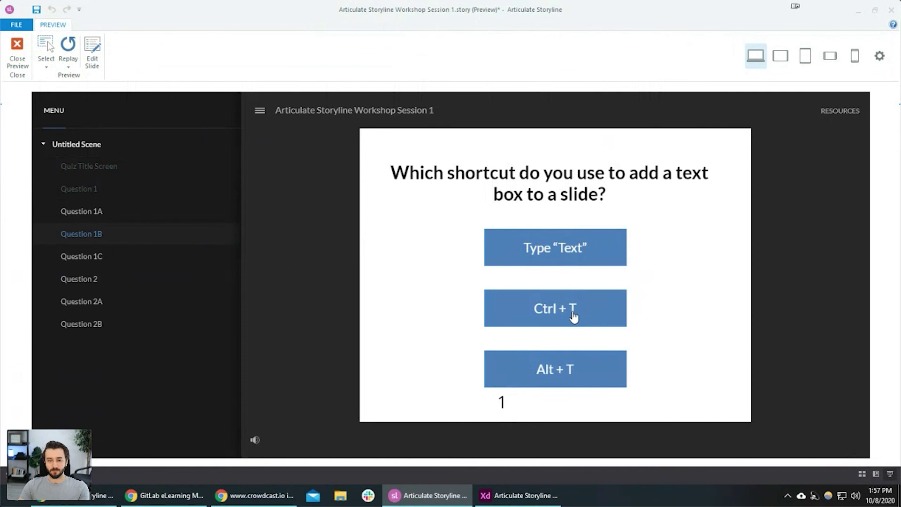
left_click(590, 320)
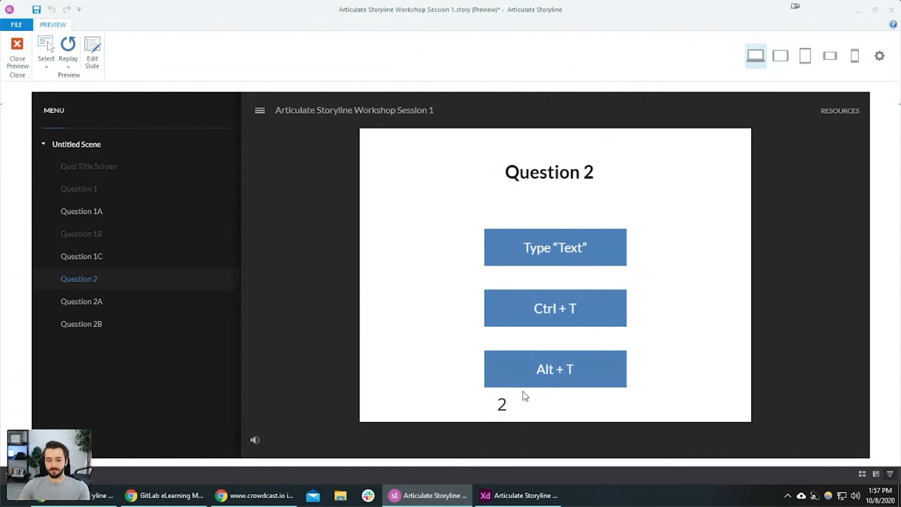
left_click(68, 59)
left_click(22, 55)
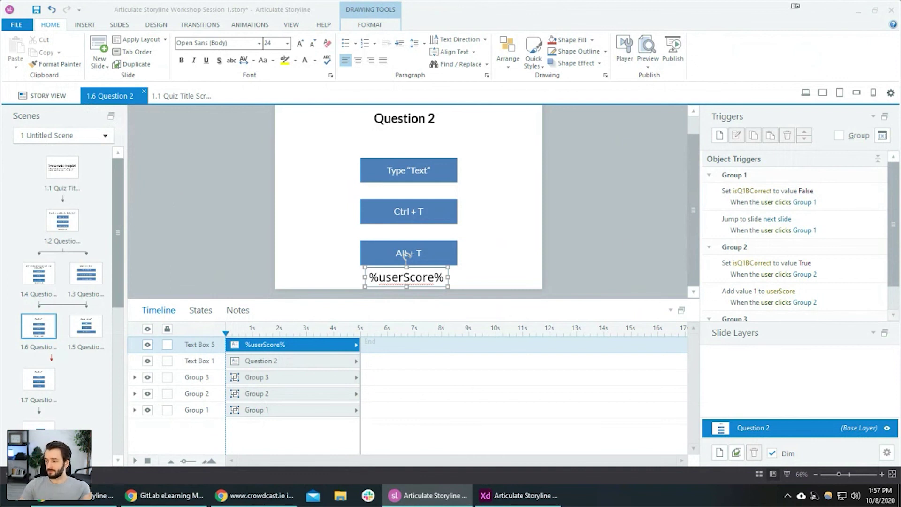
Look through the question slides from 1B through 1C and Question 2, ending on Question 2A.
left_click(582, 211)
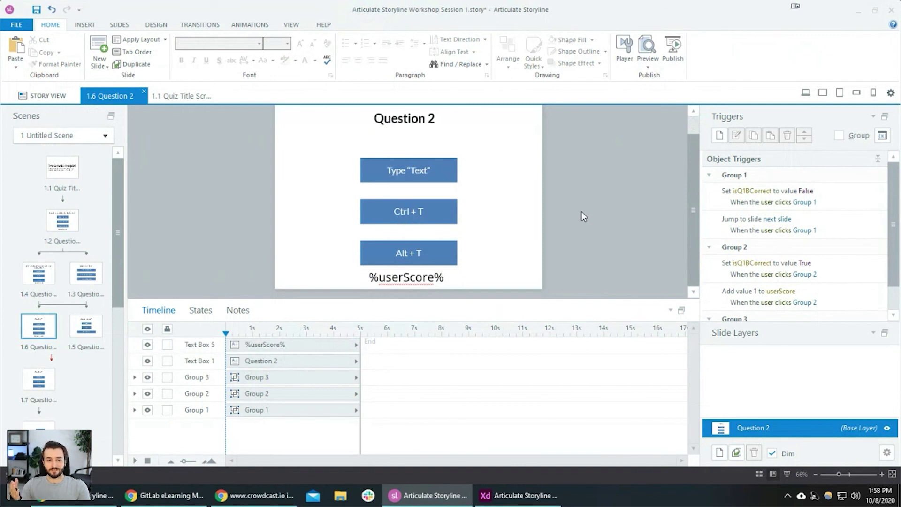
left_click(39, 274)
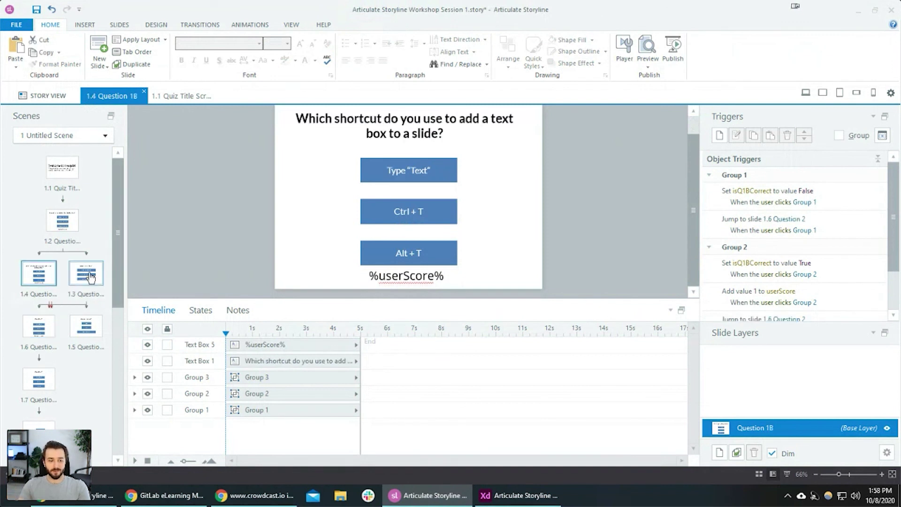
left_click(86, 273)
left_click(101, 337)
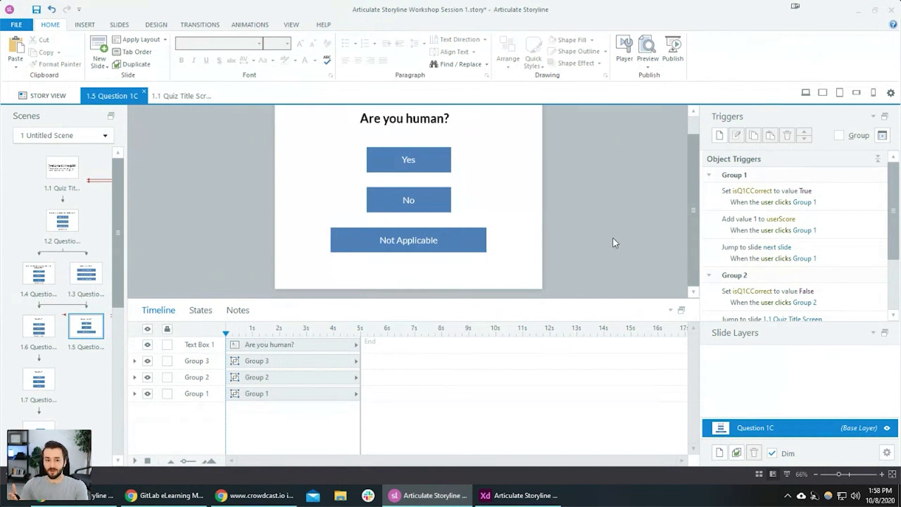
scroll(14, 371, "down", 1)
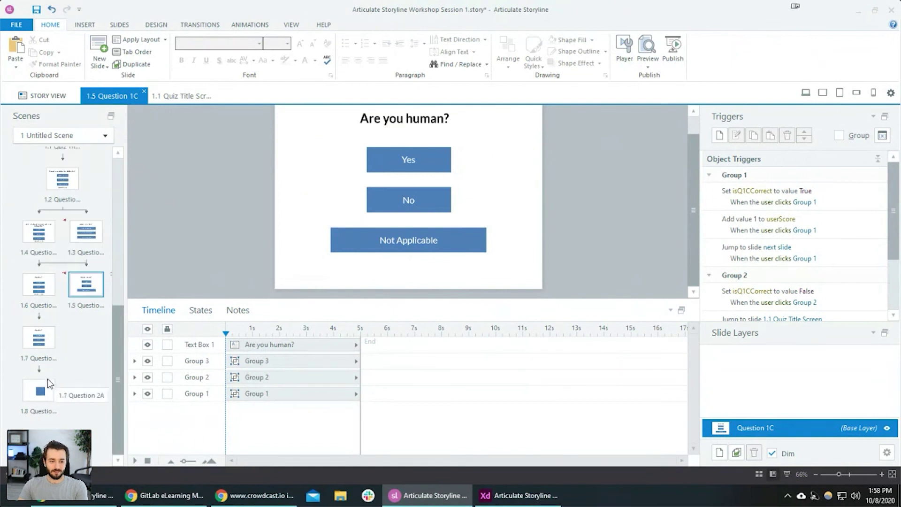
left_click(39, 337)
left_click(39, 285)
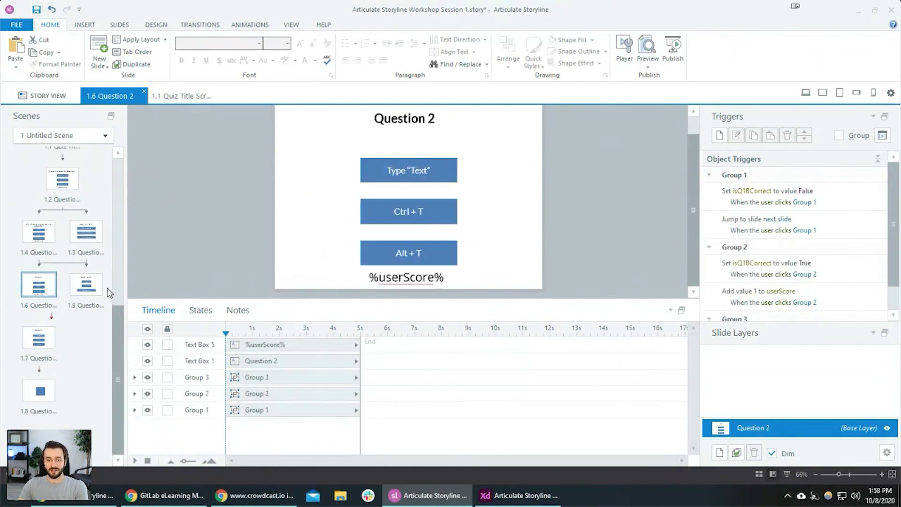
left_click(97, 295)
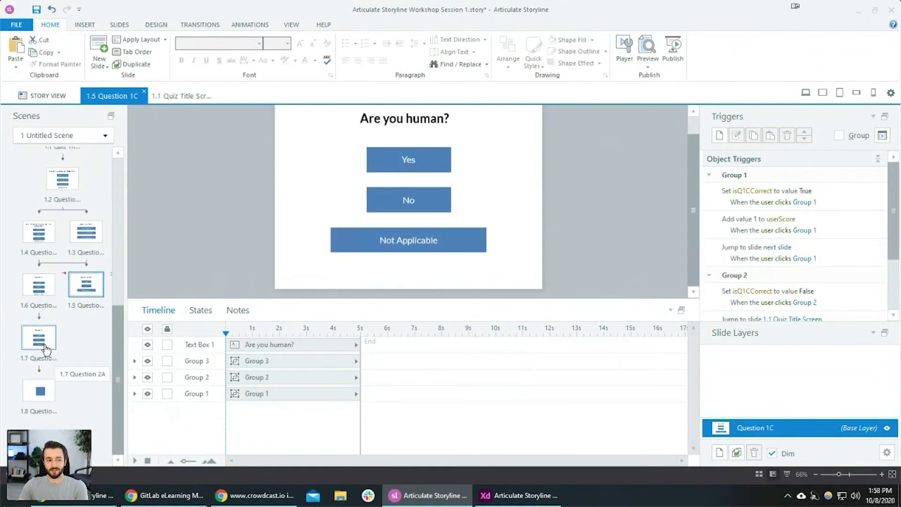
left_click(50, 338)
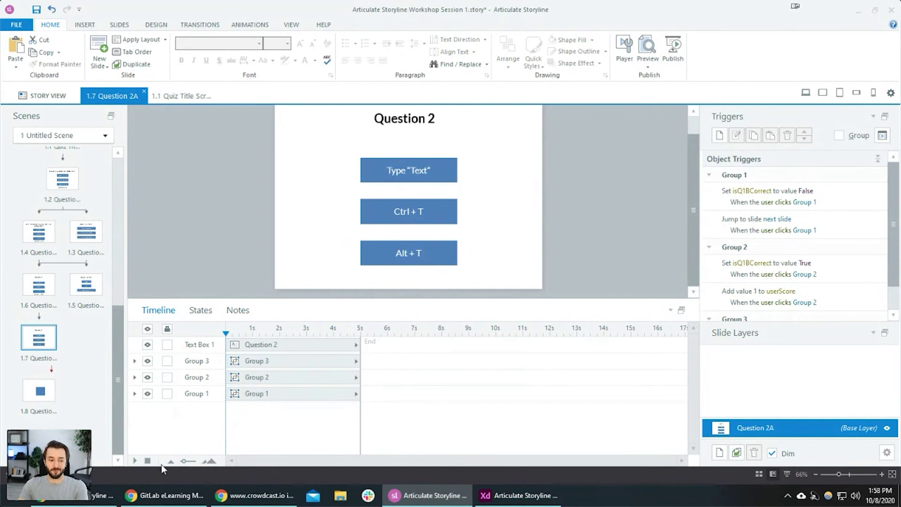
mouse_move(109, 503)
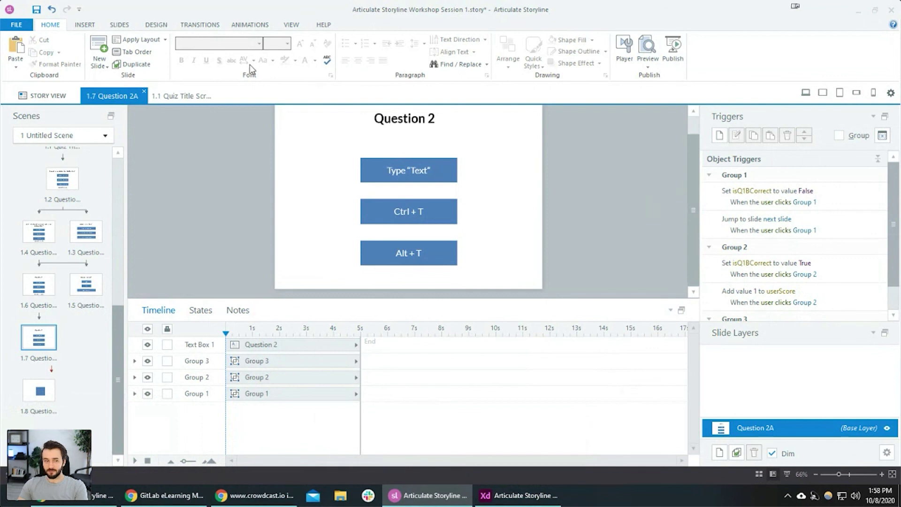
mouse_move(695, 182)
left_mouse_down()
mouse_move(688, 148)
mouse_move(694, 179)
left_mouse_up()
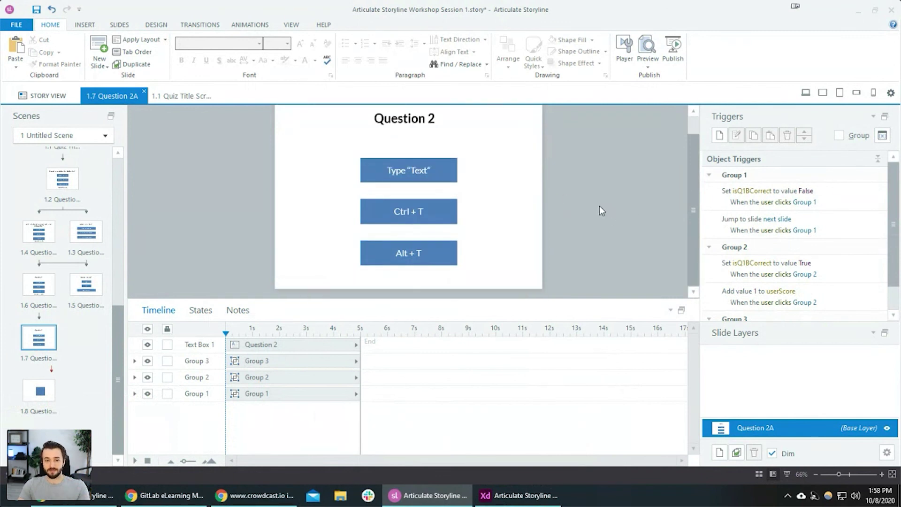
Insert a text box on Question 2A containing %q1Response% and move it beside the answer buttons.
scroll(588, 206, "down", 1)
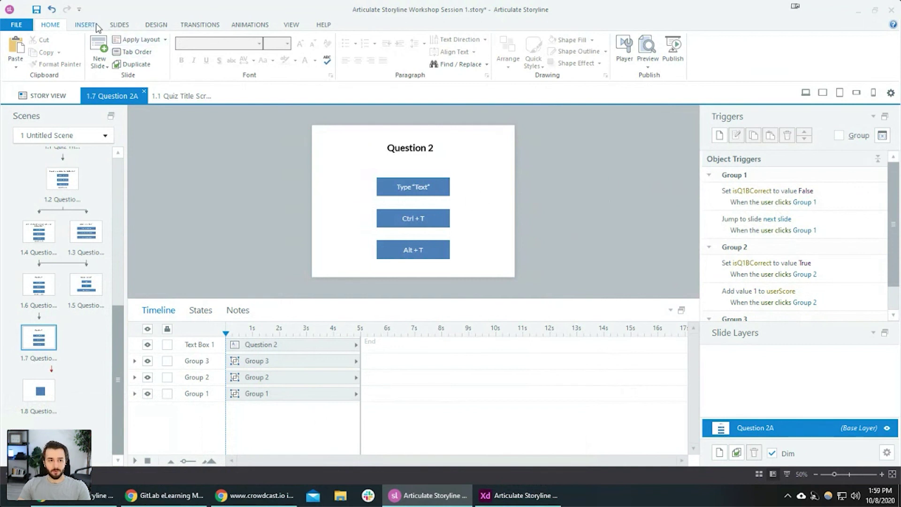
key("ctrl+t")
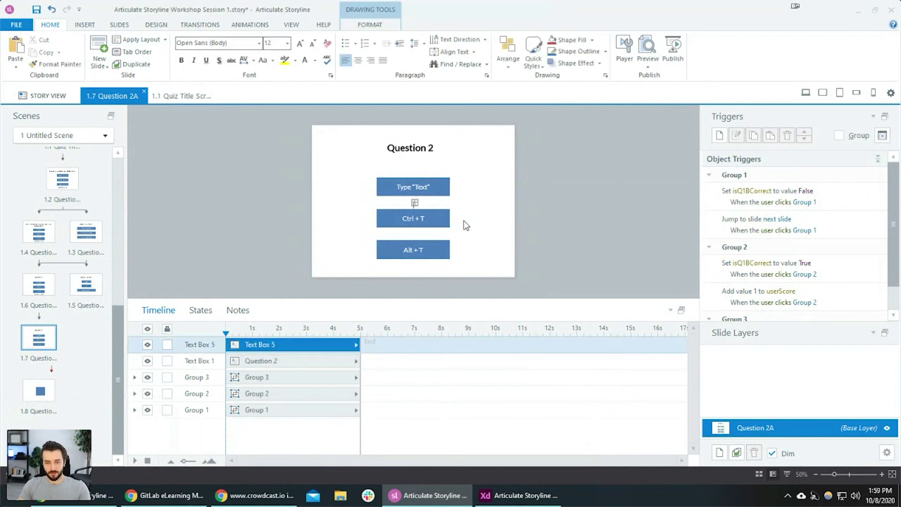
scroll(424, 203, "up", 2, "ctrl")
scroll(422, 210, "up", 3, "ctrl")
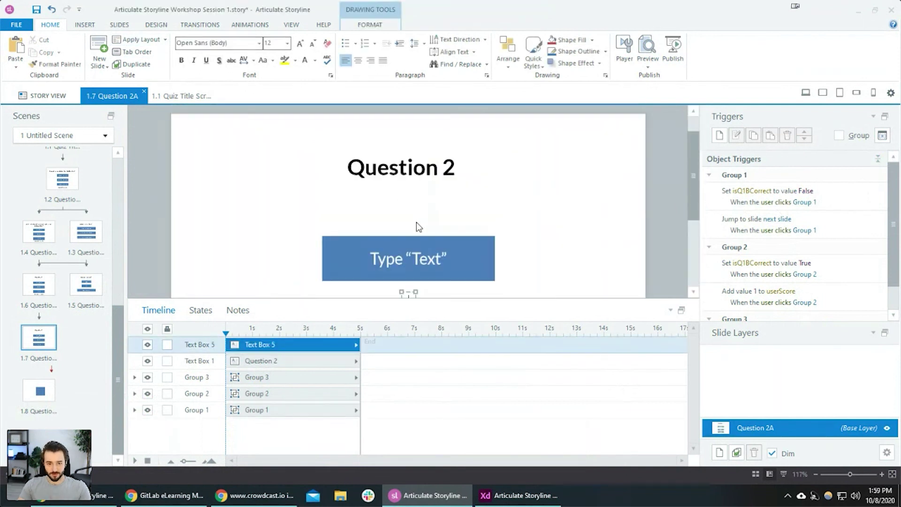
type("%q1")
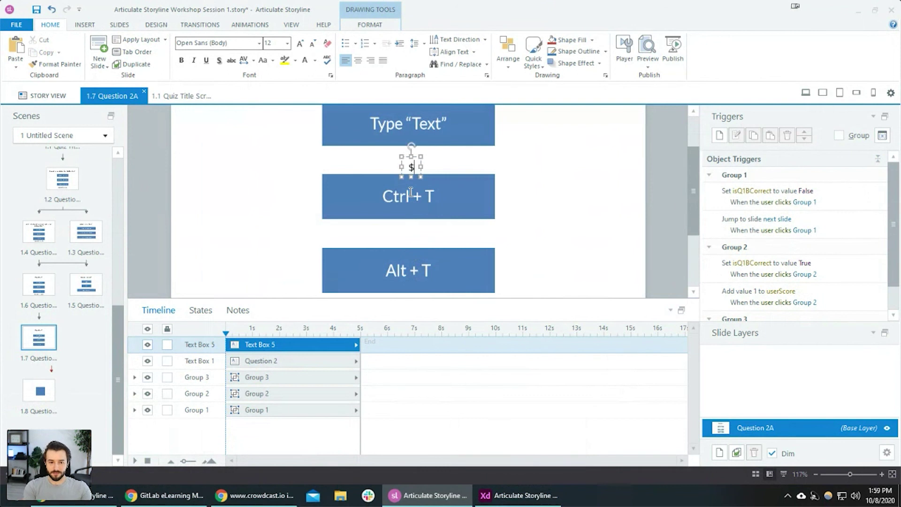
type("Response%")
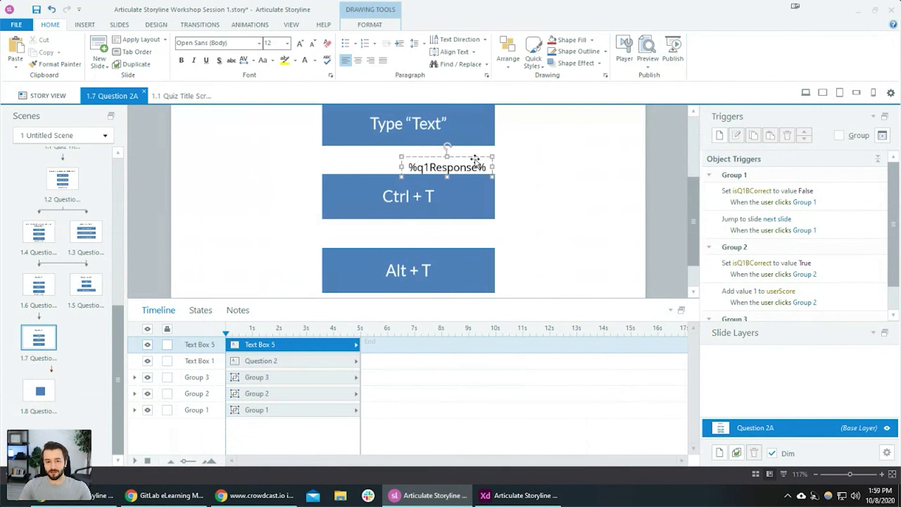
left_click_drag(475, 158, 585, 147)
Replace the new text box's content with "The user's response is" and move the box slightly toward the answer buttons.
double_click(576, 156)
type("T")
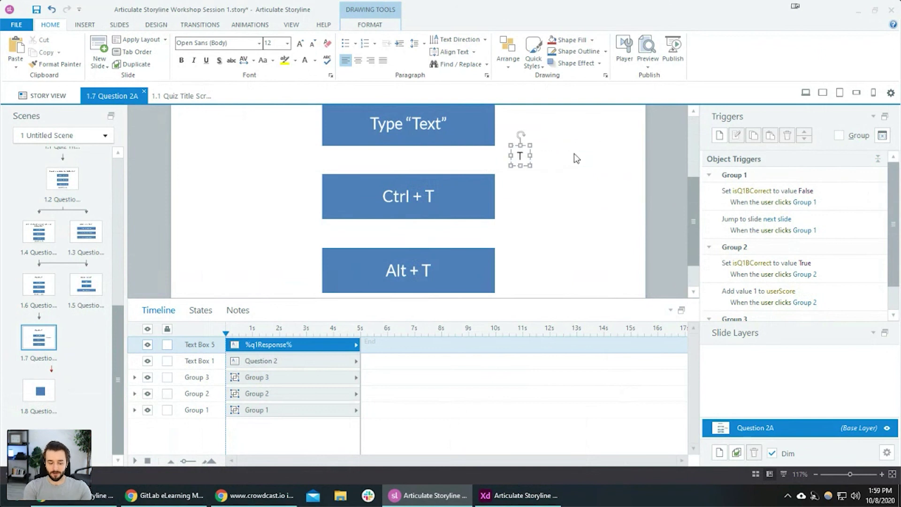
type("he user;s resp")
key("BackSpace")
key("ctrl+a")
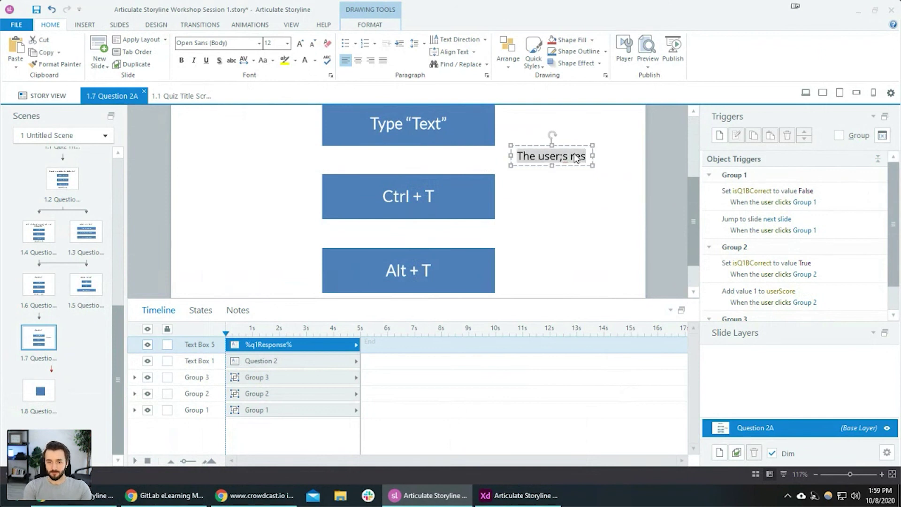
type("The us")
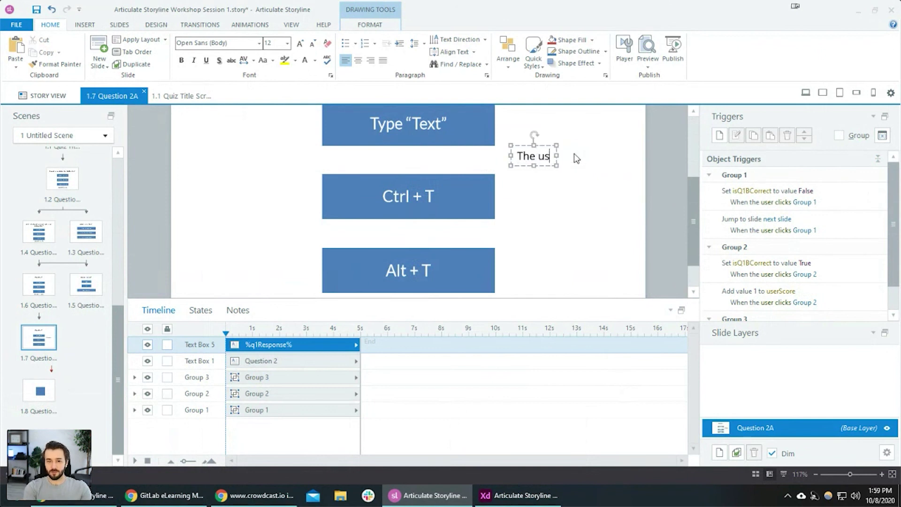
type("er's response i")
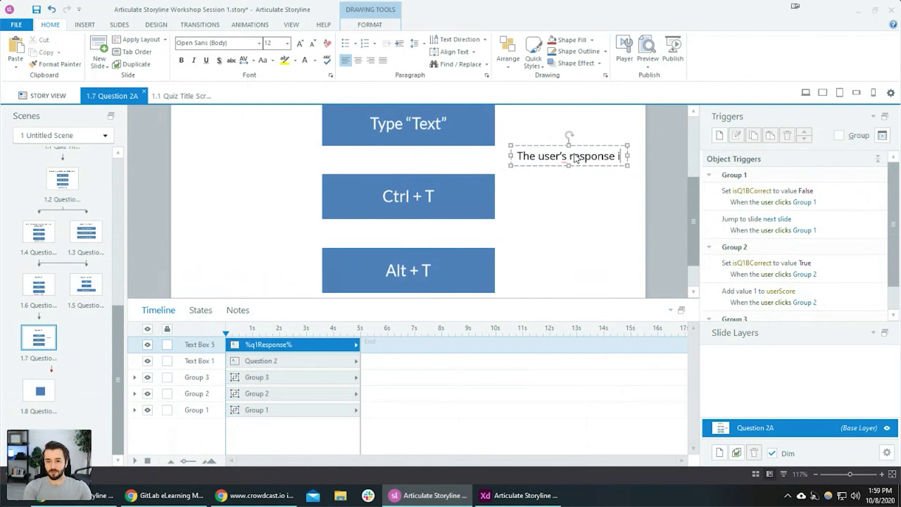
type("s")
key("Escape")
left_click_drag(595, 163, 562, 171)
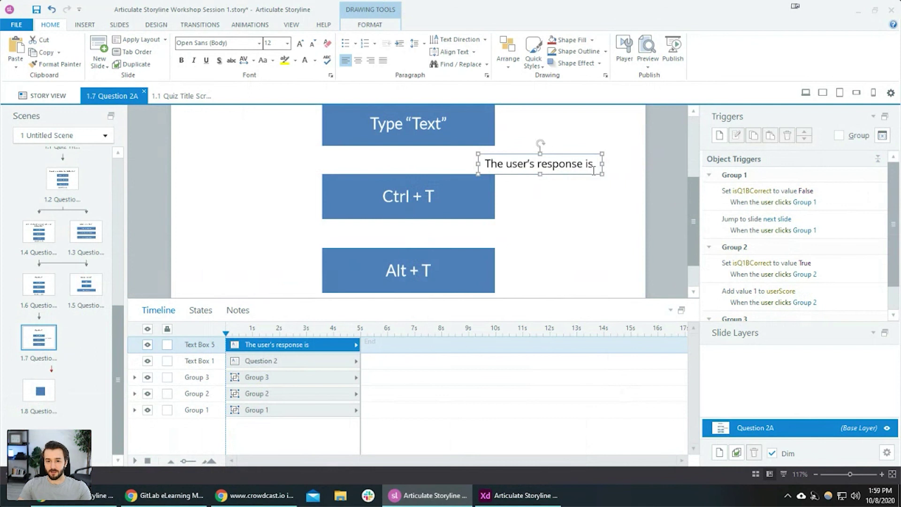
Insert a reference to the isQ1ACorrect variable at the end of the sentence and move the text box back within the slide's edge.
left_click(595, 164)
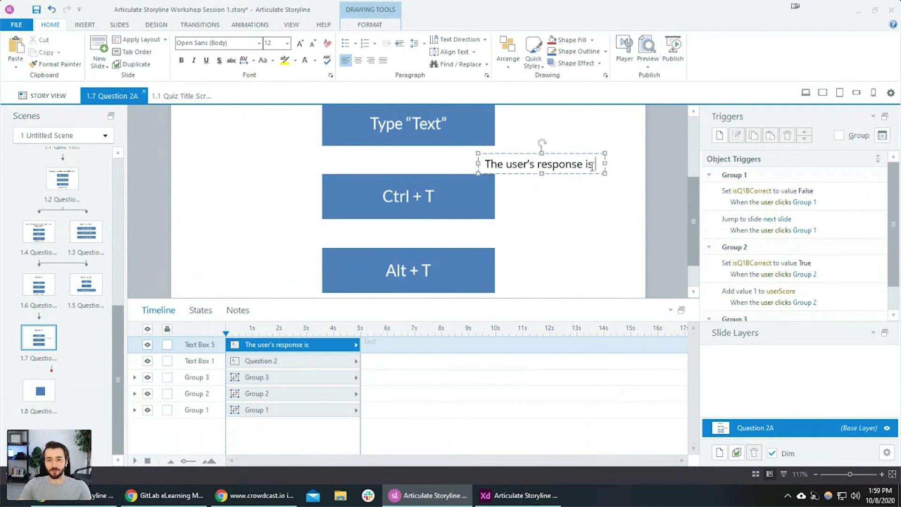
left_click(85, 28)
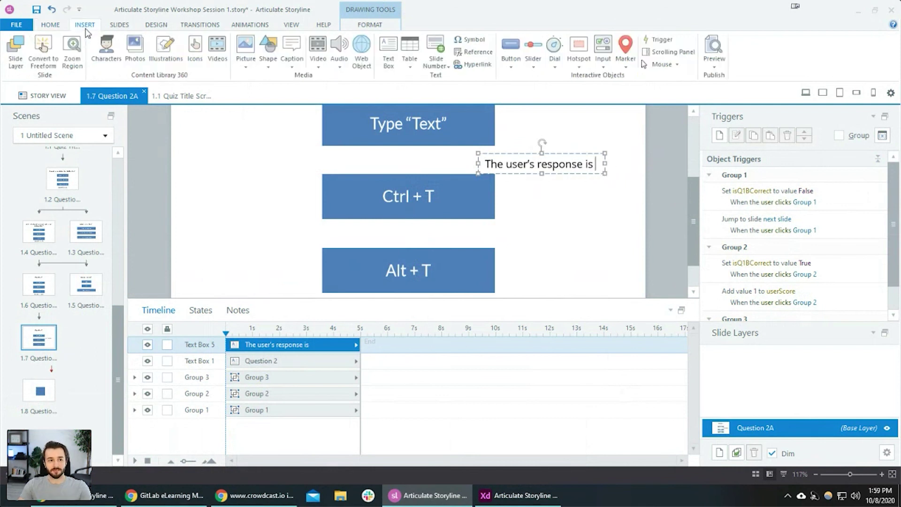
left_click(487, 56)
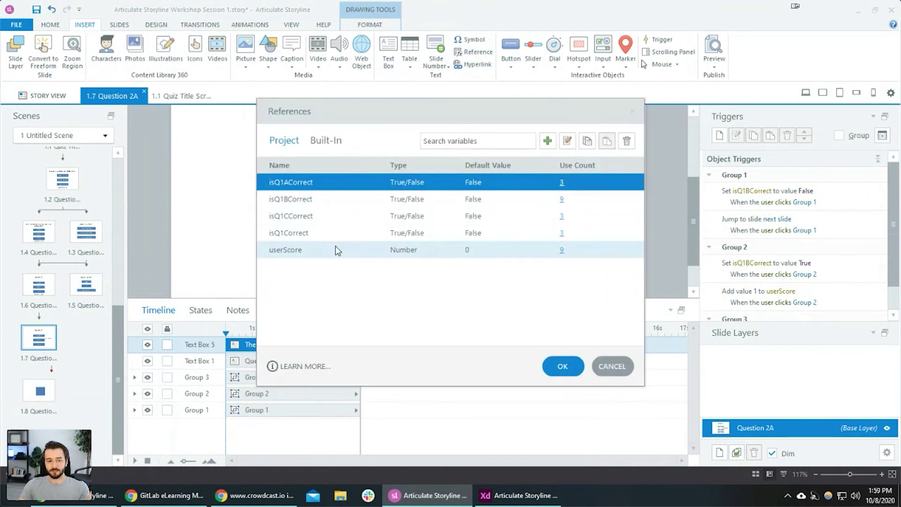
double_click(322, 182)
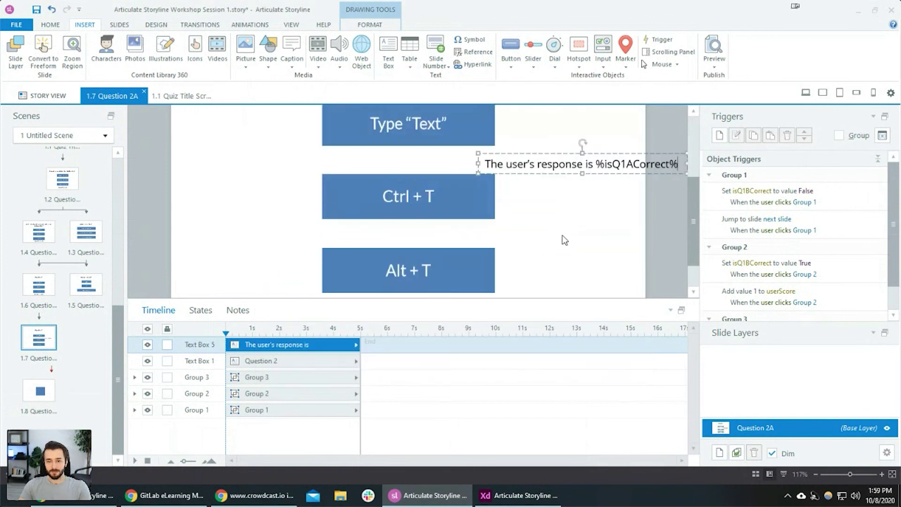
double_click(678, 163)
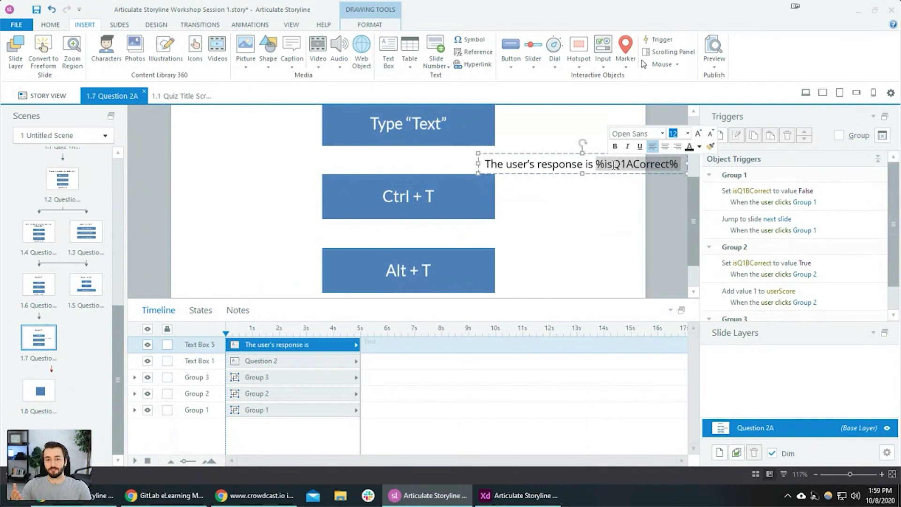
left_click(614, 164)
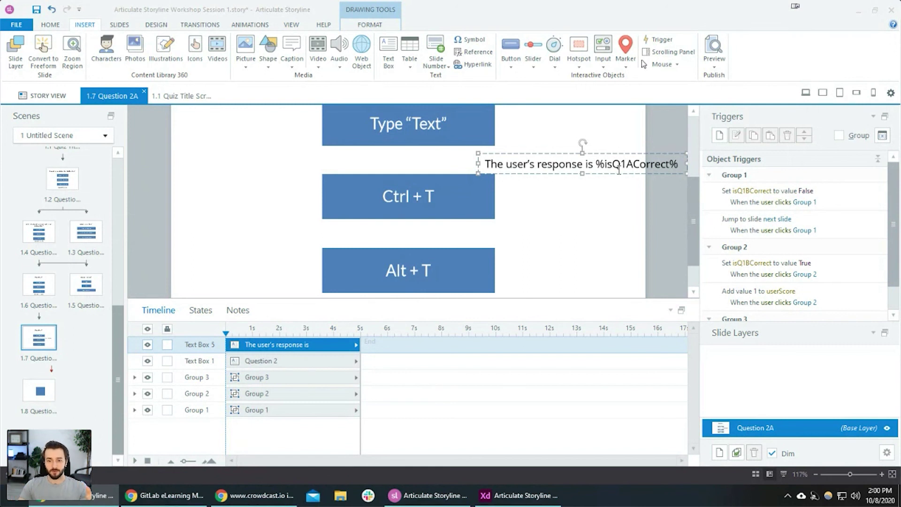
left_click_drag(621, 170, 579, 170)
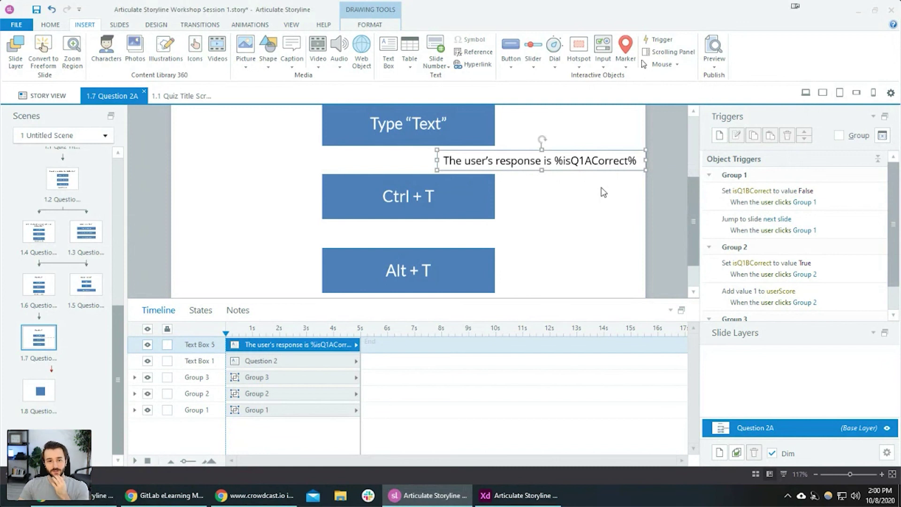